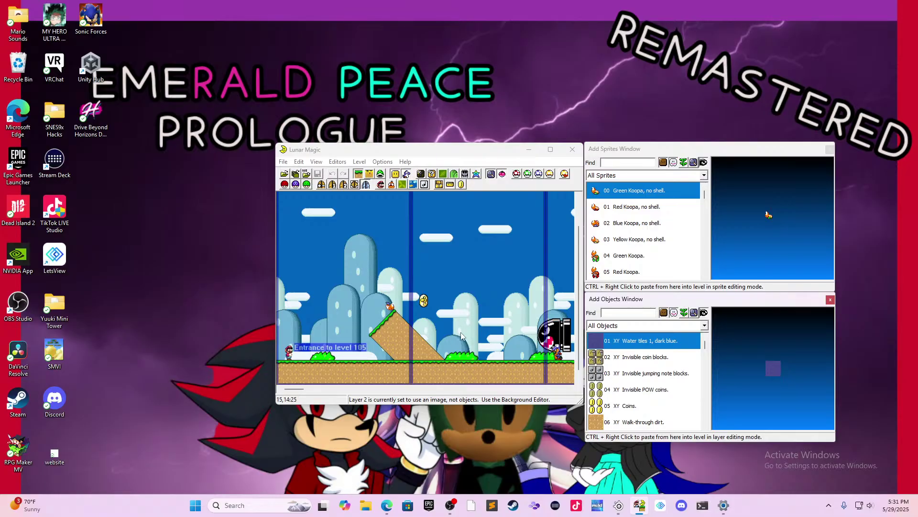
- Delete all existing objects and sprites from level 105
key(ctrl+a)
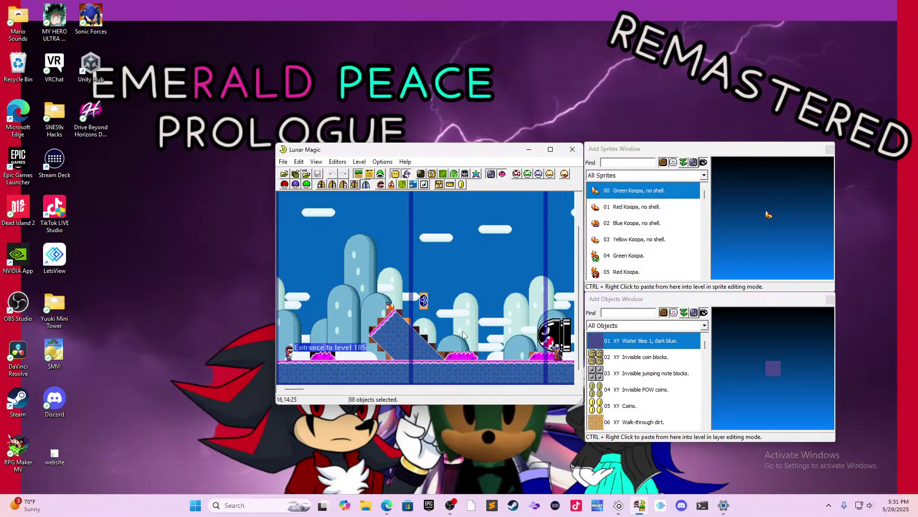
key(Delete)
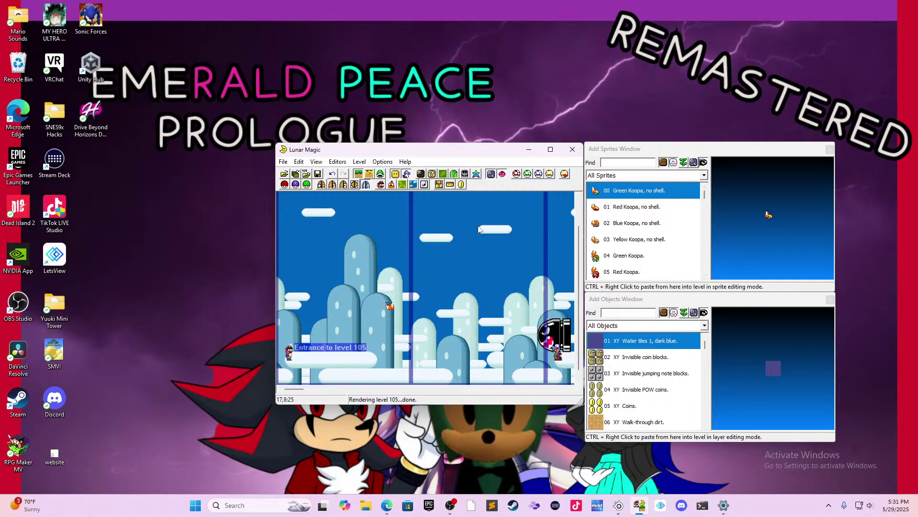
key(ctrl+a)
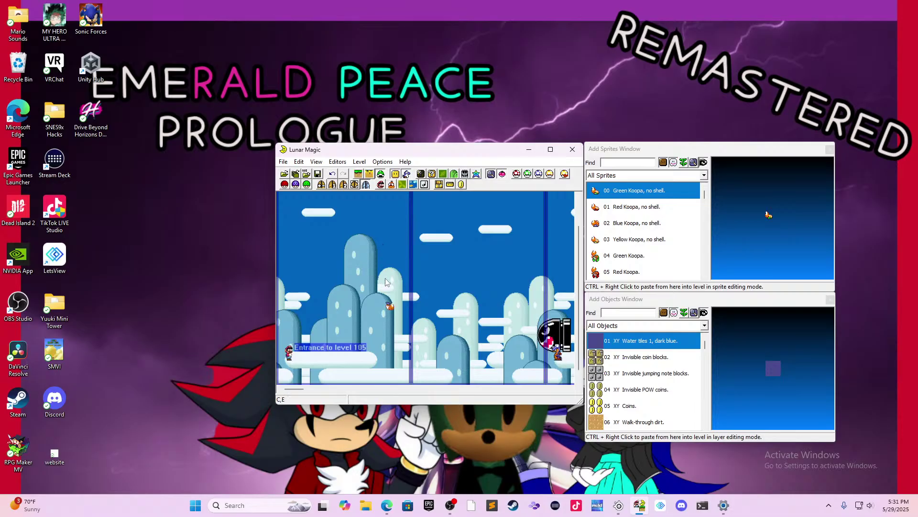
drag(371, 291, 575, 345)
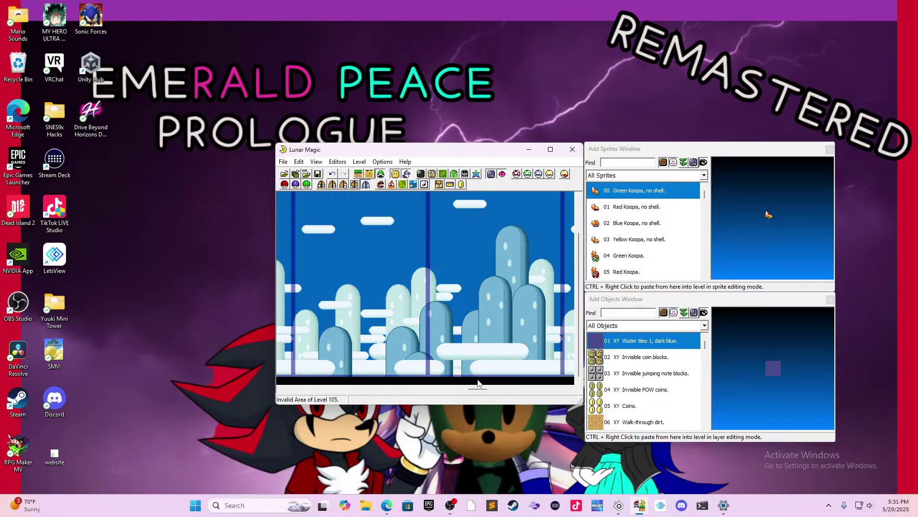
drag(478, 388, 294, 389)
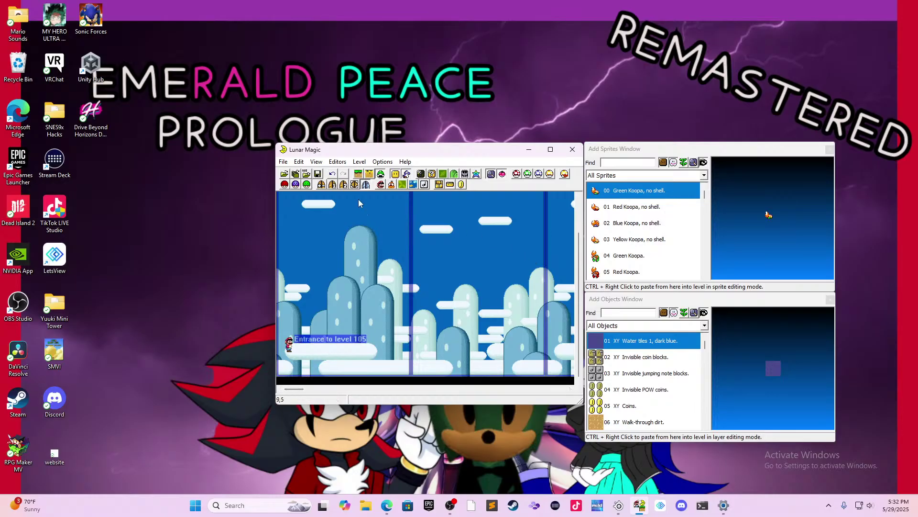
- Enable layer 1 editing and place a Ledge object (14) on the level's bottom rows near the entrance
scroll(624, 369, down, 5)
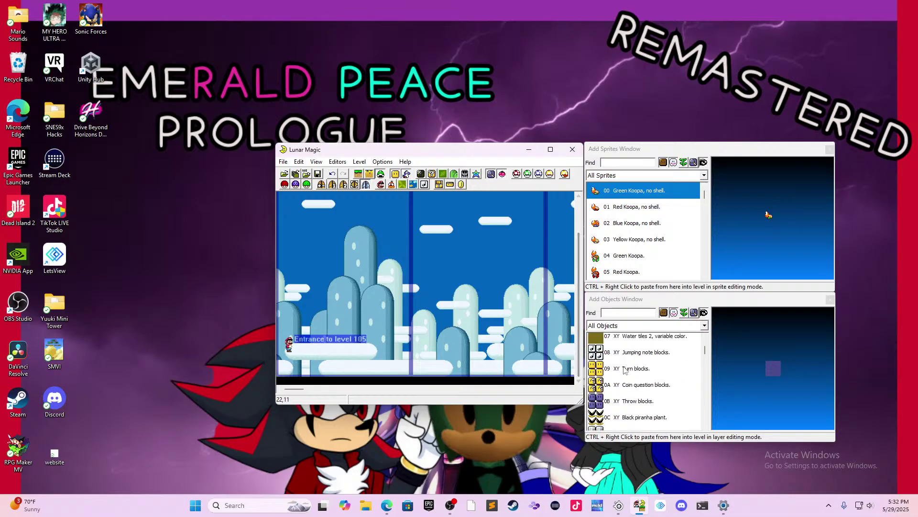
scroll(624, 369, down, 2)
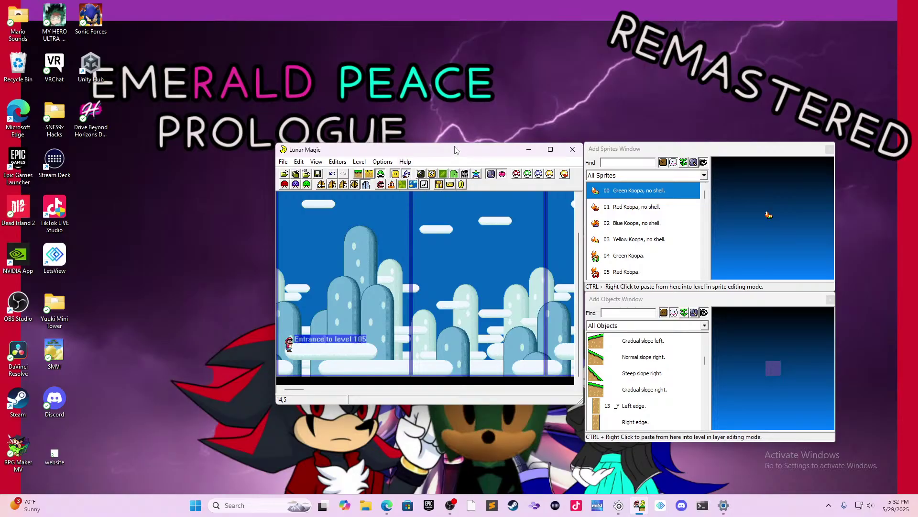
click(716, 300)
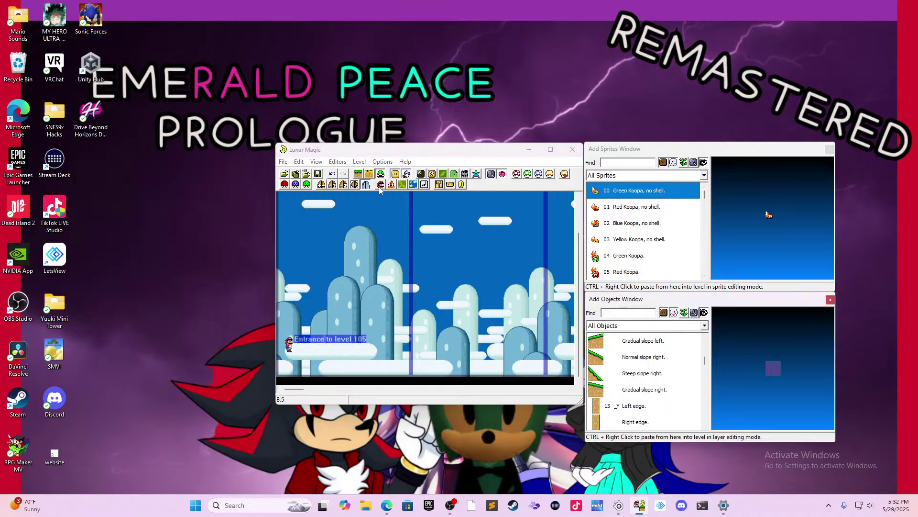
click(359, 175)
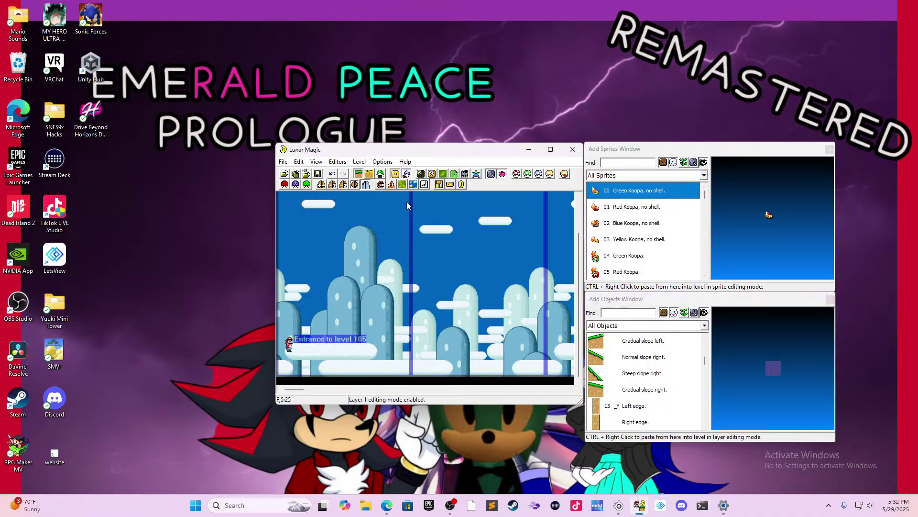
scroll(685, 378, down, 1)
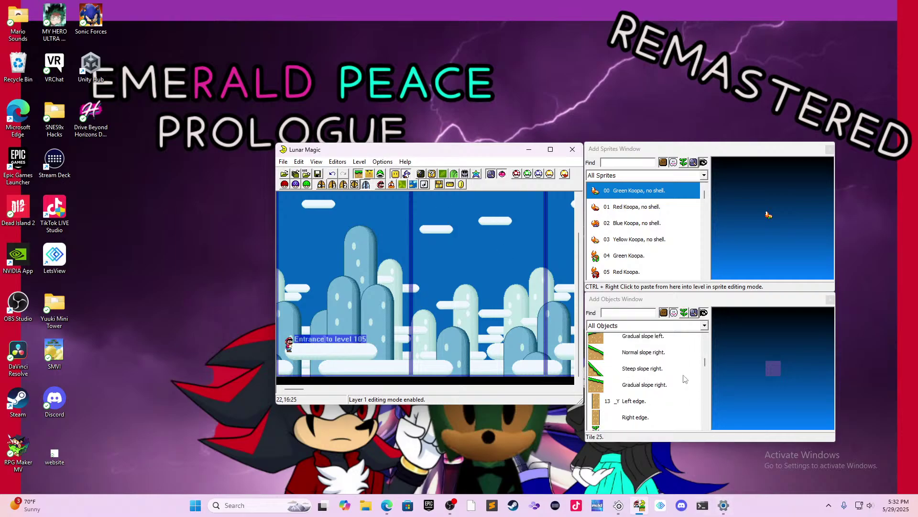
scroll(685, 378, down, 5)
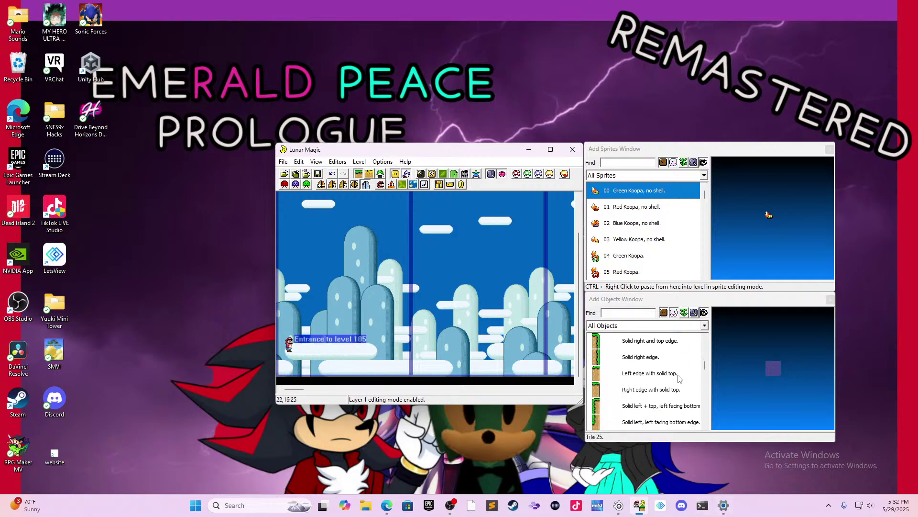
scroll(680, 377, down, 3)
click(674, 374)
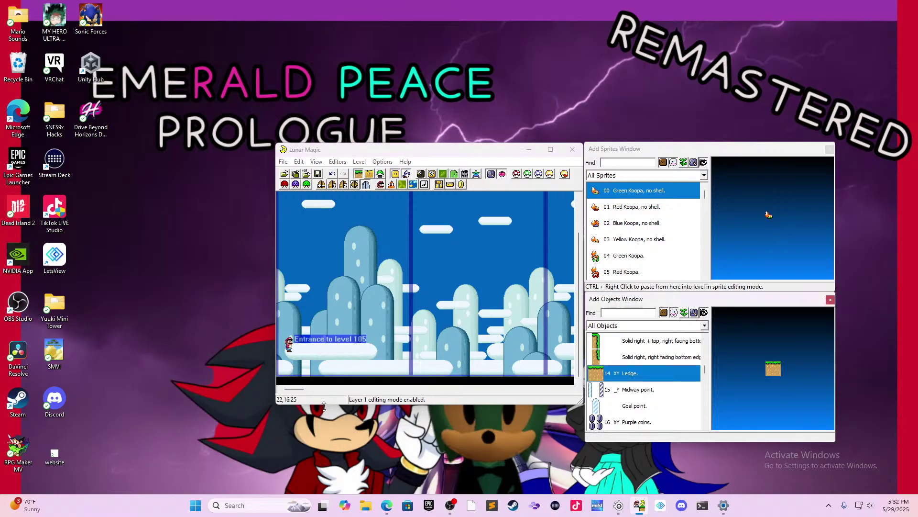
ctrl+right_click(335, 366)
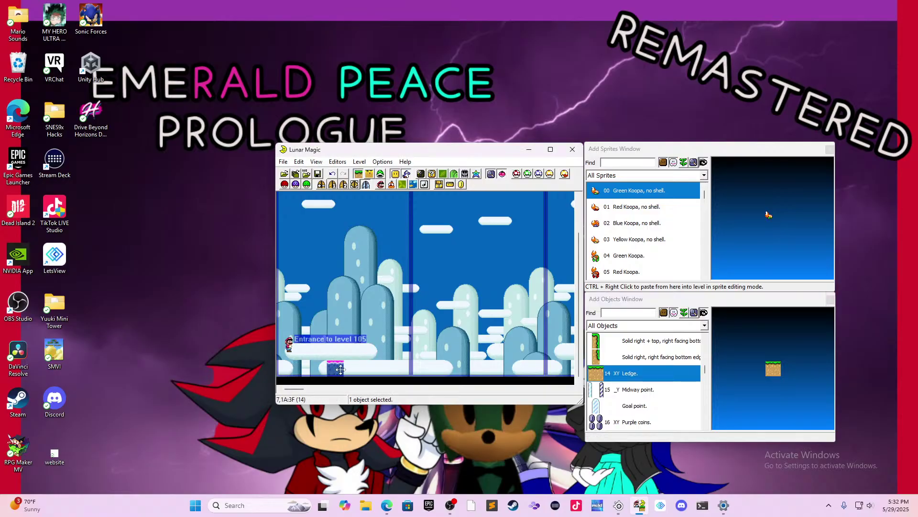
- Move the ledge to the start of the level's bottom rows and widen it across the whole first screen
drag(340, 369, 374, 353)
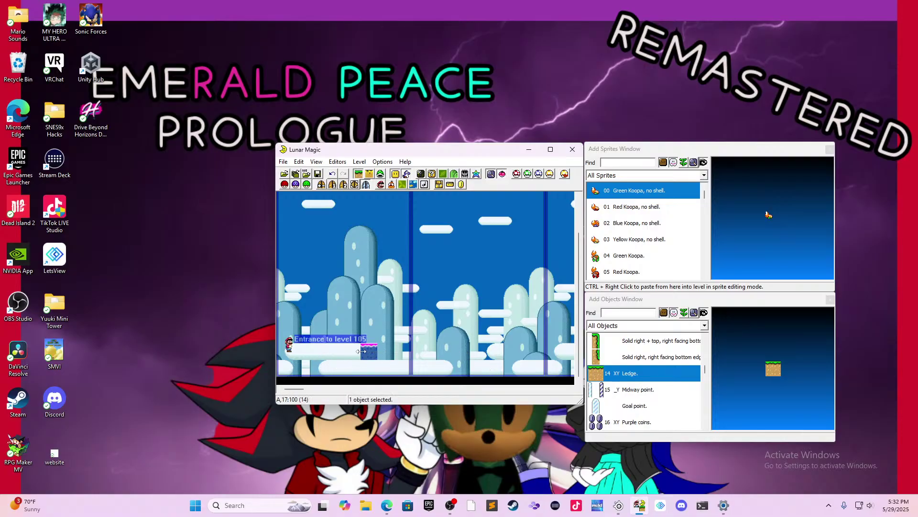
drag(361, 352, 294, 371)
click(314, 369)
click(307, 368)
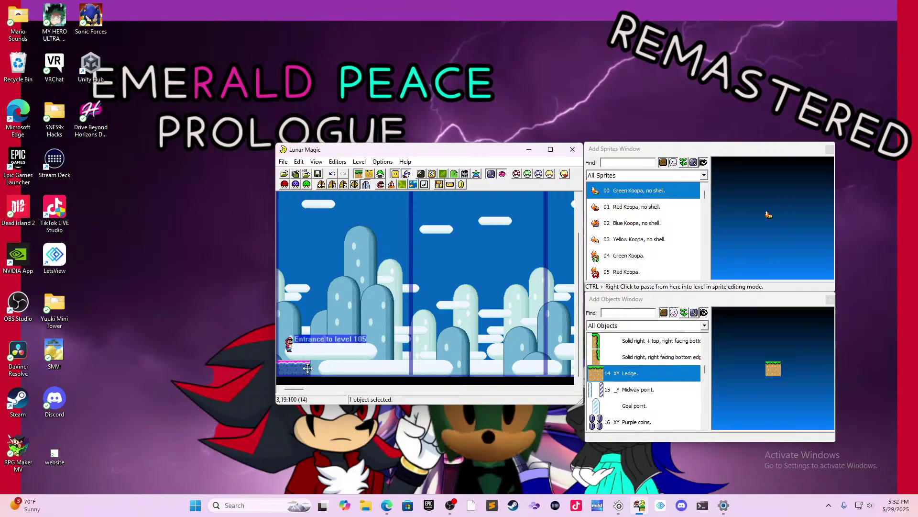
drag(310, 368, 421, 374)
- Delete the stray extra ledge and copy the wide ground ledge into the second screen
click(486, 364)
ctrl+right_click(452, 366)
key(Delete)
click(403, 368)
right_click(438, 362)
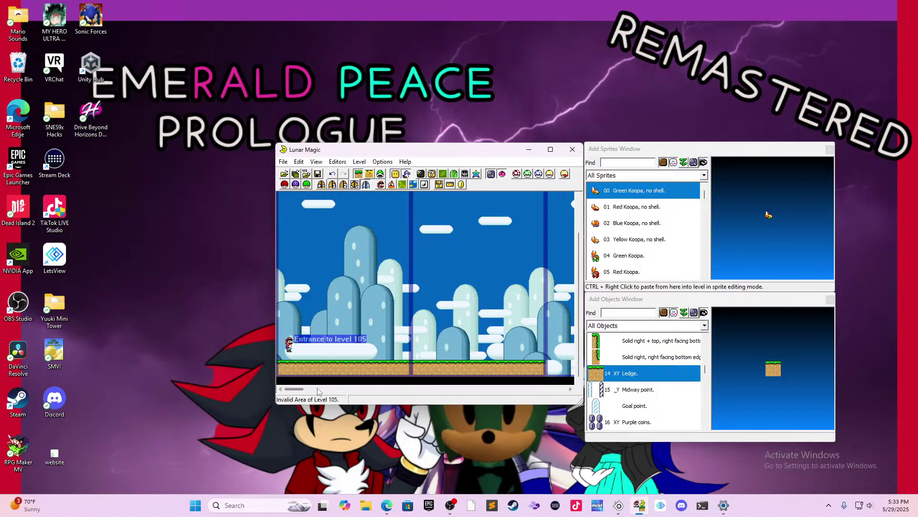
- Copy the ground ledge into the third screen, flush with the end of the existing ground
drag(302, 390, 314, 391)
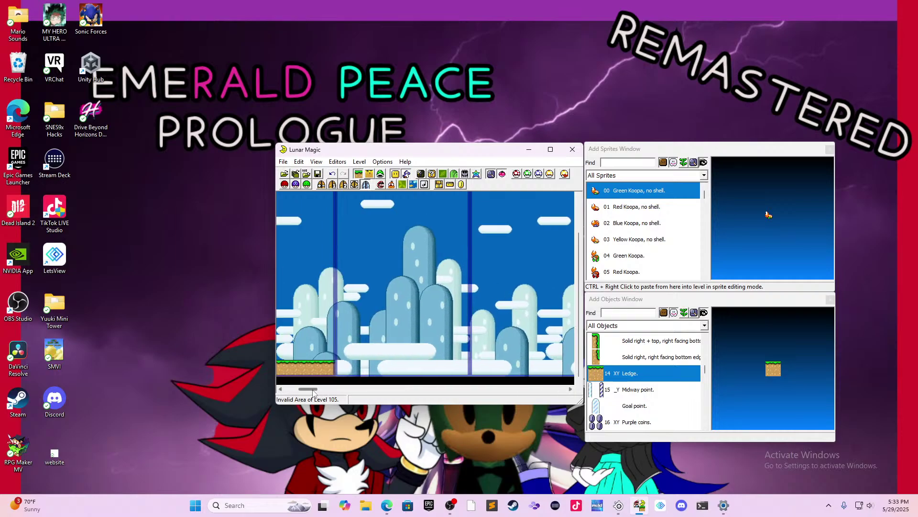
click(331, 368)
right_click(357, 365)
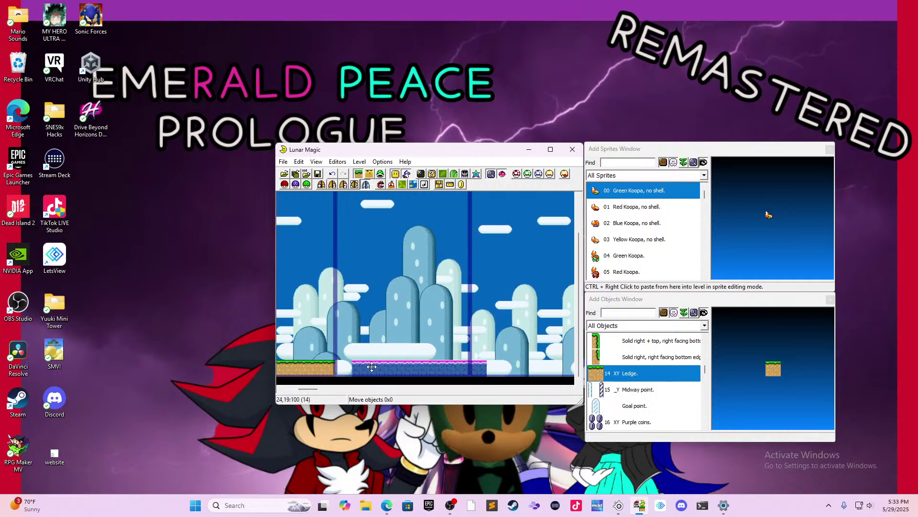
drag(372, 366, 354, 366)
click(380, 348)
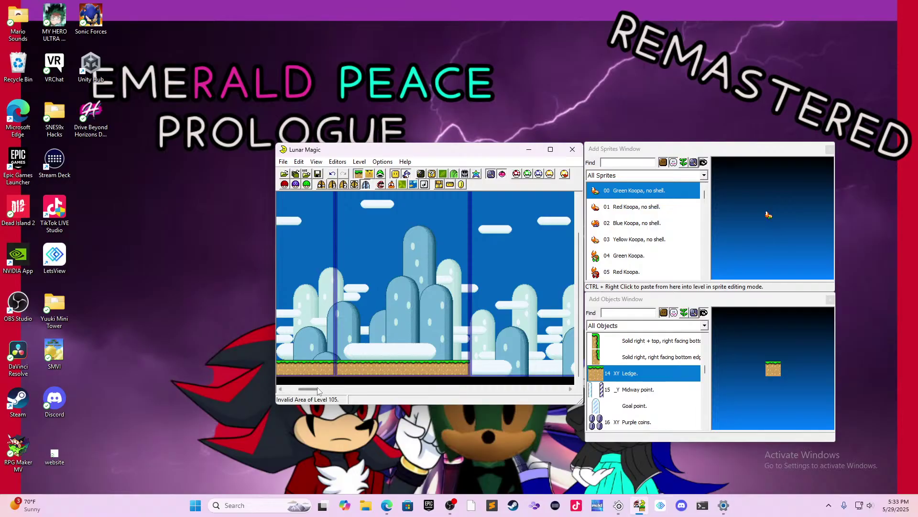
- Place a small raised ledge, about two tiles wide, on the ground at the end of the first screen
drag(311, 390, 287, 392)
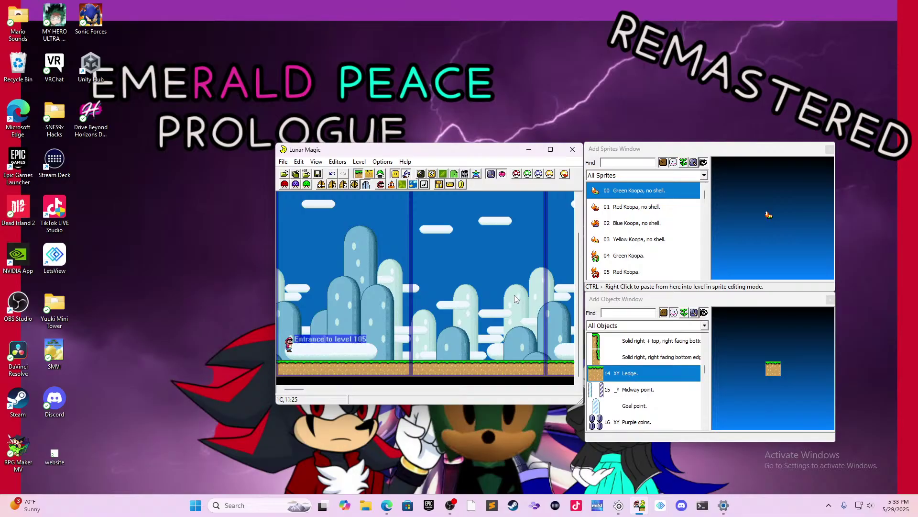
right_click(484, 329)
drag(488, 333, 404, 348)
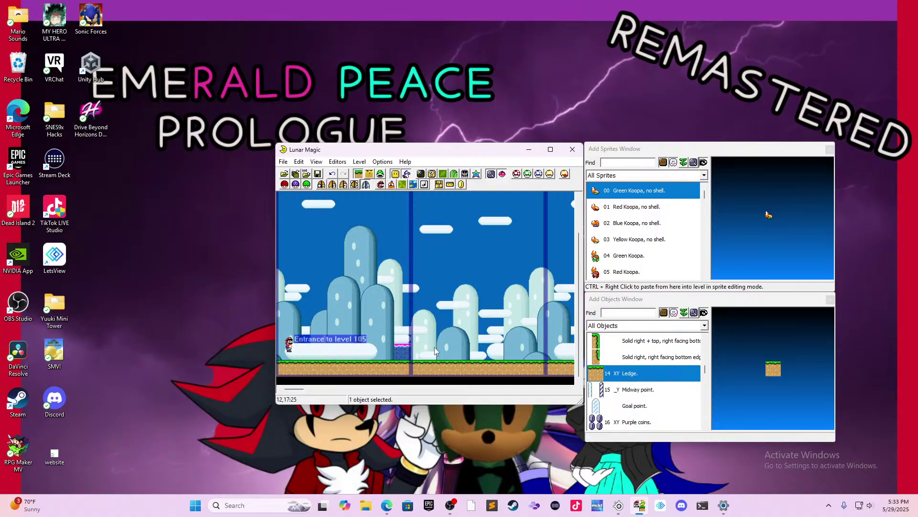
click(430, 349)
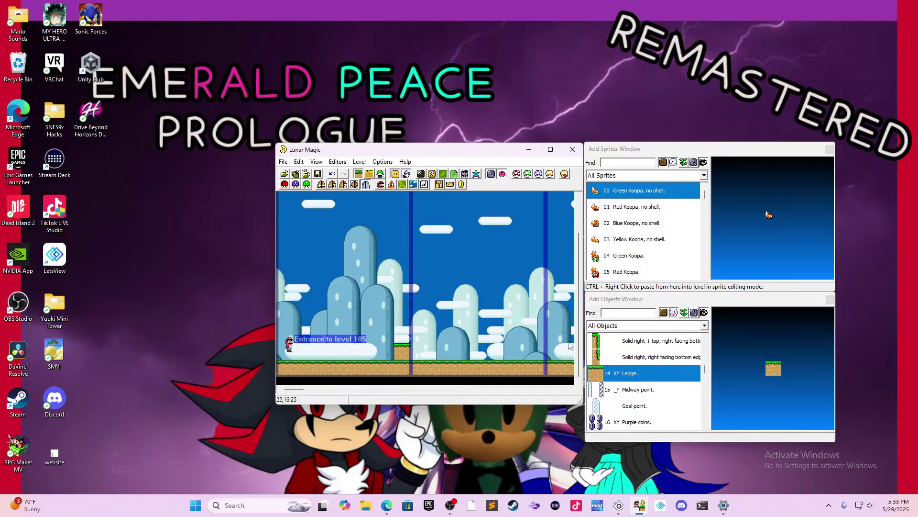
- Try a Solid left edge object against the left side of the raised ledge, and delete it
scroll(668, 349, up, 1)
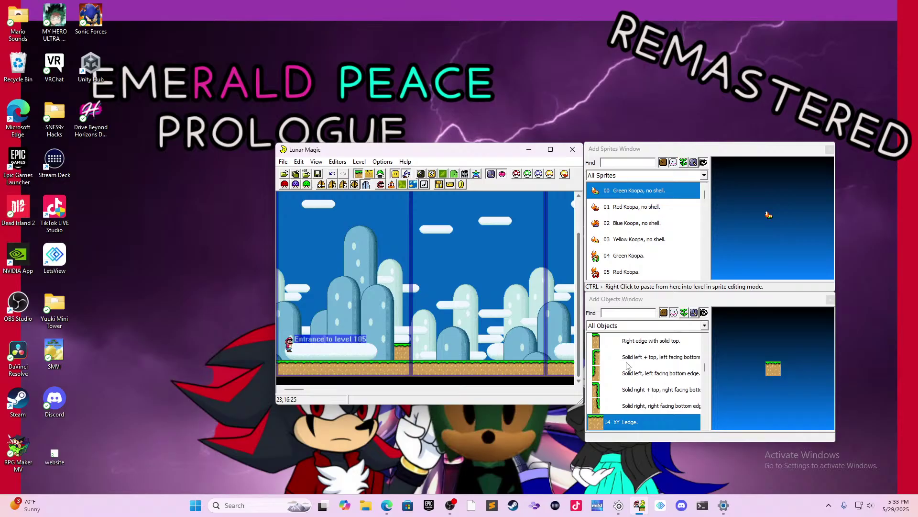
scroll(628, 364, up, 1)
scroll(635, 355, up, 1)
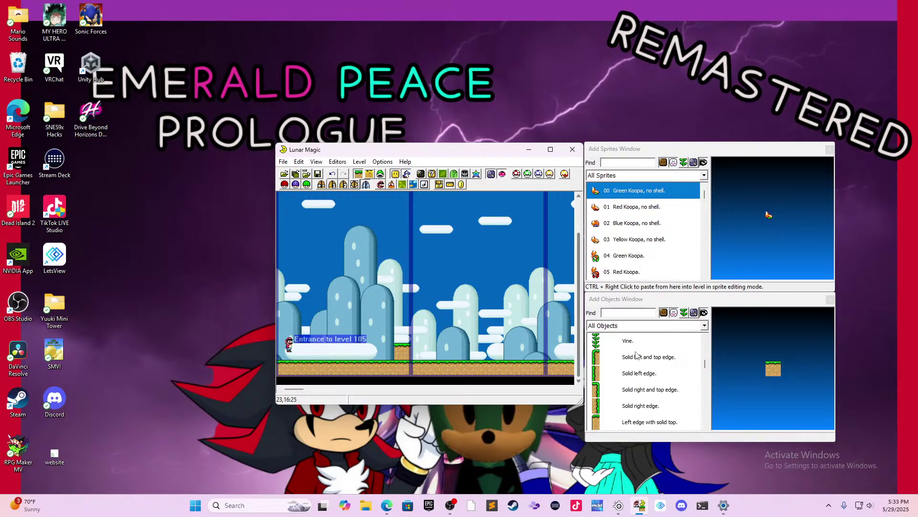
drag(637, 377, 391, 354)
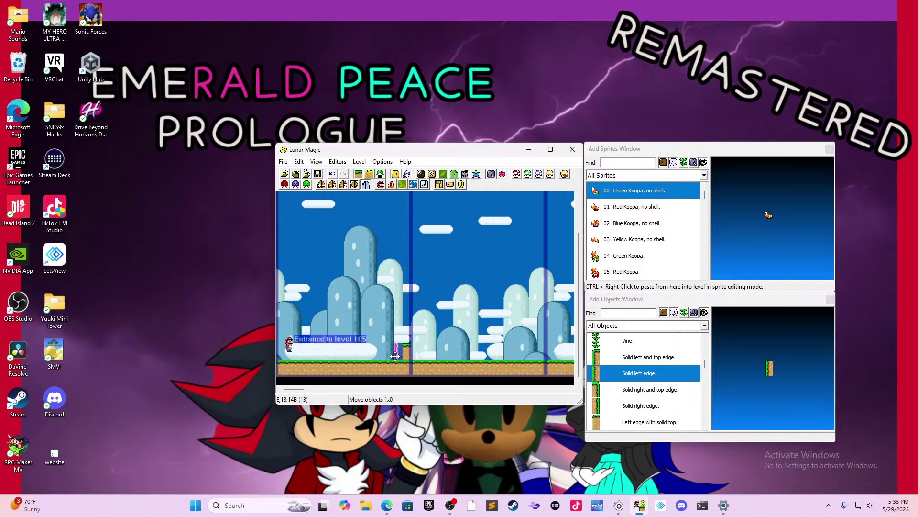
click(454, 336)
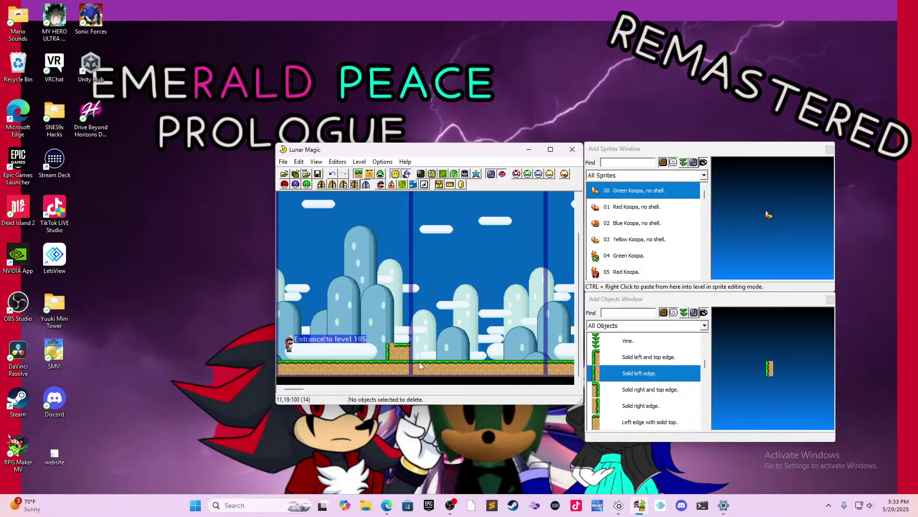
click(391, 349)
key(Delete)
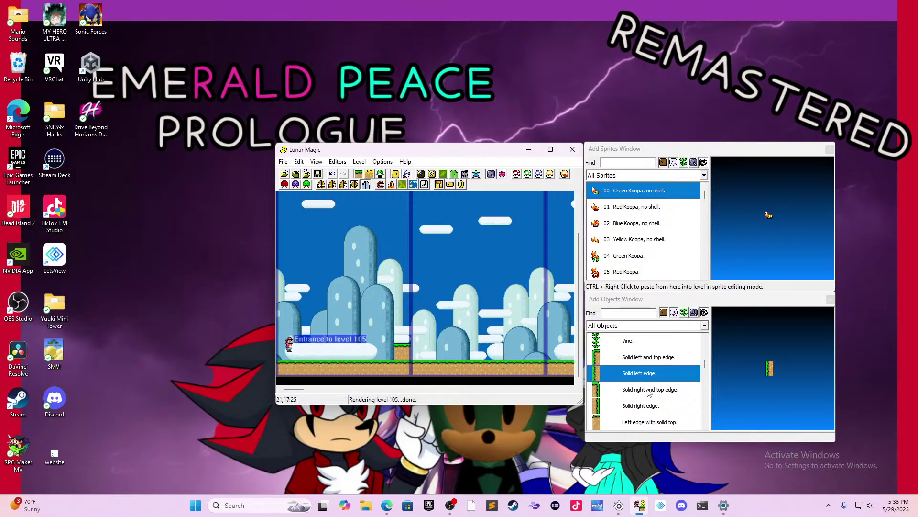
- Try the solid left + top object with the left-facing bottom beside the raised ledge, and delete it each time
scroll(649, 392, down, 1)
click(644, 407)
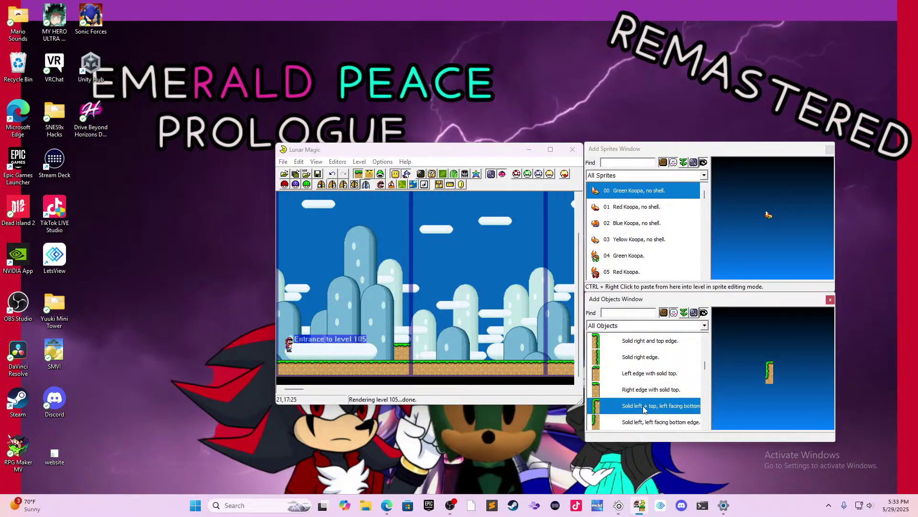
right_click(391, 351)
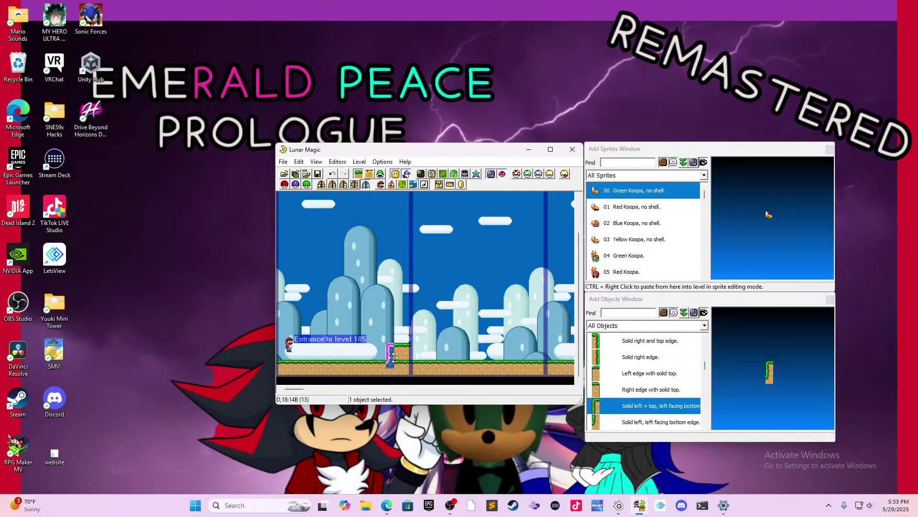
click(391, 354)
key(Delete)
scroll(623, 356, down, 1)
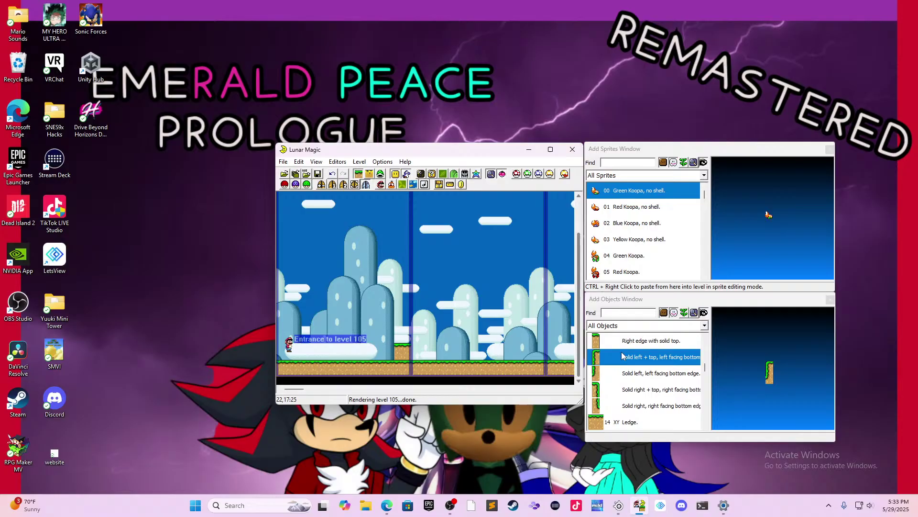
click(618, 392)
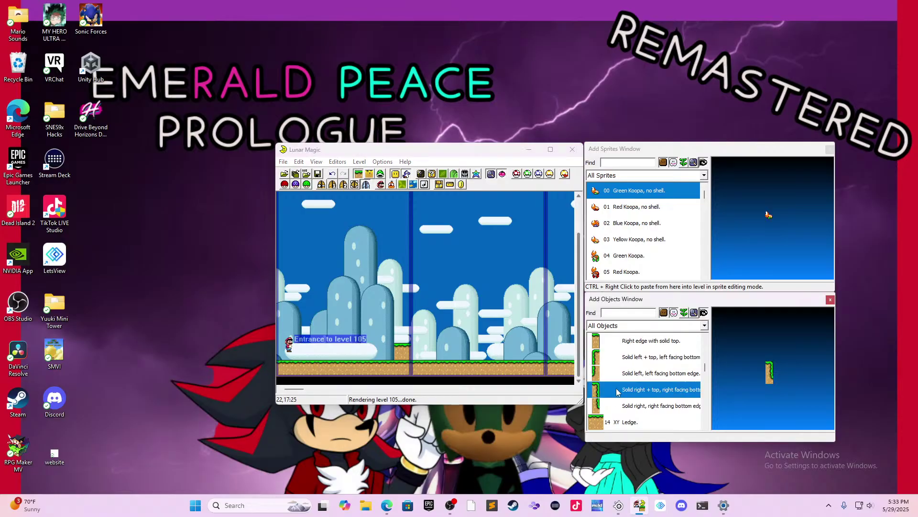
click(621, 358)
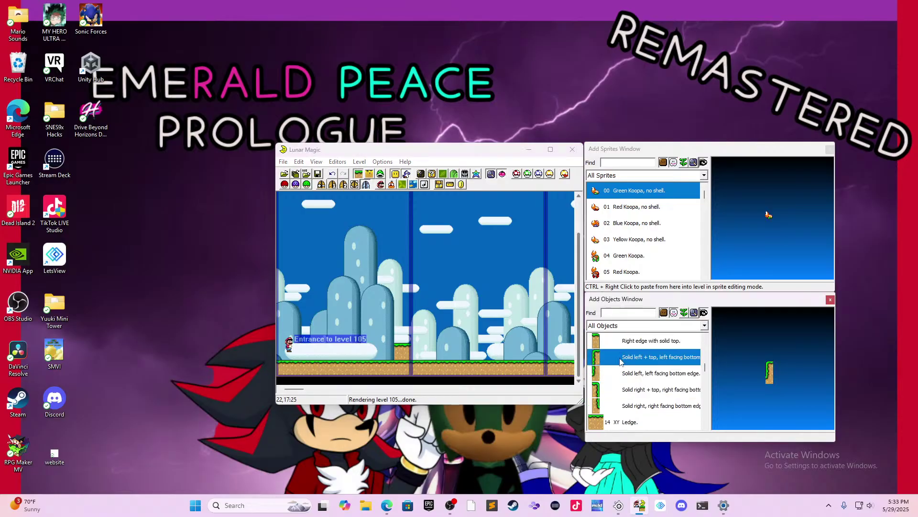
right_click(393, 349)
key(Delete)
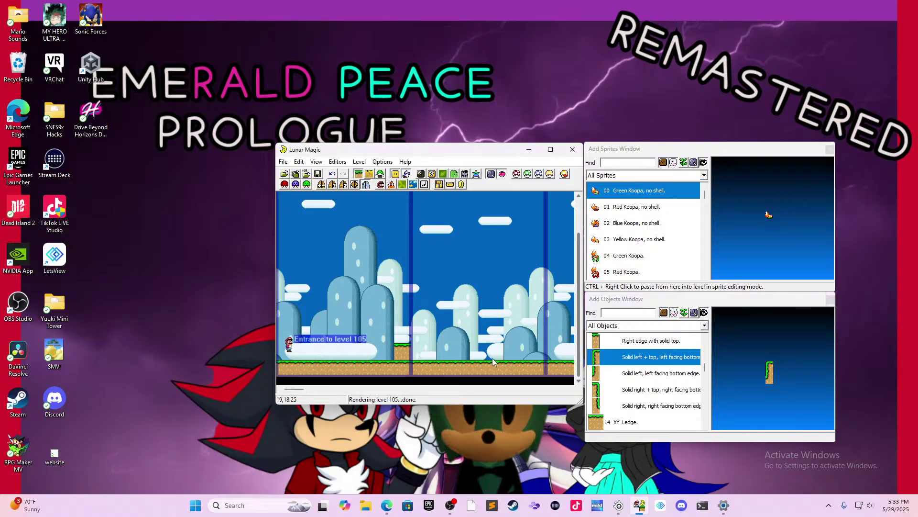
- Cap the raised ledge with a Solid left and top edge on its left side and a Solid right and top edge on its right
scroll(605, 370, up, 3)
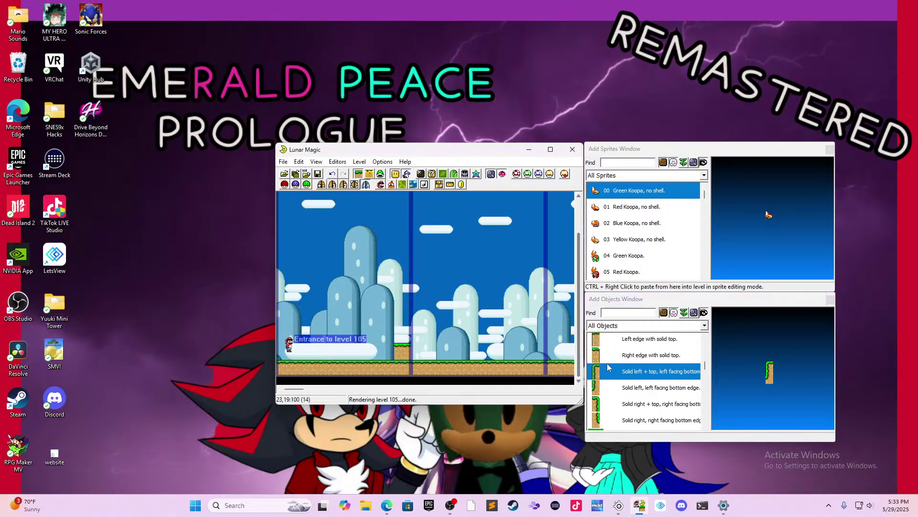
scroll(609, 367, up, 1)
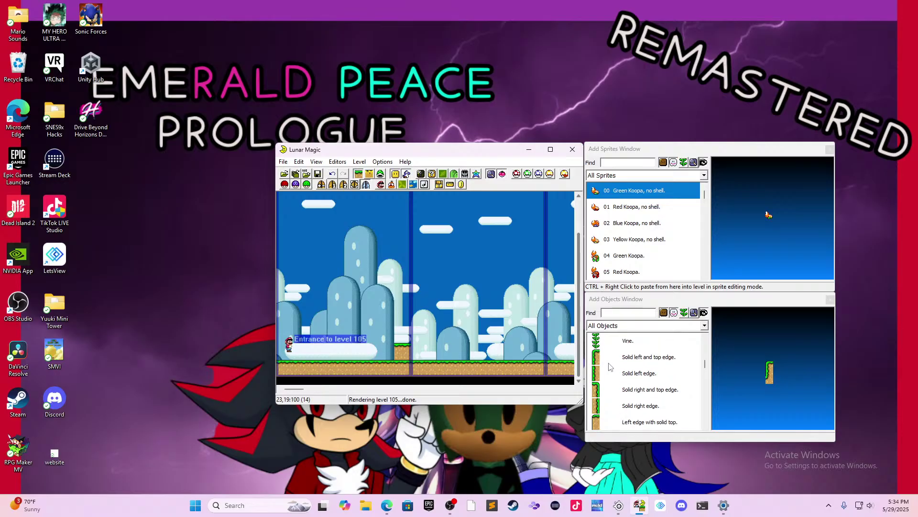
click(612, 359)
right_click(391, 356)
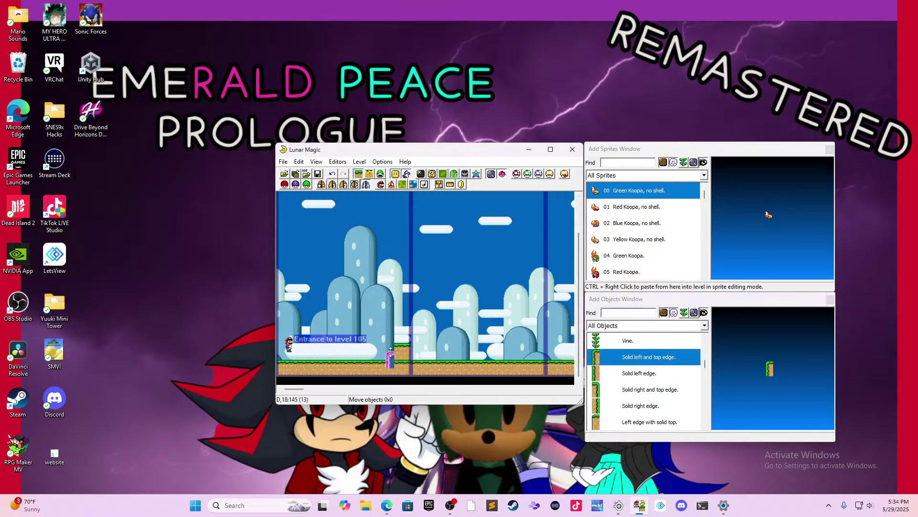
click(449, 332)
drag(391, 362, 391, 353)
click(498, 319)
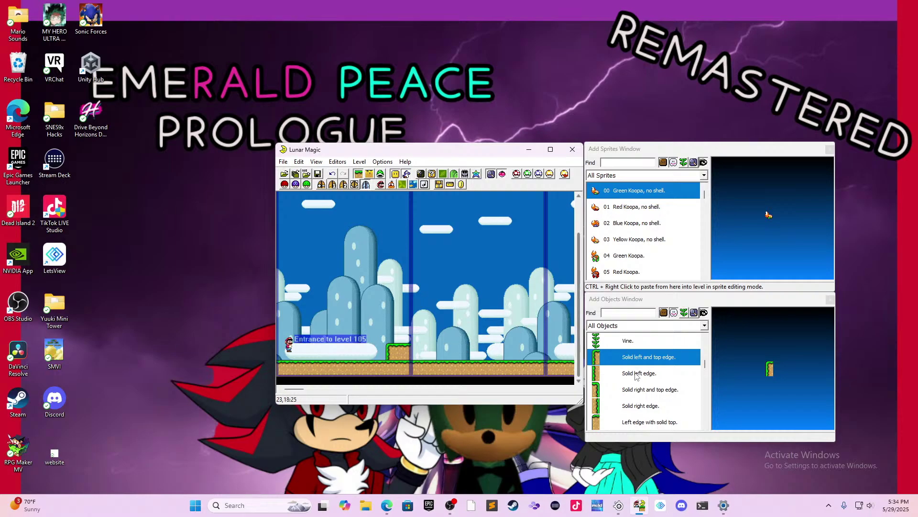
click(614, 397)
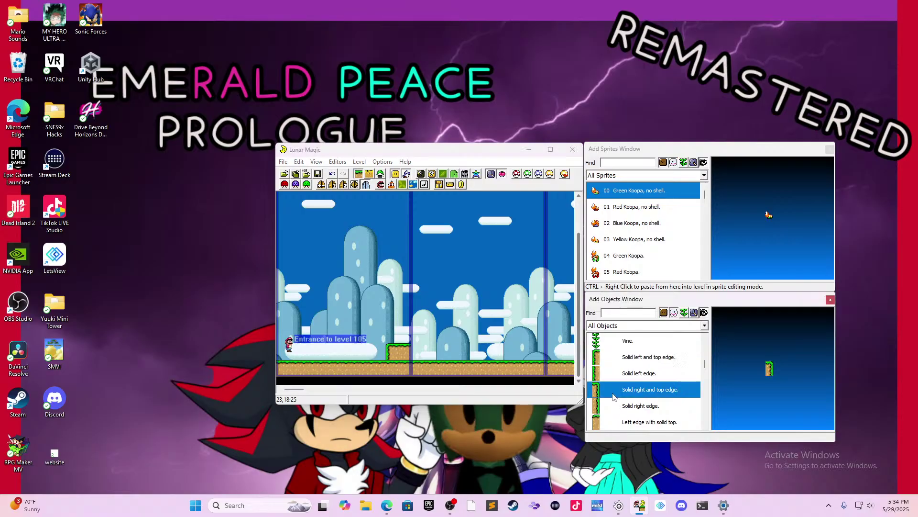
ctrl+right_click(415, 354)
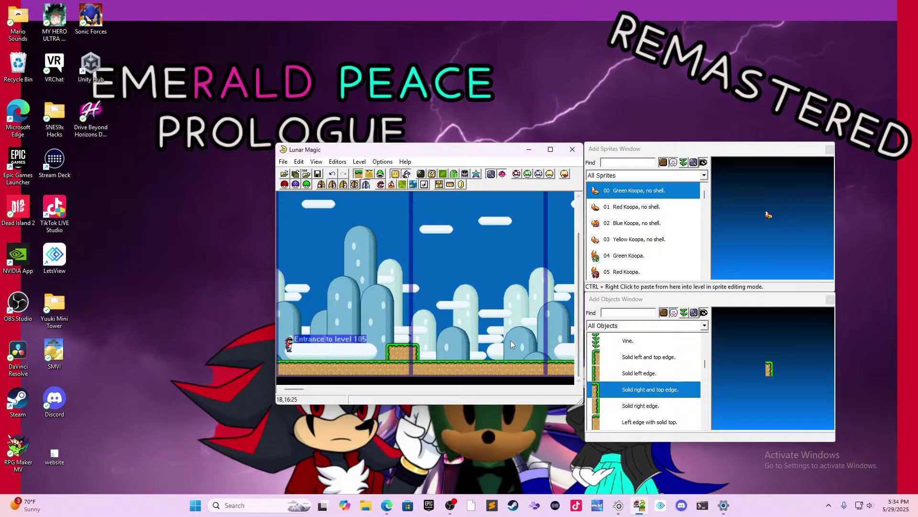
- Switch to sprite editing, place a Mushroom sprite on top of the raised ledge, and save the level
click(385, 176)
scroll(617, 225, down, 10)
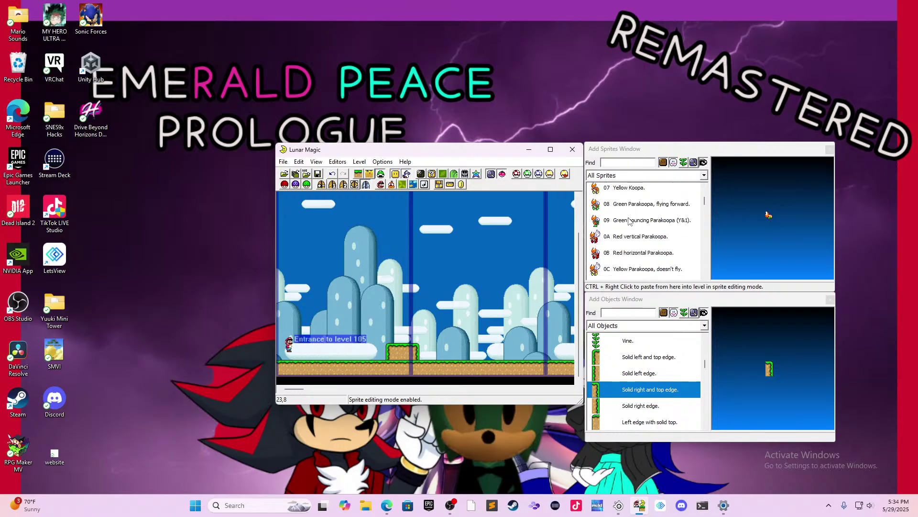
scroll(635, 227, down, 2)
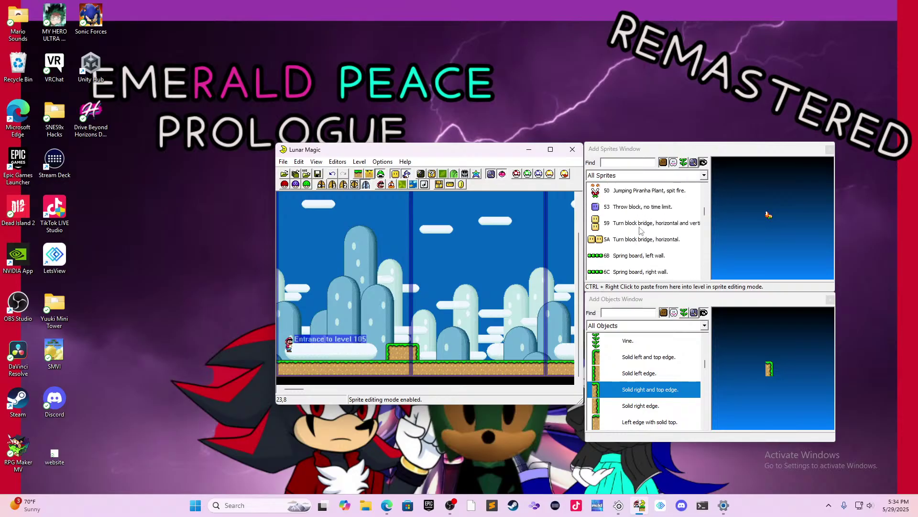
scroll(643, 232, down, 6)
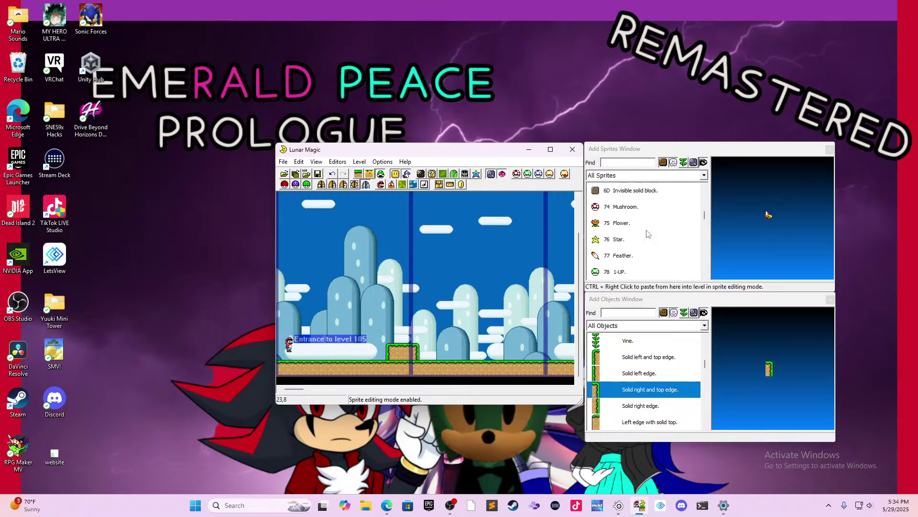
click(632, 223)
click(624, 206)
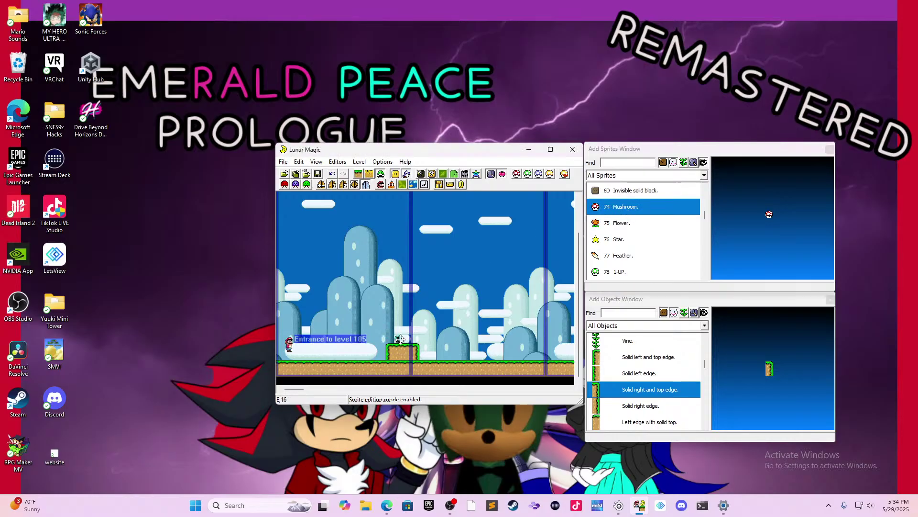
ctrl+right_click(398, 339)
key(ctrl+s)
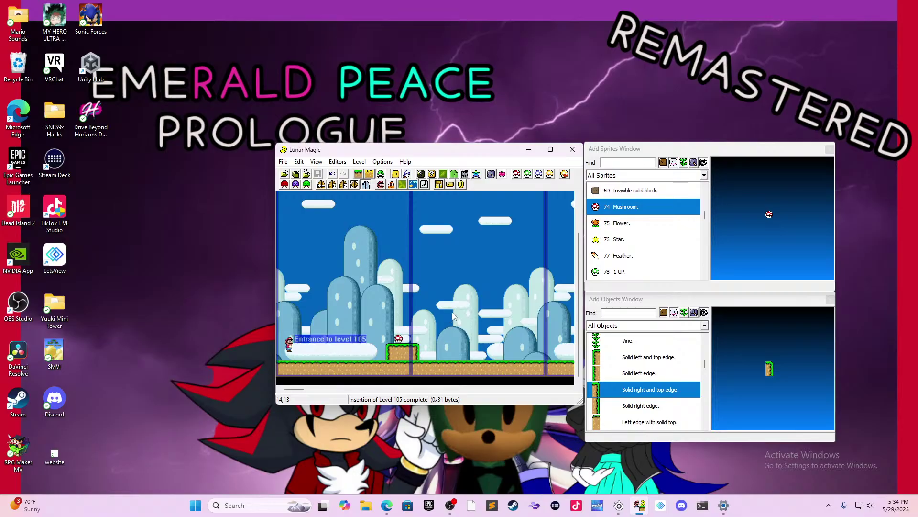
- Run the ROM in Snes9x, starting a game and entering Yoshi's Island 1 from the overworld map
key(F4)
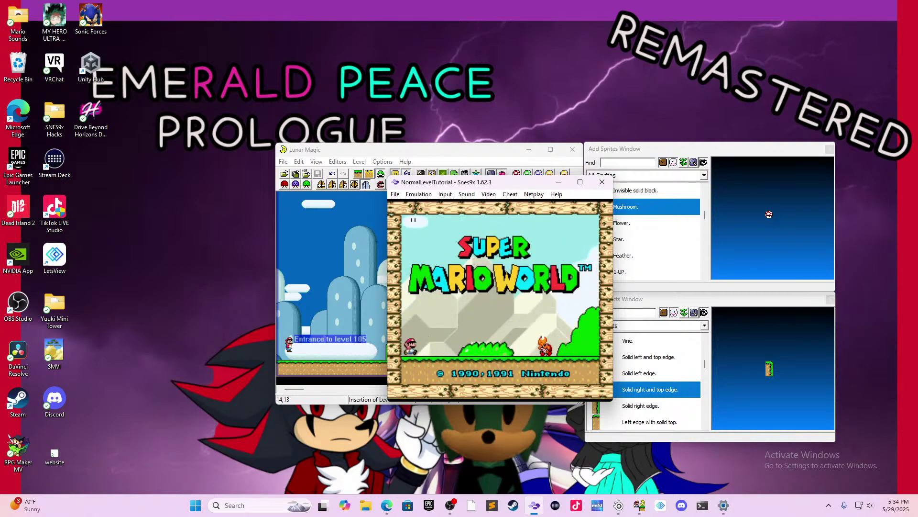
key(Return)
key(Return)
key(Return)
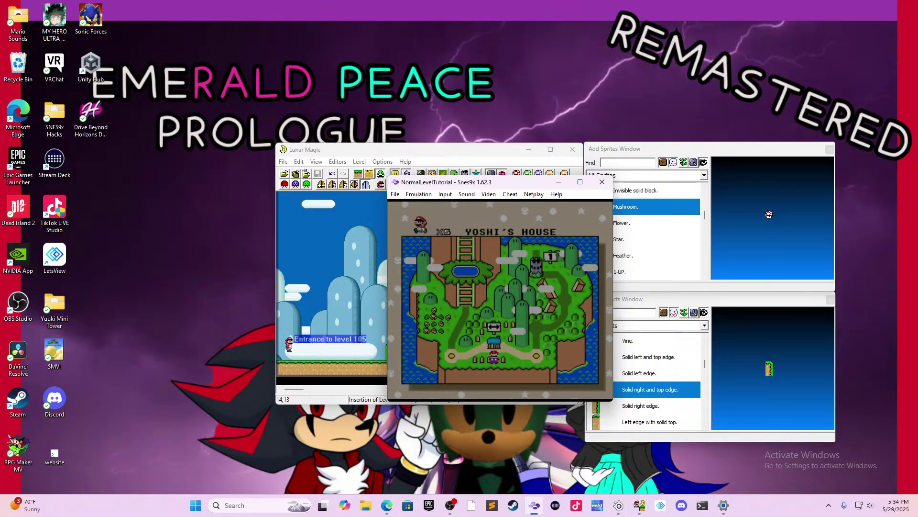
key(Left)
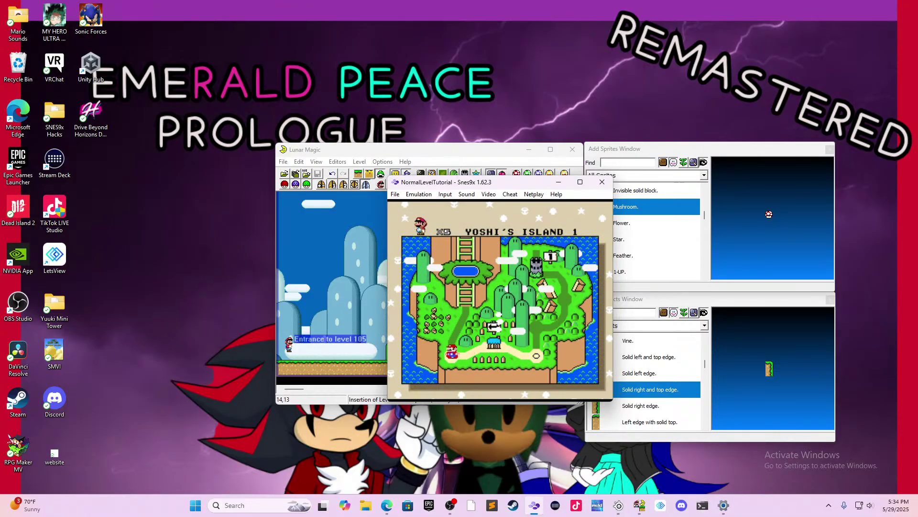
key(c)
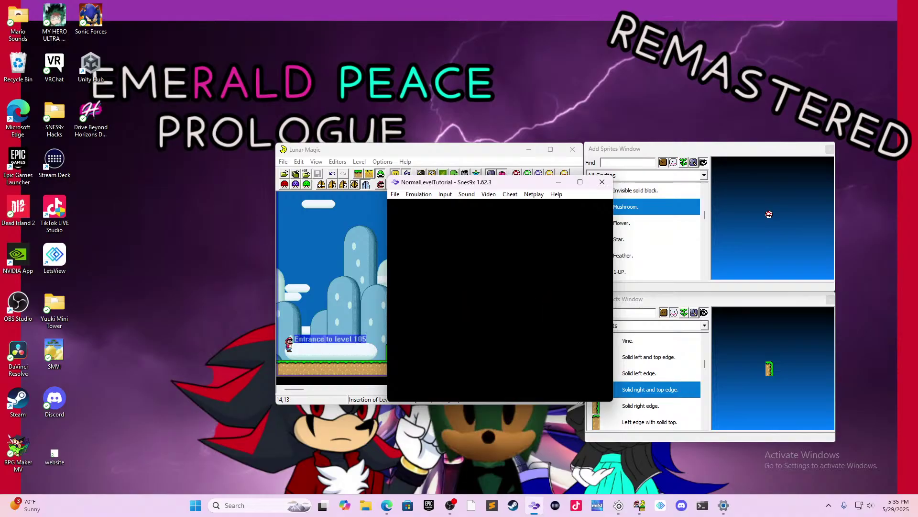
- Playtest the level by collecting the mushroom on the ledge and walking to the end of the ground, and close the emulator
key(Right)
key(Right)
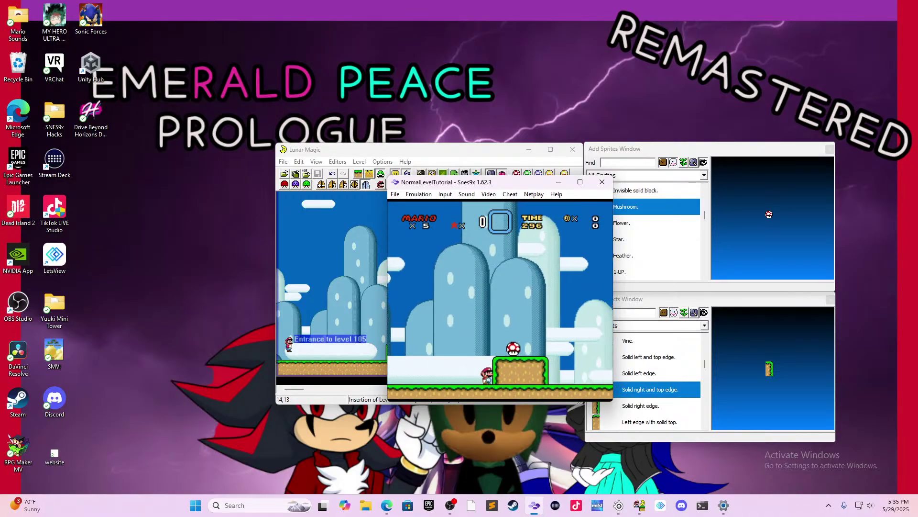
key(c)
key(Left)
key(Right)
key(Left)
key(Right)
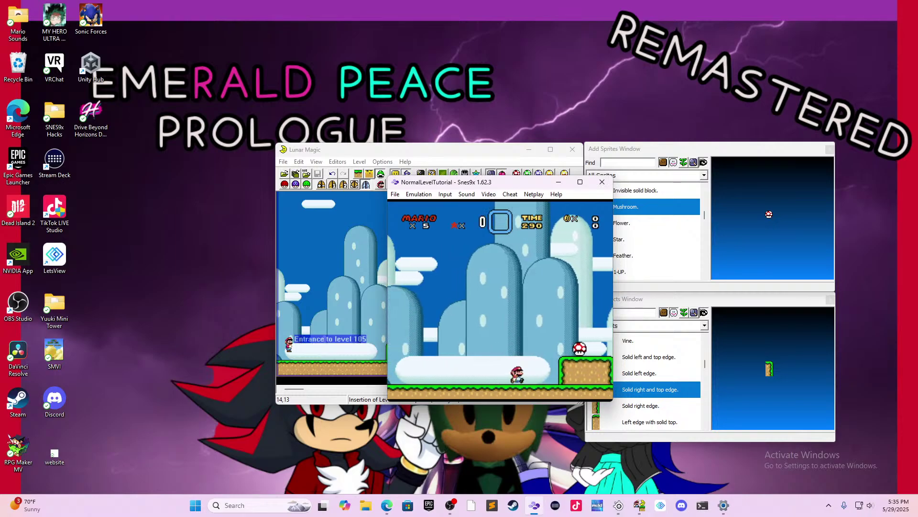
key(Right)
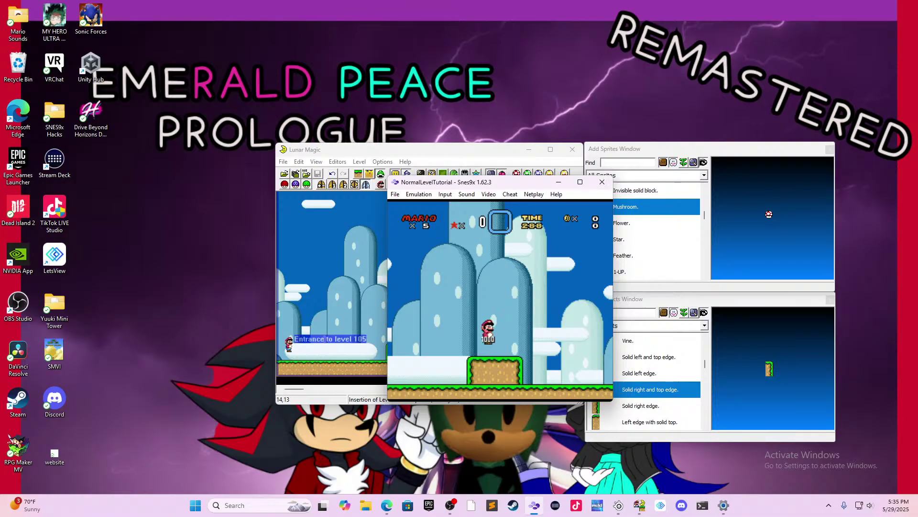
key(Right)
key(Right)
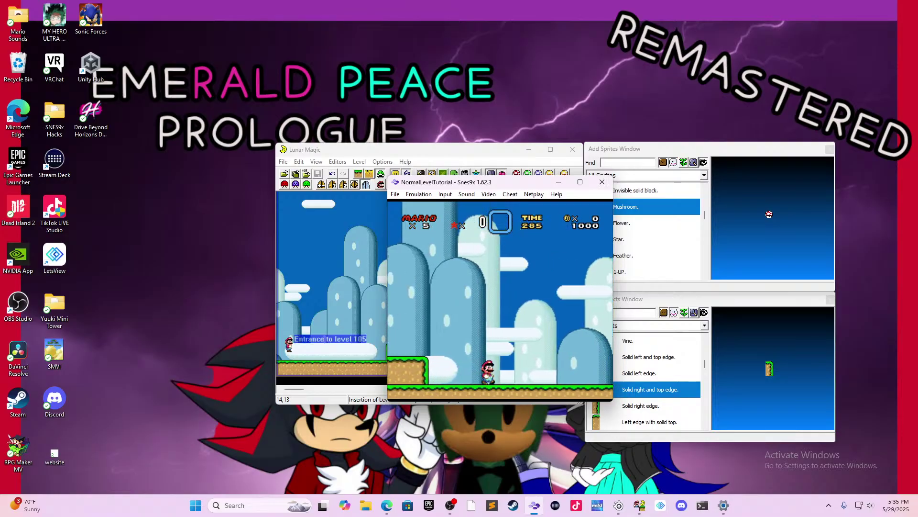
key(Right)
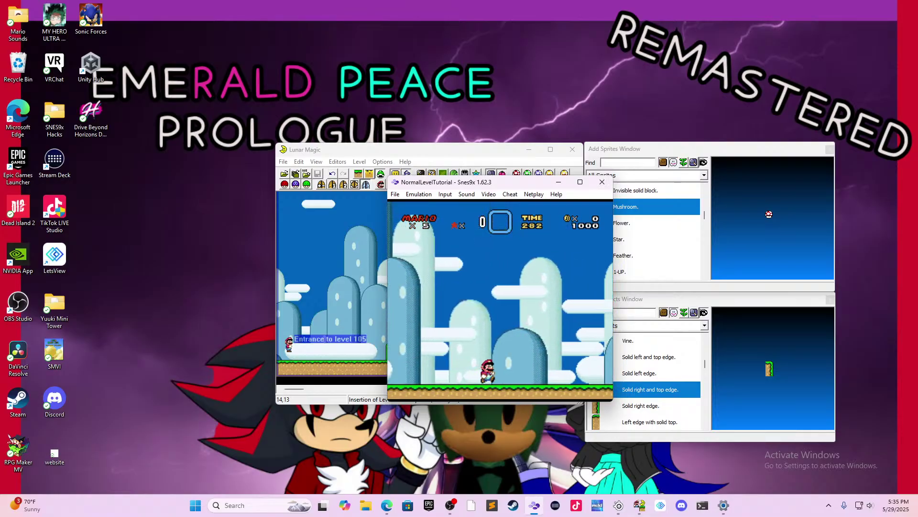
key(Right)
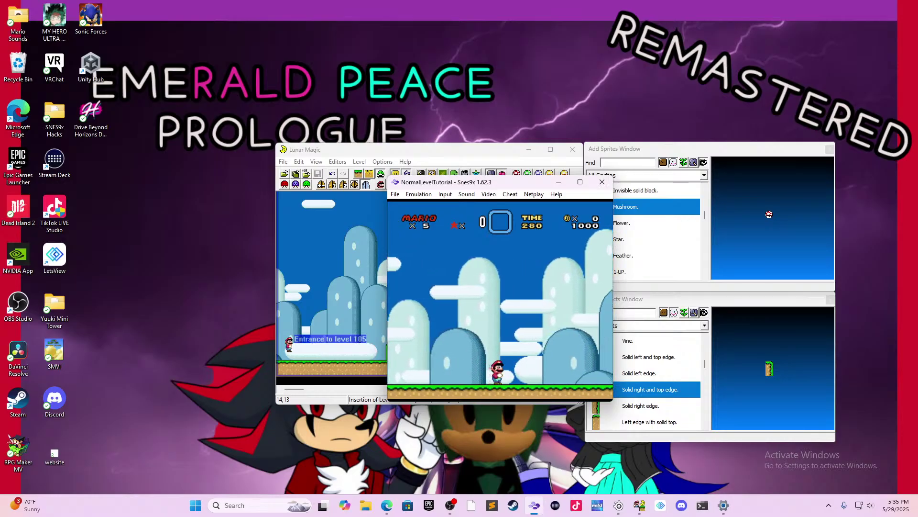
key(Right)
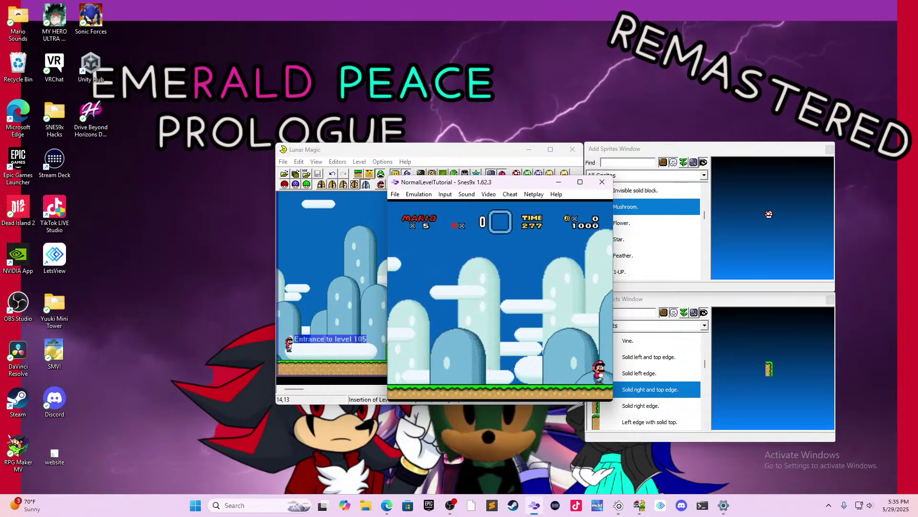
click(602, 182)
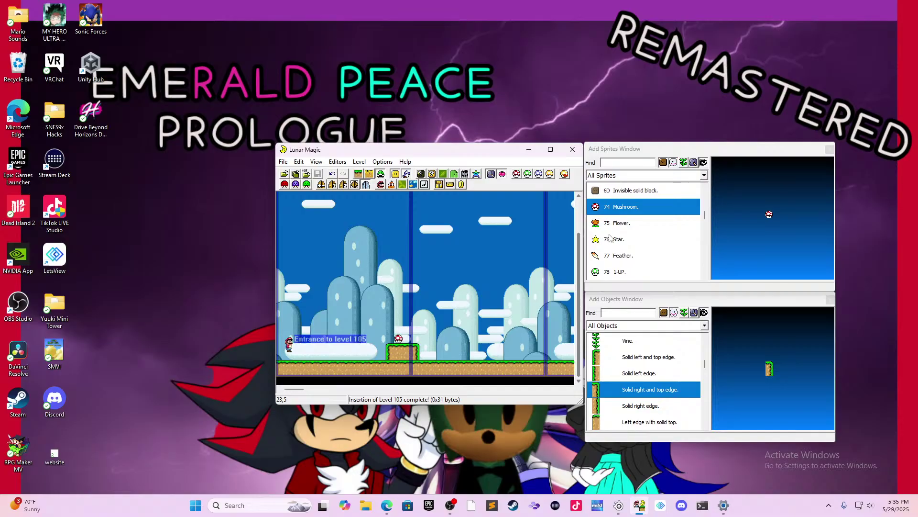
- Place two Red Koopa sprites on the ground, one on each side of the raised ledge
scroll(621, 233, down, 2)
scroll(641, 231, down, 6)
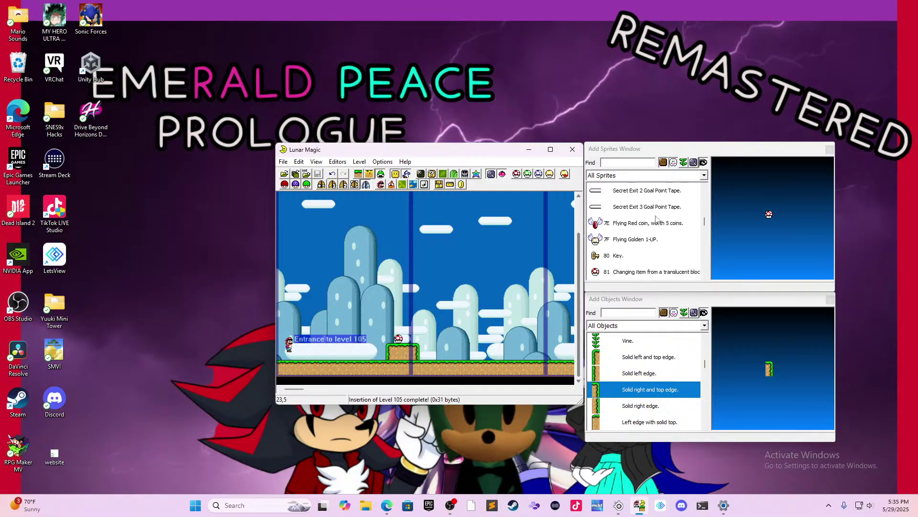
scroll(658, 230, up, 10)
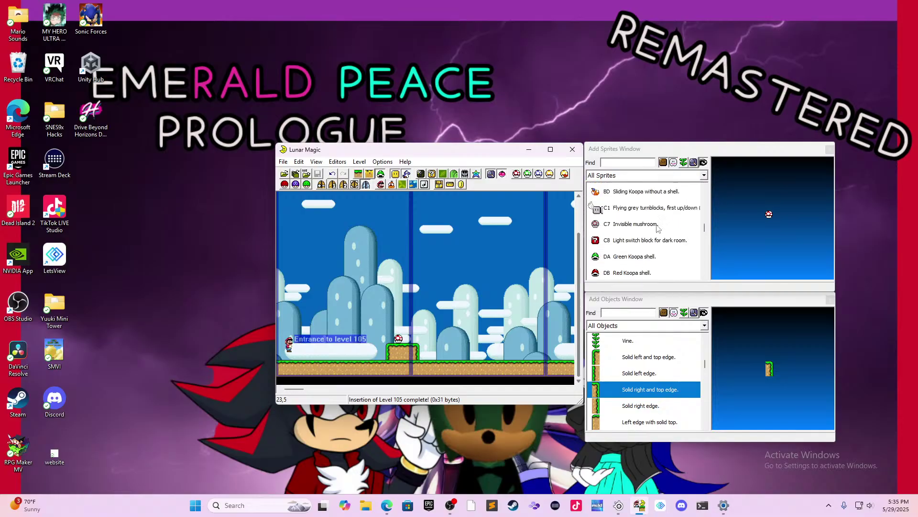
scroll(661, 232, up, 6)
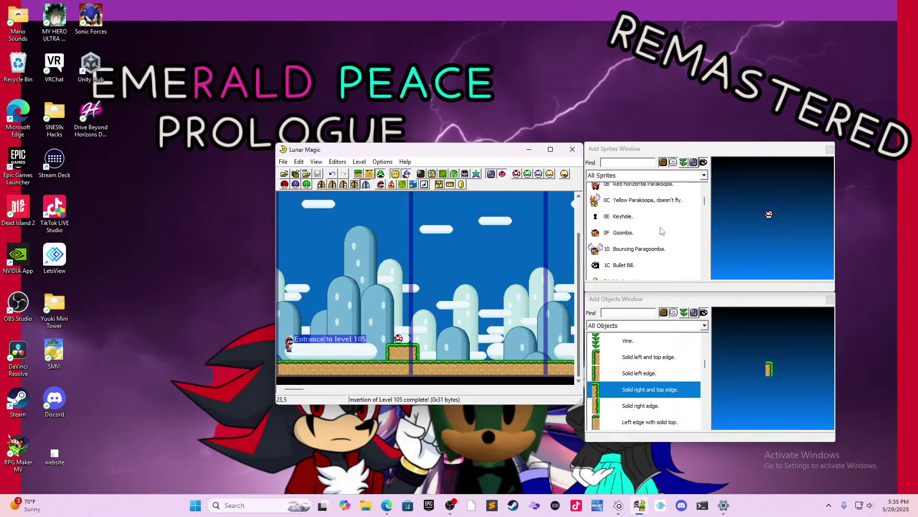
click(665, 229)
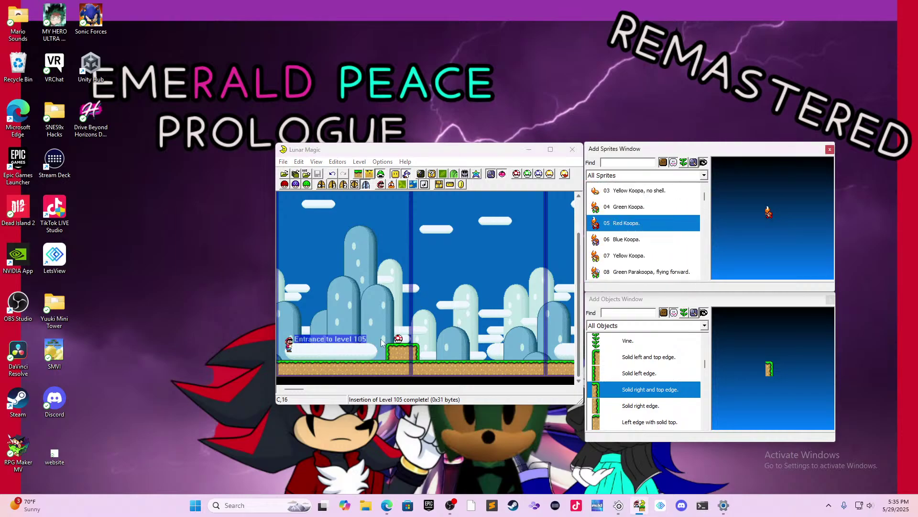
right_click(374, 353)
right_click(431, 361)
click(438, 353)
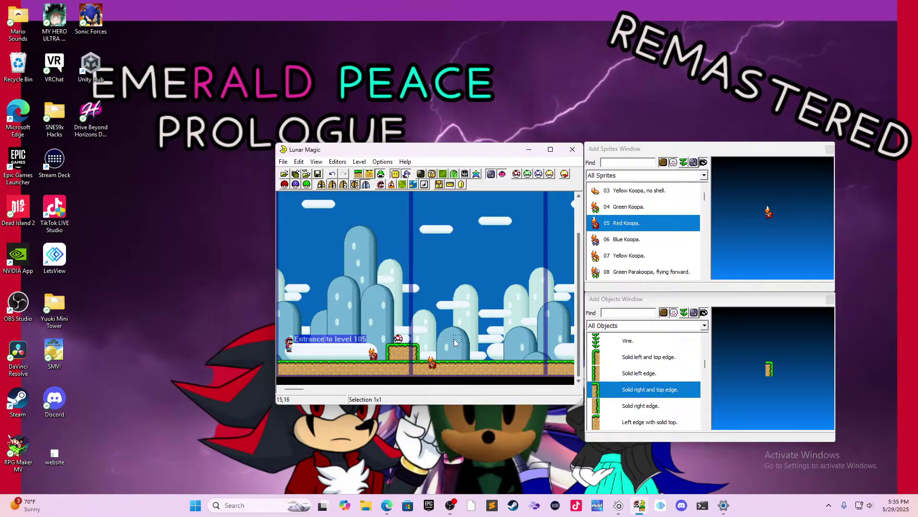
drag(444, 359, 448, 353)
drag(371, 357, 377, 352)
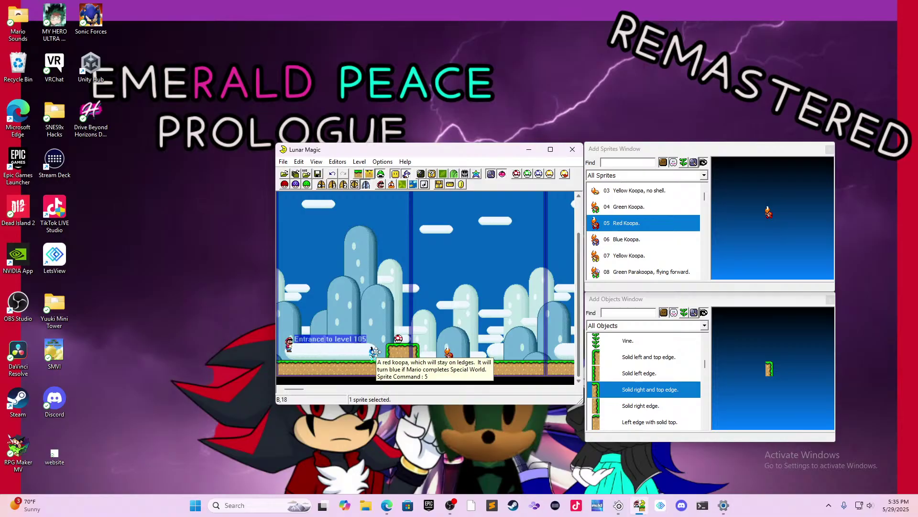
click(377, 341)
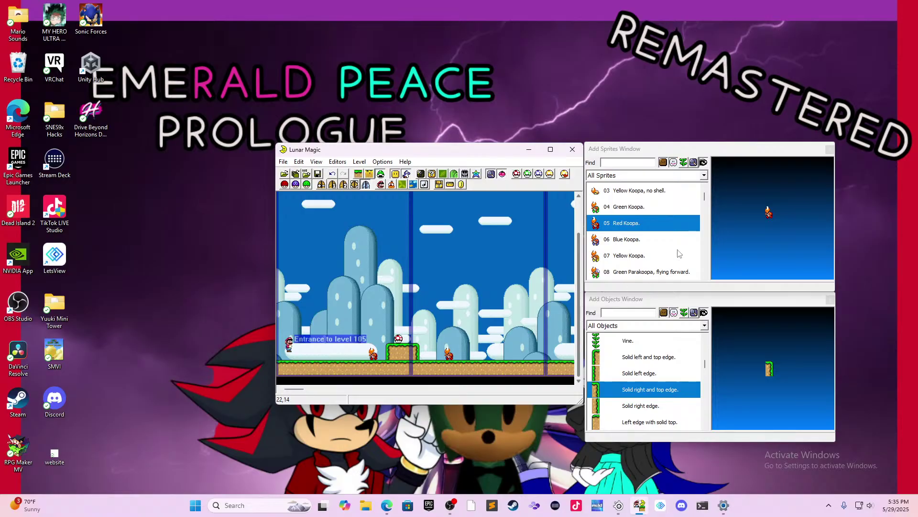
- Switch to object editing and place a 2-by-2 block of Coins in the air between the level entrance and the raised ledge
scroll(668, 254, up, 2)
scroll(667, 254, down, 5)
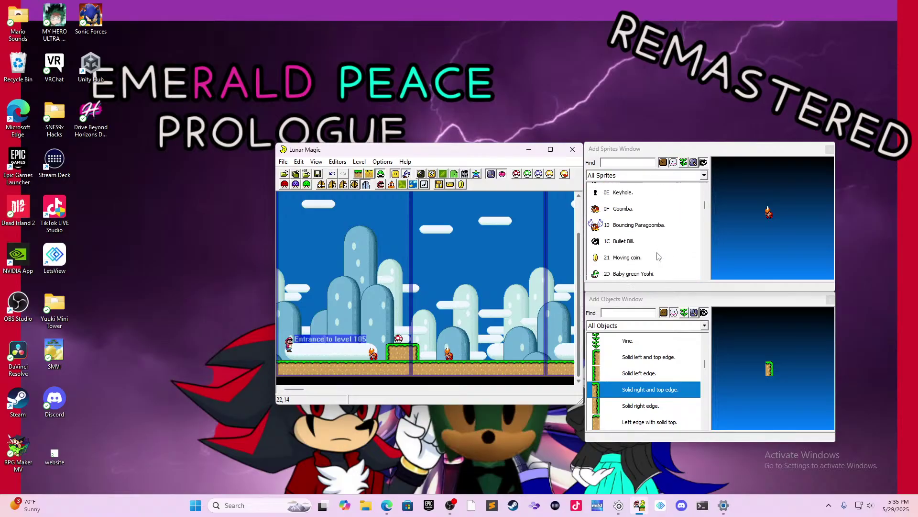
scroll(660, 229, down, 3)
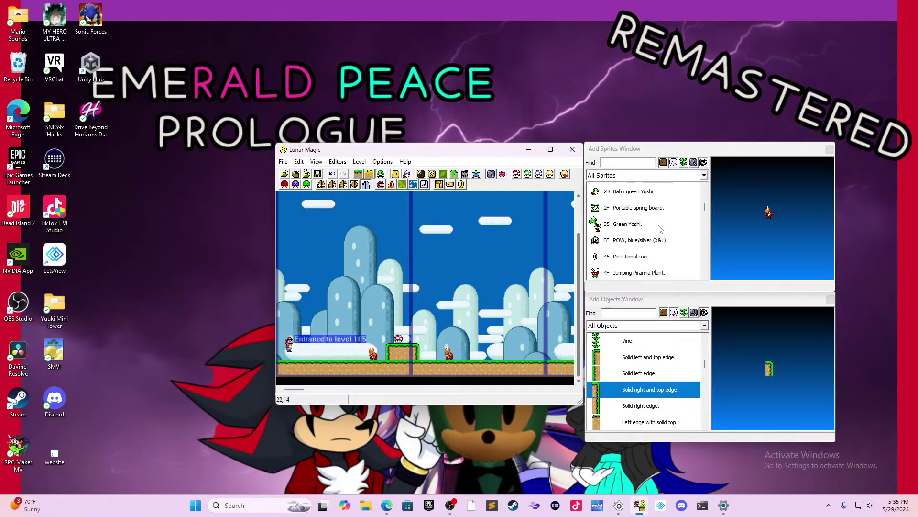
scroll(635, 364, down, 2)
scroll(635, 364, up, 5)
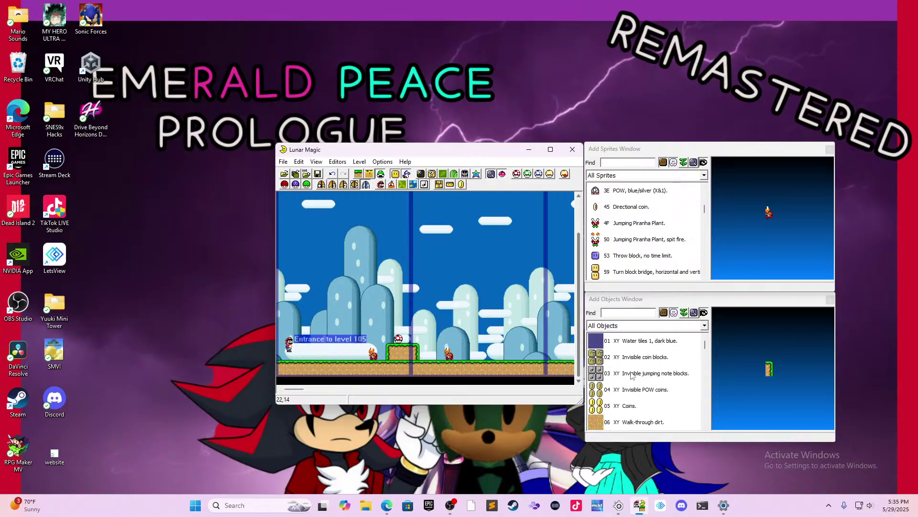
click(630, 406)
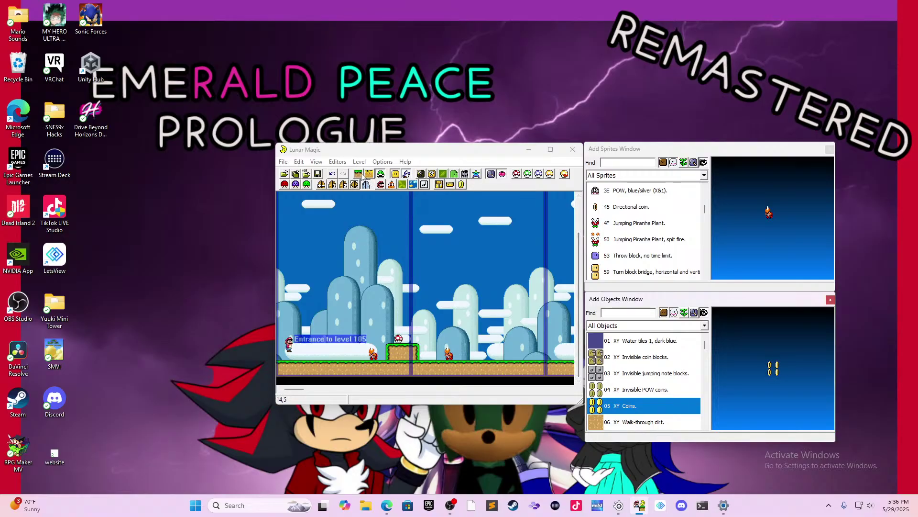
click(358, 174)
right_click(333, 305)
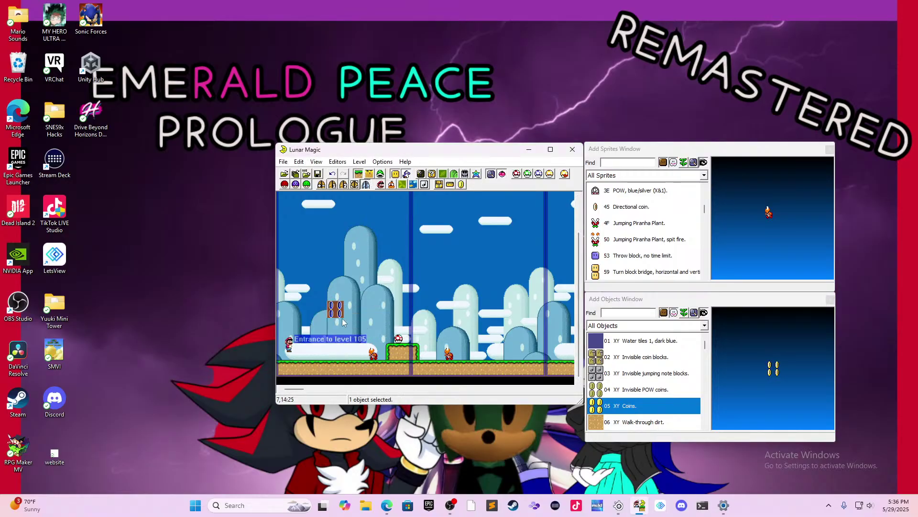
- Lay the coins as a row of six on the ground before the first Koopa, add a 2-by-2 coin block above the ledge, and save
drag(337, 316, 360, 354)
click(366, 352)
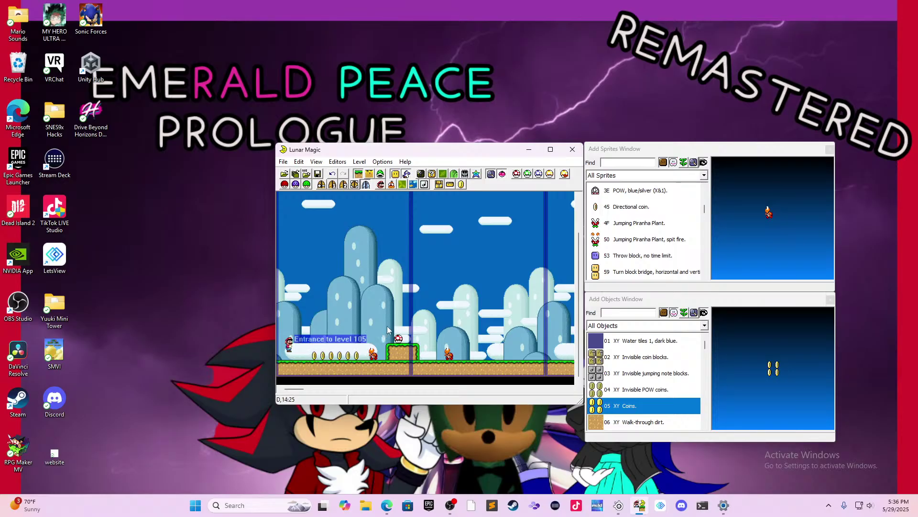
right_click(399, 314)
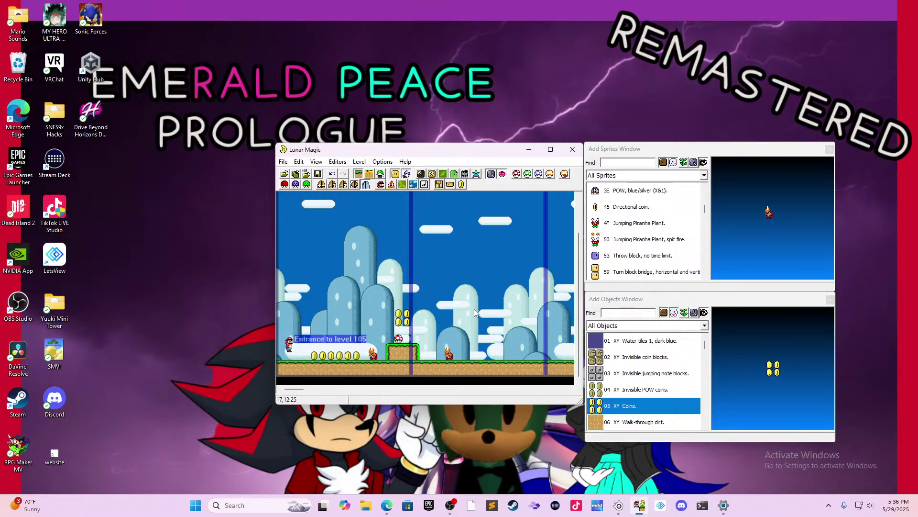
key(ctrl+s)
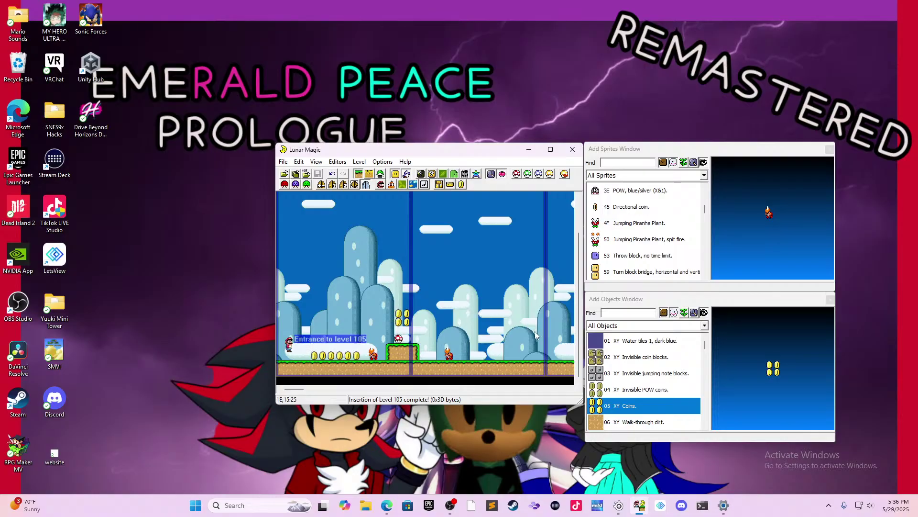
- Place a 2-by-2 block of Throw blocks on the ground just past the second Red Koopa
scroll(668, 384, down, 2)
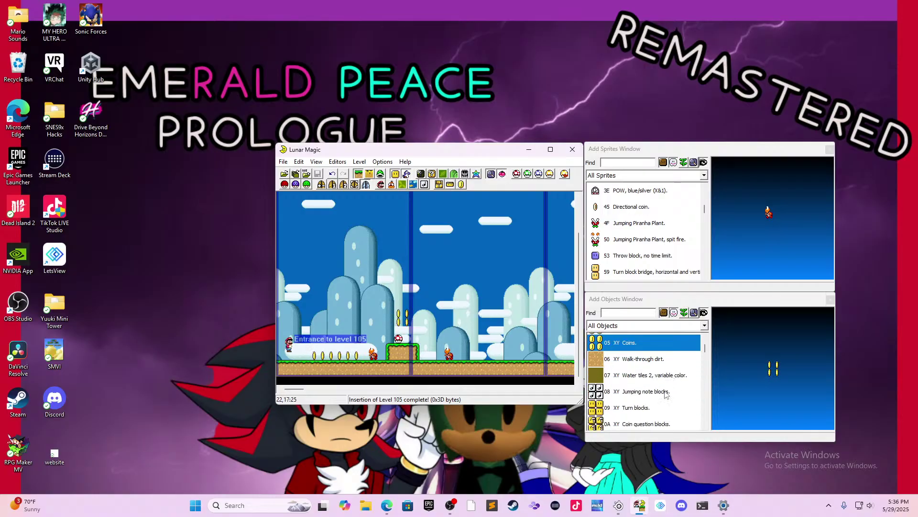
scroll(665, 393, down, 3)
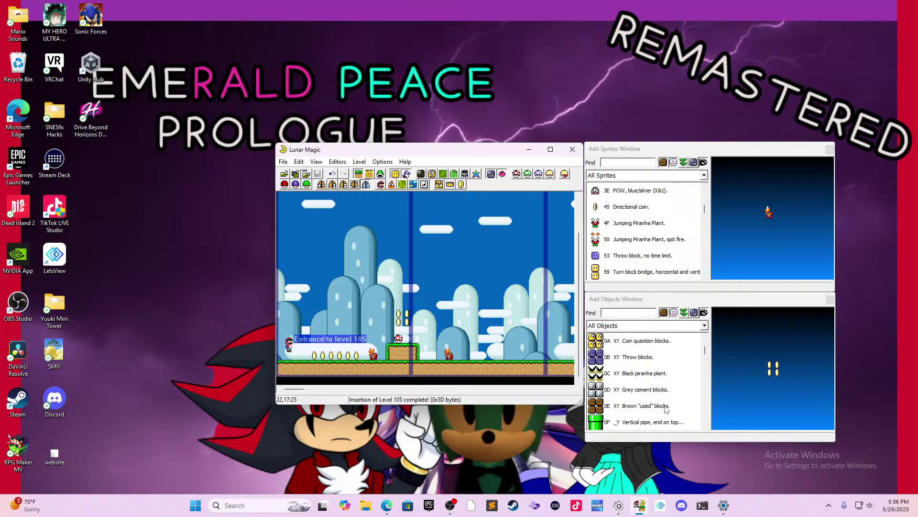
click(649, 357)
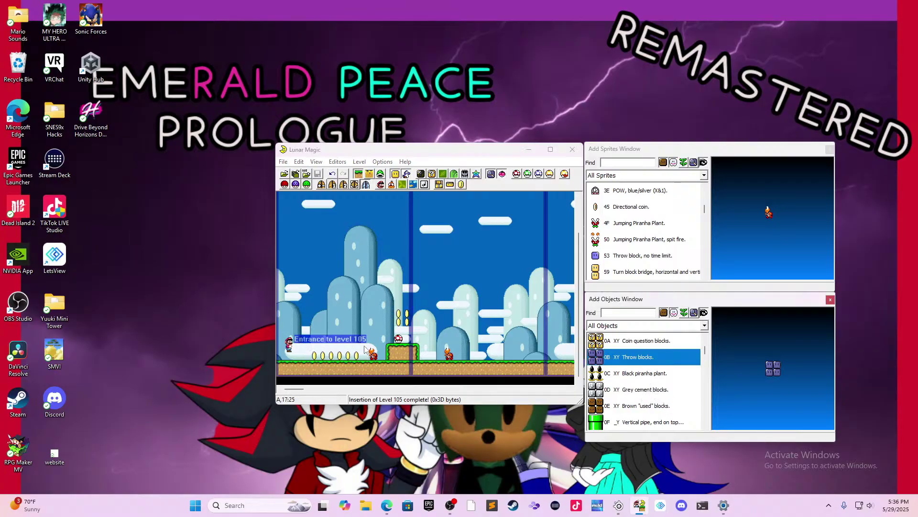
right_click(465, 352)
drag(467, 351, 460, 348)
click(448, 358)
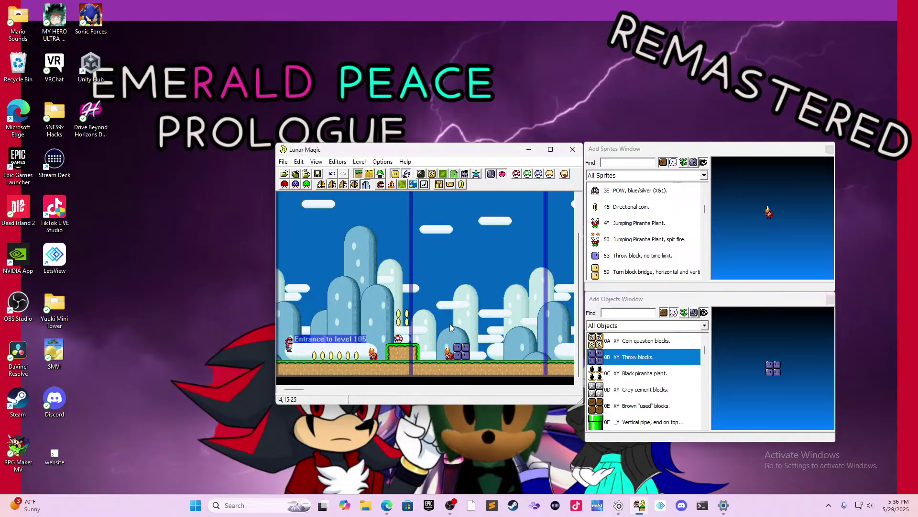
- Switch to sprite editing and move the second Red Koopa along the ground to beyond the Throw blocks
click(382, 174)
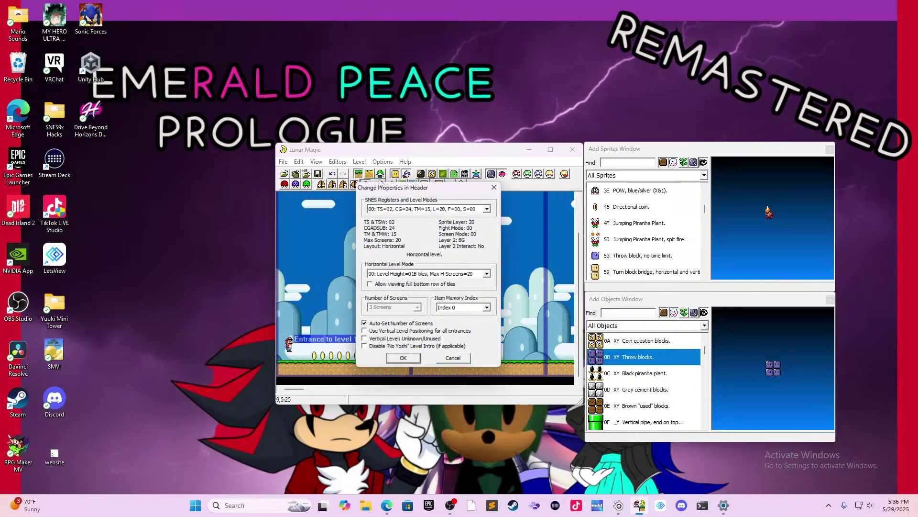
click(497, 185)
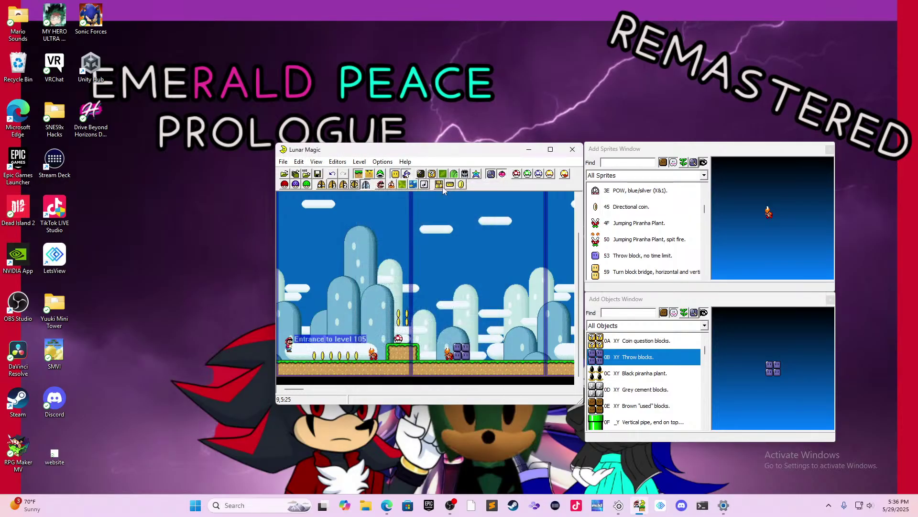
click(380, 174)
drag(447, 352, 523, 355)
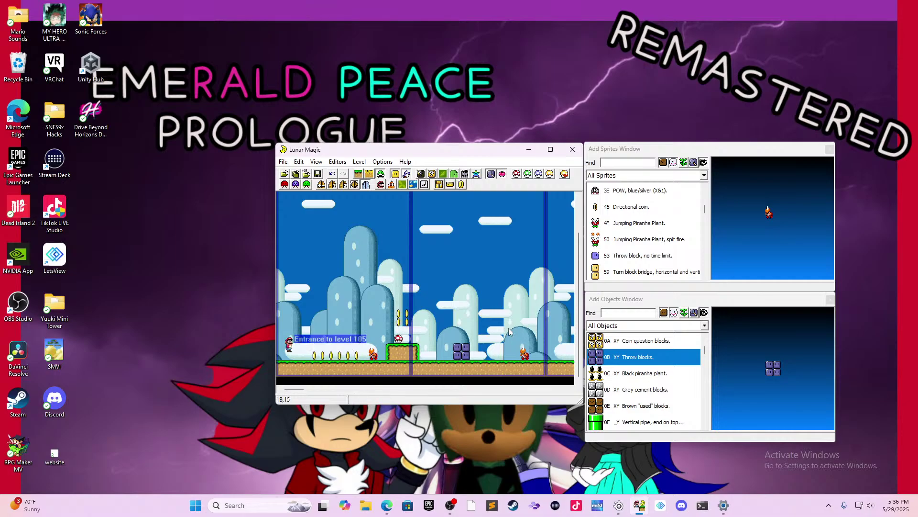
- Save the level, run the ROM in Snes9x, load the Mario A file and enter the level from the overworld
key(ctrl+s)
key(F4)
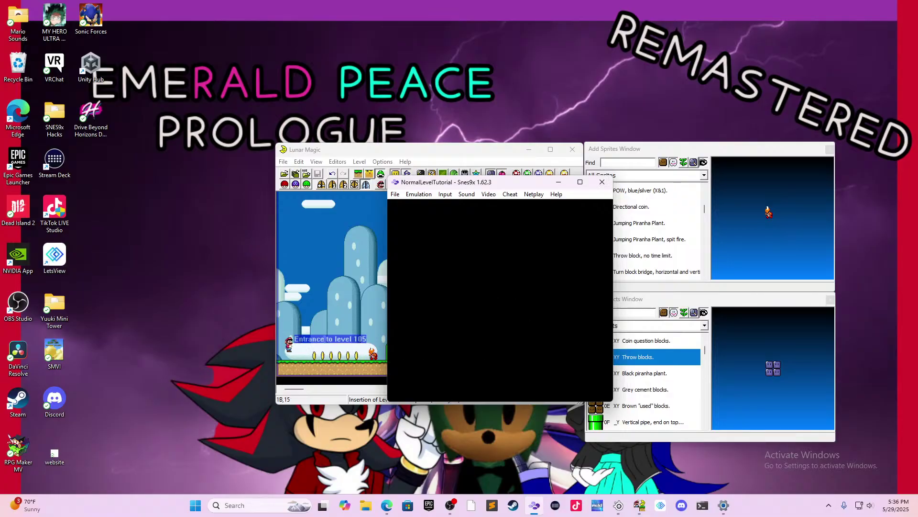
key(Return)
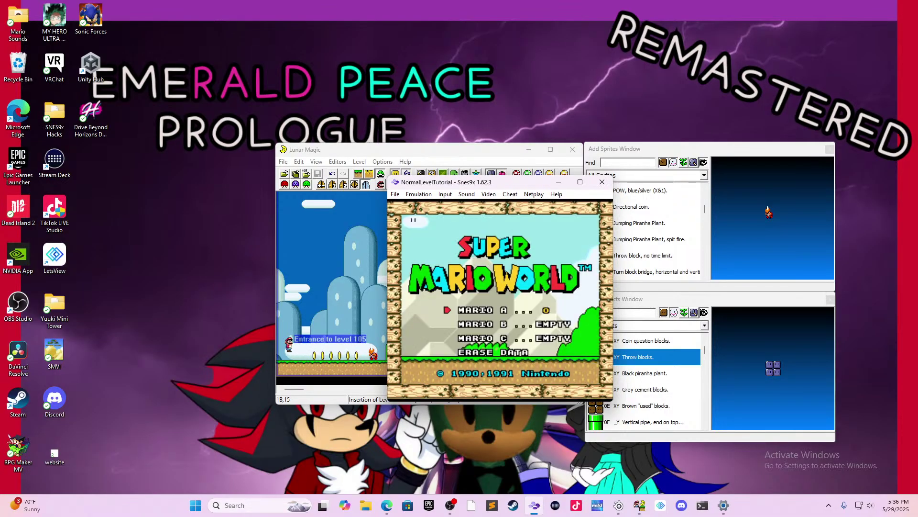
key(Return)
key(Return)
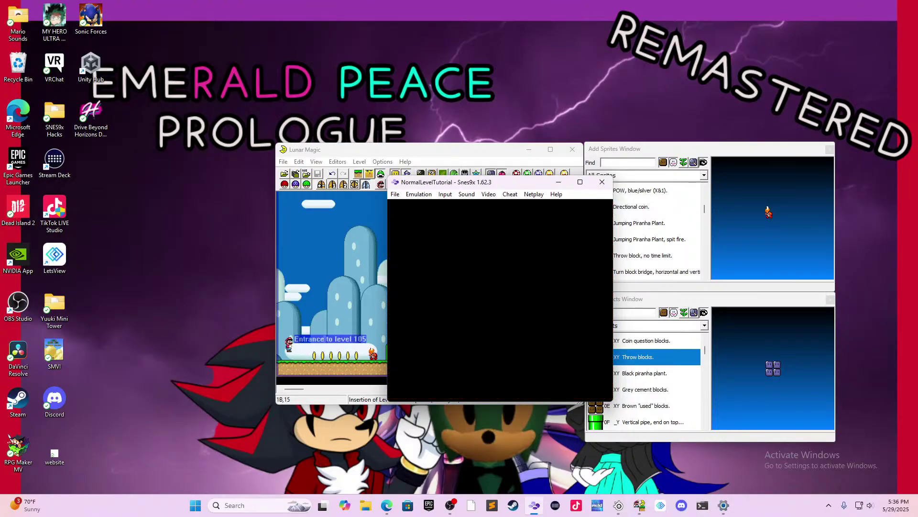
key(c)
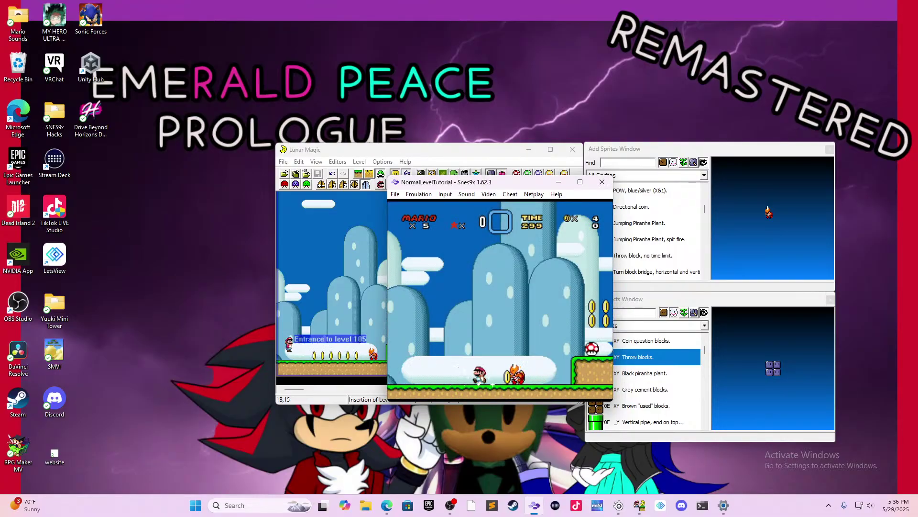
- Playtest the first part by stomping the Koopa, collecting the mushroom on the ledge and the coins above it, and jumping past the Throw blocks
key(c)
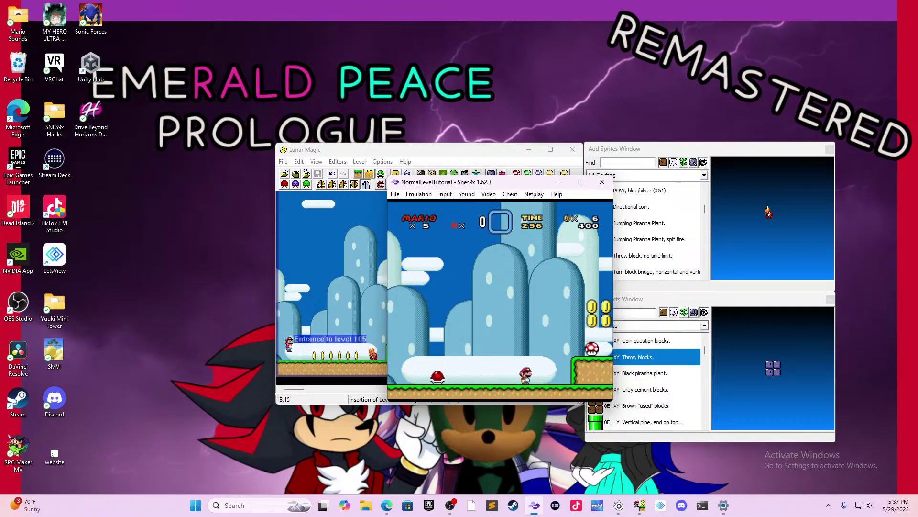
key(Right)
key(c)
key(Right)
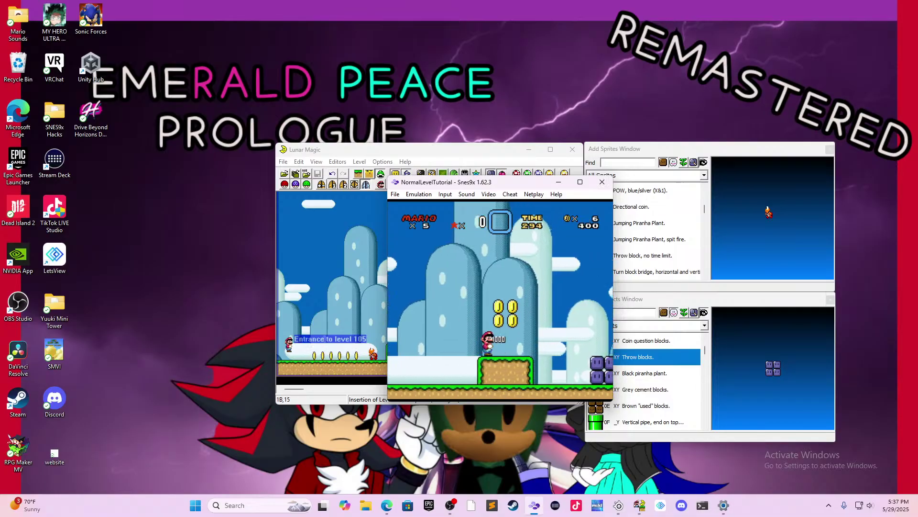
key(c)
key(Right)
key(Right)
key(c)
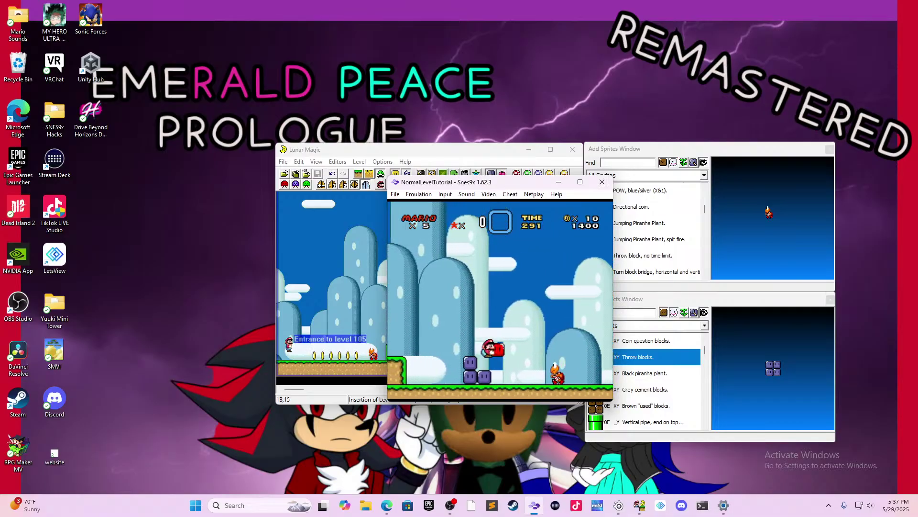
- Playtest the Throw blocks by grabbing and throwing them near the second Koopa, walk to the end of the ground, and close the emulator
key(Left)
key(x)
key(Right)
key(x)
key(Right)
key(c)
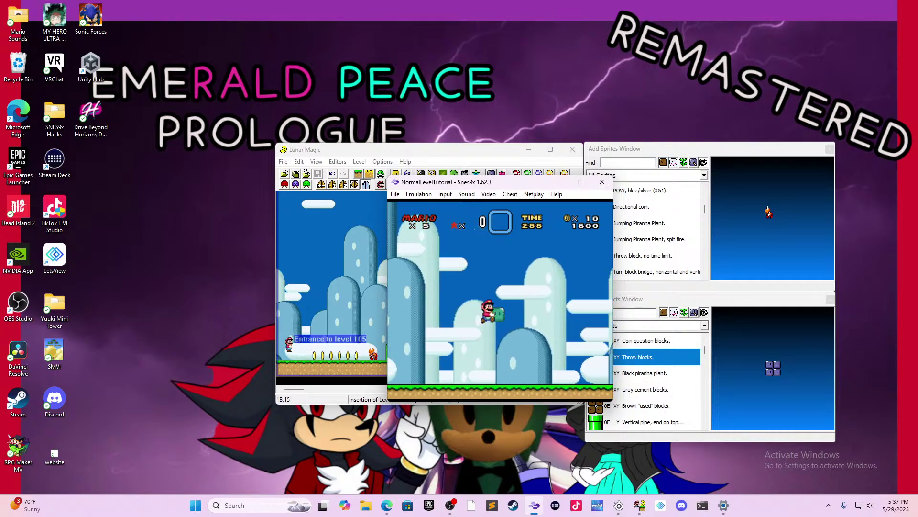
key(Right)
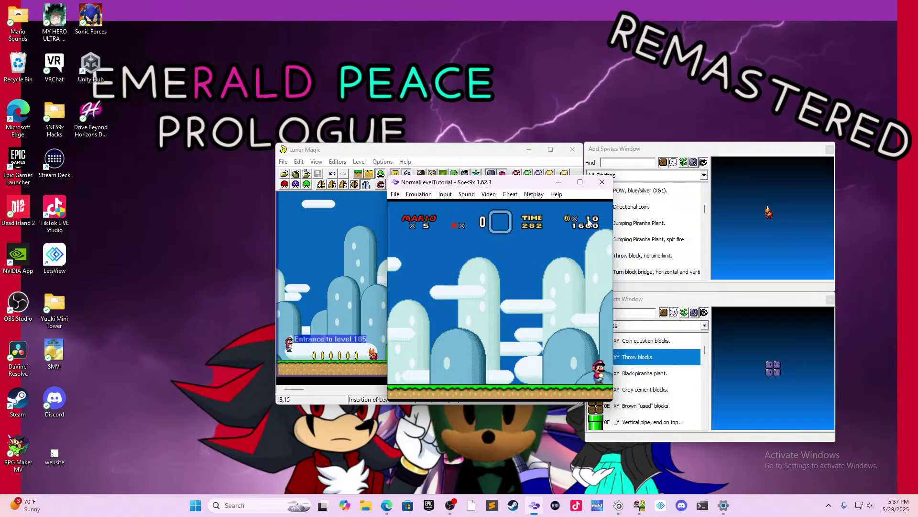
click(603, 185)
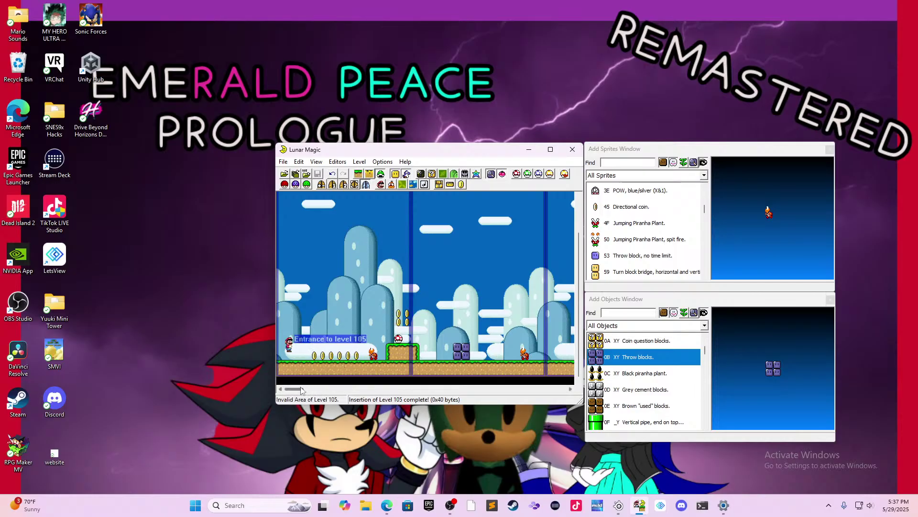
- Switch to object editing and extend the level by placing a copy of screen 02's ground section directly after it on screen 03
drag(298, 390, 312, 400)
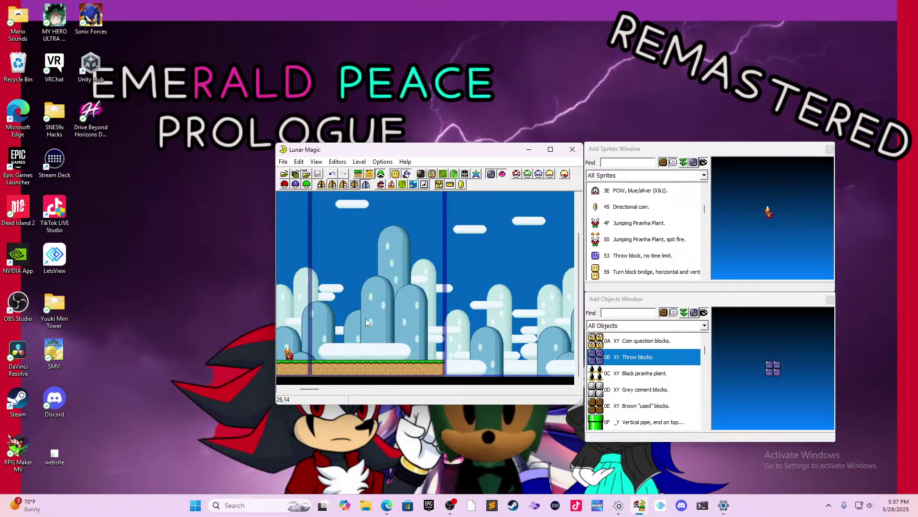
click(358, 173)
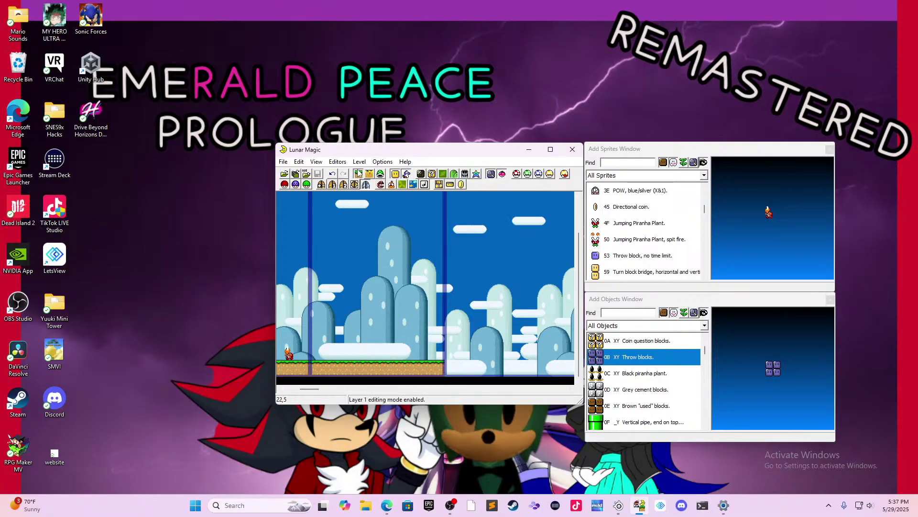
click(389, 362)
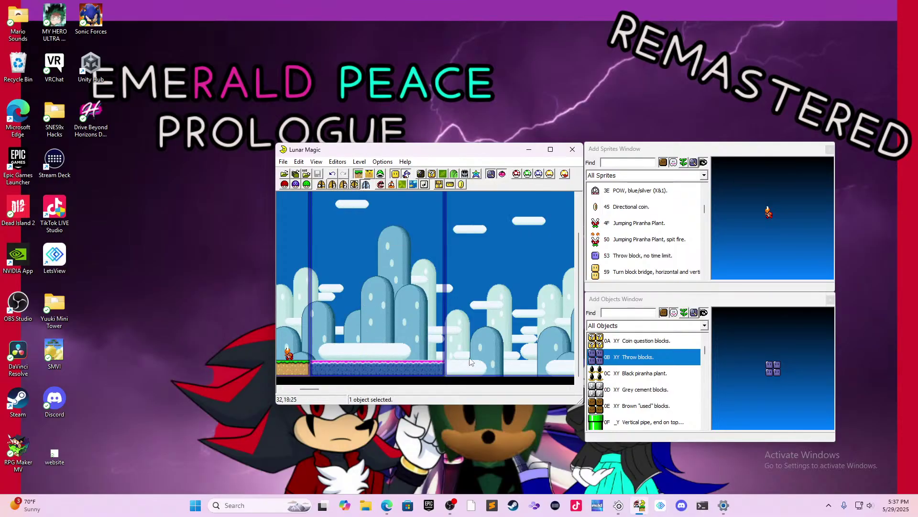
right_click(480, 357)
drag(480, 357, 449, 365)
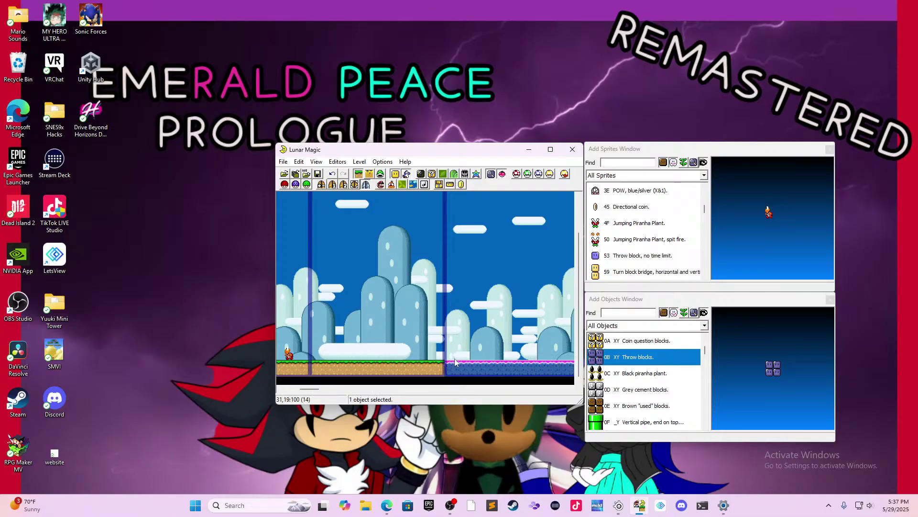
click(464, 335)
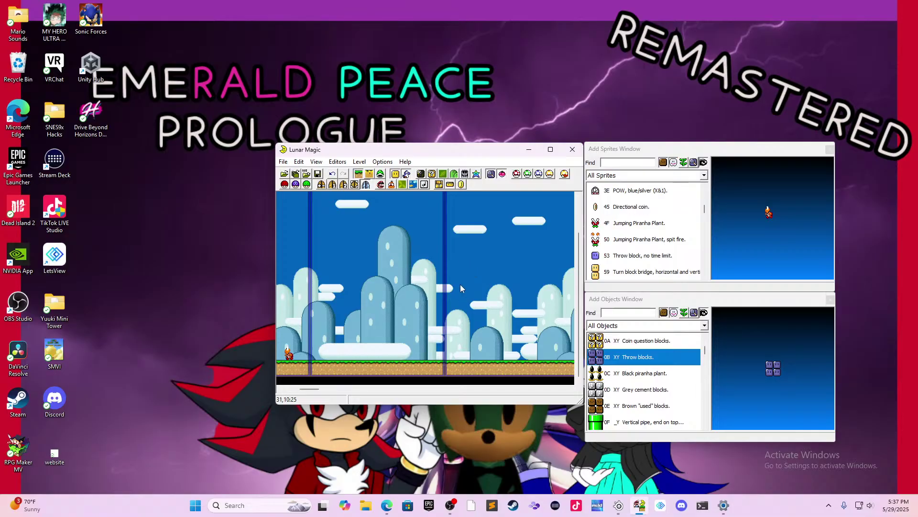
- Place two upward-facing vertical pipes on the ground, one mid-screen 02 and one at the start of screen 03
scroll(482, 248, up, 3)
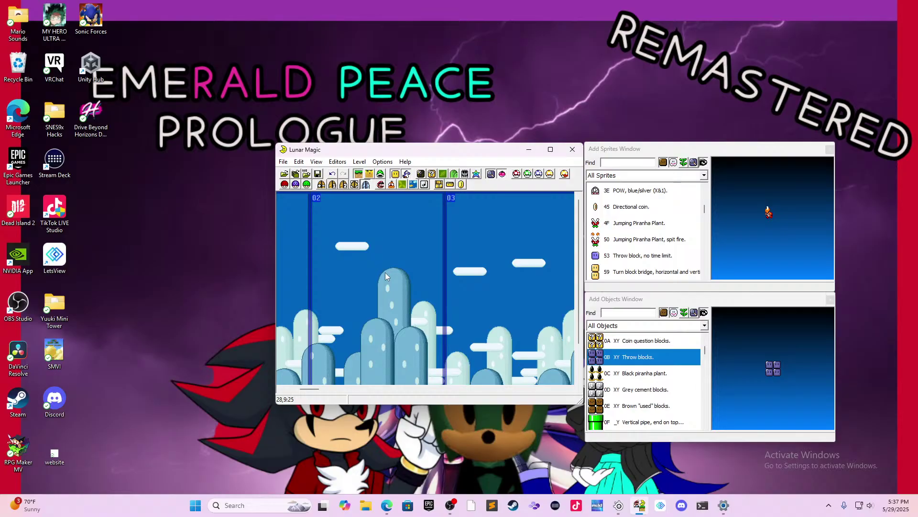
scroll(393, 272, down, 2)
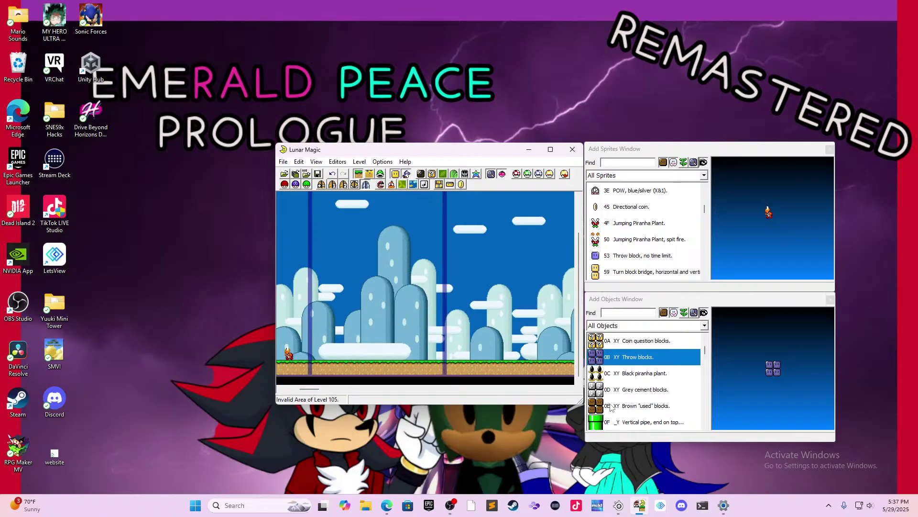
click(631, 430)
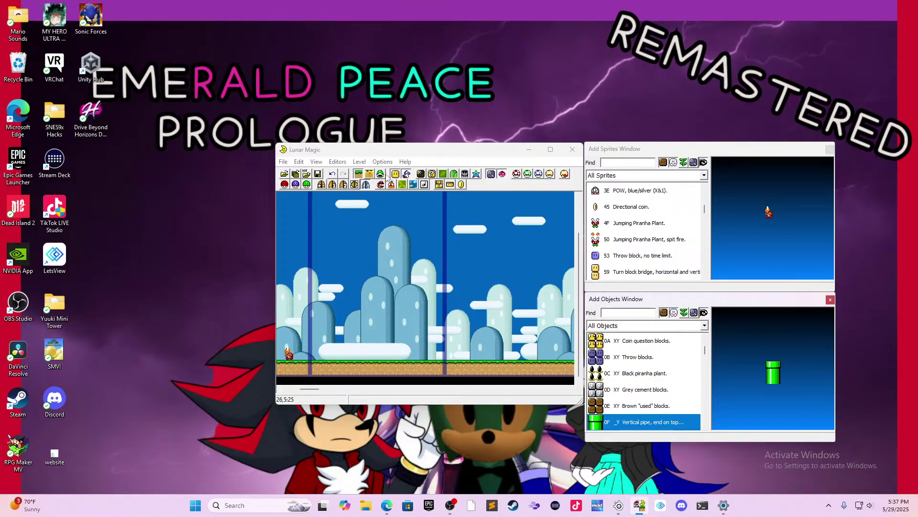
right_click(366, 327)
drag(372, 335, 381, 343)
right_click(445, 336)
drag(445, 336, 466, 333)
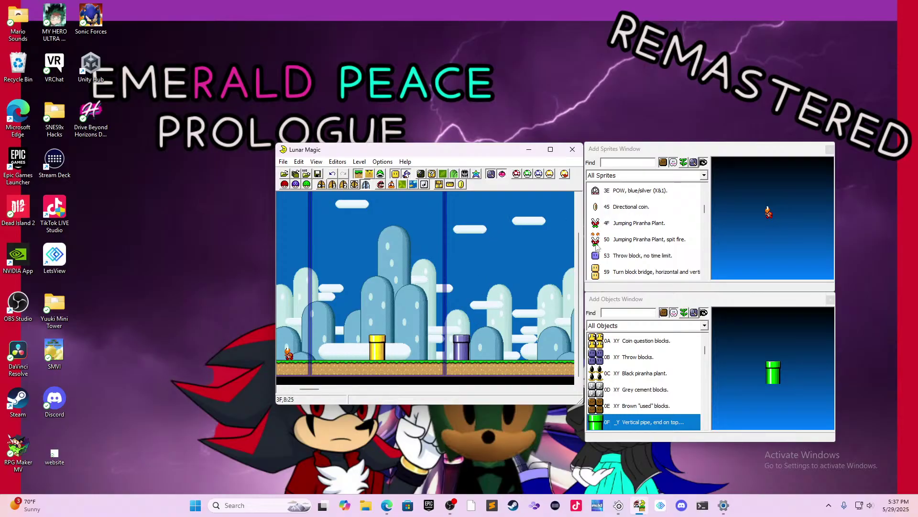
- Switch to sprite editing and place a Jumping Piranha Plant in the top of each of the two pipes
click(652, 228)
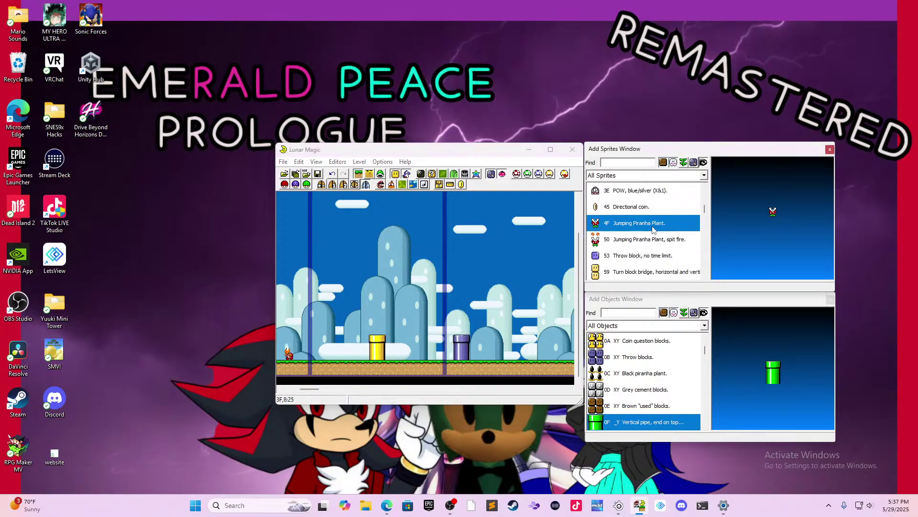
click(381, 184)
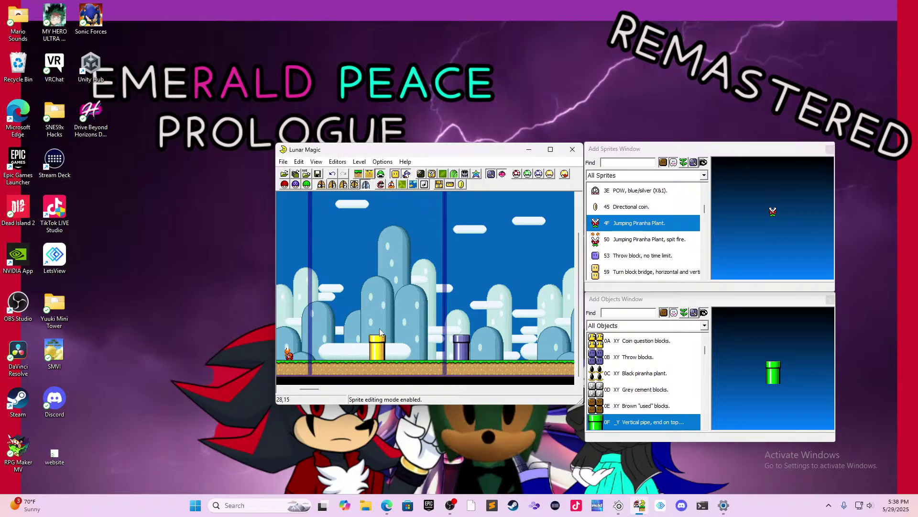
click(379, 333)
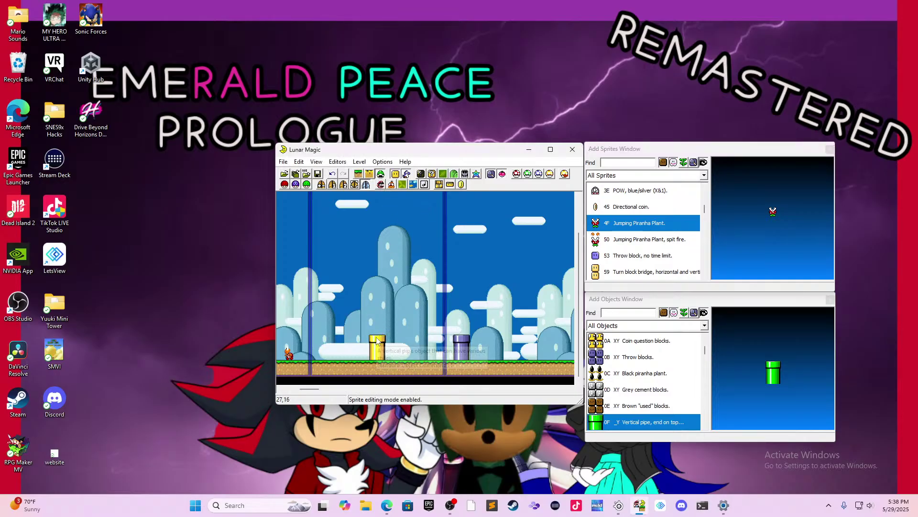
click(461, 339)
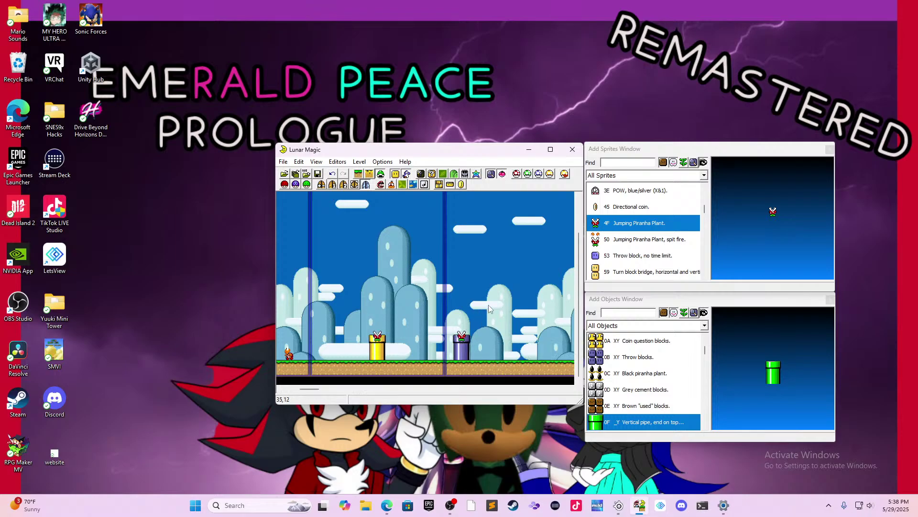
- Save the level to the ROM, launch it in the emulator, and enter it from the Yoshi's House spot on the overworld
key(ctrl+s)
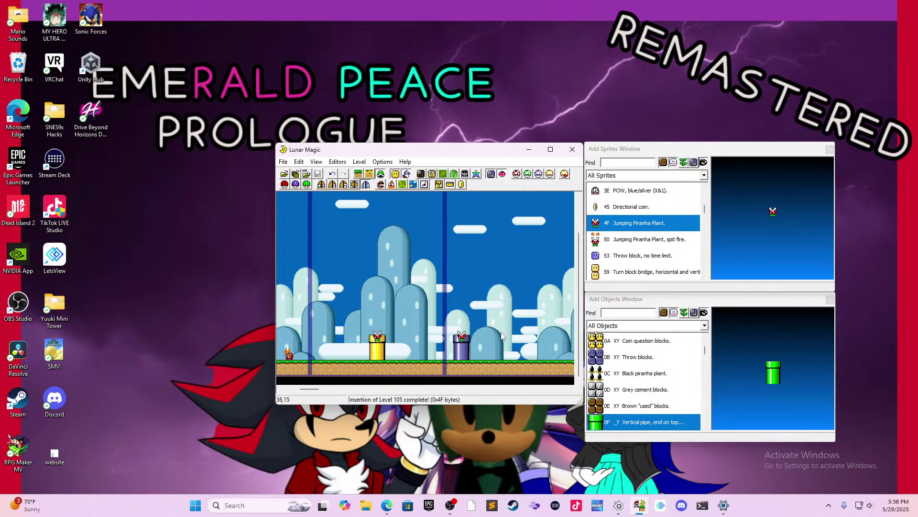
key(F4)
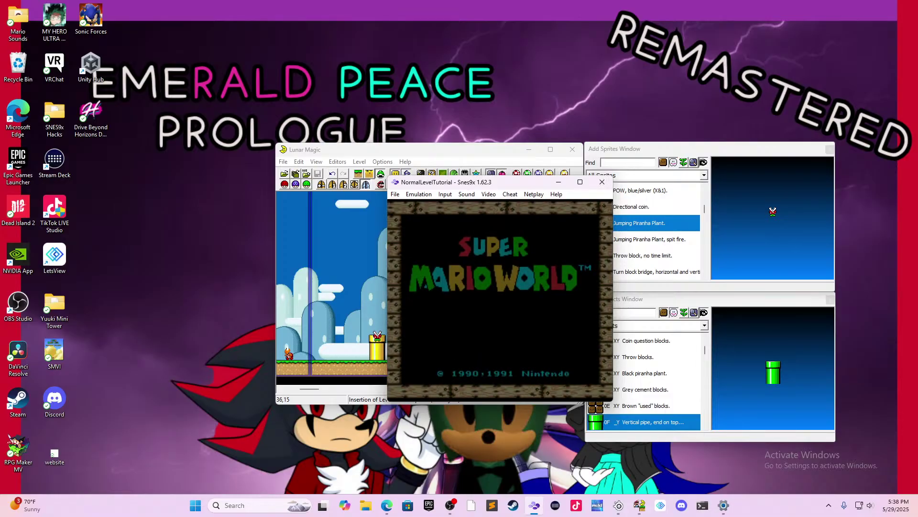
key(Return)
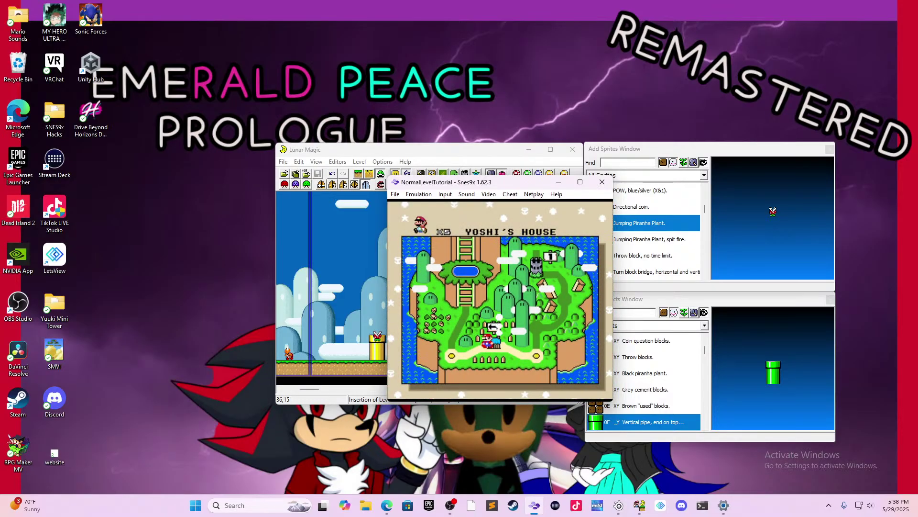
key(v)
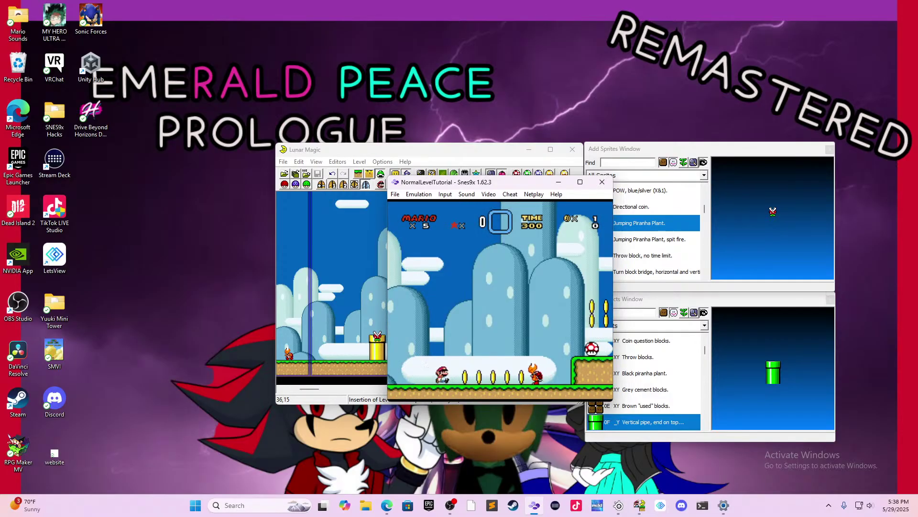
- Playtest the level from its start past the coins, Koopas and Throw blocks up to the first piranha pipe
key(Right)
key(c)
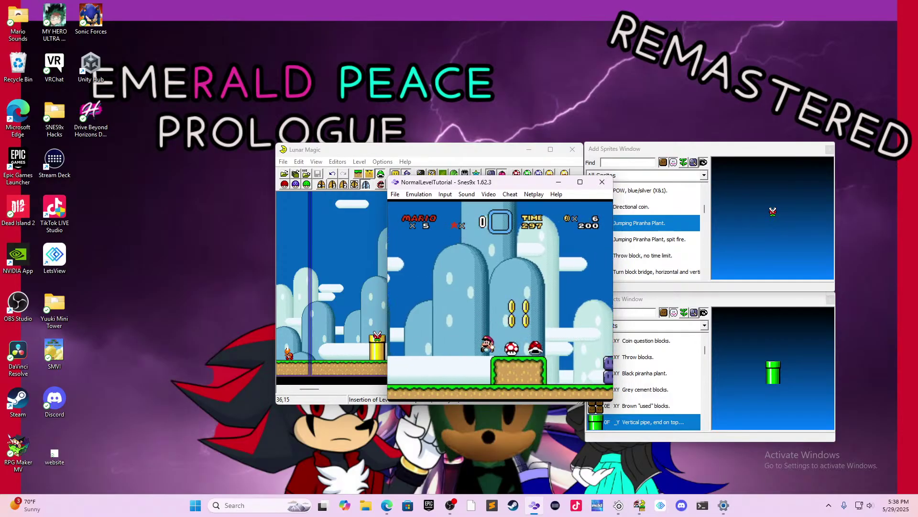
key(c)
key(Right)
key(c)
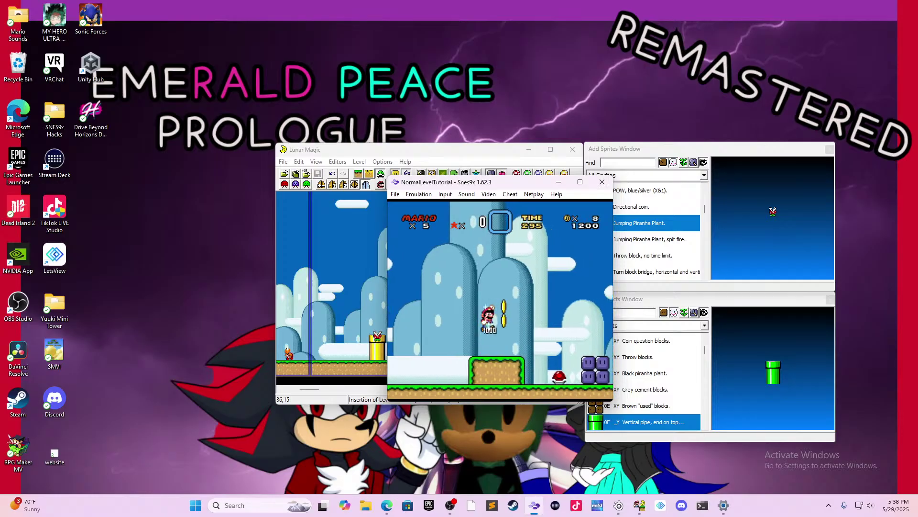
key(Right)
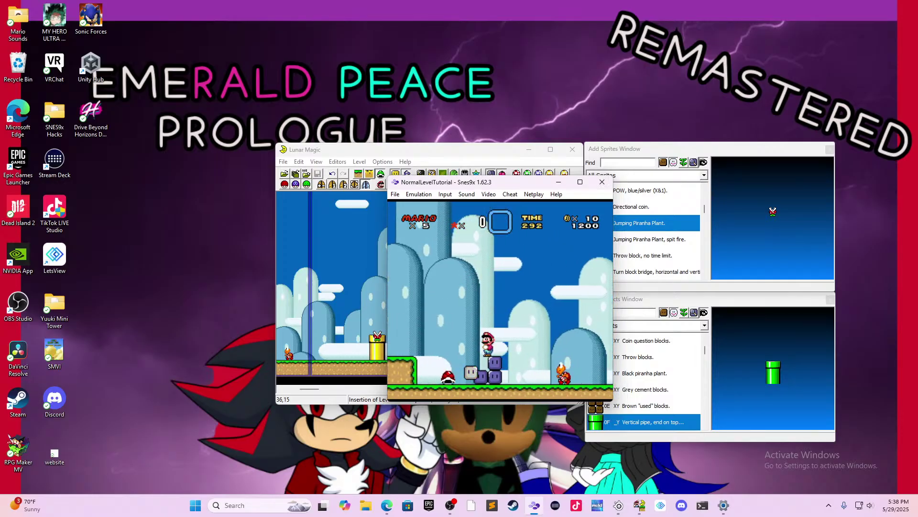
key(Right)
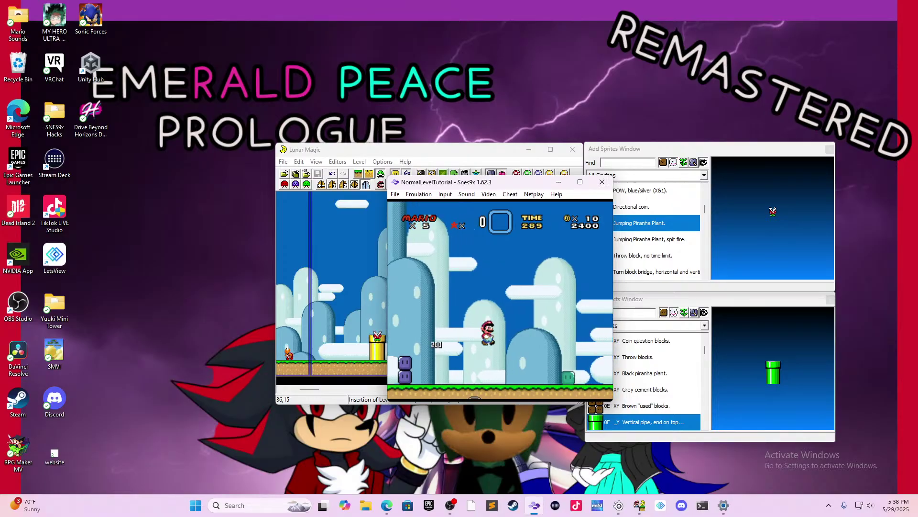
key(c)
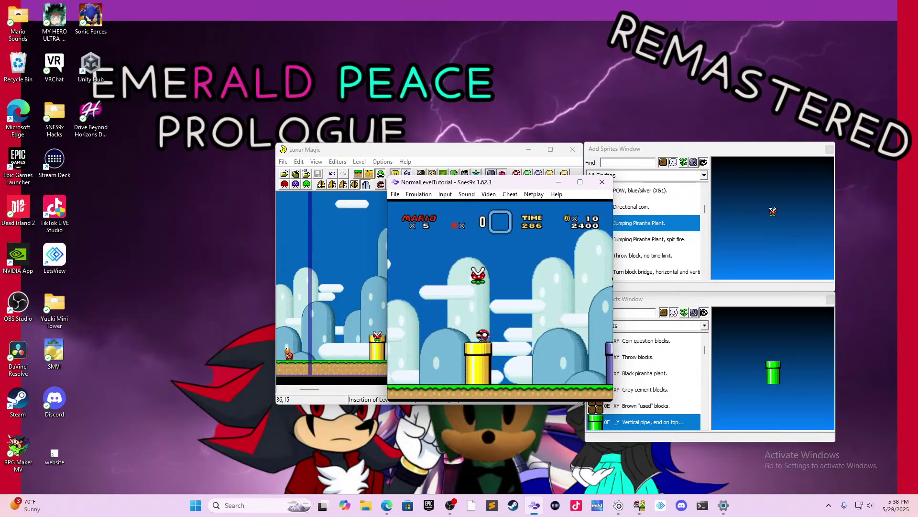
- Go back to the Throw blocks, grab one, and carry it over both Jumping Piranha Plant pipes
key(Right)
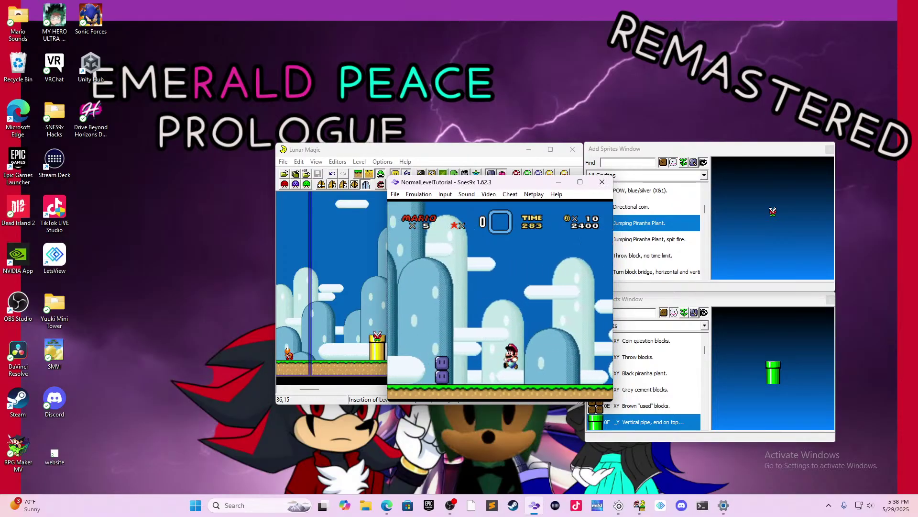
key(Right)
key(x)
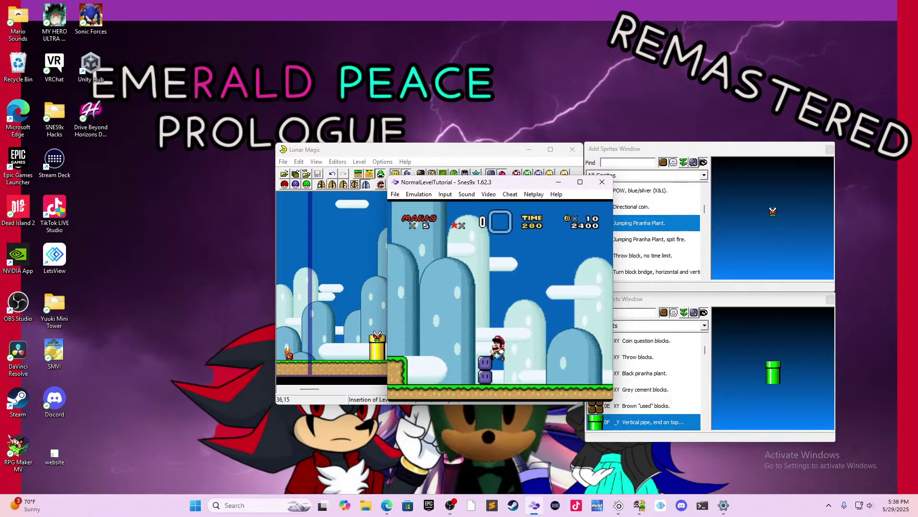
key(Right)
key(c)
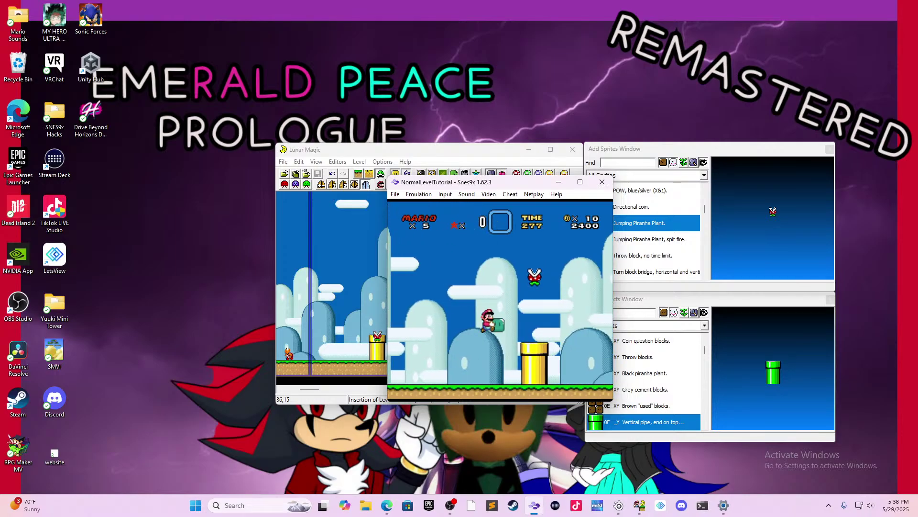
key(Right)
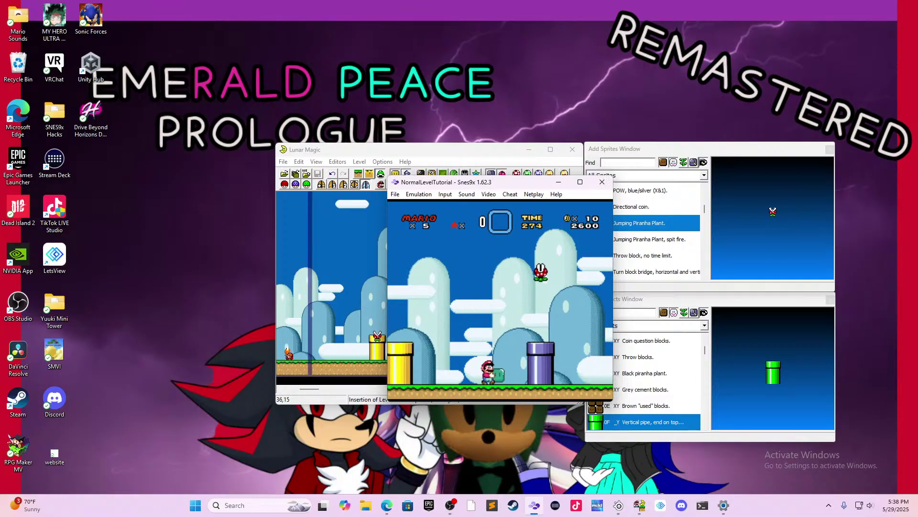
key(c)
key(Right)
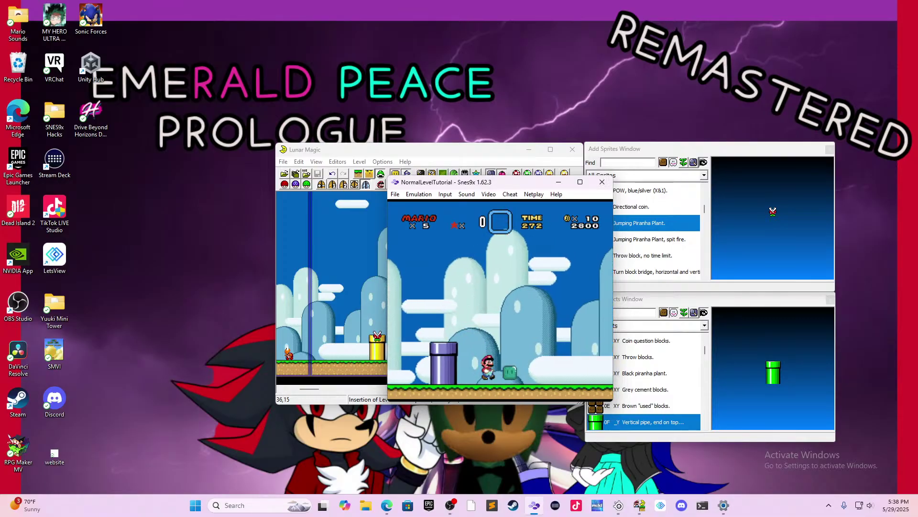
- Test jumping onto the second pipe, head back across the first pipe towards the Throw blocks, and close the emulator
key(c)
key(Left)
key(c)
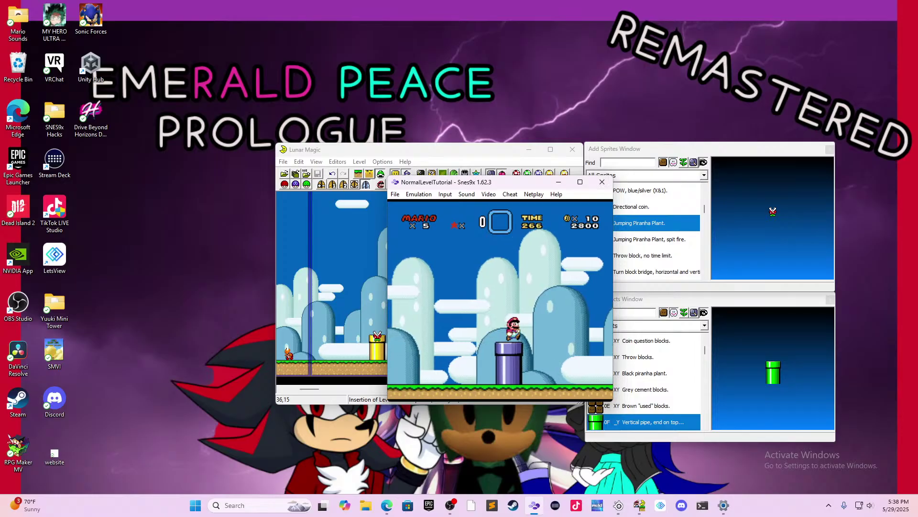
key(Right)
key(Left)
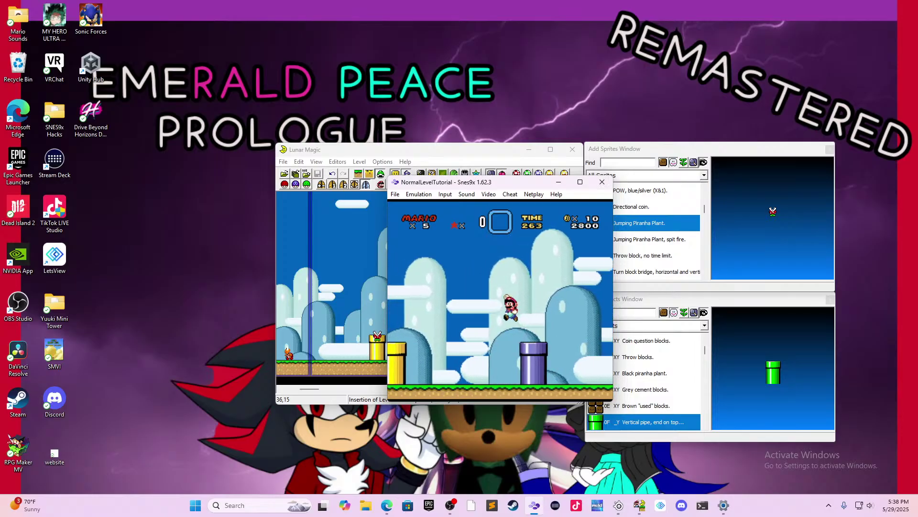
key(Left)
key(c)
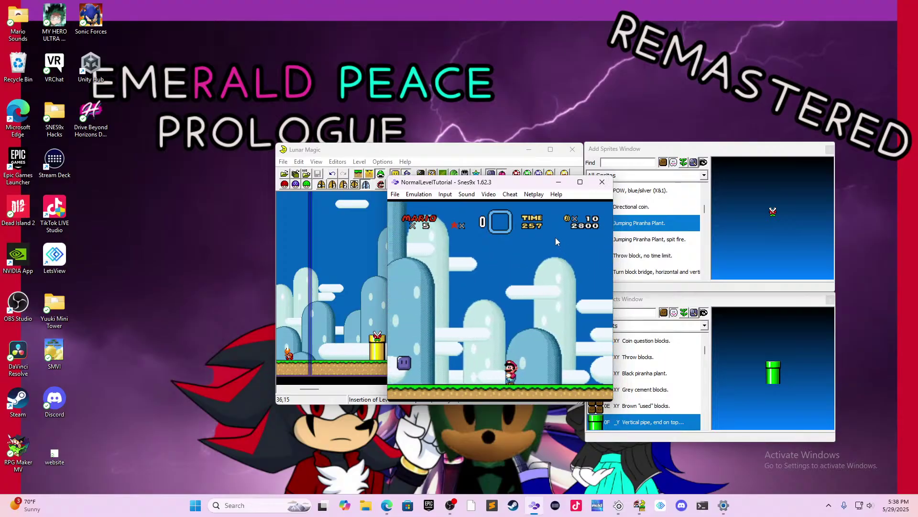
click(602, 182)
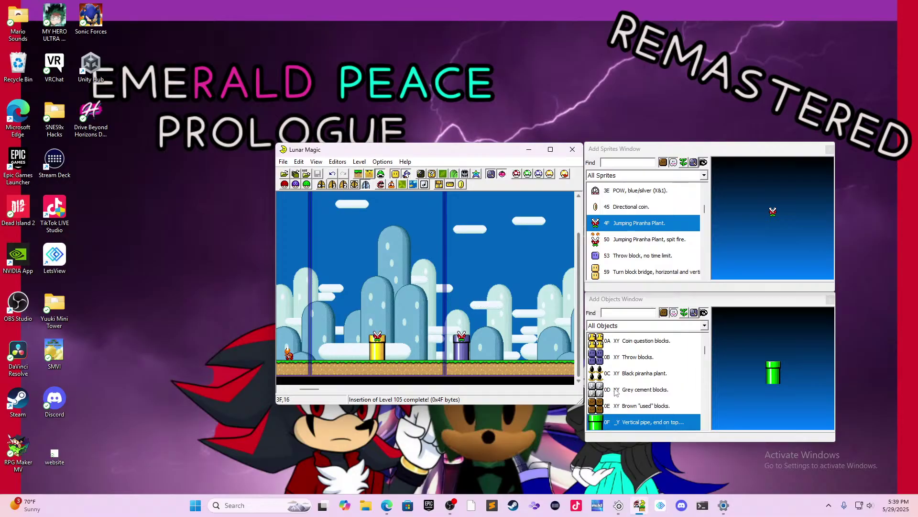
- Delete the sprite inserted by mistake, switch to object editing, and place a block of Coins four wide and two high between the pipes
scroll(625, 385, up, 3)
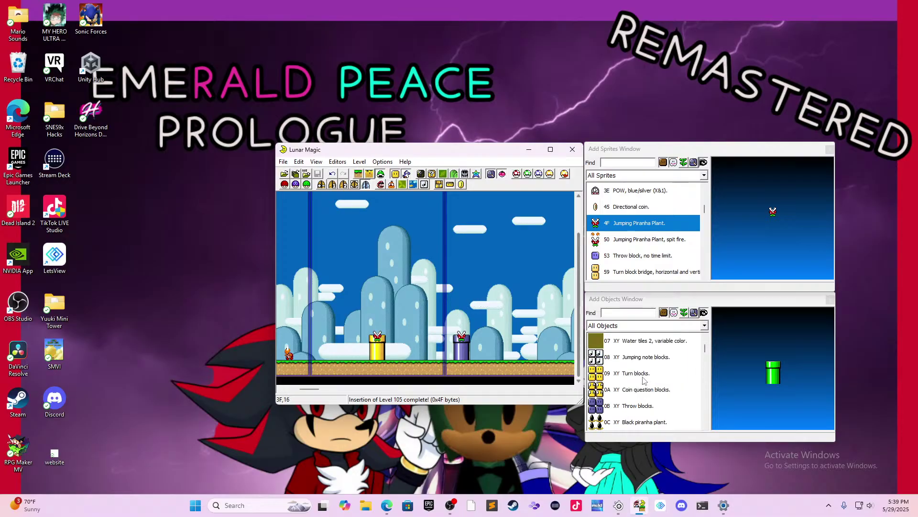
scroll(645, 381, up, 3)
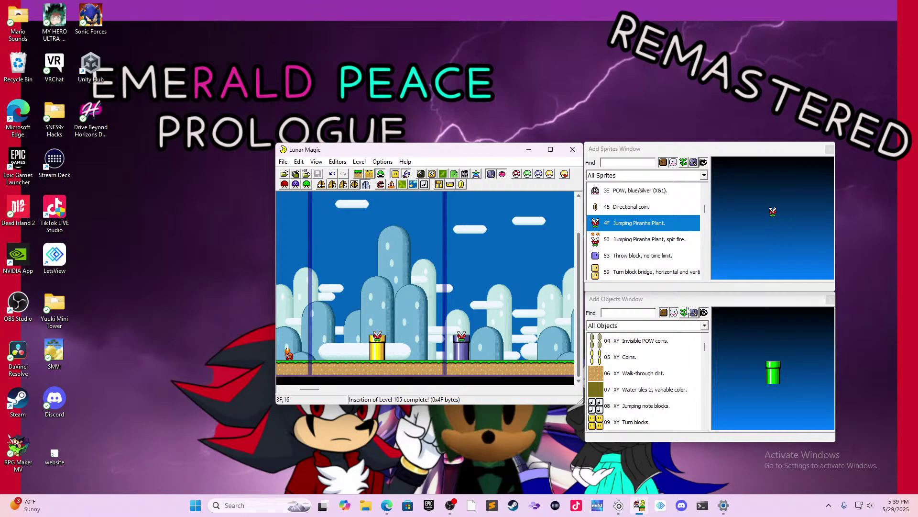
click(658, 372)
click(658, 358)
right_click(426, 313)
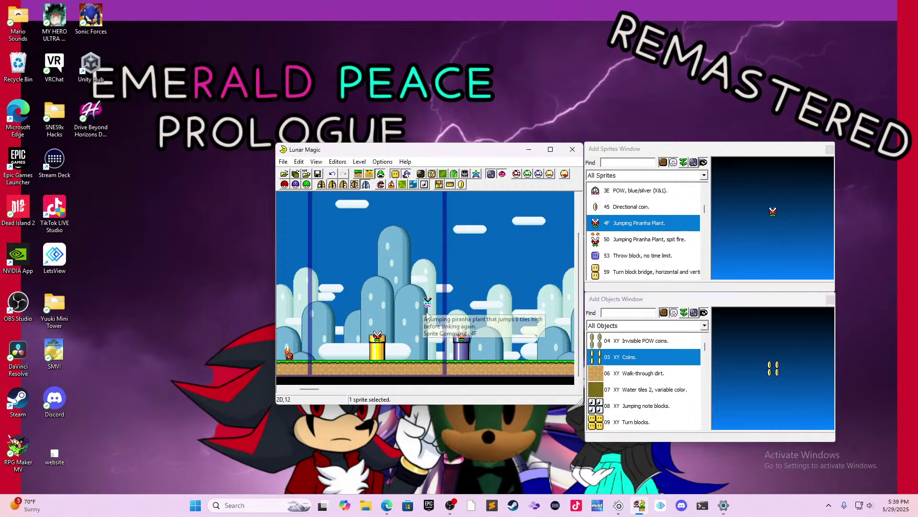
key(Delete)
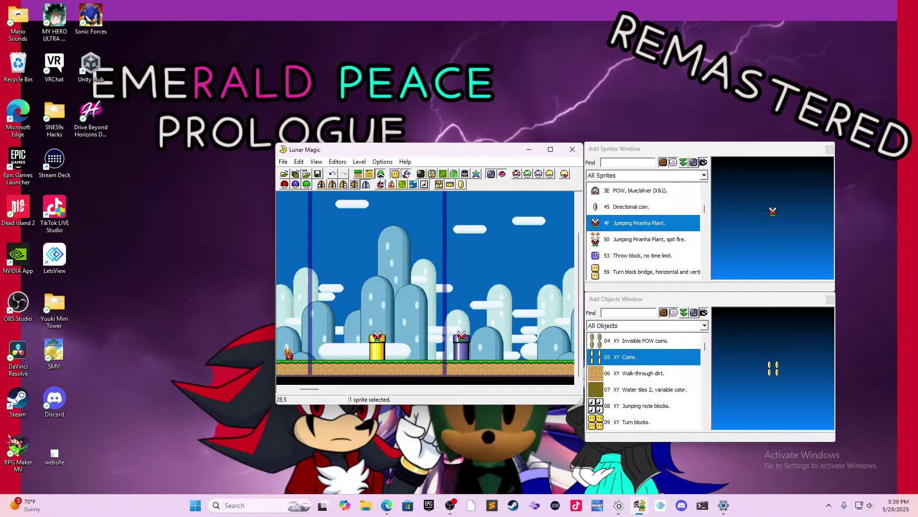
click(358, 173)
right_click(431, 296)
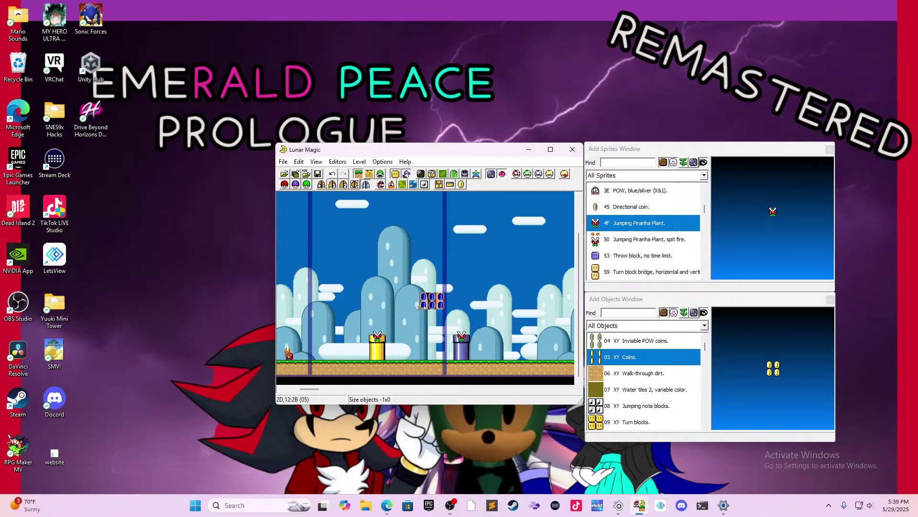
drag(435, 308, 420, 347)
click(431, 326)
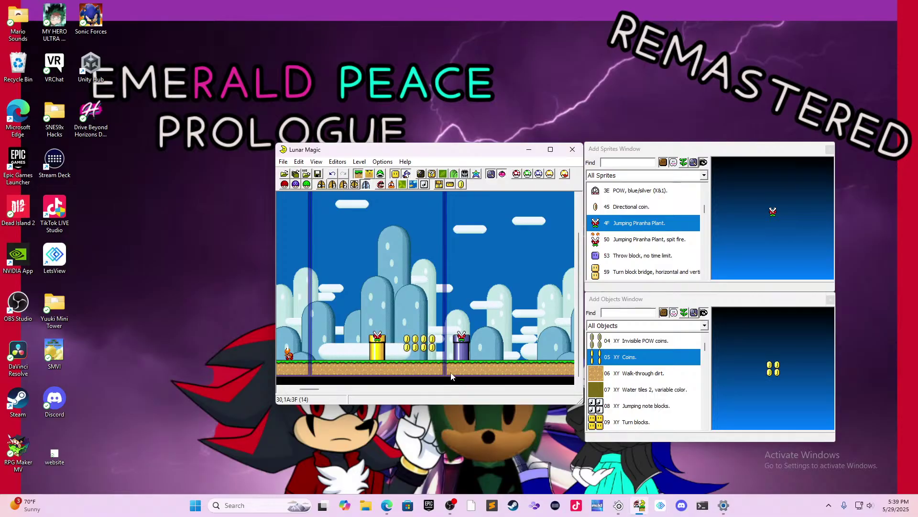
- Place a "Solid left and top edge" object in mid-air between the two pipes, above the coins
drag(316, 389, 316, 392)
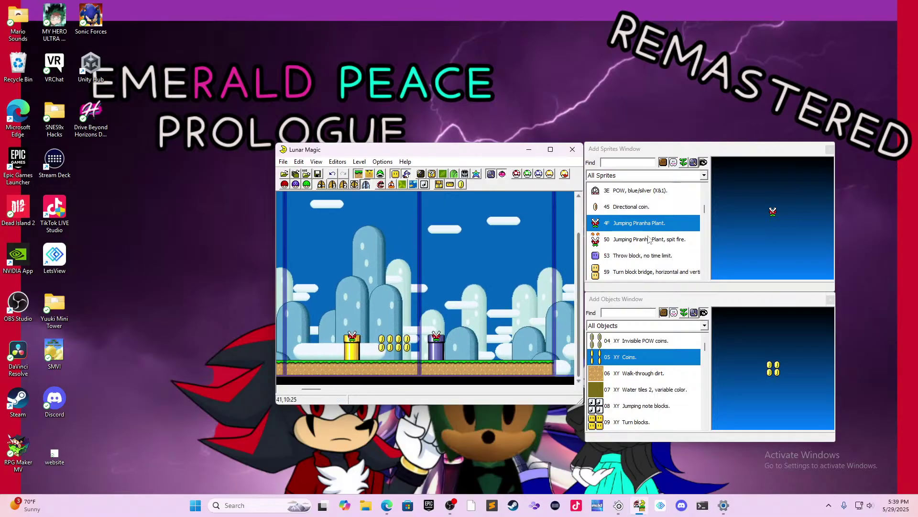
scroll(645, 252, up, 3)
scroll(645, 252, down, 1)
scroll(661, 358, up, 1)
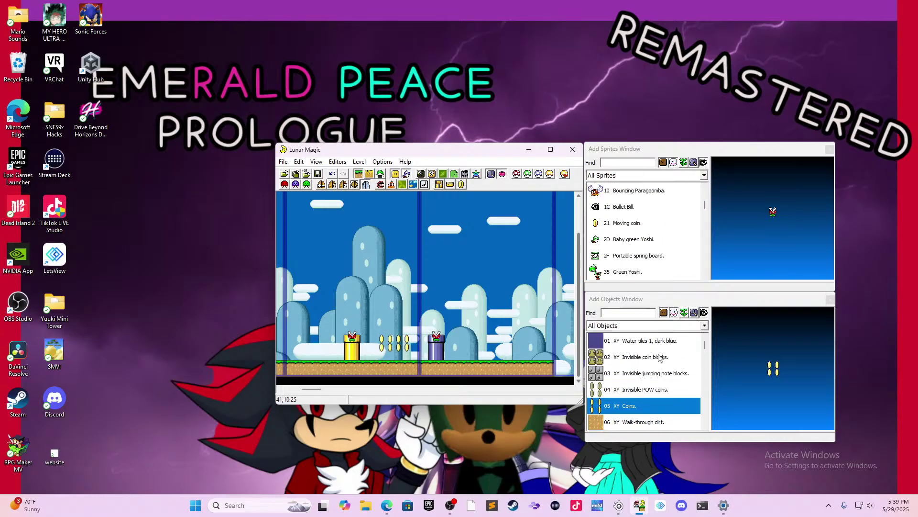
scroll(660, 364, down, 6)
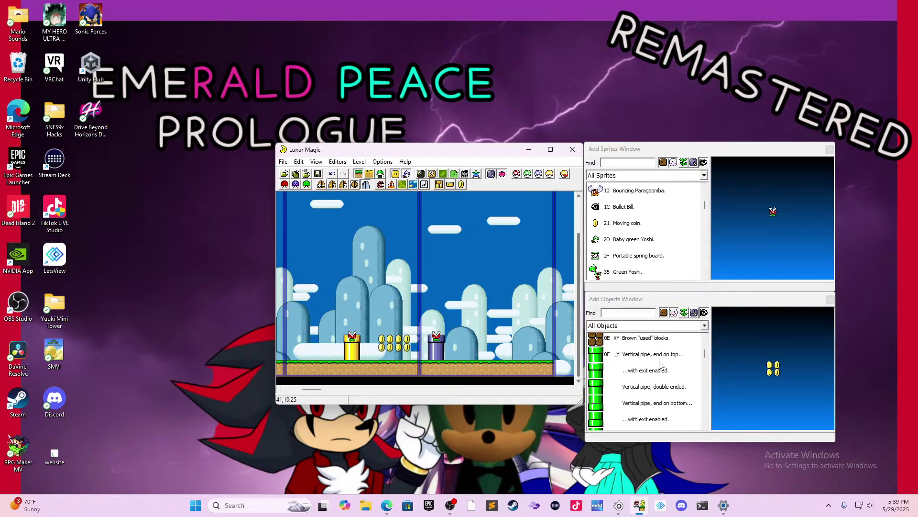
scroll(655, 373, up, 6)
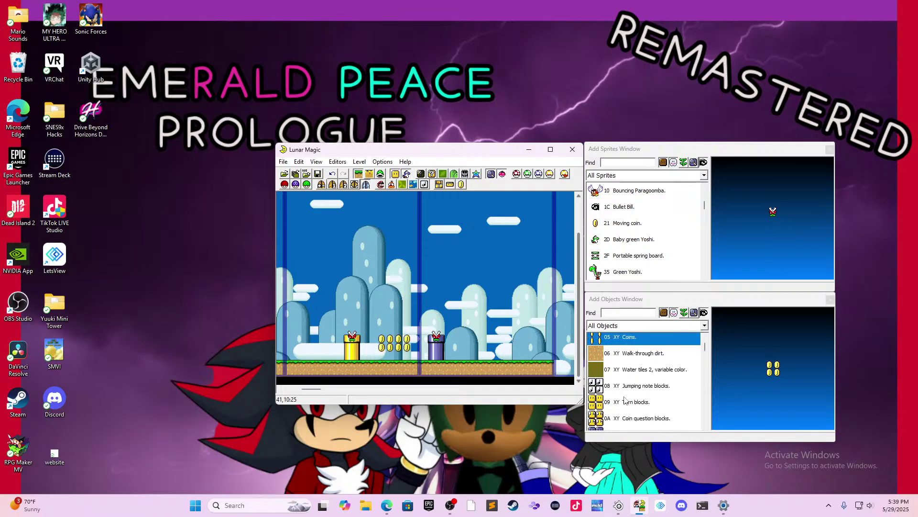
scroll(630, 393, down, 8)
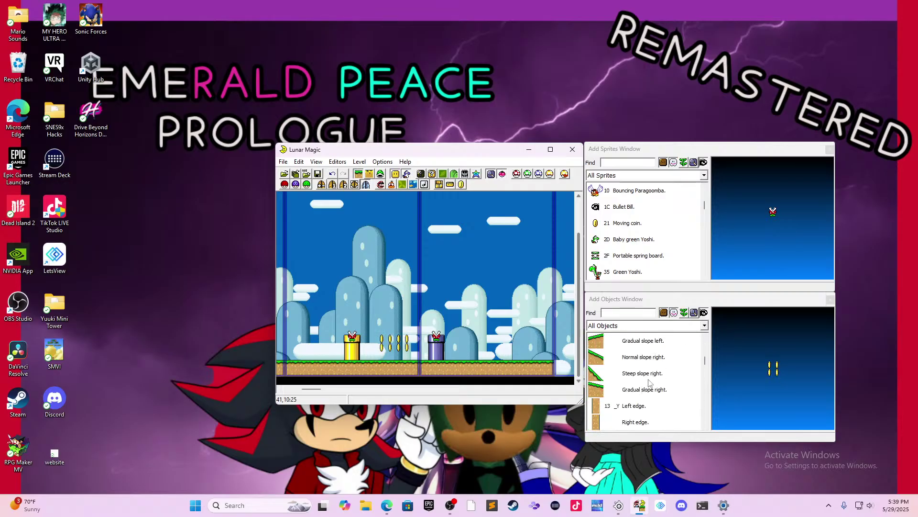
scroll(652, 383, down, 2)
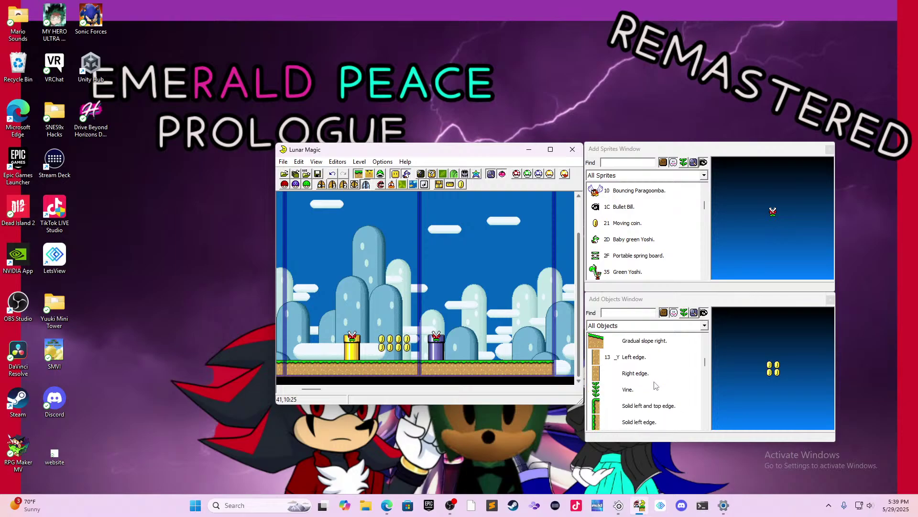
drag(636, 405, 373, 289)
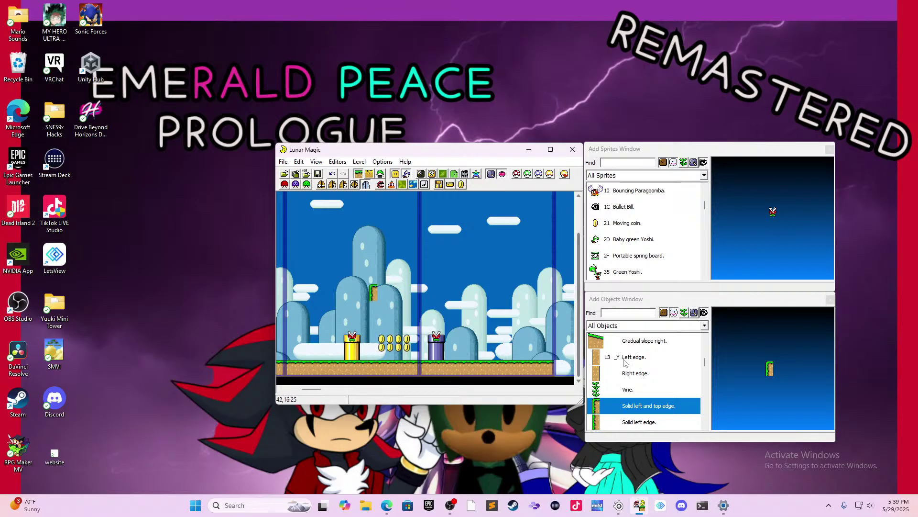
- Place a Ledge object in mid-air just after the solid left edge piece above the coins
scroll(630, 381, down, 3)
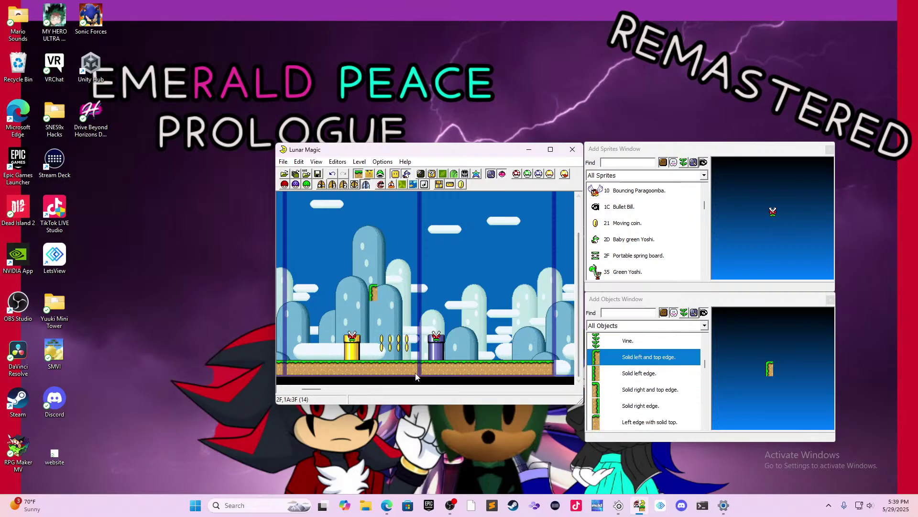
scroll(624, 383, down, 3)
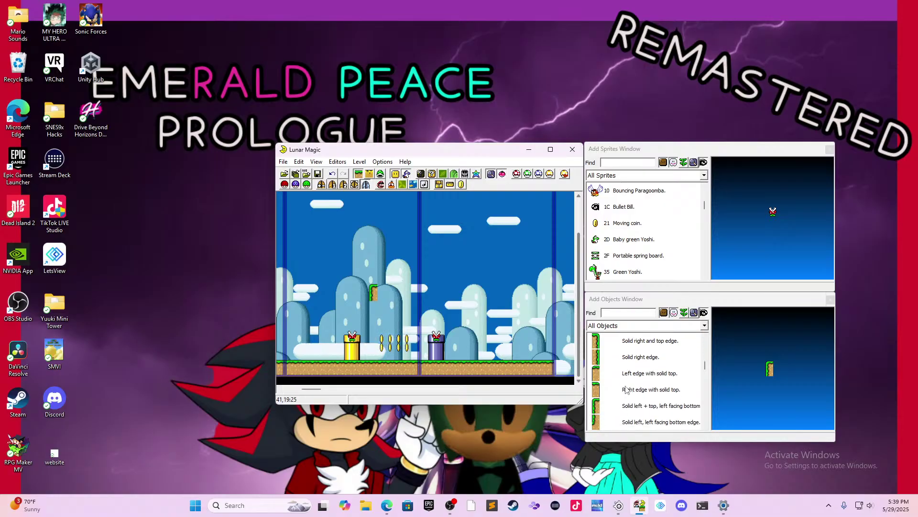
scroll(626, 401, down, 3)
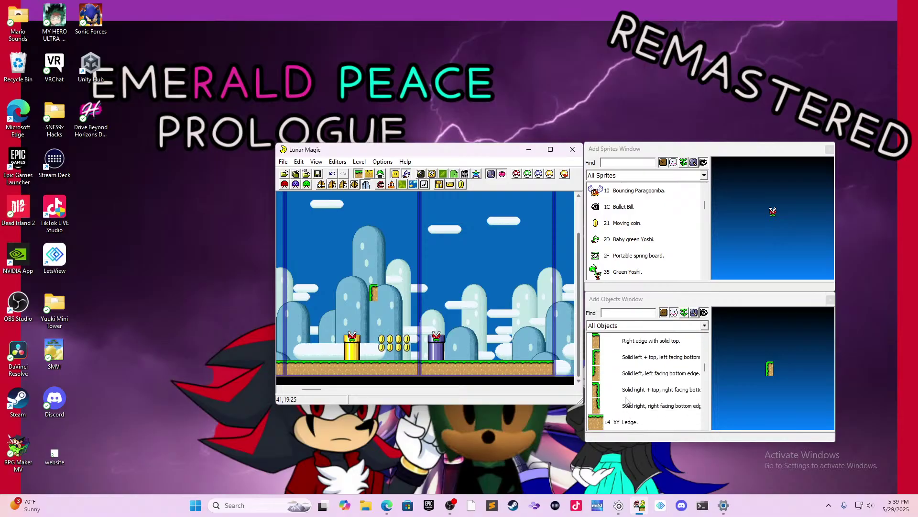
click(627, 420)
right_click(389, 296)
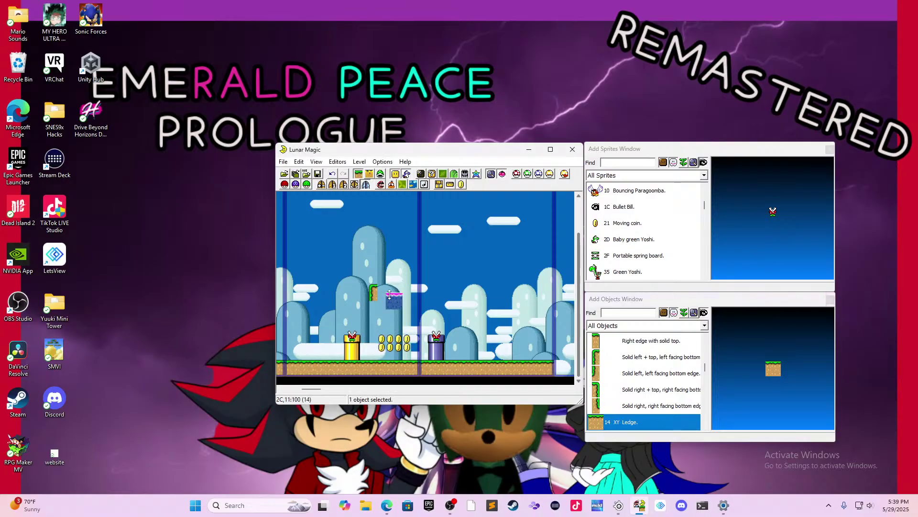
- Widen the mid-air Ledge object so the platform spans above the whole block of coins
mouse_move(398, 295)
mouse_down()
mouse_move(390, 288)
mouse_move(415, 293)
mouse_up()
click(431, 292)
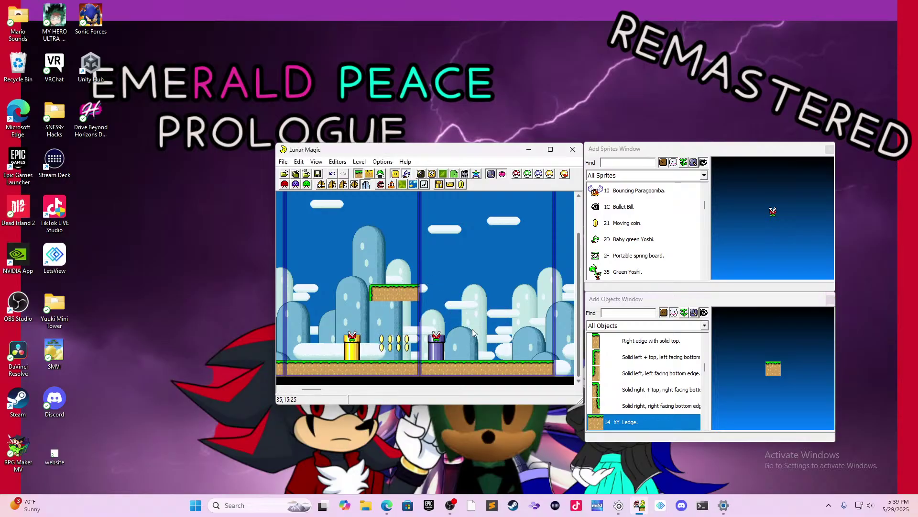
- Try a solid right and top piece with a right-facing bottom edge beyond the ledge's open end, and delete it
scroll(620, 383, down, 3)
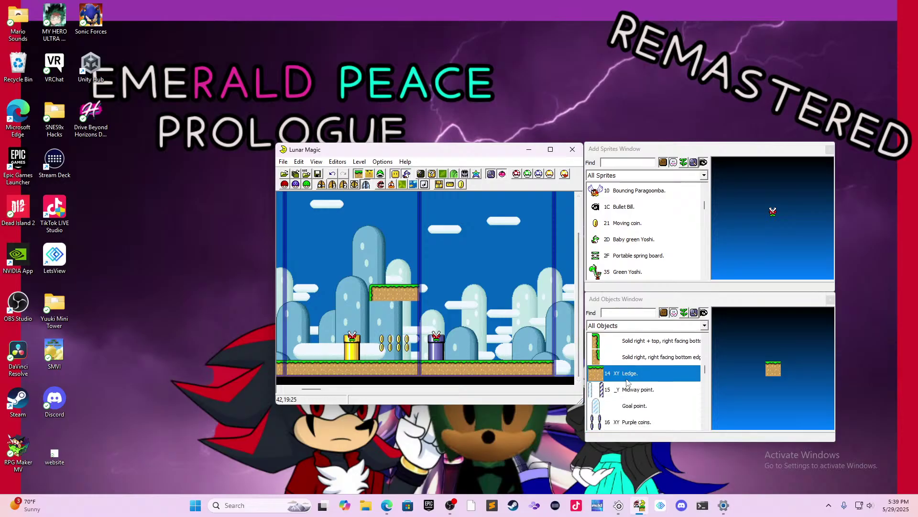
scroll(628, 382, up, 3)
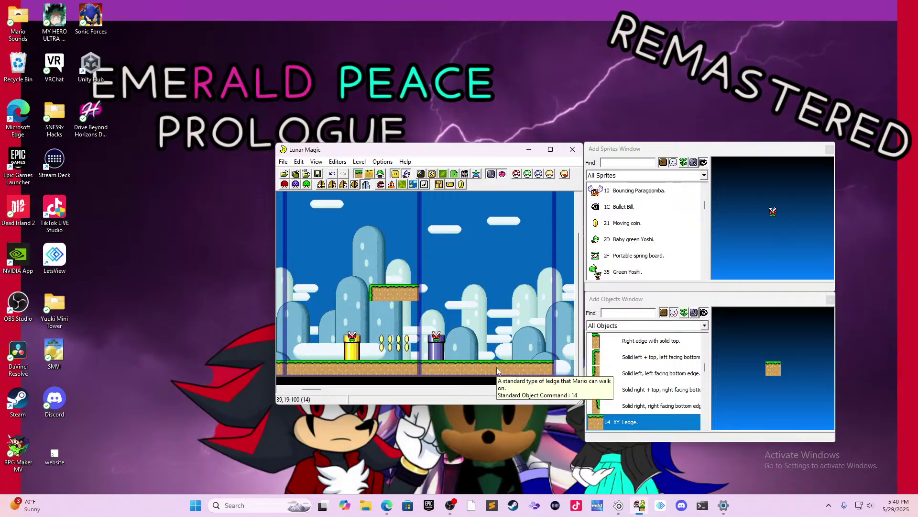
scroll(640, 357, down, 3)
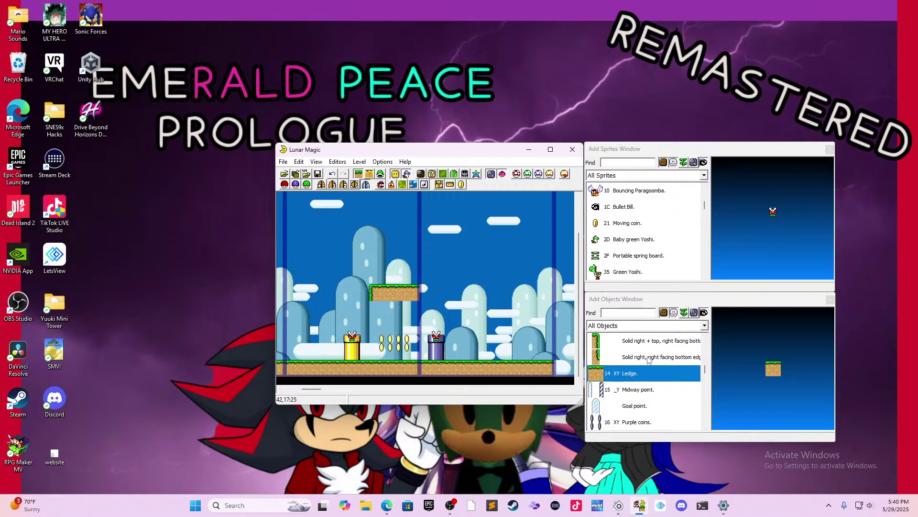
scroll(649, 359, down, 5)
scroll(655, 360, up, 2)
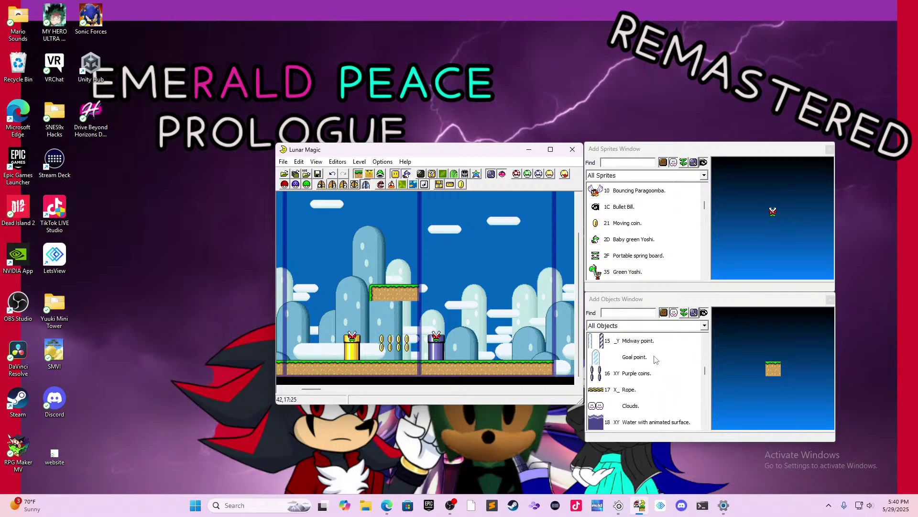
scroll(655, 359, up, 2)
click(656, 360)
scroll(656, 359, up, 2)
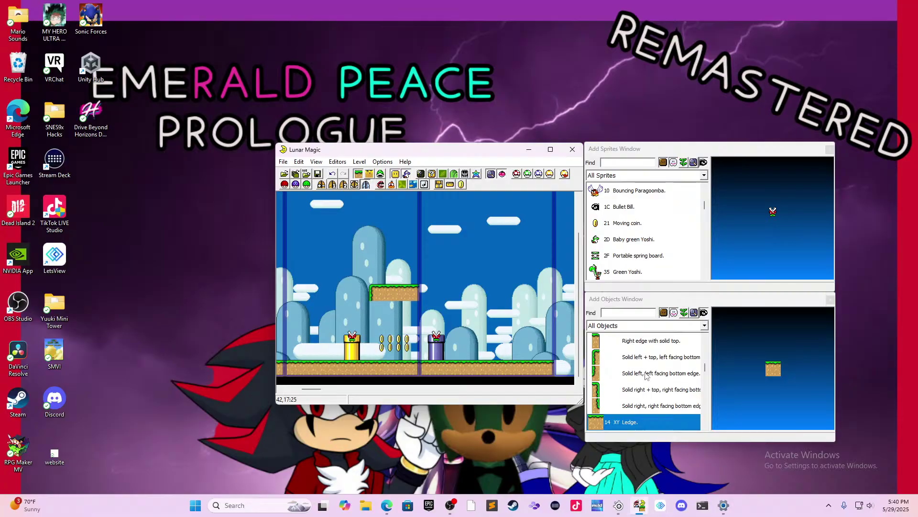
scroll(645, 375, down, 1)
scroll(643, 374, up, 1)
click(628, 385)
right_click(434, 300)
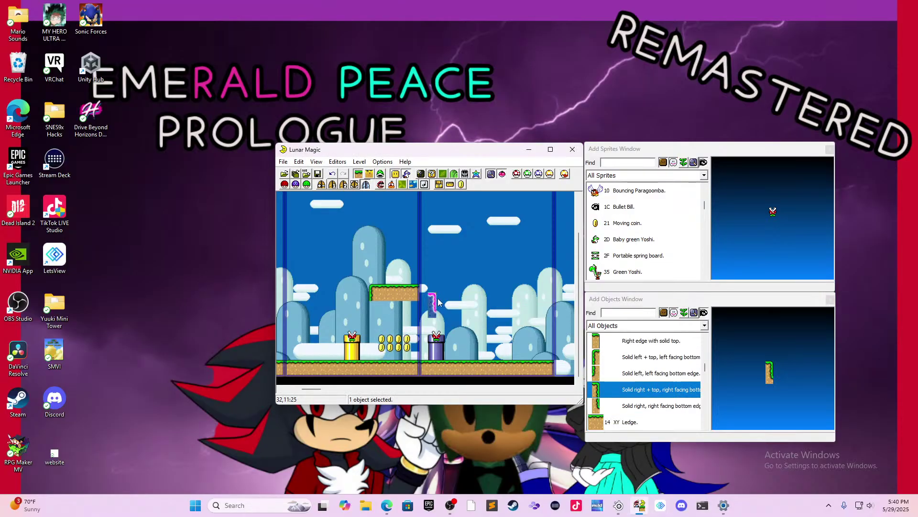
click(437, 299)
drag(436, 298, 435, 303)
key(Delete)
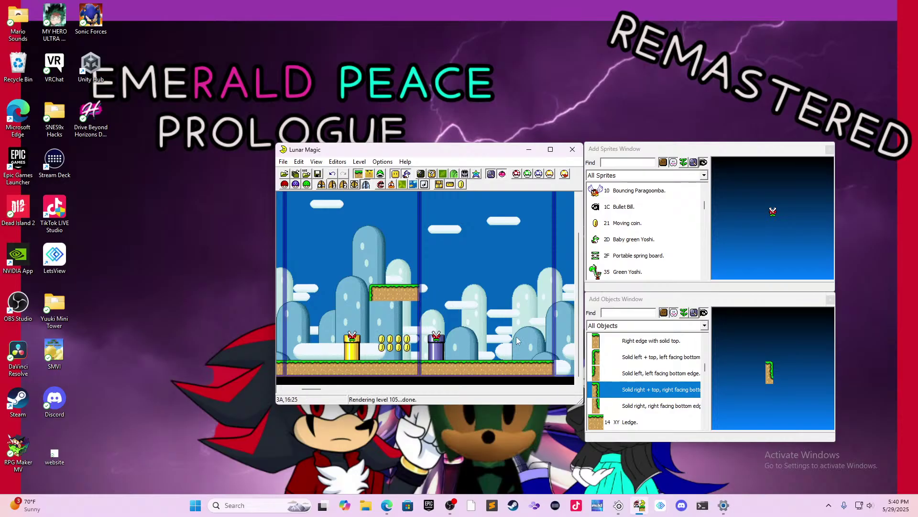
- Place a "Solid right and top edge" object against the open right end of the mid-air ledge
scroll(640, 375, up, 1)
click(641, 357)
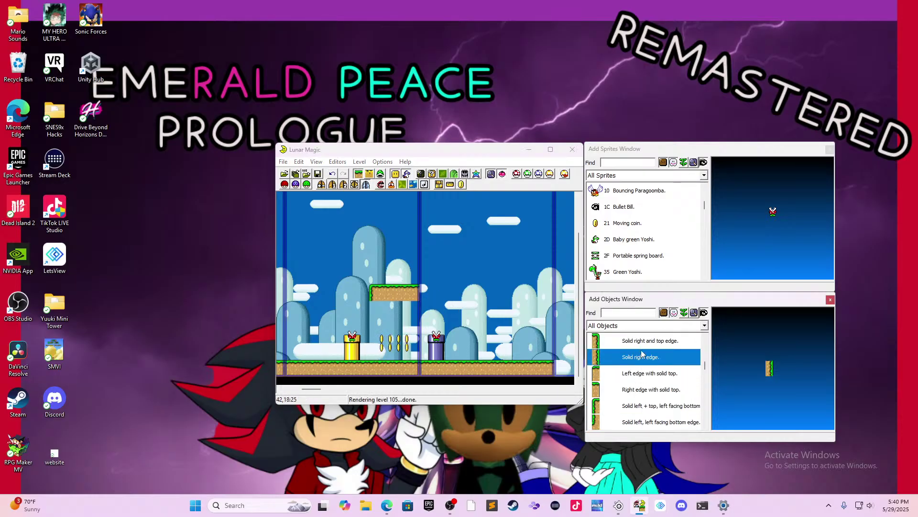
click(640, 340)
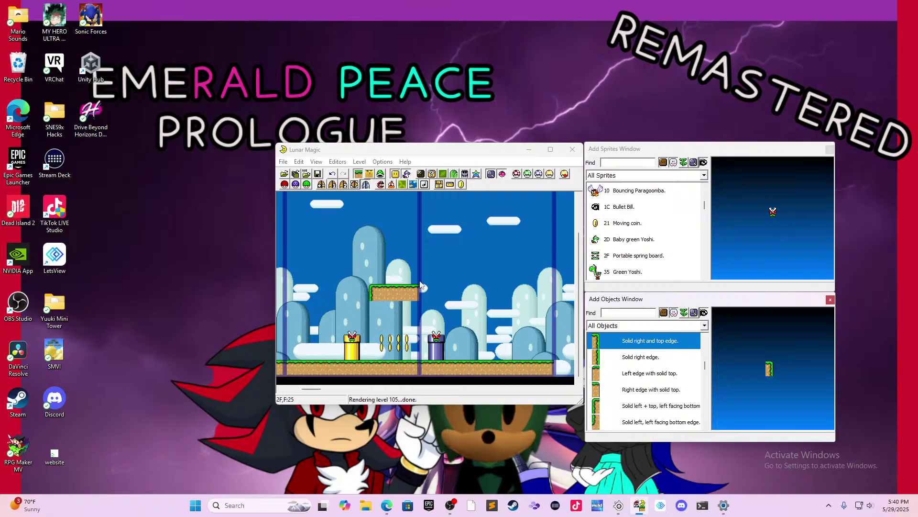
right_click(422, 287)
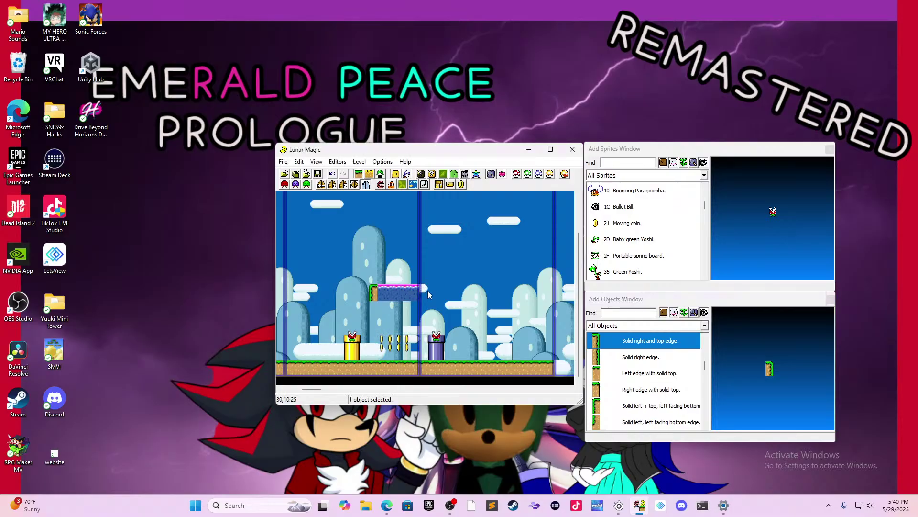
click(428, 290)
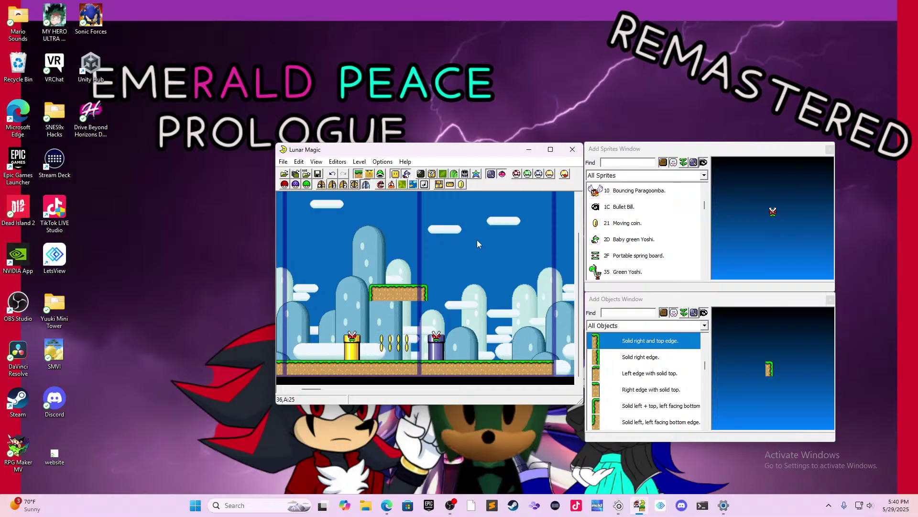
- Try a Ledge object directly beneath the left part of the floating platform and remove it
scroll(633, 392, down, 1)
scroll(633, 392, down, 1)
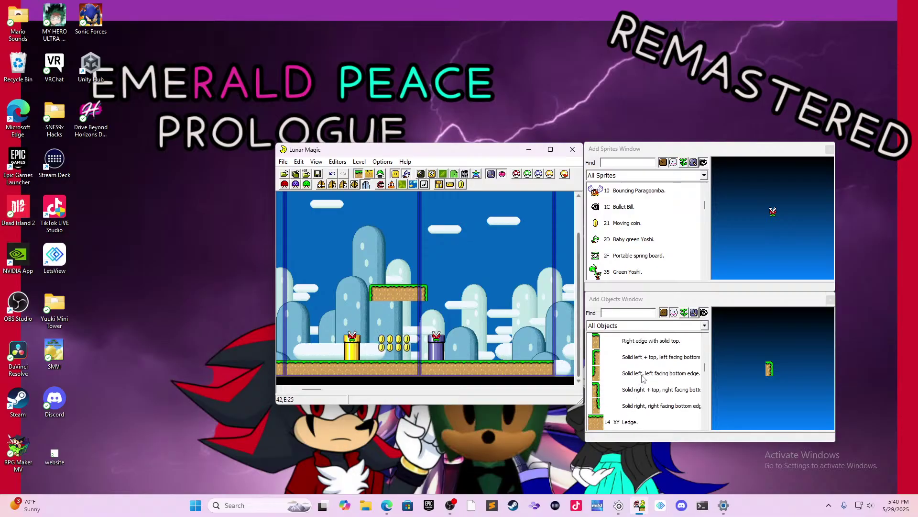
scroll(644, 377, down, 3)
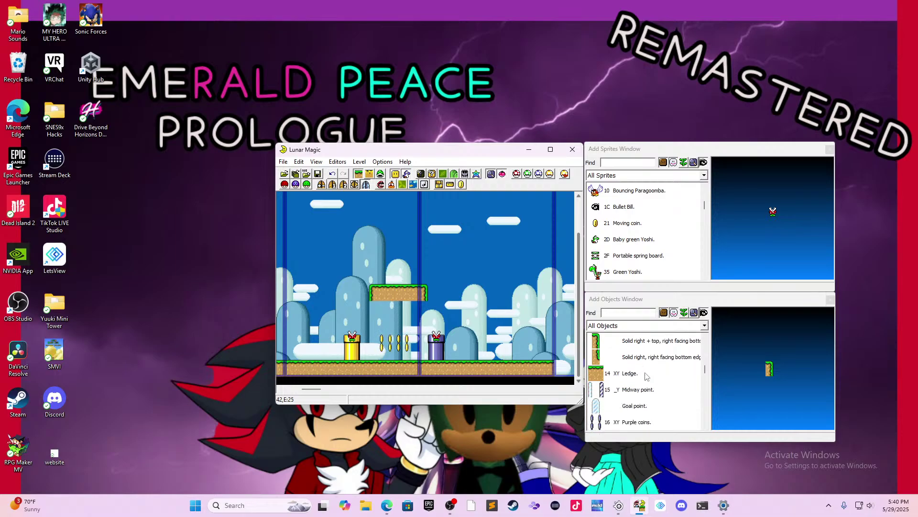
click(646, 377)
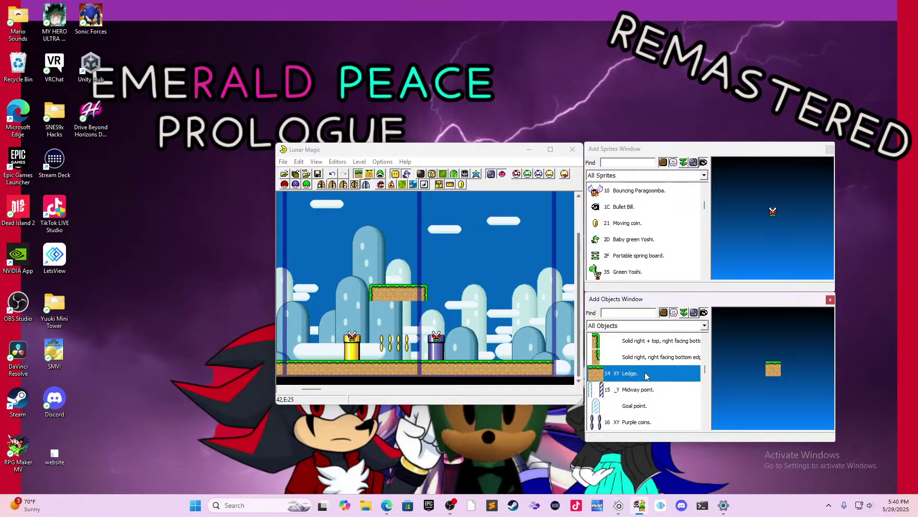
drag(646, 377, 504, 314)
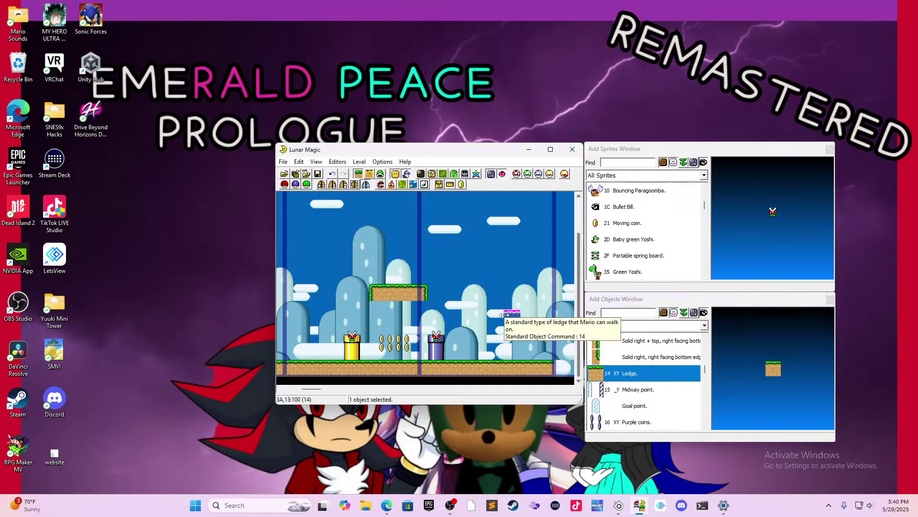
click(514, 316)
drag(513, 315, 379, 309)
click(405, 306)
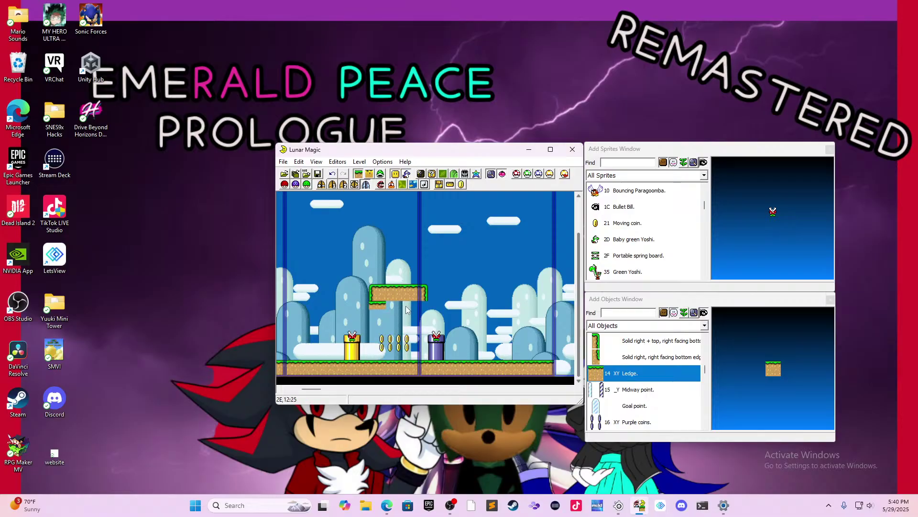
click(376, 303)
- Save level 105 with the floating platform in place
click(398, 341)
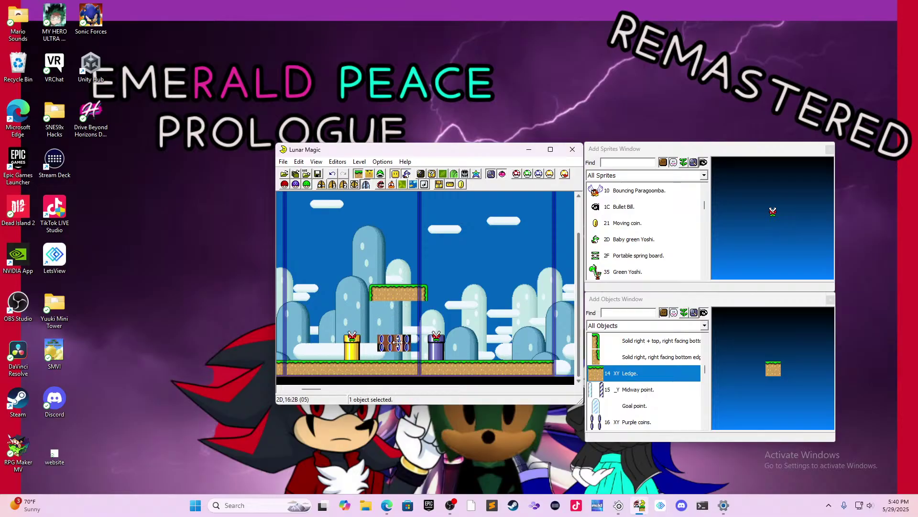
key(ctrl+s)
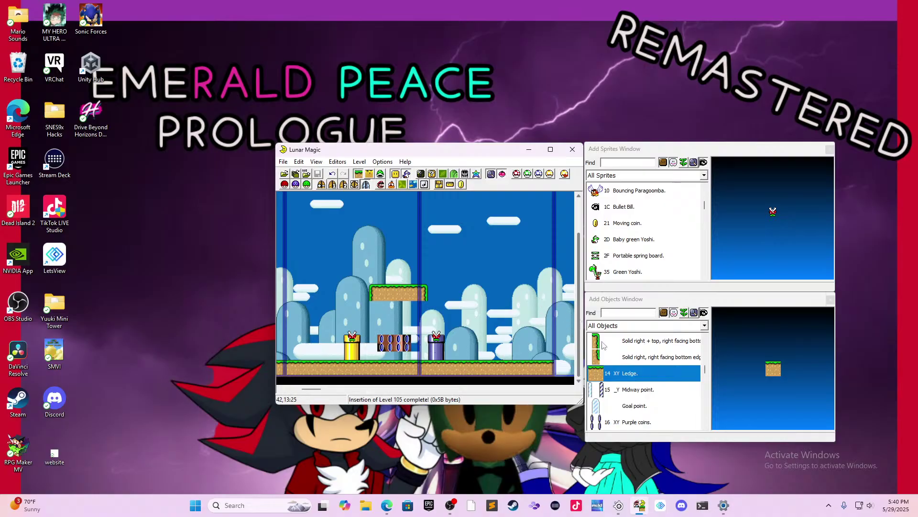
- Place a skinny horizontal pipe directly under the floating platform, stretched to the platform's full width, and save the level
click(643, 359)
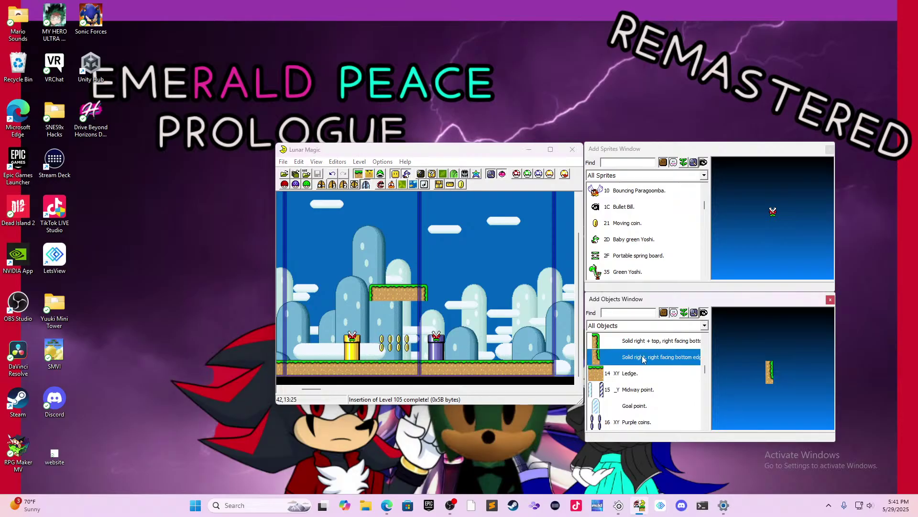
scroll(651, 373, down, 4)
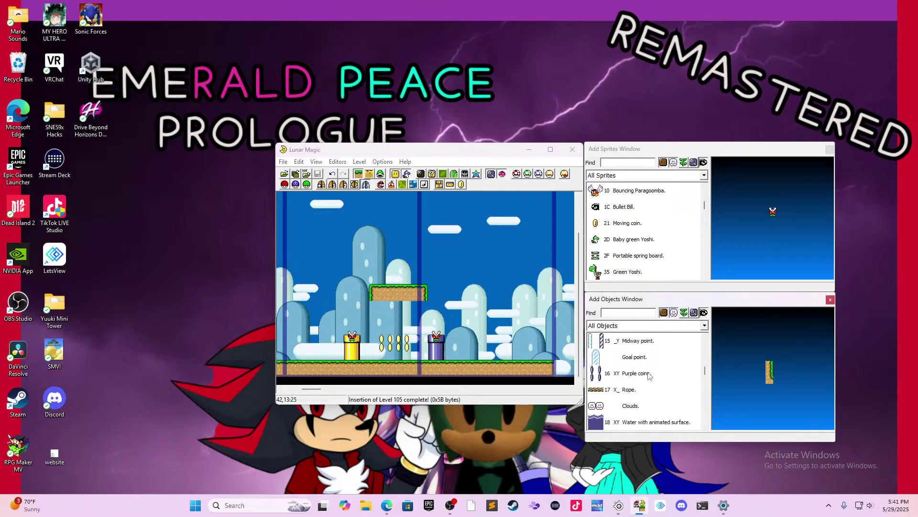
scroll(648, 375, down, 5)
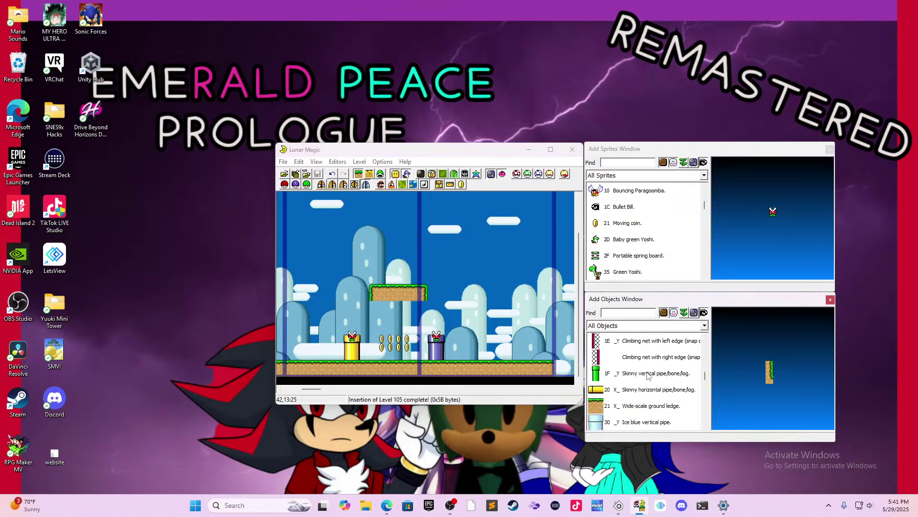
click(636, 343)
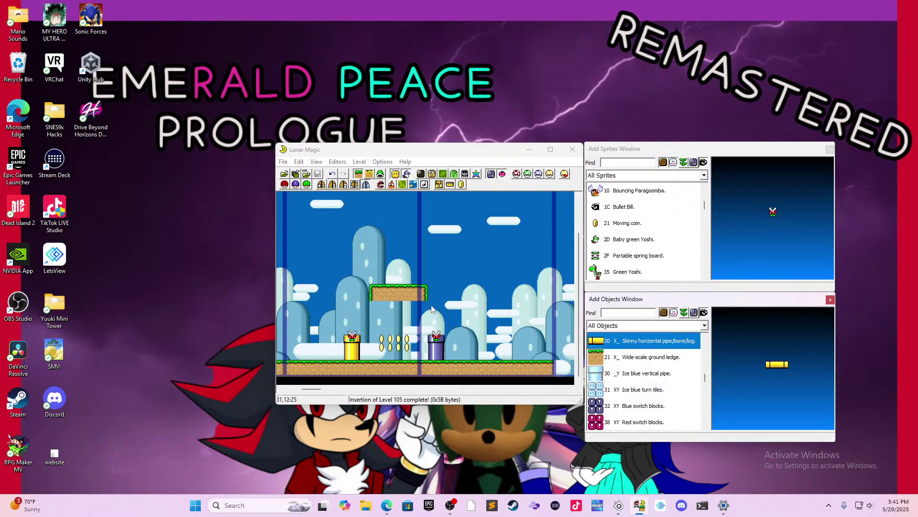
right_click(409, 300)
drag(414, 301, 386, 307)
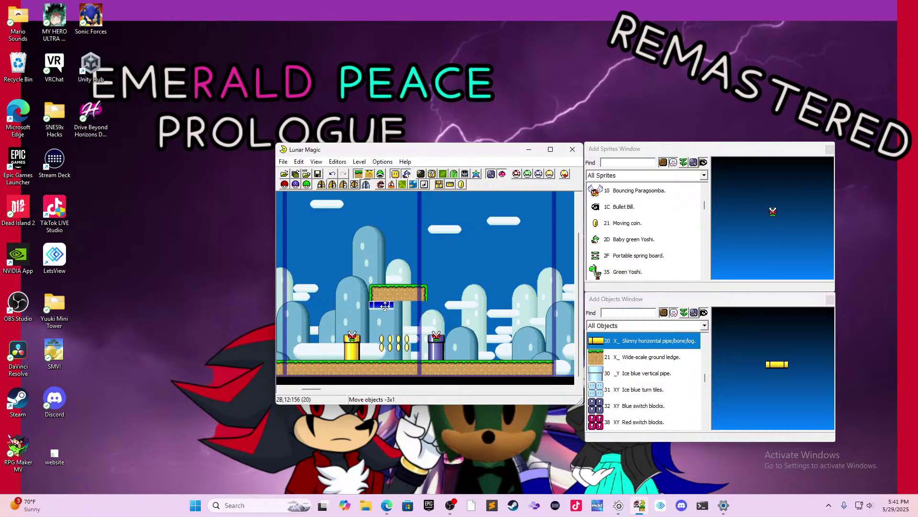
click(393, 307)
drag(393, 306, 436, 304)
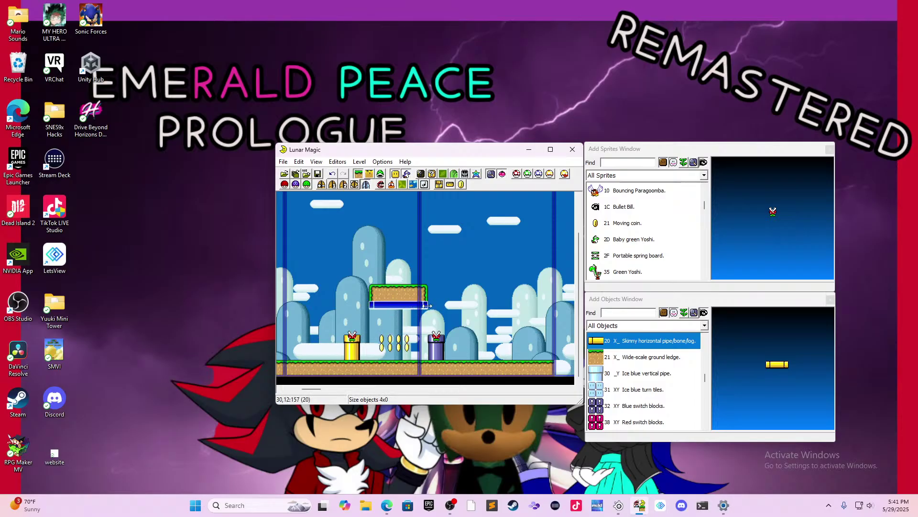
click(461, 299)
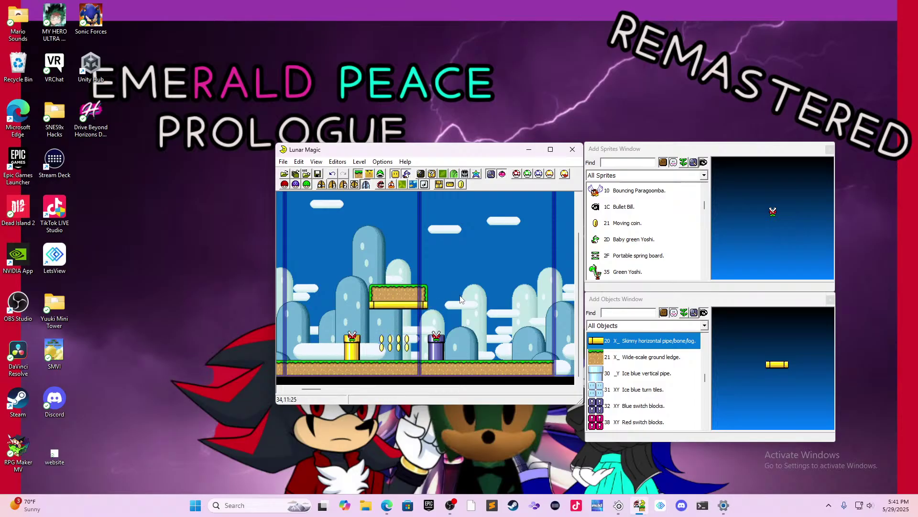
key(ctrl+s)
- Copy the block of coins between the pipes and paste the copy on top of the floating platform
click(393, 343)
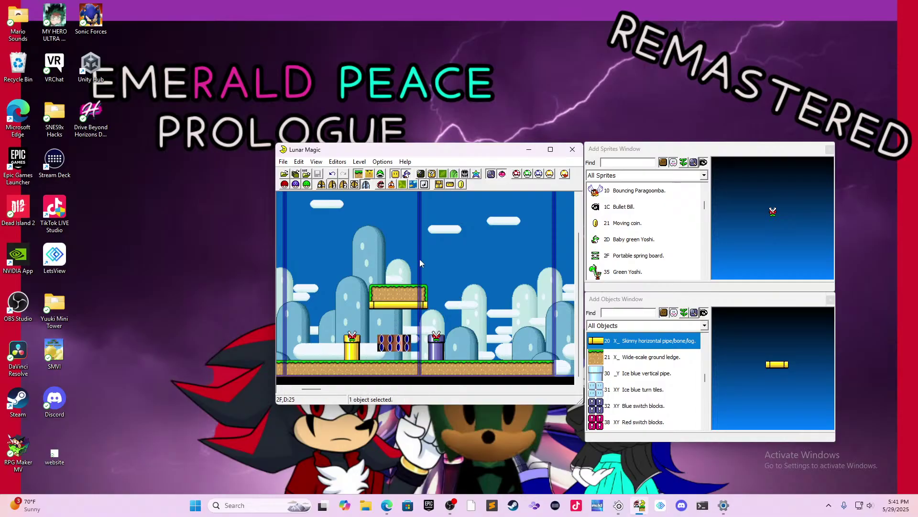
key(ctrl+c)
key(ctrl+v)
click(457, 268)
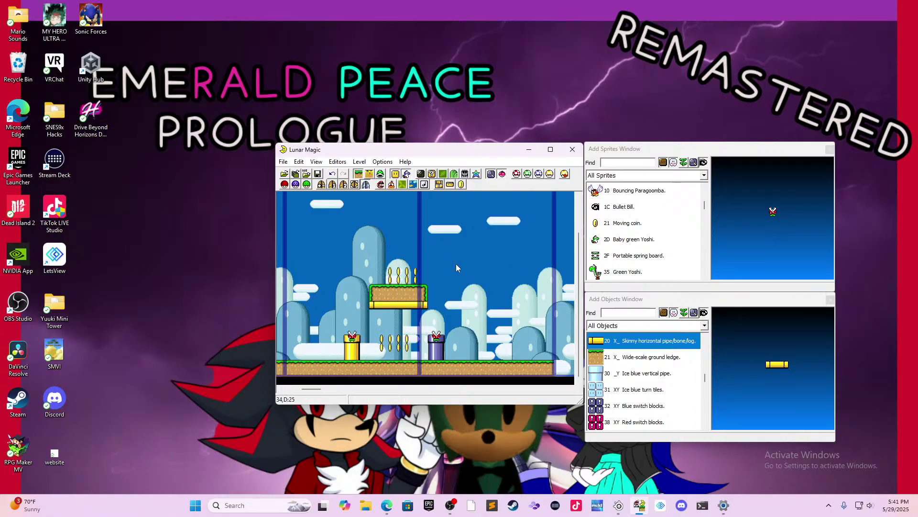
- Run the level in Snes9x, start a game, and enter the level just left of Yoshi's House on the map
key(F4)
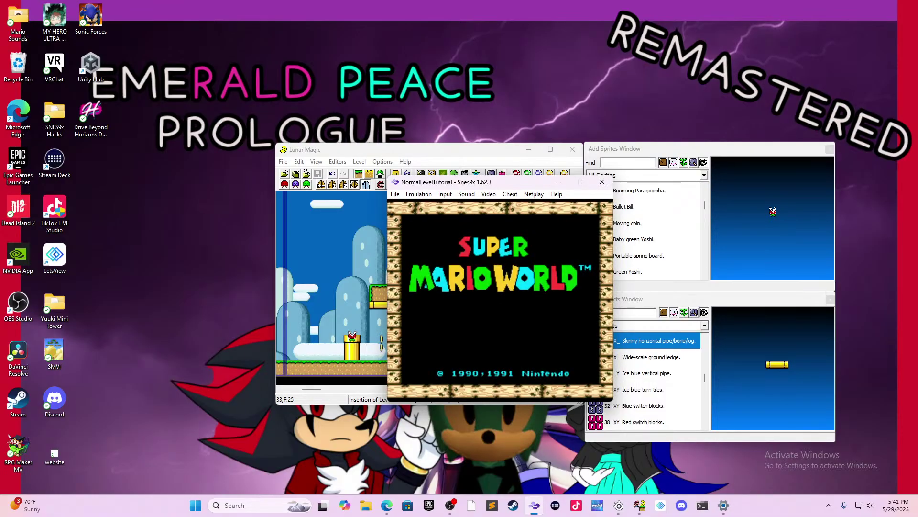
key(Return)
key(Return)
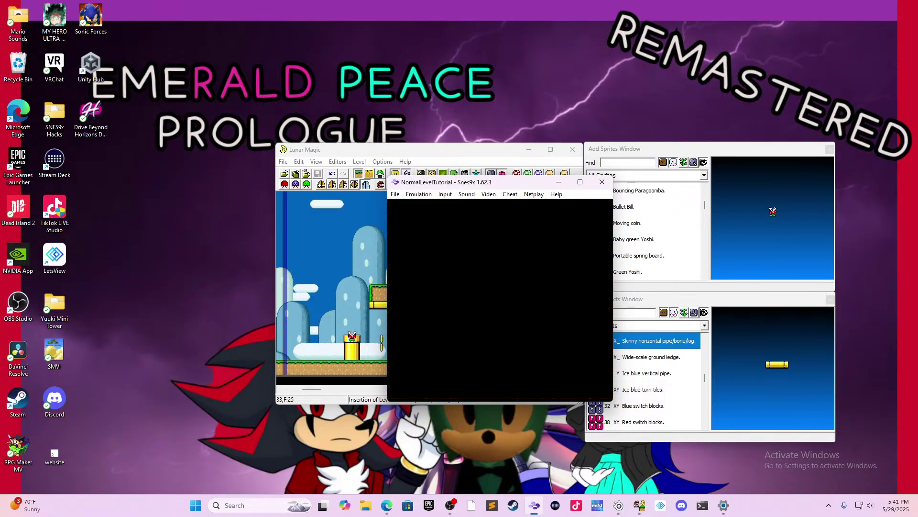
key(Left)
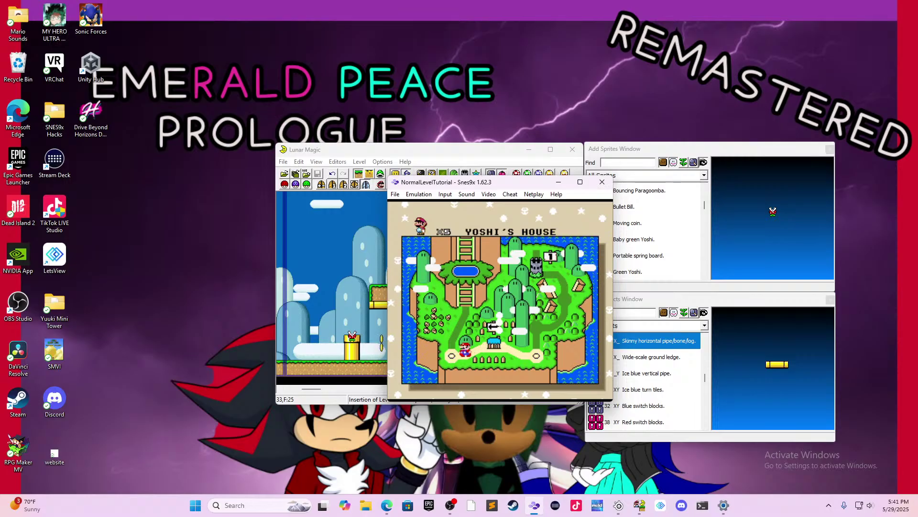
key(c)
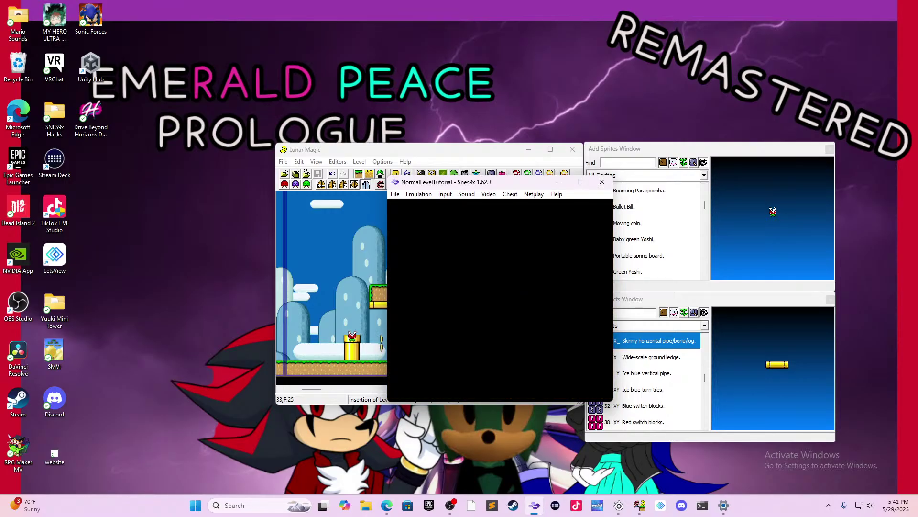
- Playtest the level's opening, re-entering it after a lost life, and pass the coins, Koopas, ledge and throw blocks to reach the pipes
key(Left)
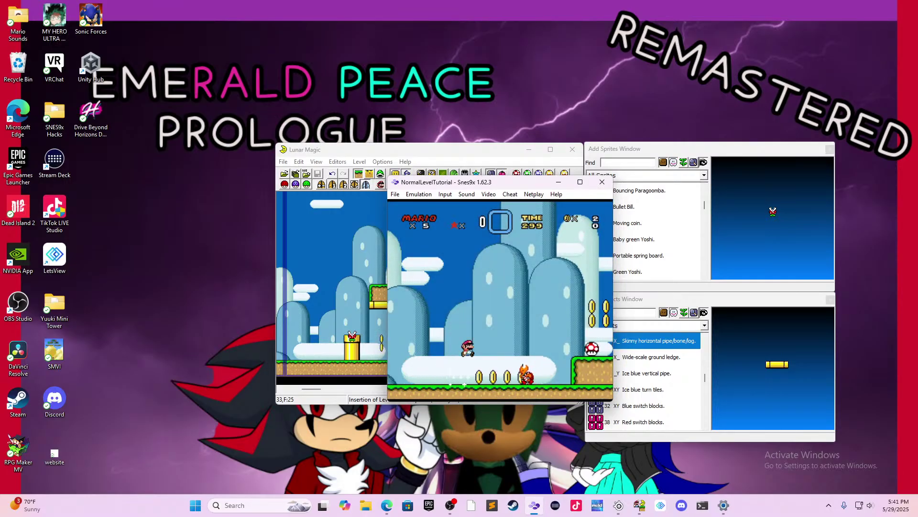
key(Right)
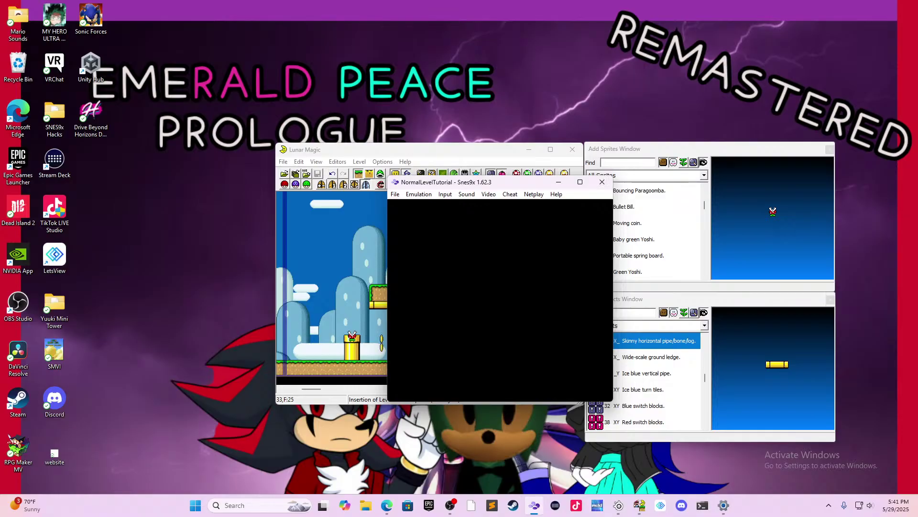
key(c)
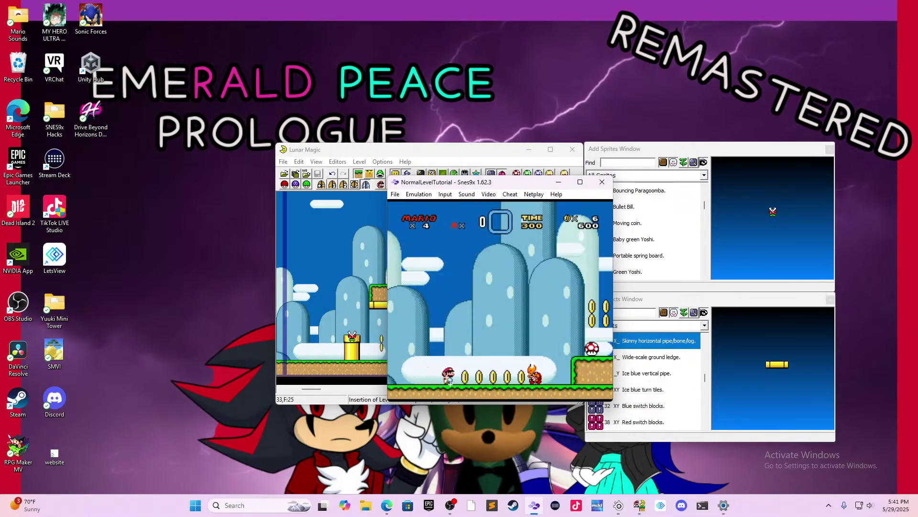
key(Right)
key(c)
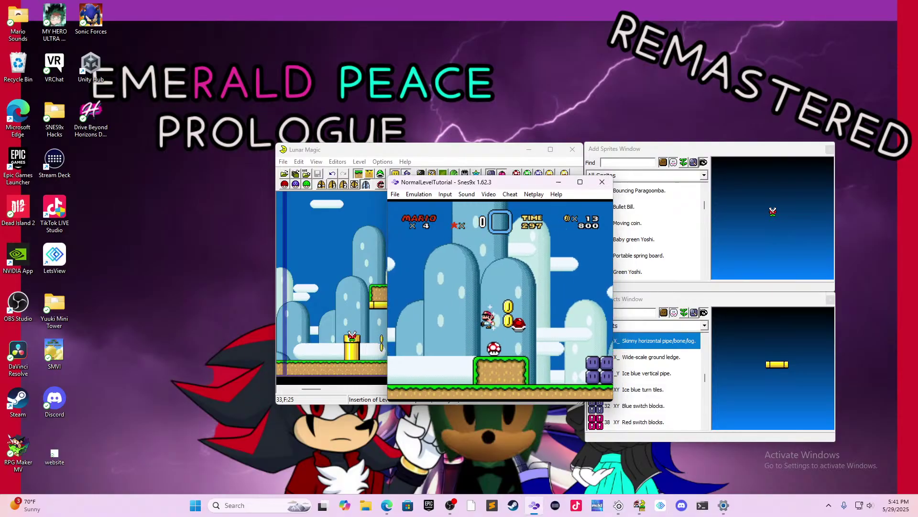
key(Right)
key(c)
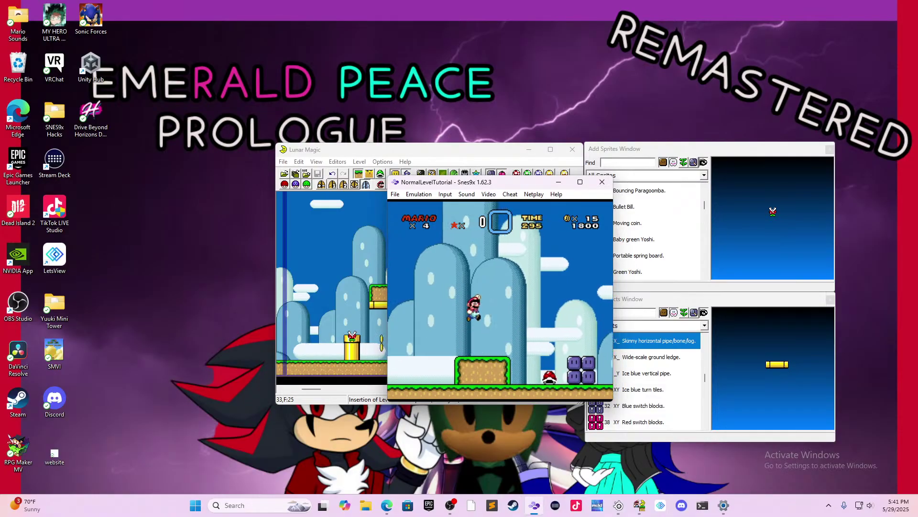
key(Right)
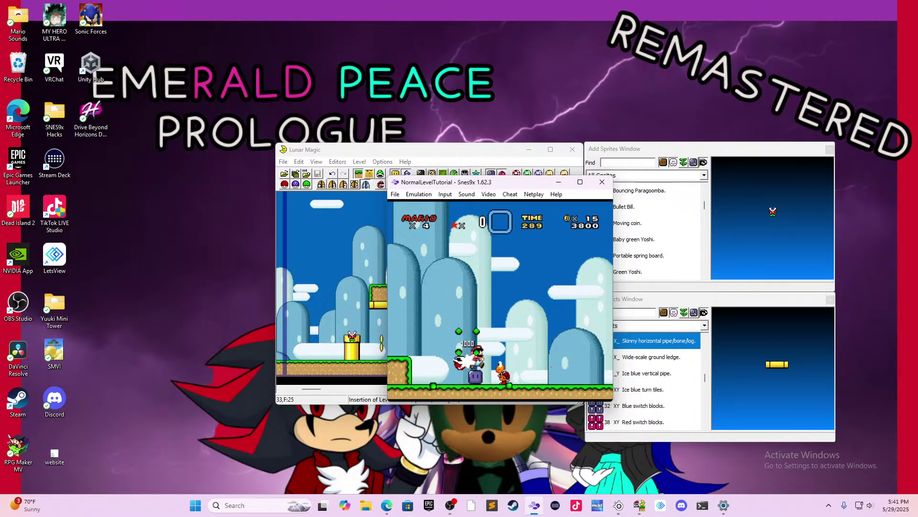
key(Right)
key(c)
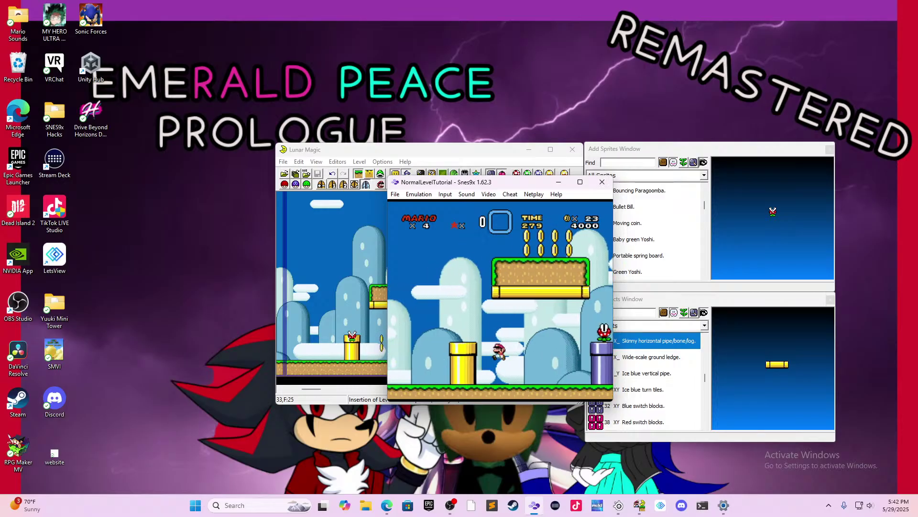
- Playtest the pipe section, including the coins on the floating platform, go to the end of the ground, and close the emulator
key(Right)
key(c)
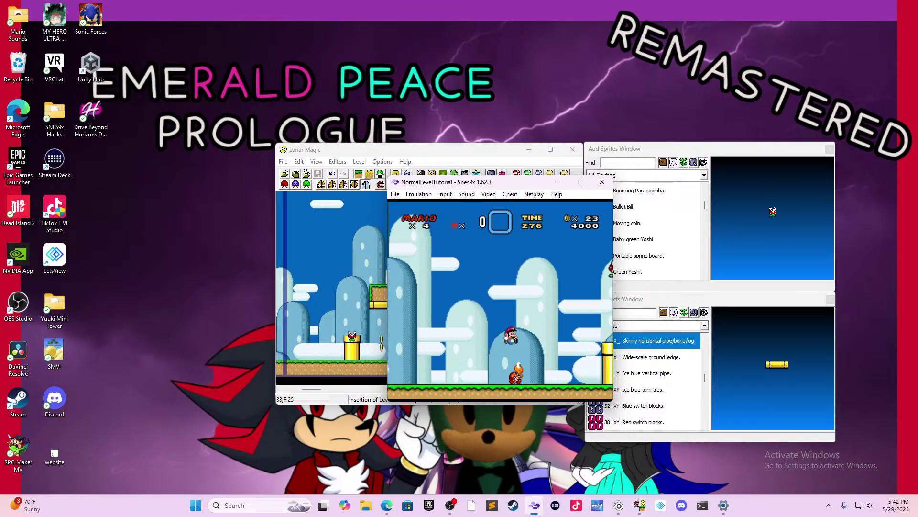
key(Right)
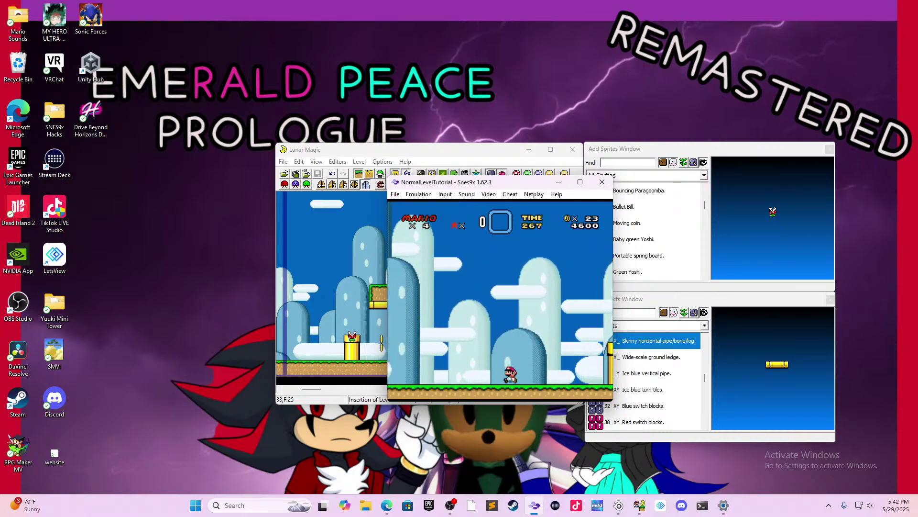
key(c)
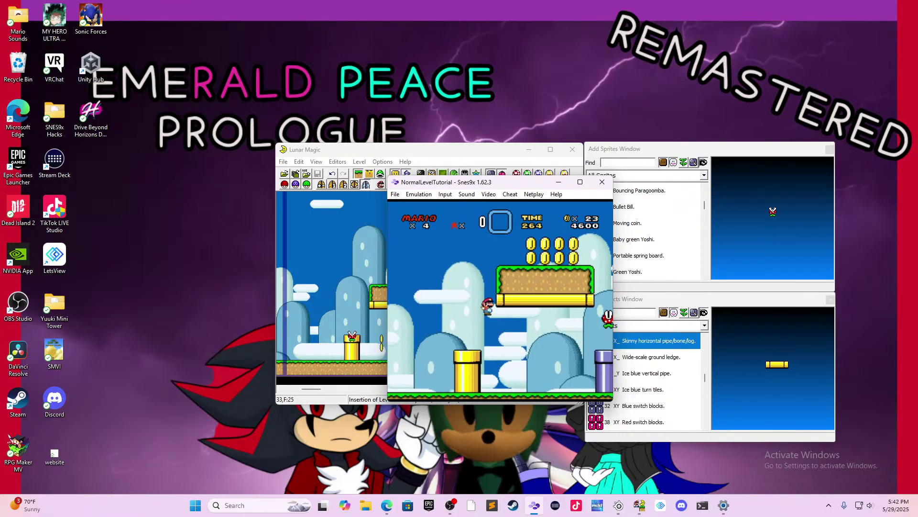
key(Right)
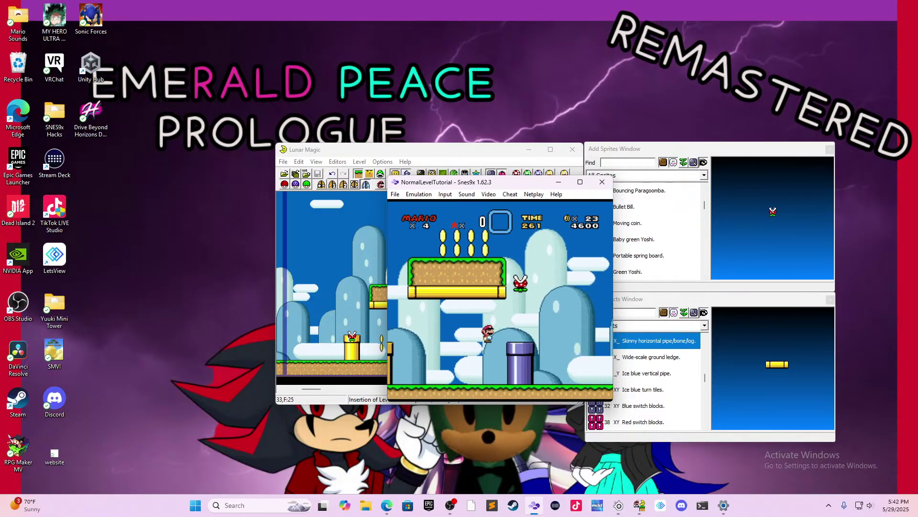
key(Left)
key(c)
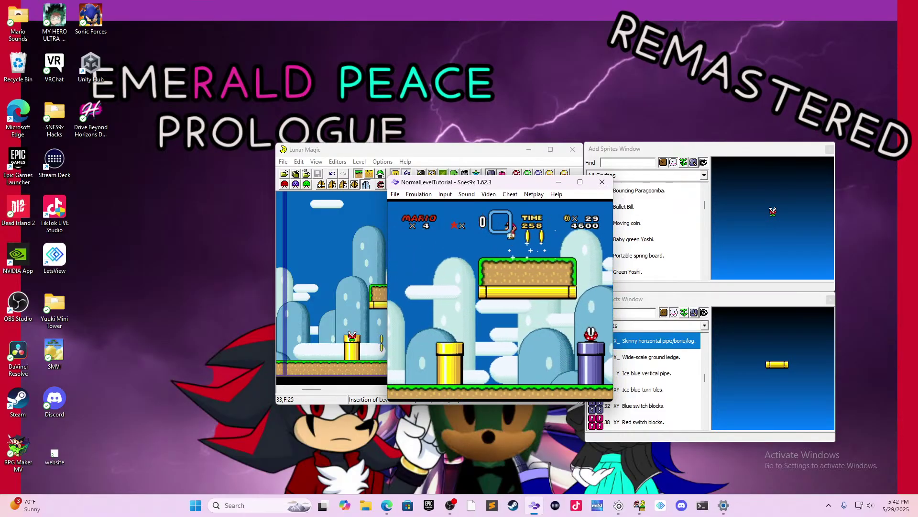
key(Right)
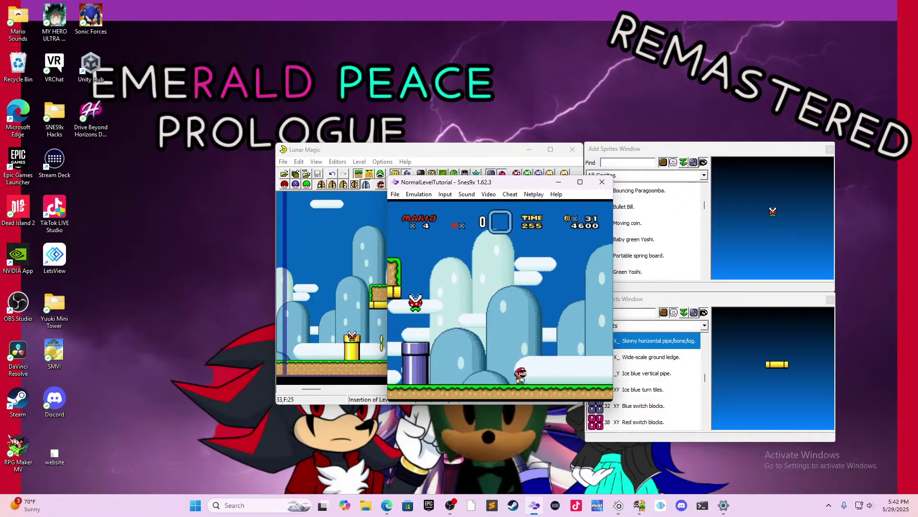
key(Right)
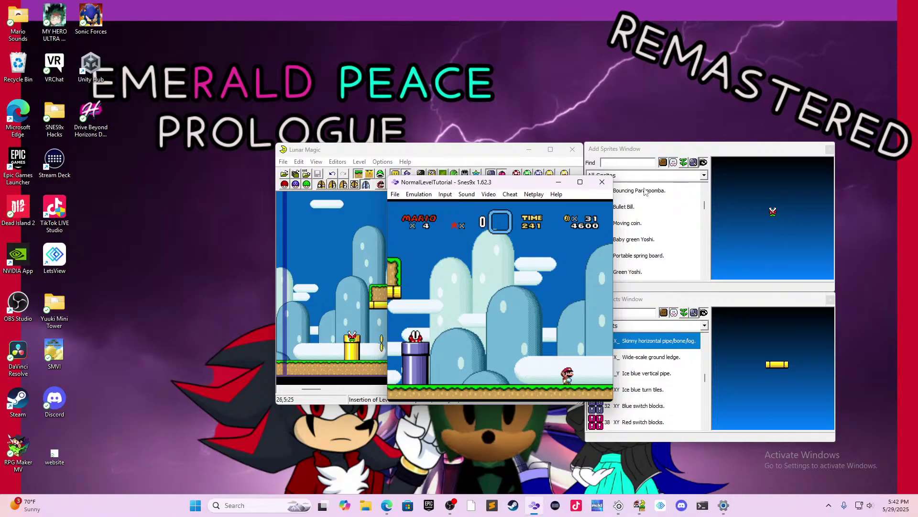
click(608, 183)
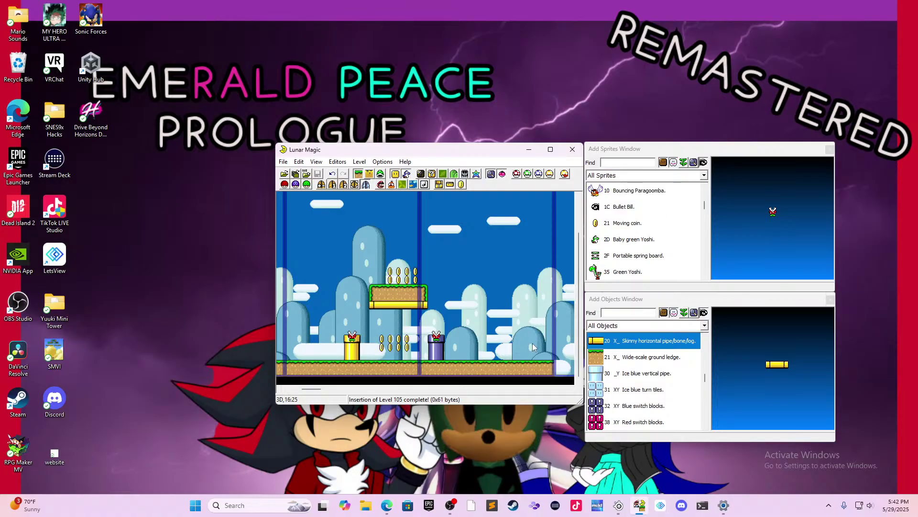
- Paste a copy of the last ground section beyond a gap about ten tiles wide and raise its top by about three tiles
mouse_move(312, 389)
mouse_down()
mouse_move(330, 389)
mouse_move(318, 389)
mouse_up()
click(378, 365)
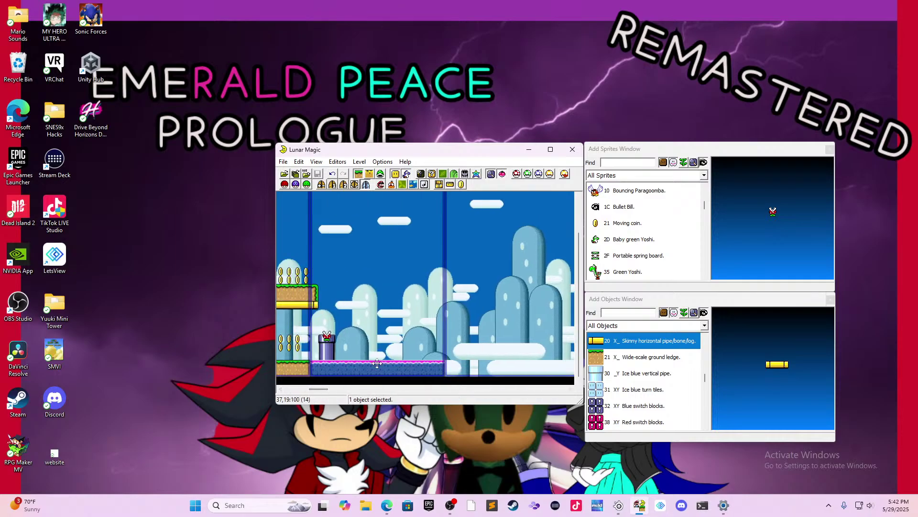
mouse_move(320, 389)
mouse_down()
mouse_move(334, 388)
mouse_move(330, 360)
mouse_move(328, 388)
mouse_up()
right_click(337, 376)
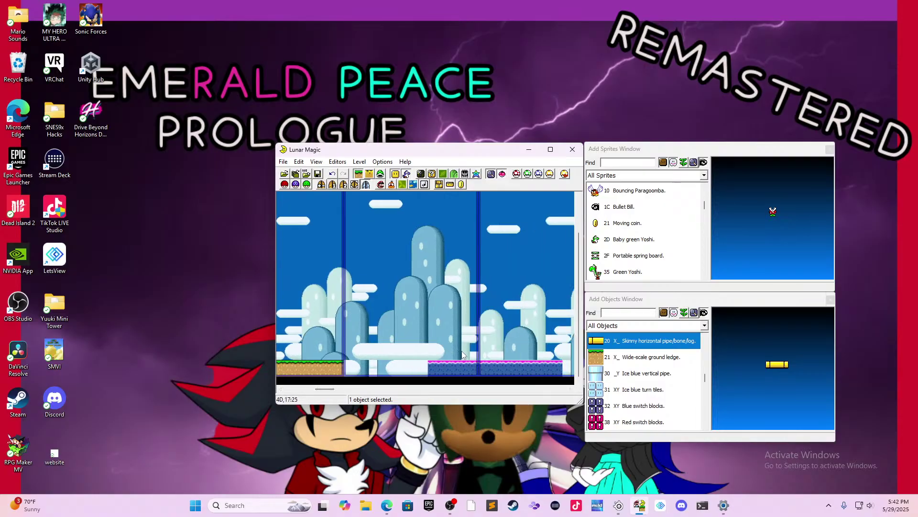
mouse_move(474, 368)
mouse_down()
mouse_move(465, 340)
mouse_move(465, 375)
mouse_up()
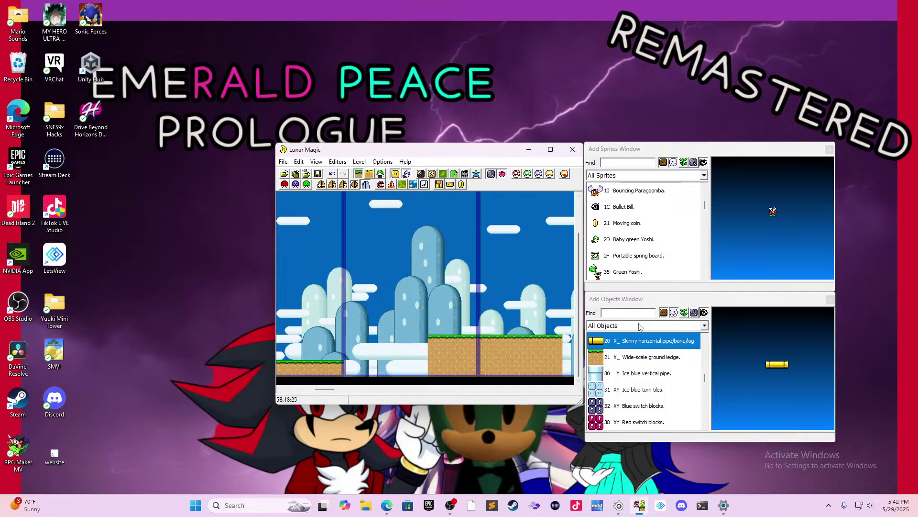
scroll(691, 368, down, 1)
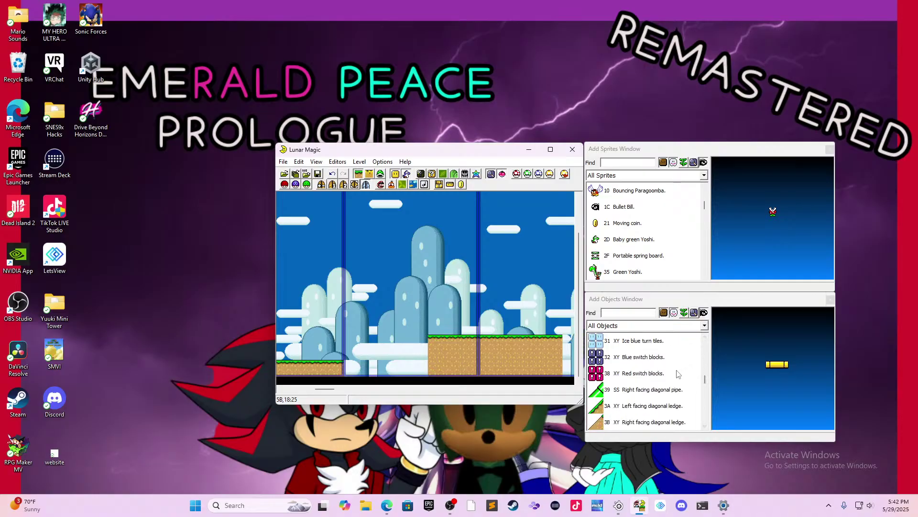
scroll(676, 367, down, 1)
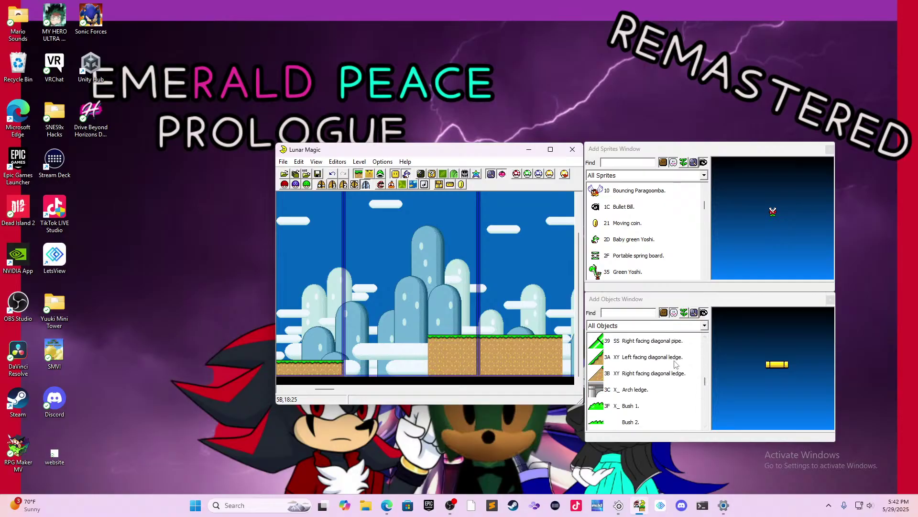
scroll(677, 368, up, 10)
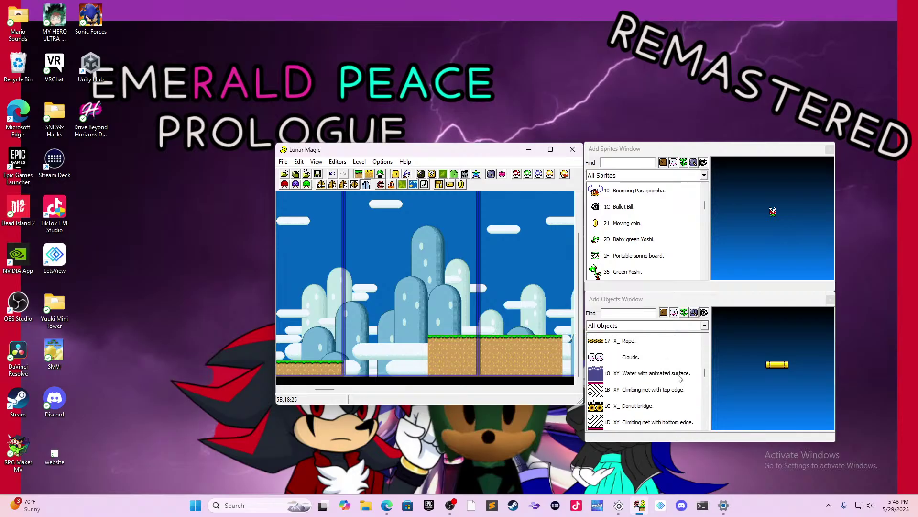
scroll(679, 378, up, 2)
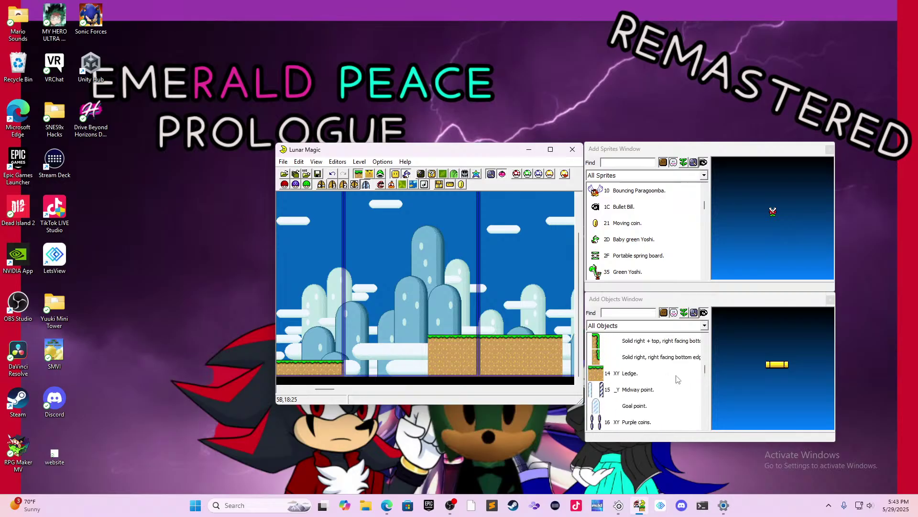
scroll(672, 379, up, 1)
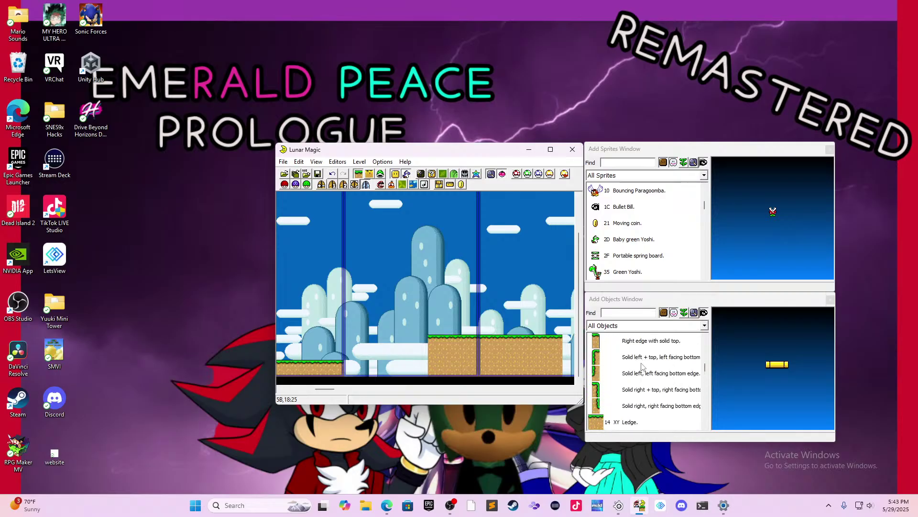
click(642, 364)
right_click(424, 338)
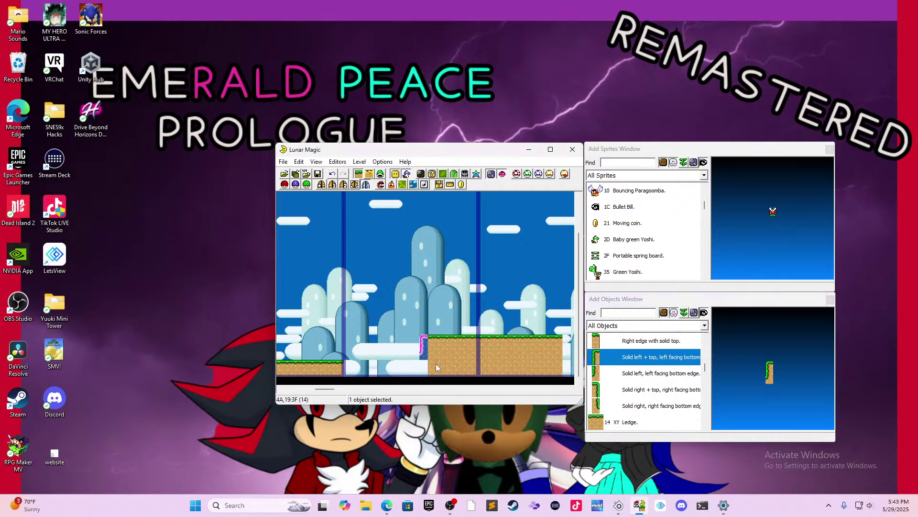
key(Delete)
- Place a Solid left and top edge on the left side of the raised ground, stretched down to its full height
scroll(624, 375, up, 3)
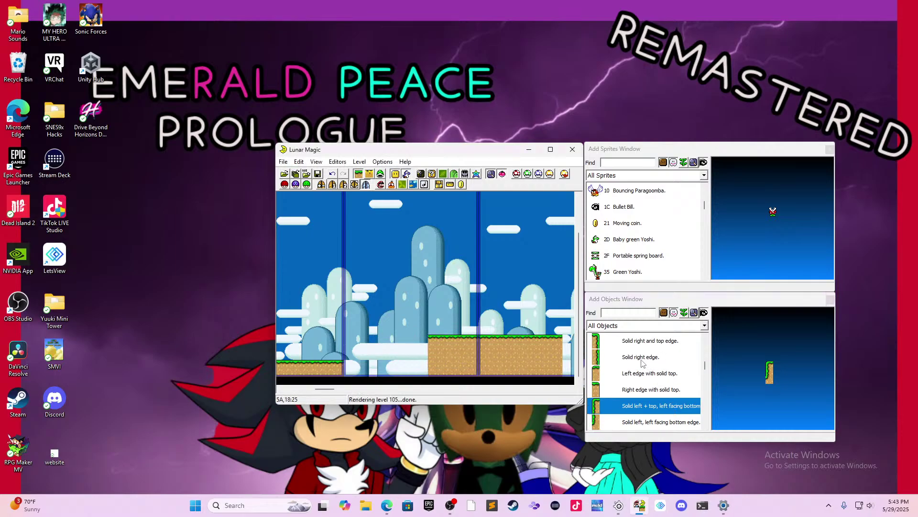
click(619, 361)
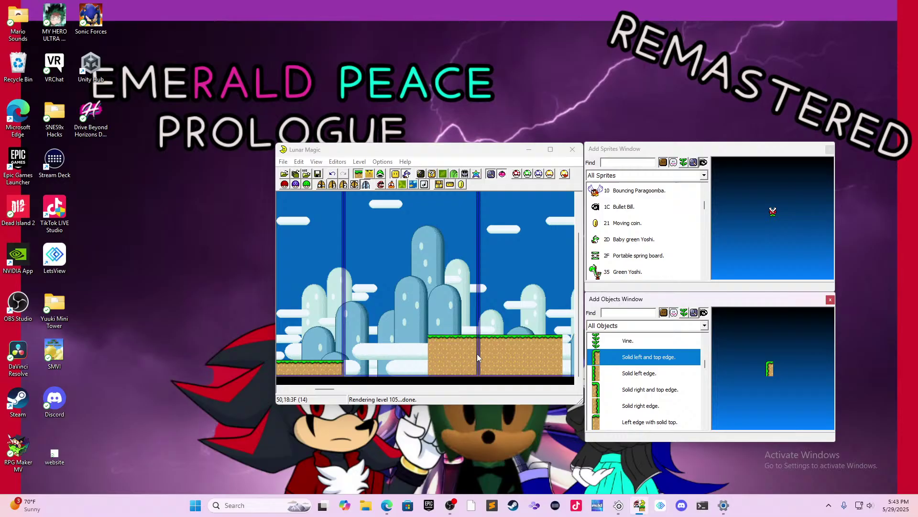
right_click(421, 345)
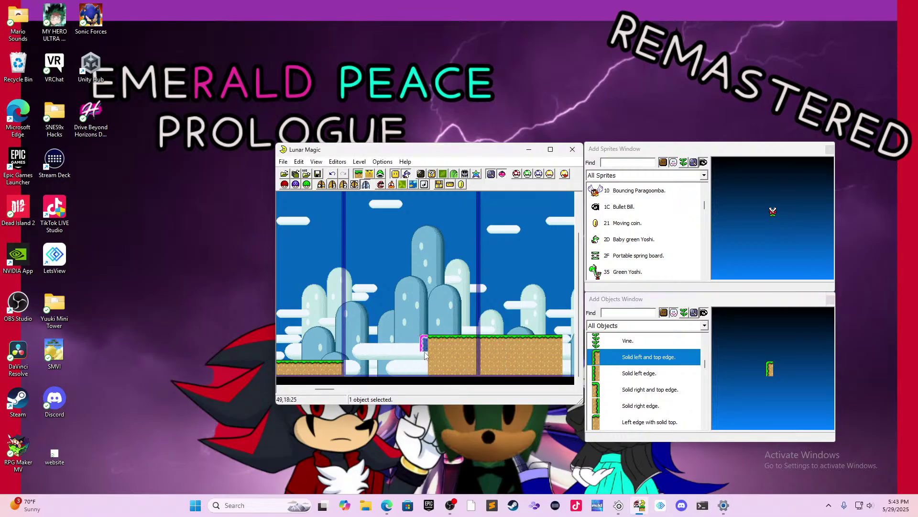
drag(424, 349, 428, 367)
click(490, 354)
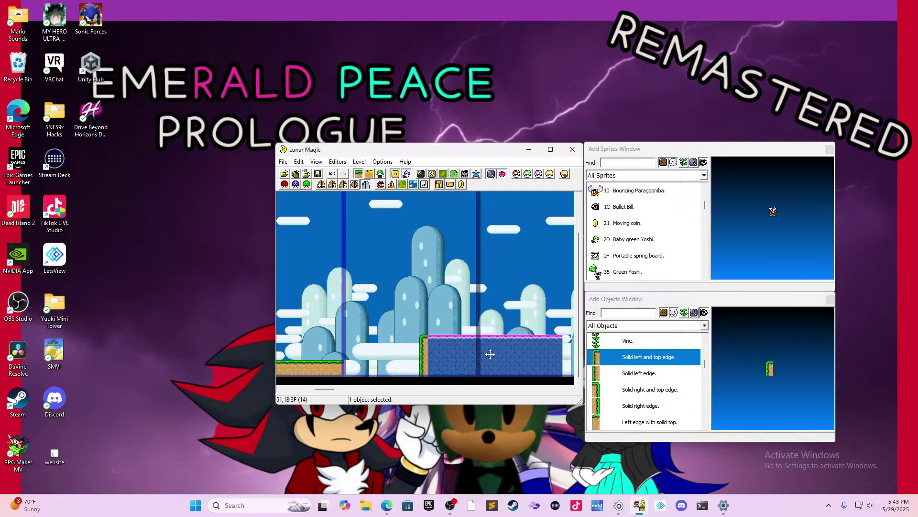
click(568, 323)
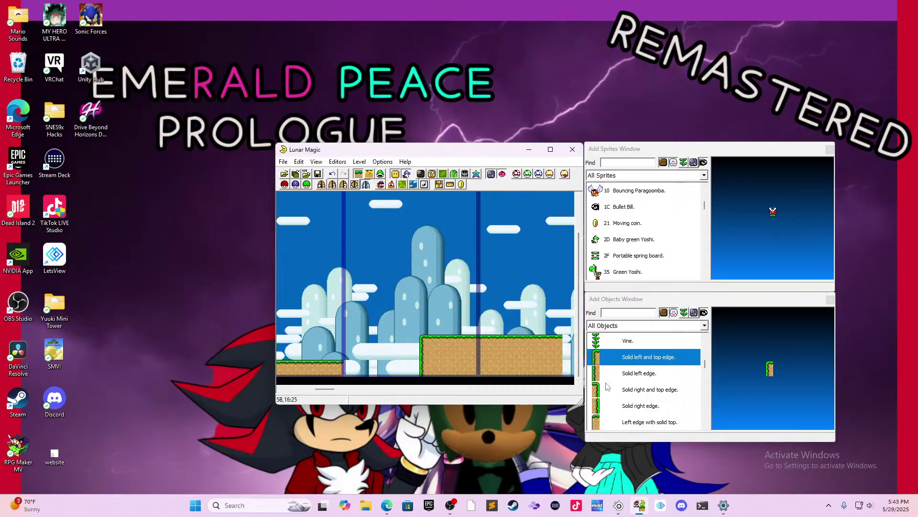
- Place a Solid right and top edge on the right side of the raised ground, stretched down to its full height
click(621, 389)
right_click(566, 339)
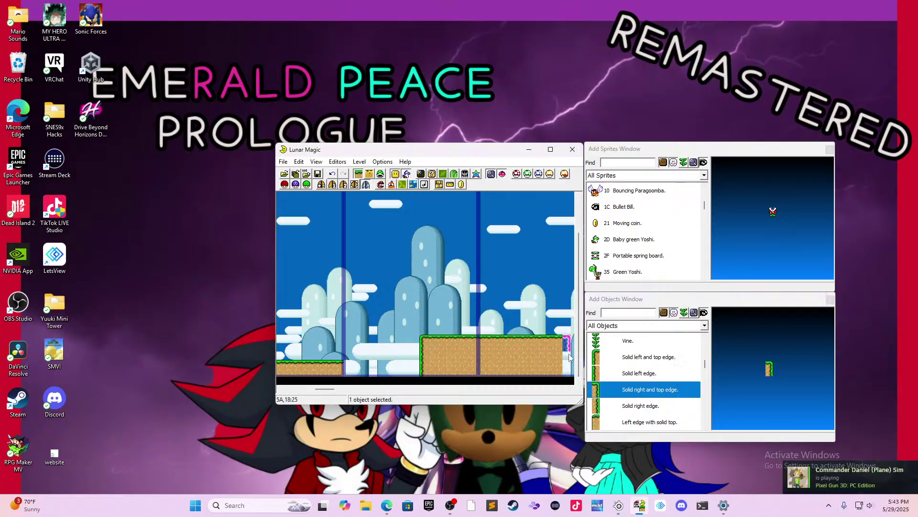
drag(566, 350, 566, 367)
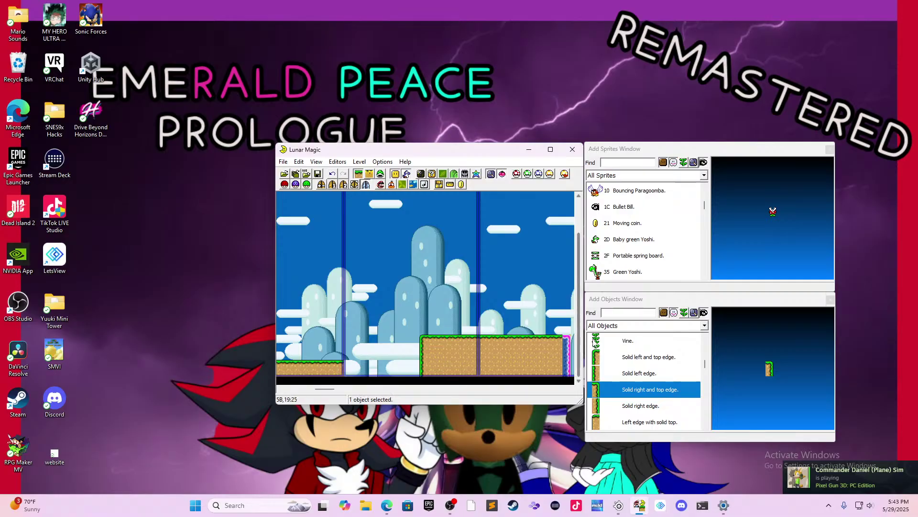
click(493, 305)
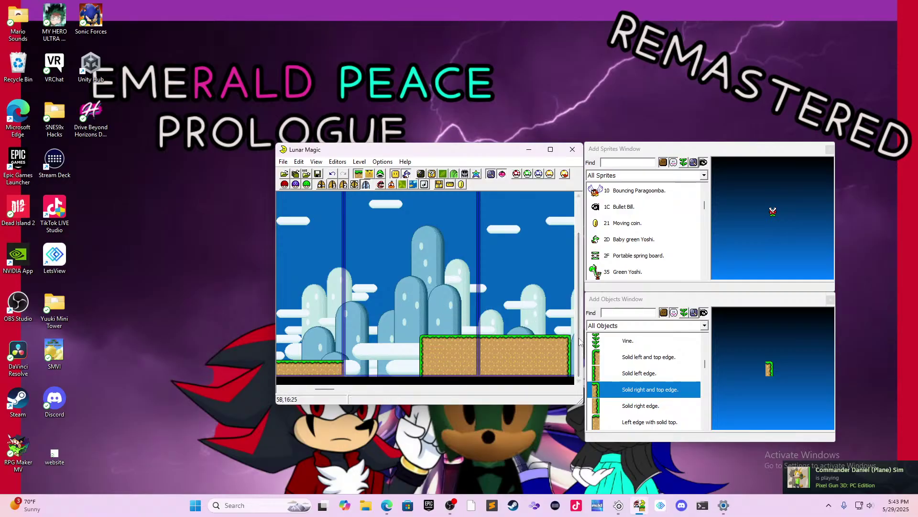
- Place a Solid left and top edge above the raised ground's left corner, lengthened by 6 tiles to reach down to the ground
click(649, 357)
right_click(406, 280)
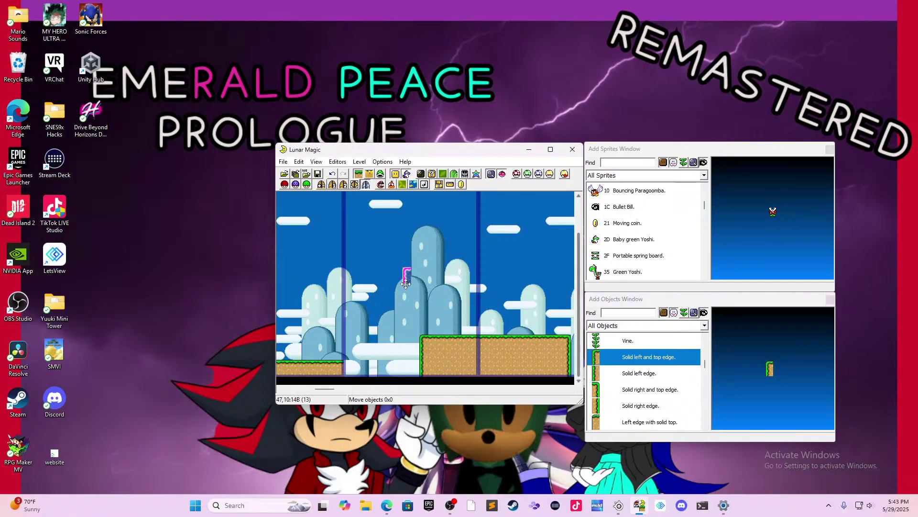
drag(407, 283, 428, 304)
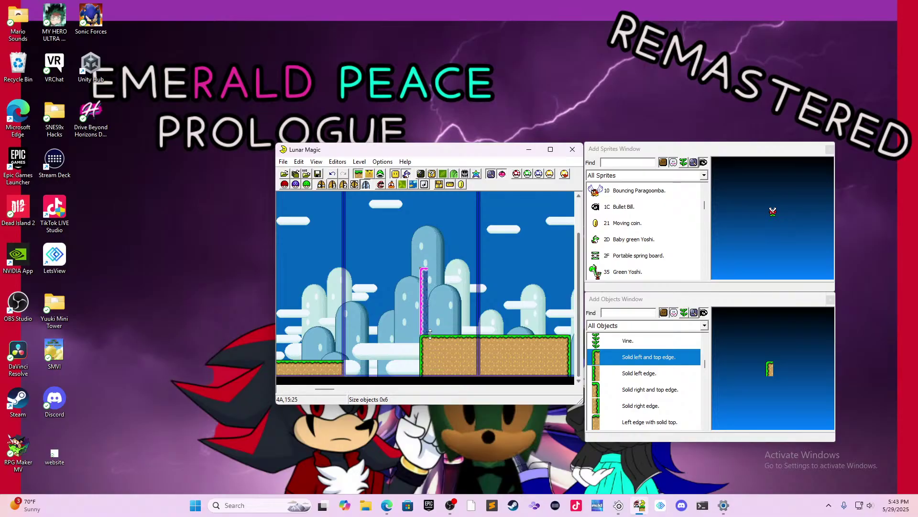
click(615, 373)
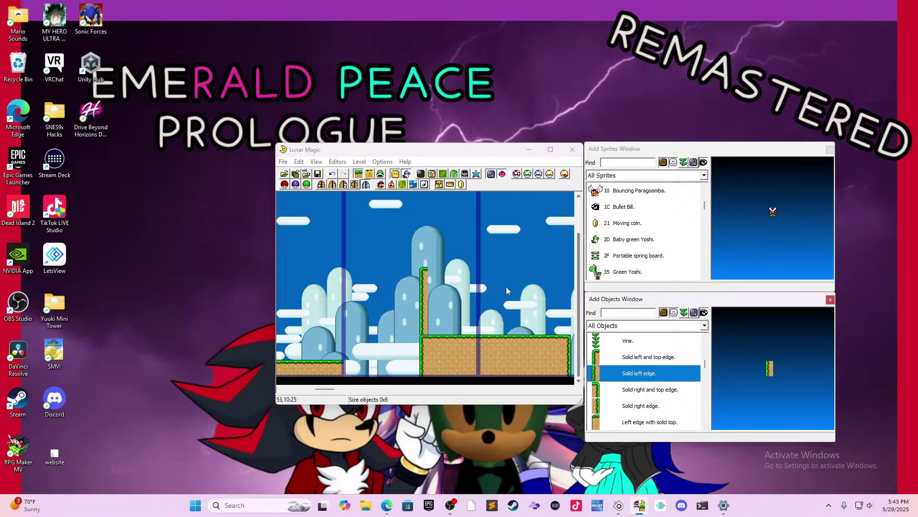
right_click(433, 276)
click(435, 284)
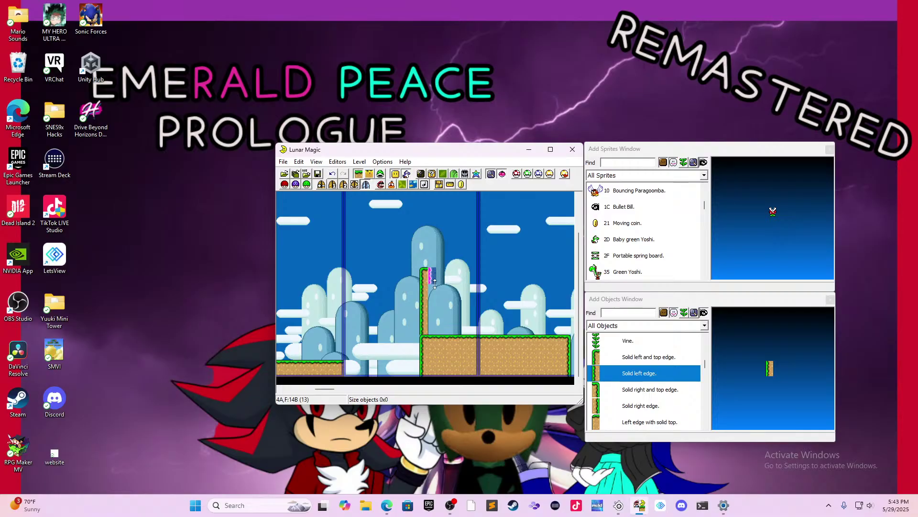
key(Delete)
- Place a Solid right and top edge beside the tall left edge piece on the raised ground, lengthened by 6 tiles to reach the ground
click(626, 393)
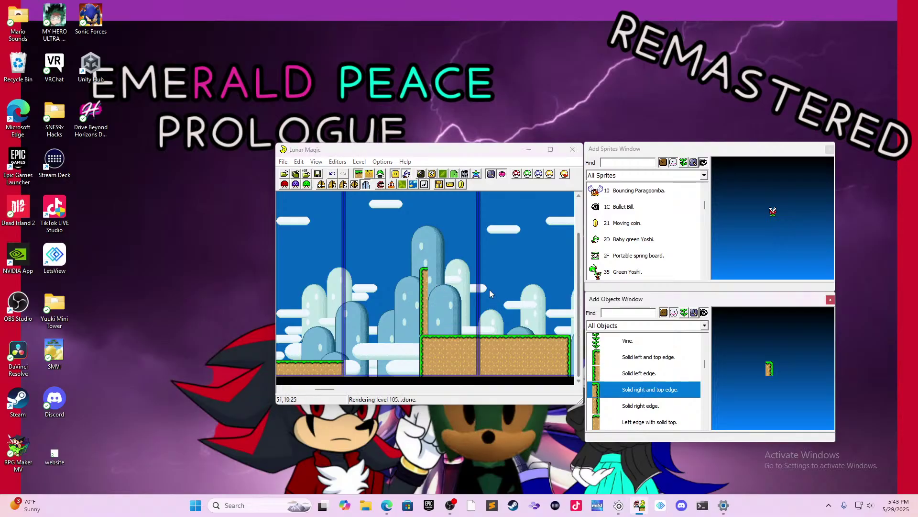
shift+right_click(430, 275)
drag(433, 269, 434, 333)
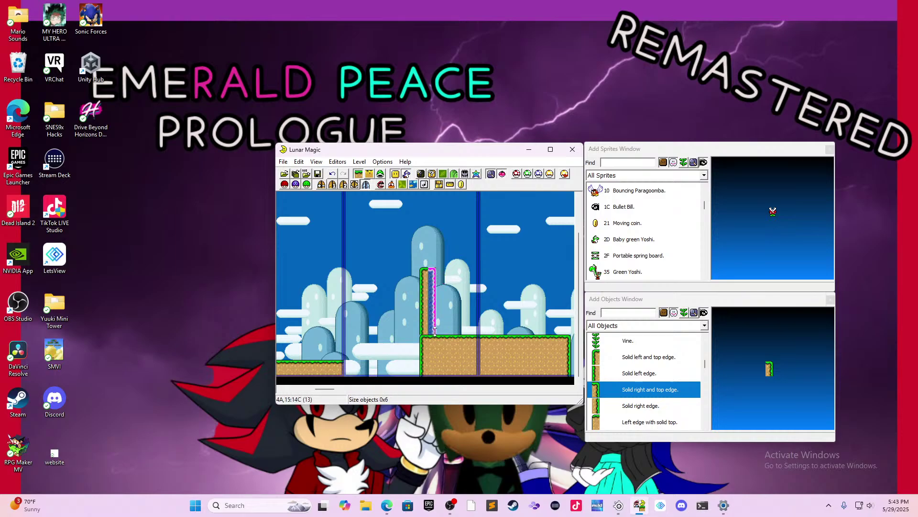
click(441, 320)
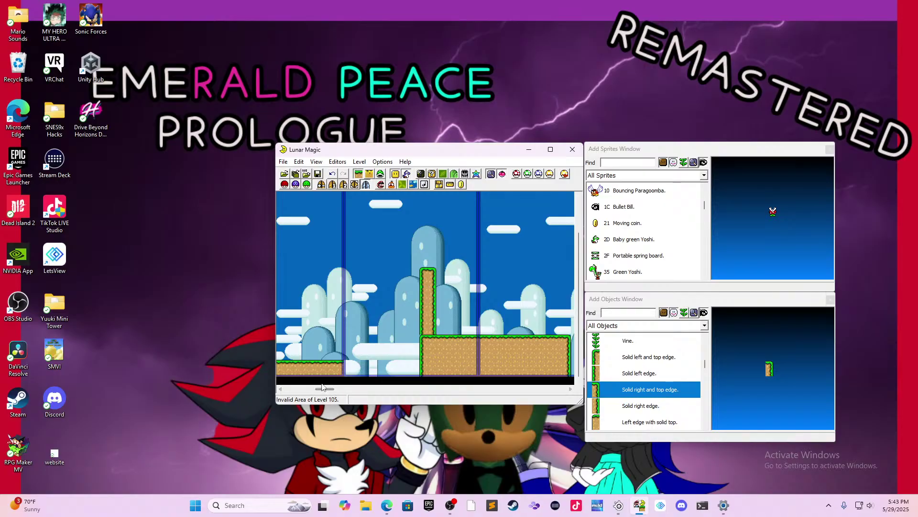
- Place an exit-enabled vertical pipe with its end on top on the lower ground, a few tiles before the gap
drag(329, 391, 323, 394)
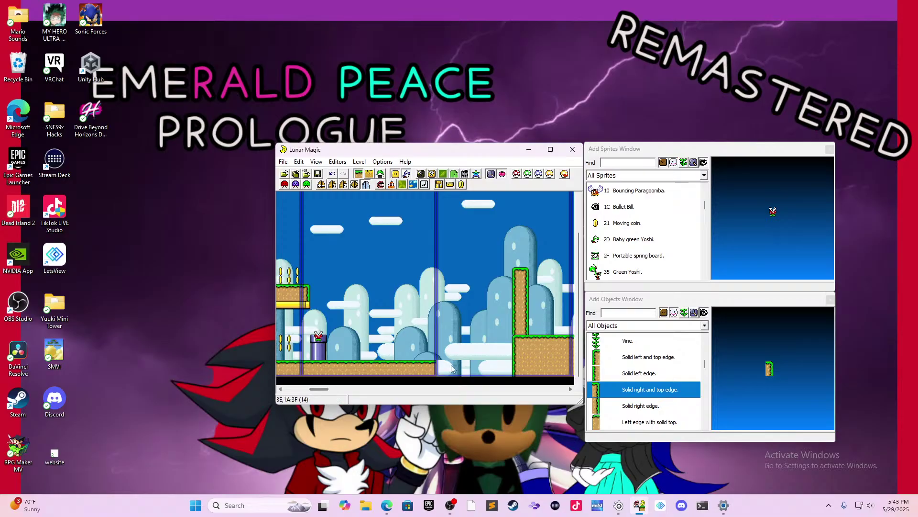
scroll(617, 369, up, 1)
scroll(617, 369, up, 1)
click(325, 350)
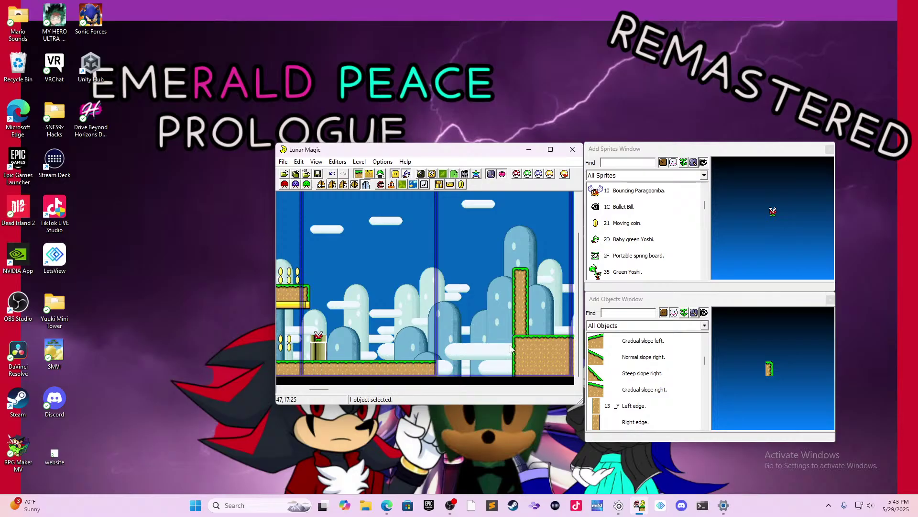
scroll(628, 368, up, 3)
scroll(628, 368, up, 2)
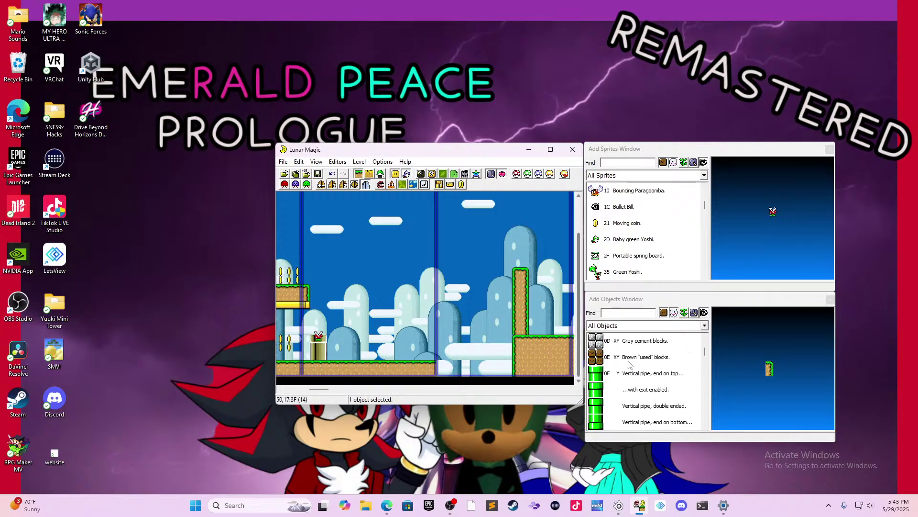
click(655, 388)
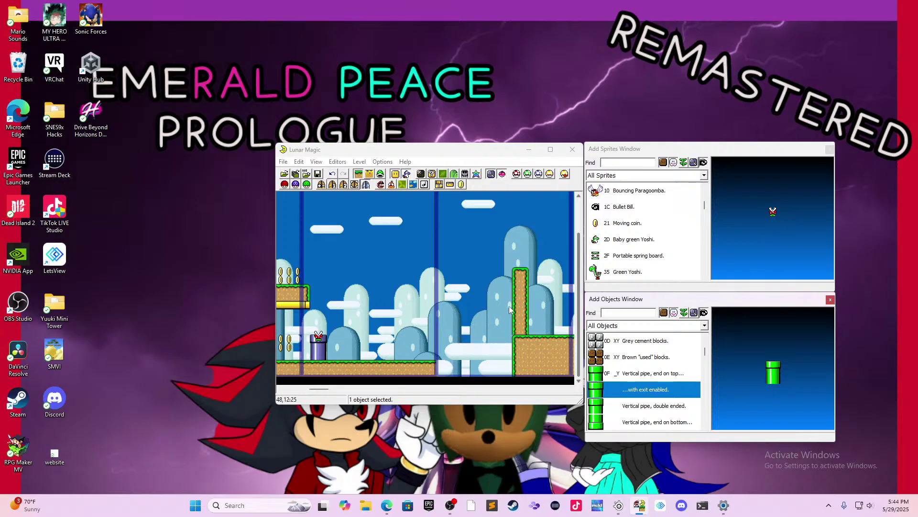
right_click(426, 337)
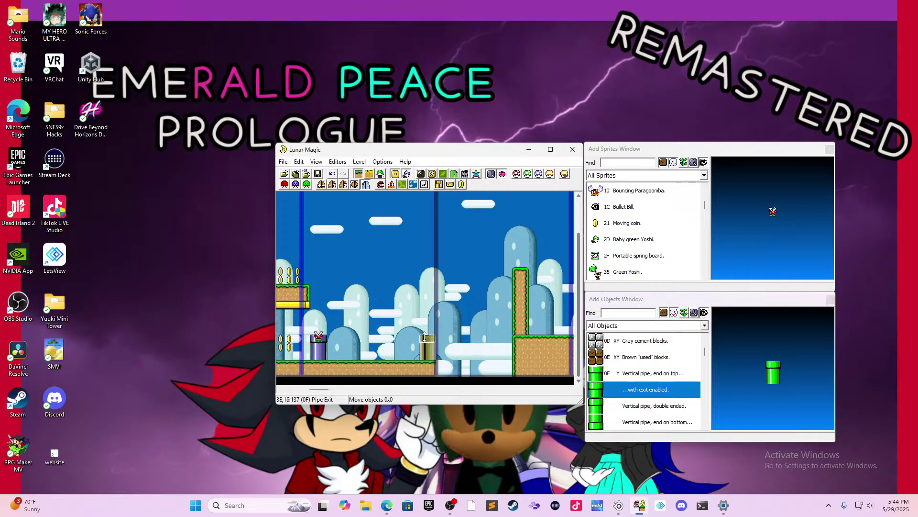
drag(430, 347, 410, 348)
click(427, 340)
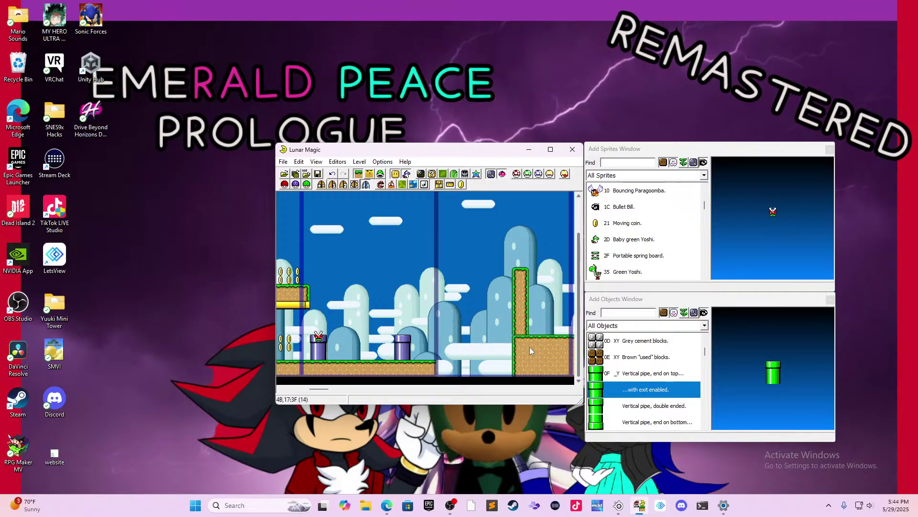
- Place a regular vertical pipe with its end on top on the raised ground, just behind the tall wall
click(651, 373)
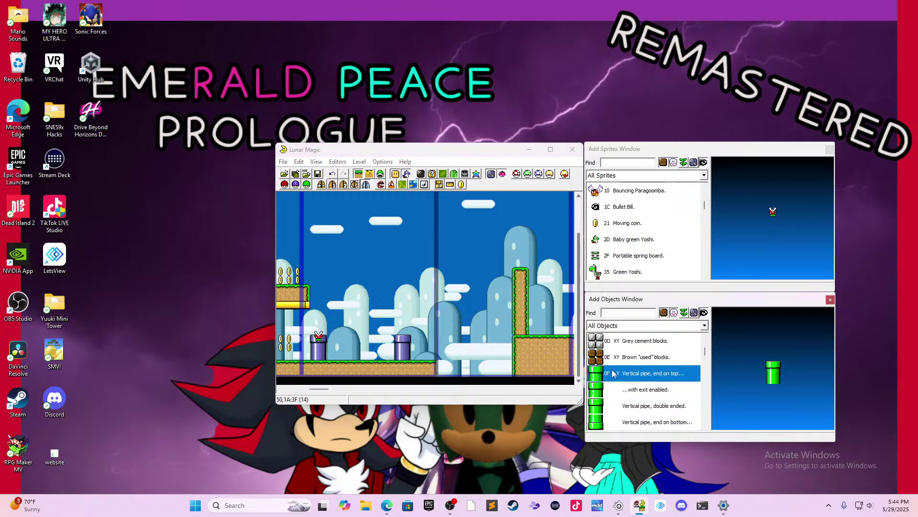
right_click(535, 314)
drag(544, 320, 542, 314)
drag(544, 318, 545, 331)
click(565, 288)
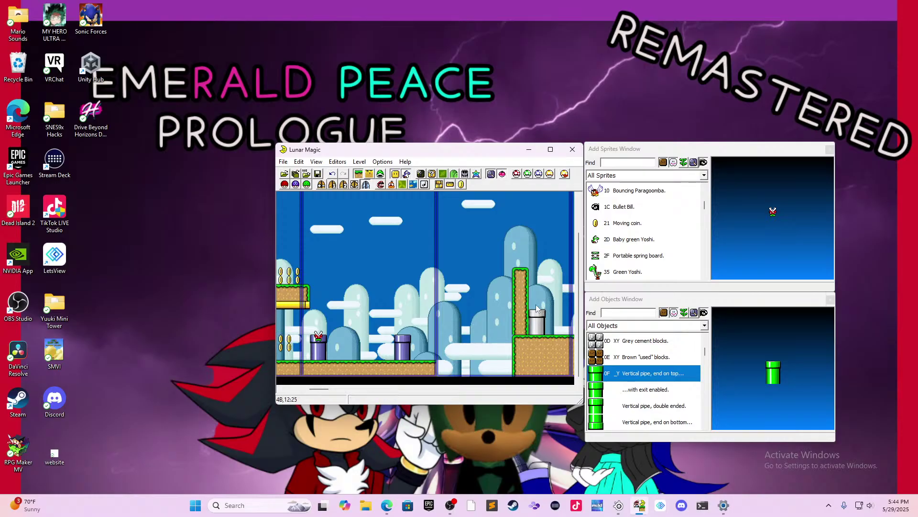
- Try to send the exit-enabled pipe backward, and save the level despite its undefined exit
click(404, 346)
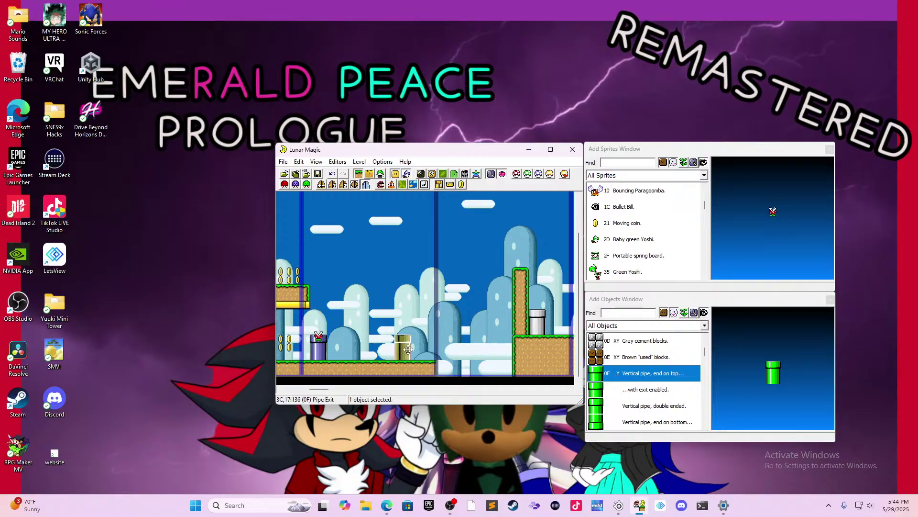
click(412, 302)
key(Page_Down)
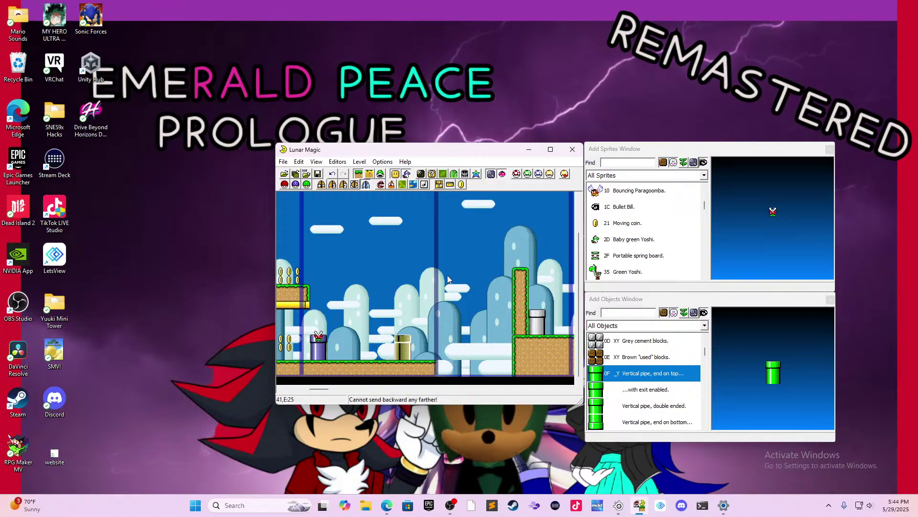
click(317, 174)
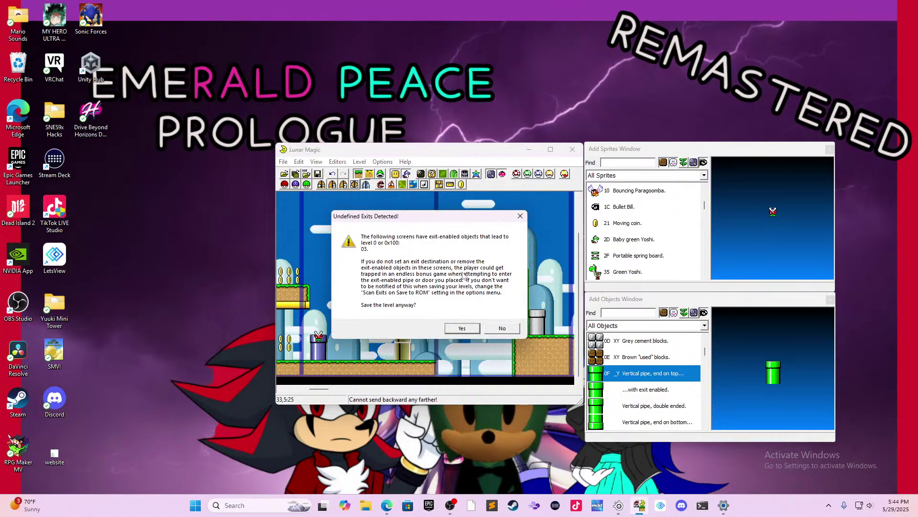
click(466, 327)
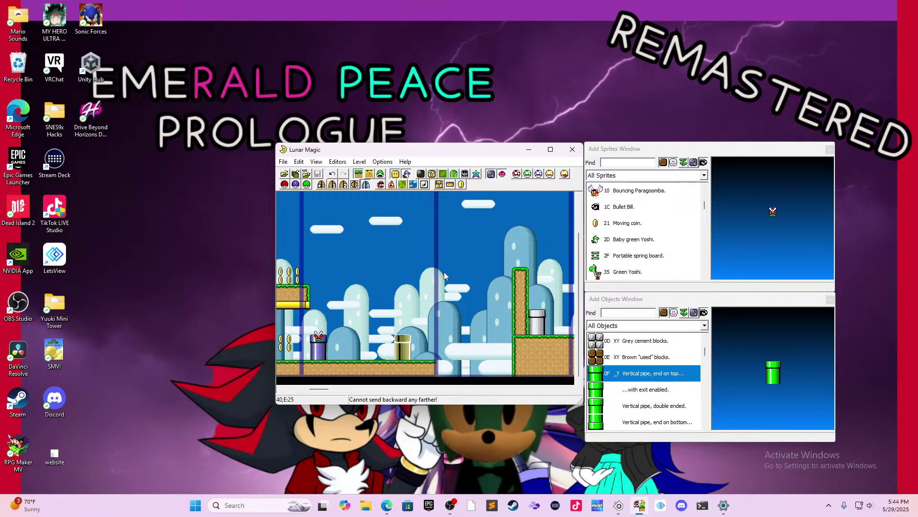
- Try to bring the exit-enabled pipe forward and to send it backward again
drag(578, 258, 578, 216)
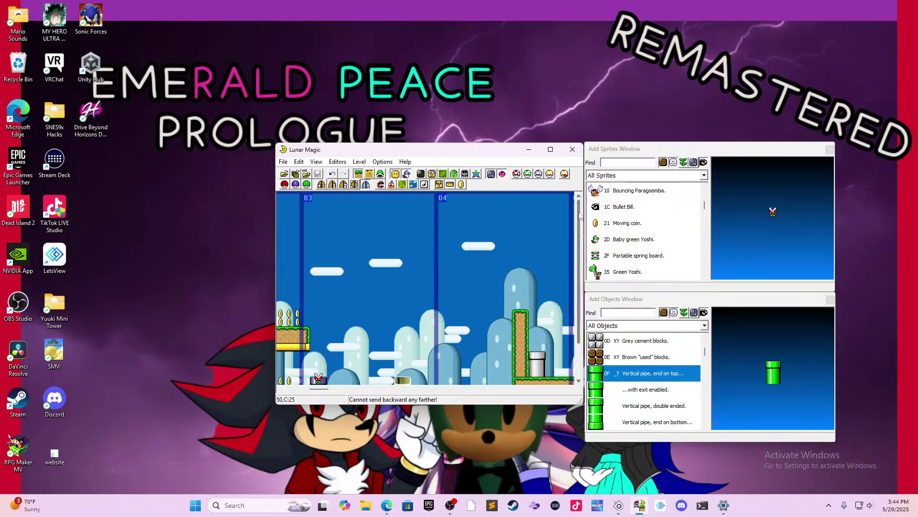
key(Page_Up)
drag(579, 242, 582, 273)
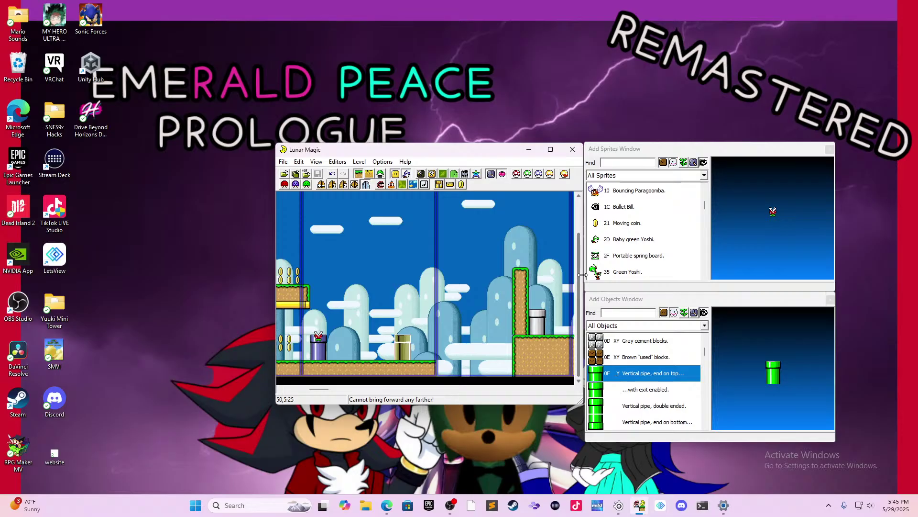
click(384, 311)
click(393, 343)
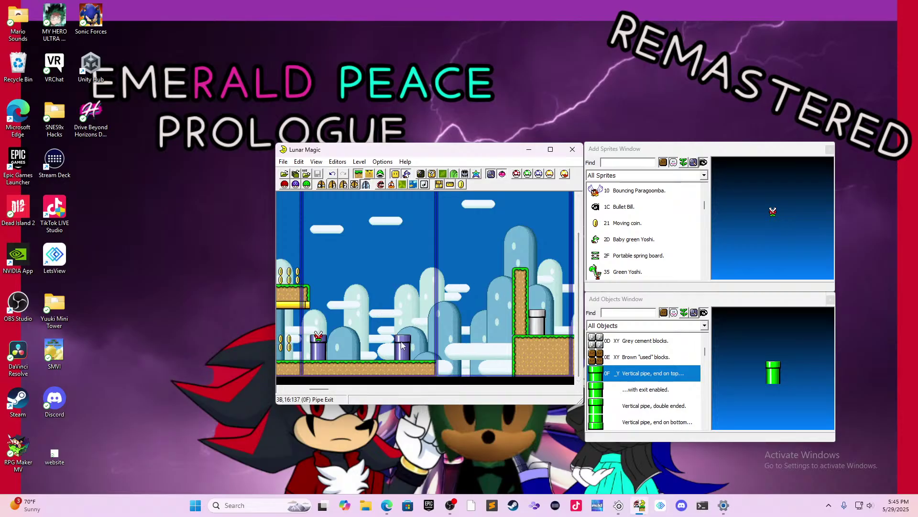
right_click(393, 345)
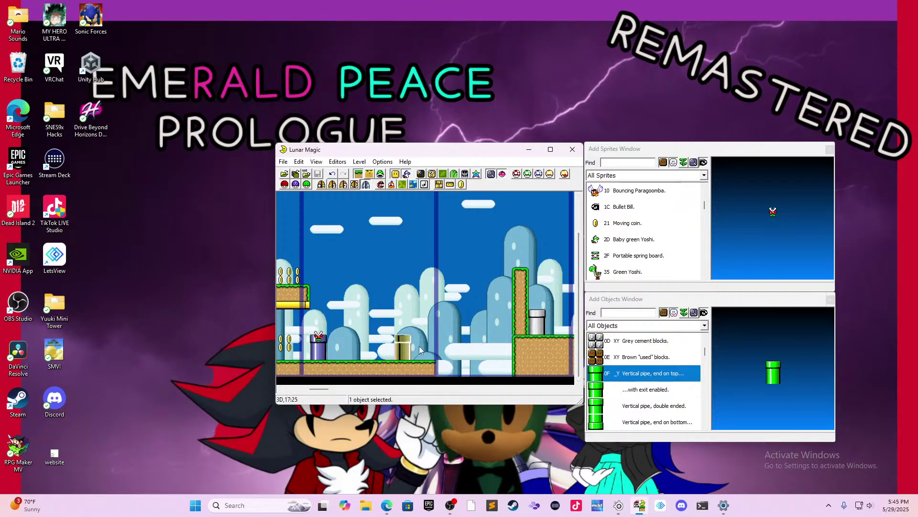
key(Page_Down)
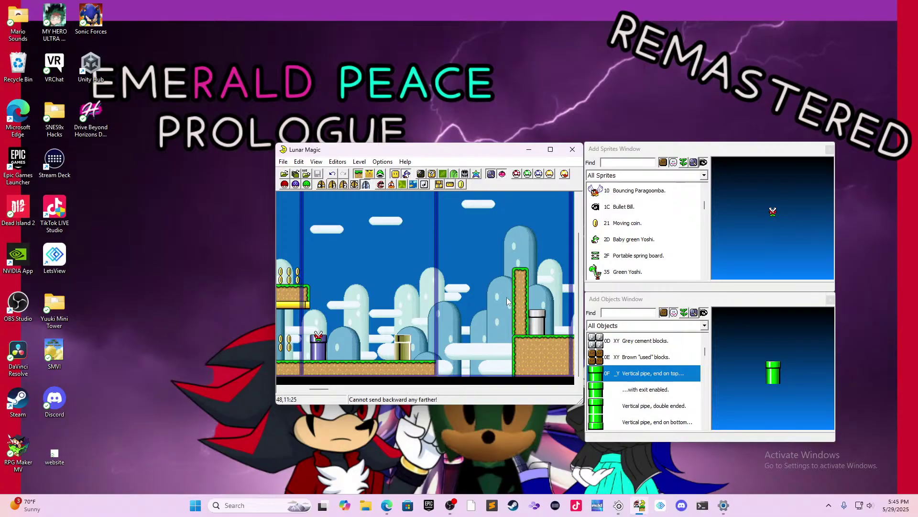
click(572, 320)
- Clear all screen exits and set the exit of screen 3 to number 1, used as a secondary exit
scroll(576, 295, up, 3)
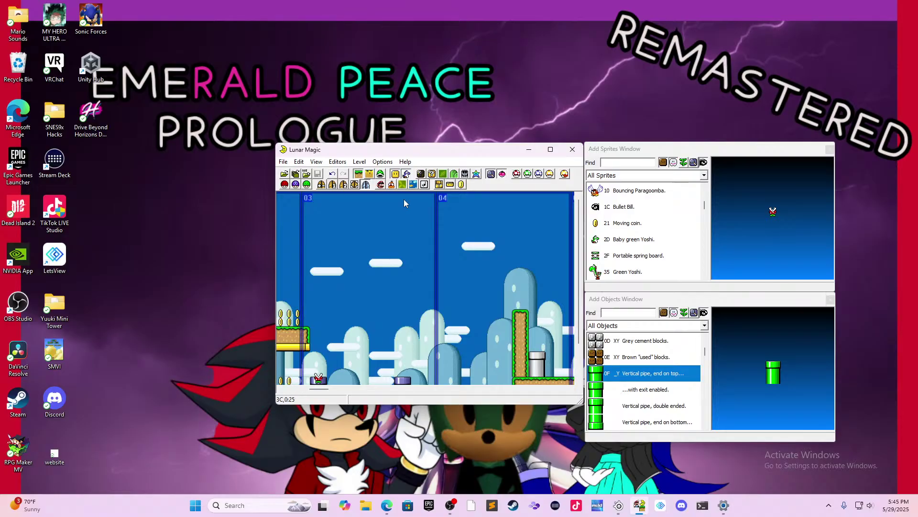
click(321, 186)
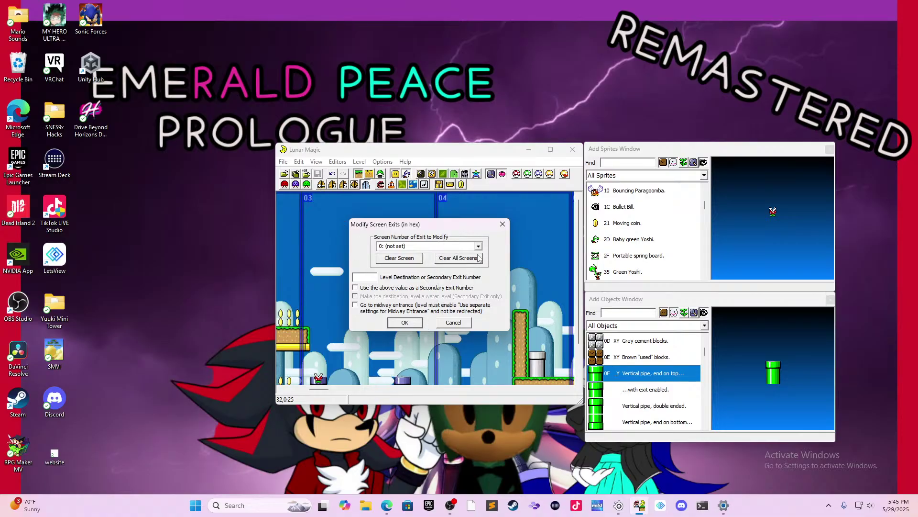
click(454, 262)
click(454, 262)
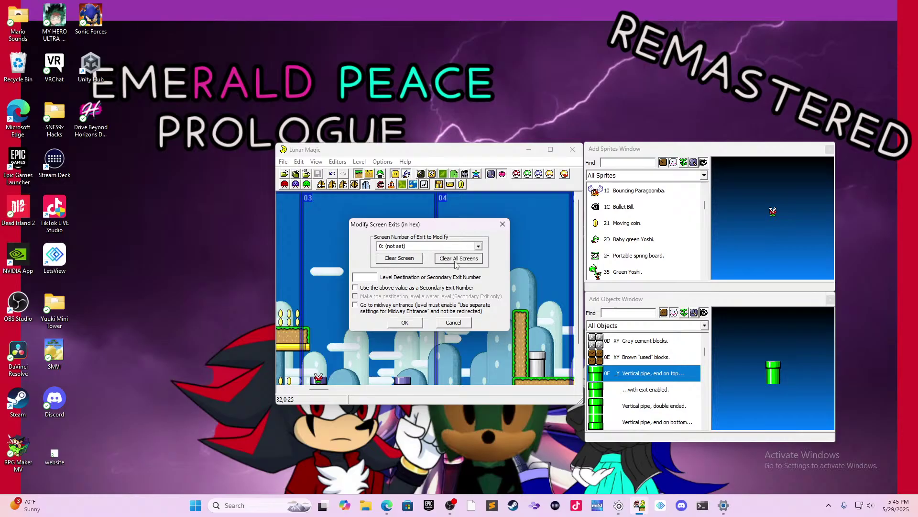
click(454, 262)
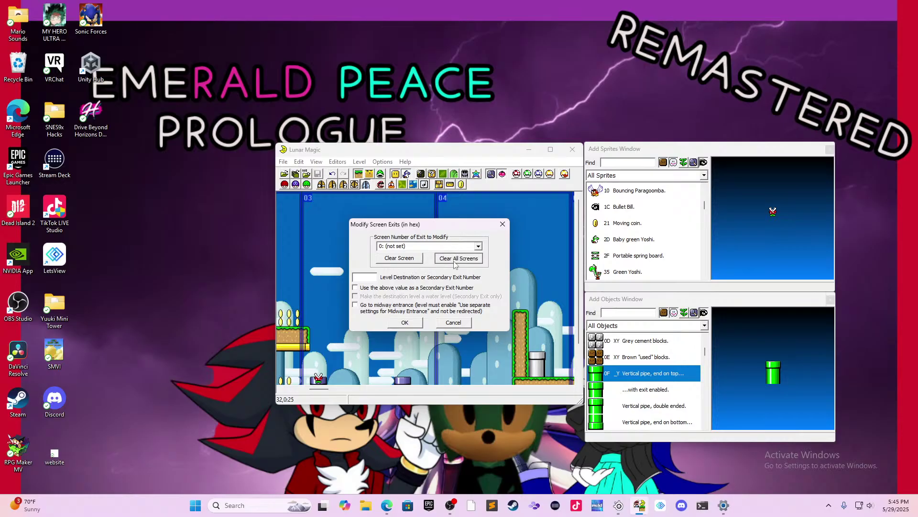
click(479, 246)
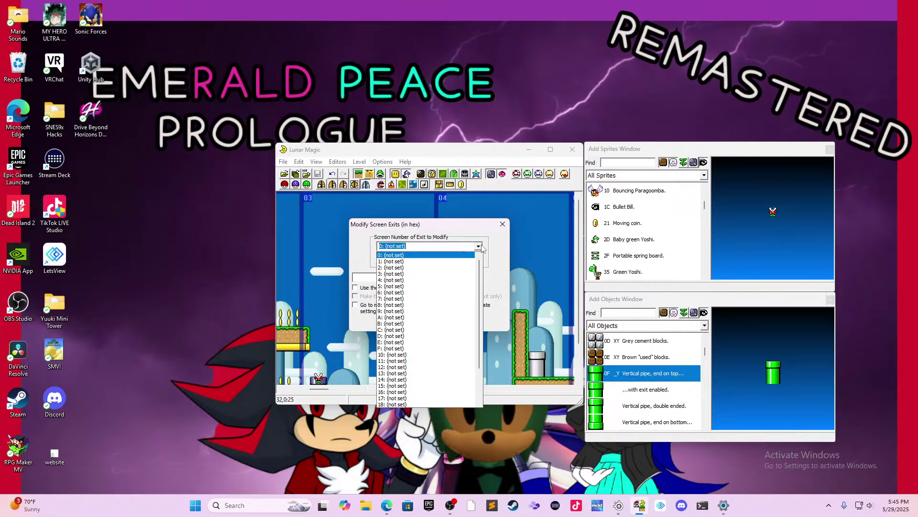
click(417, 274)
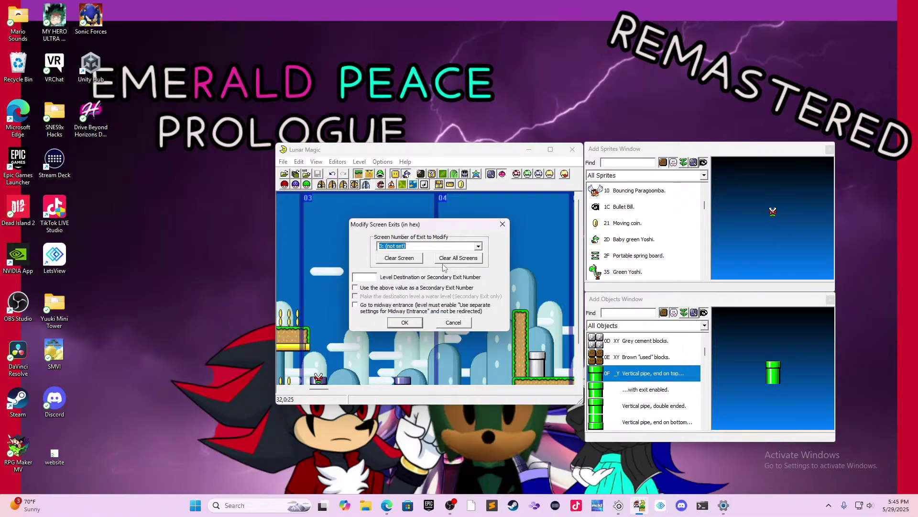
click(373, 289)
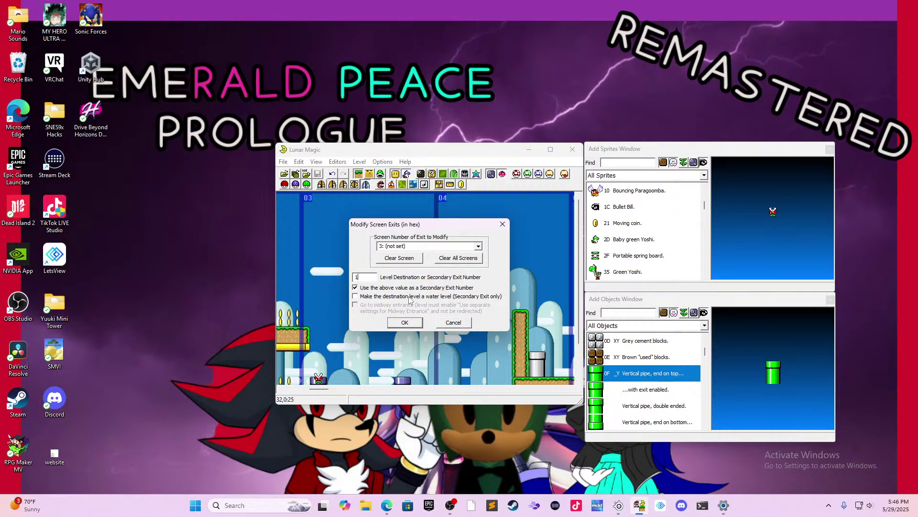
click(405, 322)
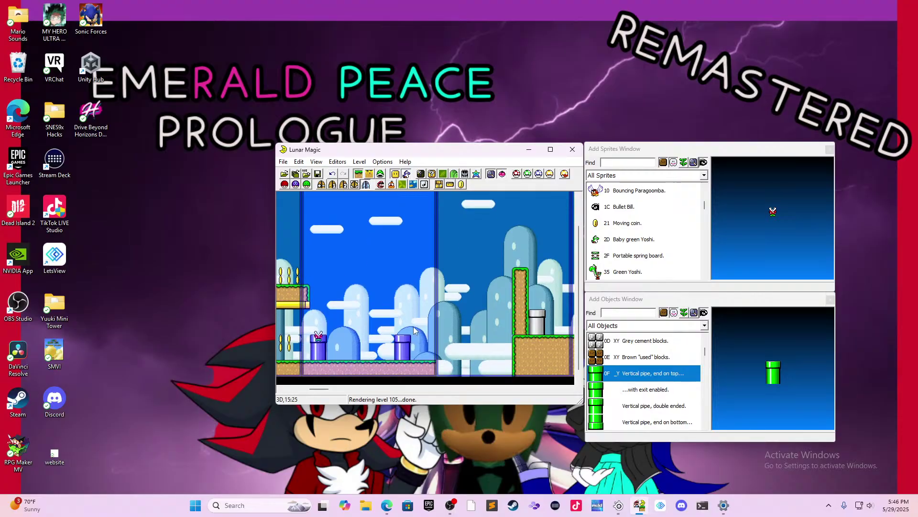
- Choose slot 1 in the secondary entrance settings and clear all secondary entrances for all levels
scroll(414, 325, up, 3)
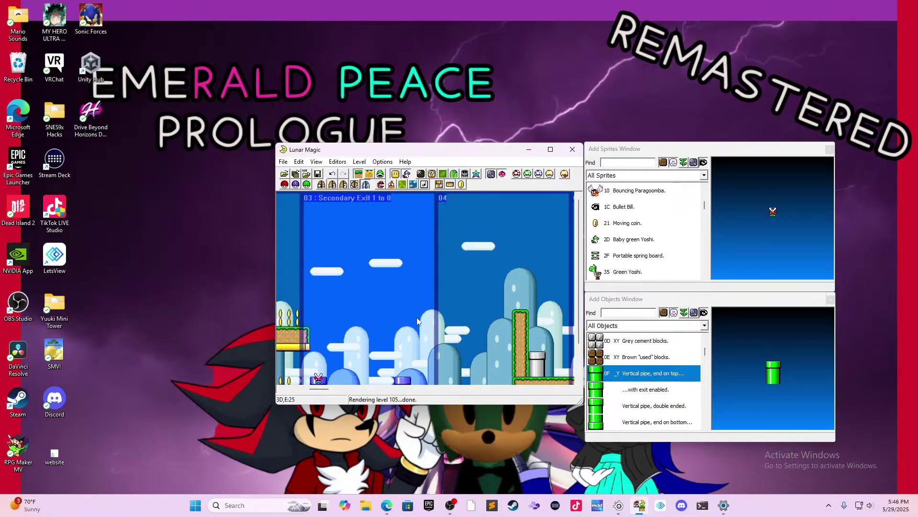
click(343, 185)
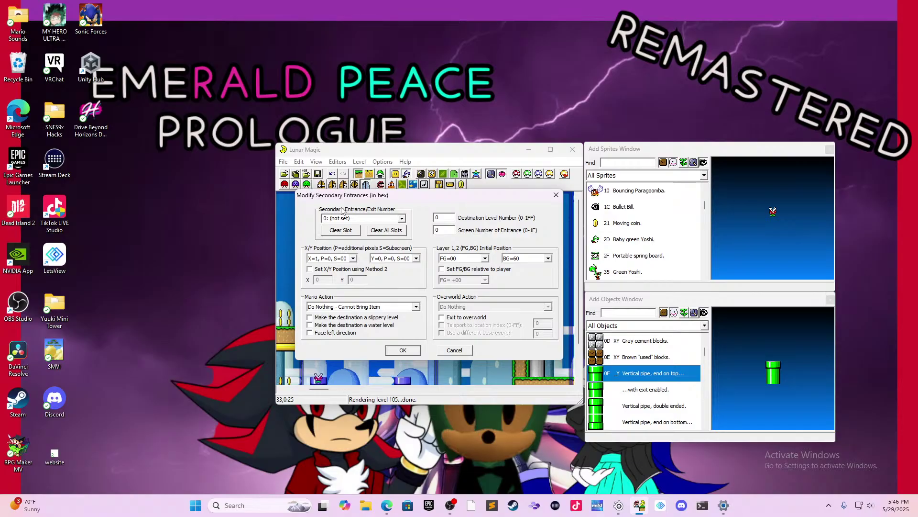
drag(362, 200, 556, 213)
click(559, 231)
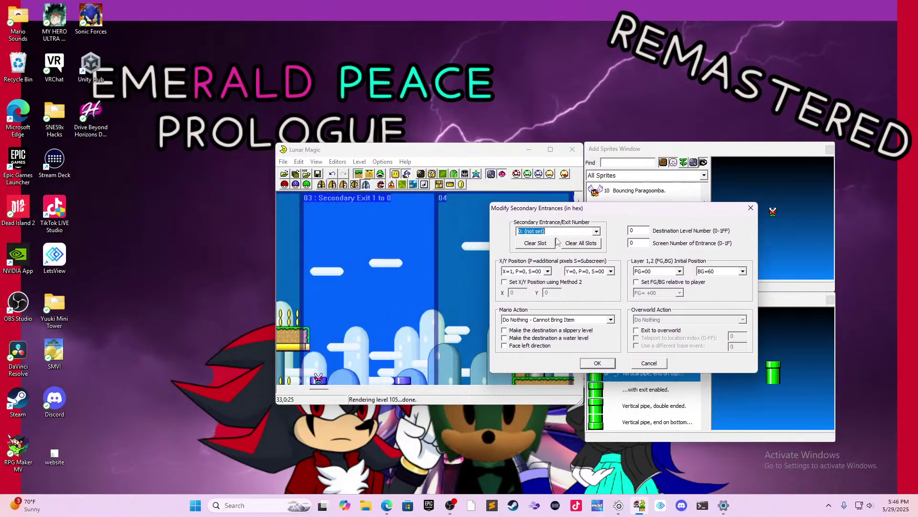
click(596, 231)
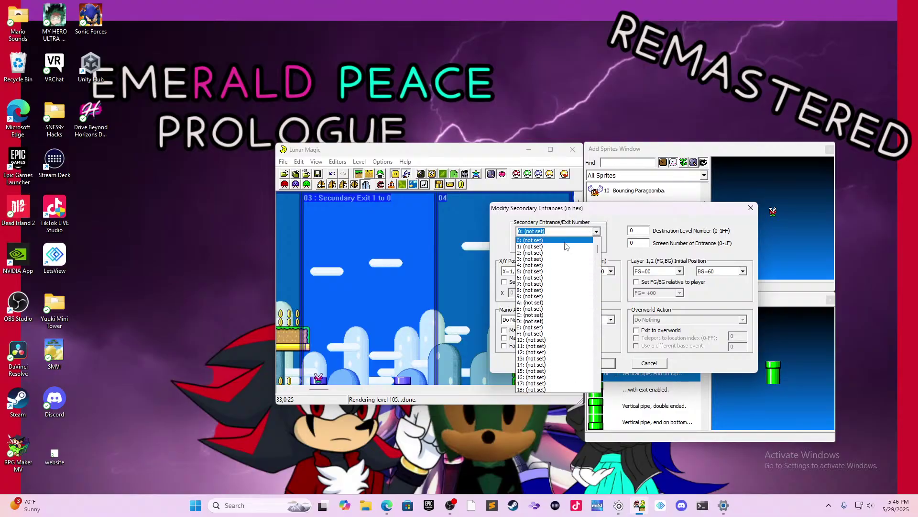
click(544, 247)
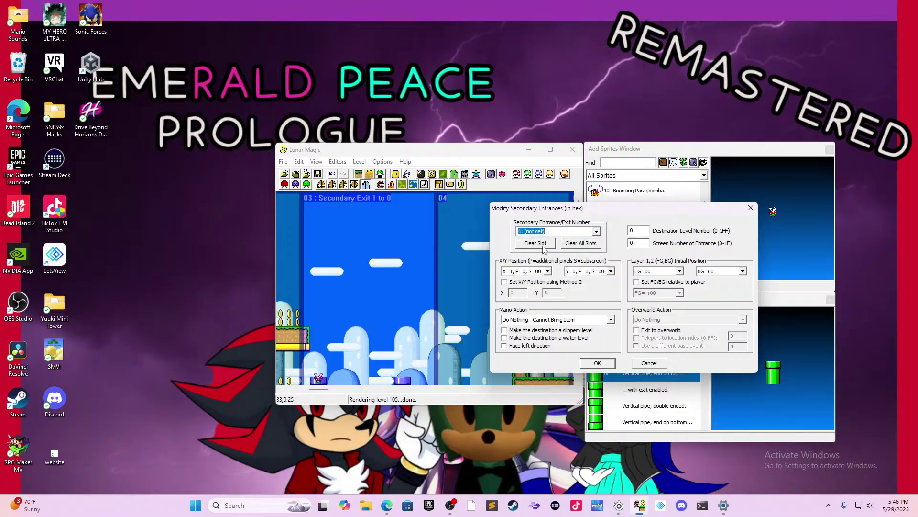
click(566, 245)
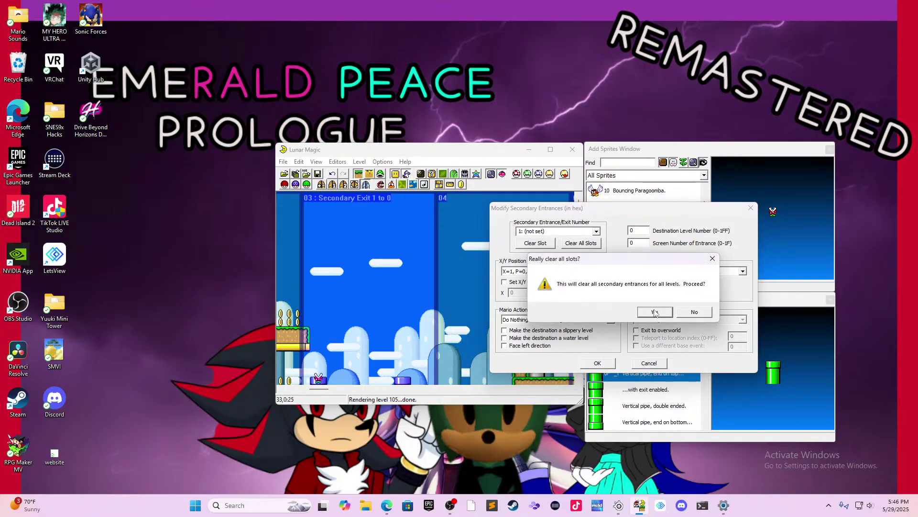
click(655, 313)
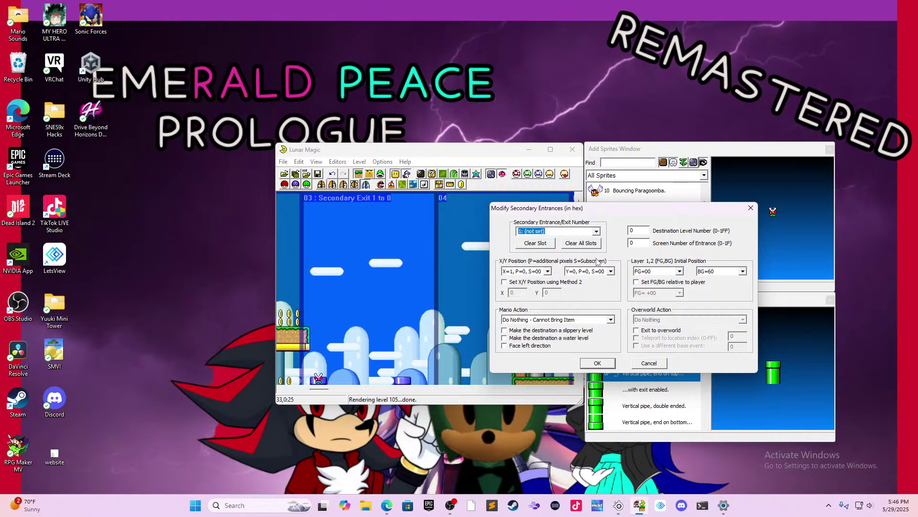
- Set secondary entrance 1 to destination level 105, screen 04, with the Mario action Vertical Pipe Exit Up
click(633, 232)
text(105)
click(640, 244)
click(555, 320)
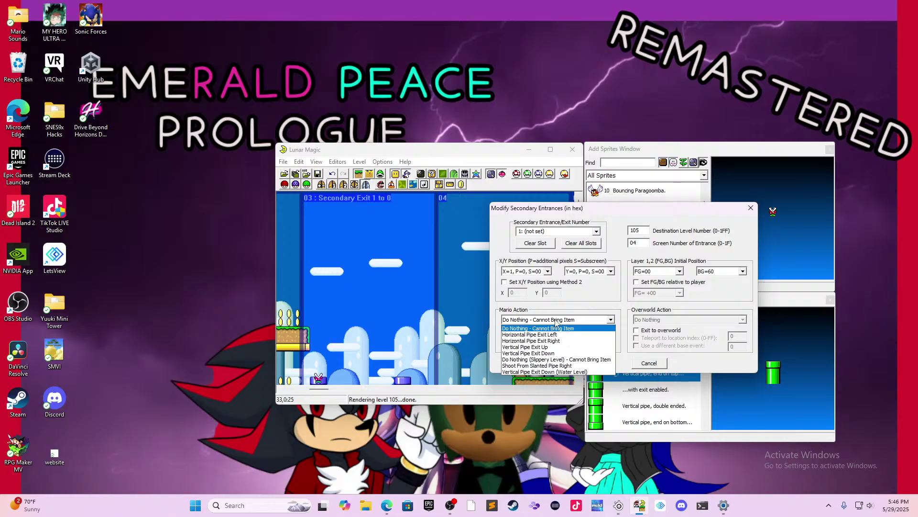
click(548, 347)
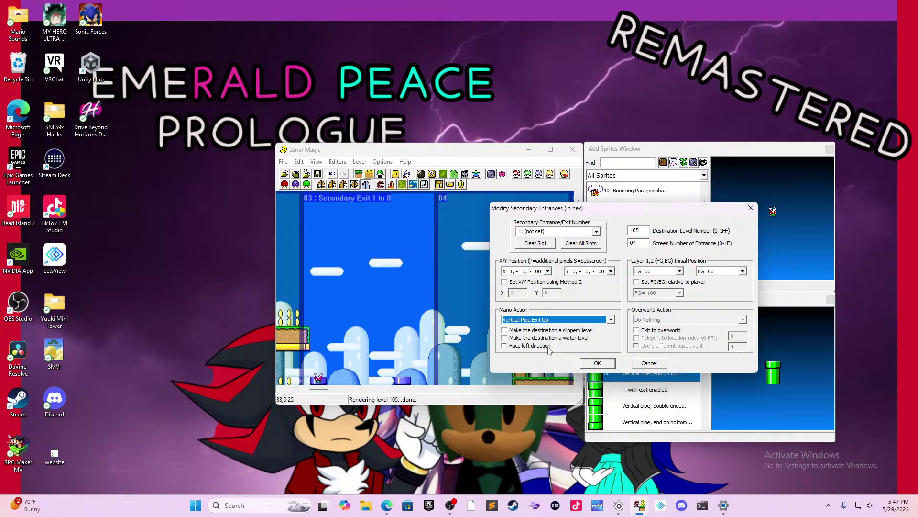
click(591, 363)
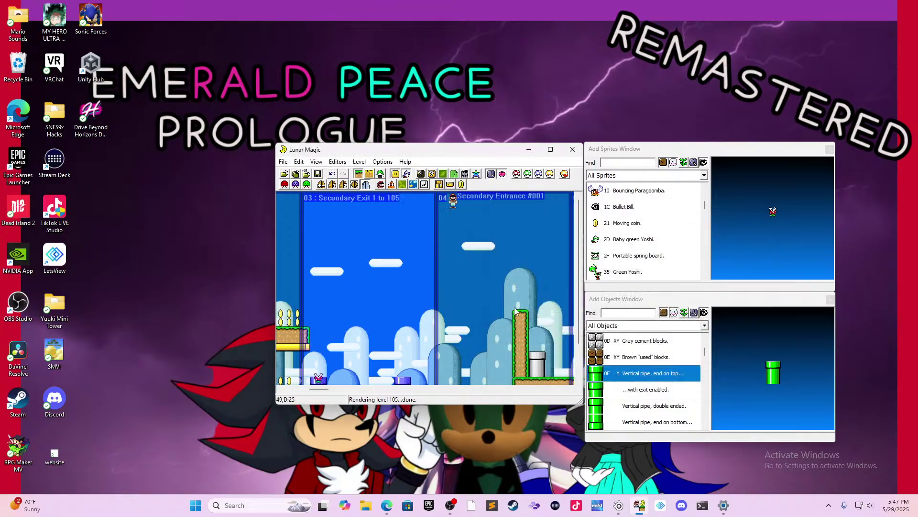
- Move the secondary entrance marker in sprite editing mode onto the top of the pipe behind the tall wall, and save the level
click(453, 202)
click(381, 174)
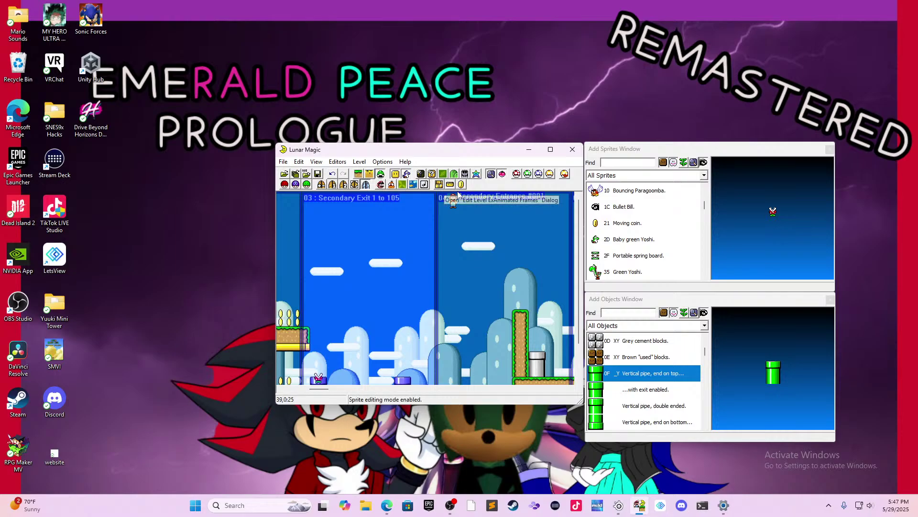
mouse_move(453, 201)
mouse_down()
mouse_move(531, 300)
mouse_move(544, 339)
mouse_move(538, 355)
mouse_up()
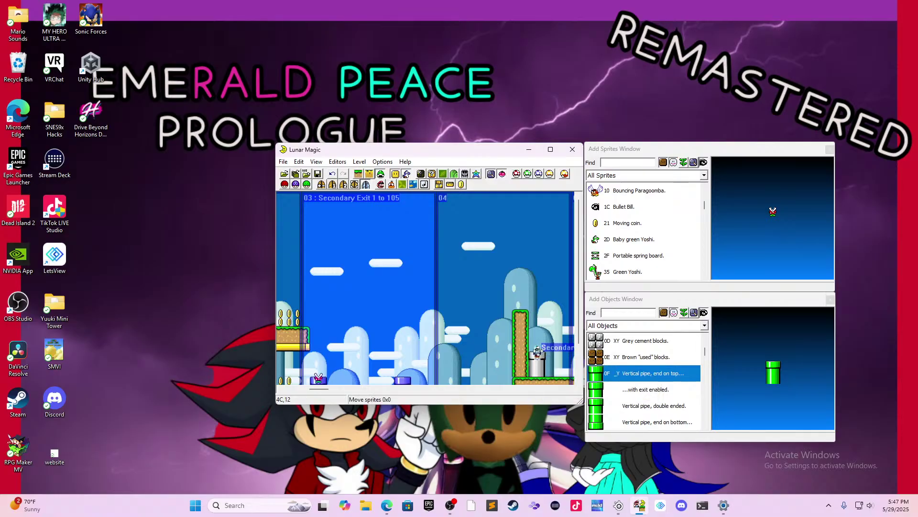
scroll(538, 355, down, 3)
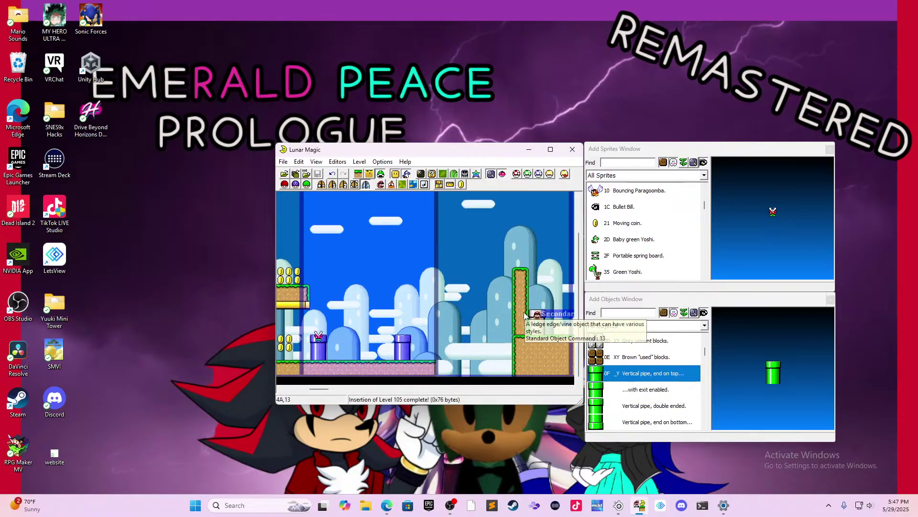
drag(536, 314, 537, 304)
key(ctrl+s)
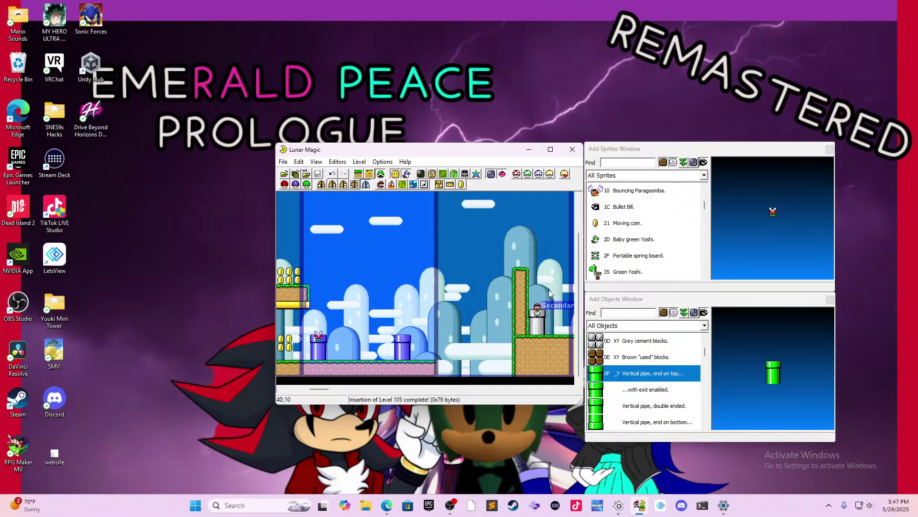
- Run the hack in the emulator, start a game and enter Yoshi's Island 1 from the overworld
key(F5)
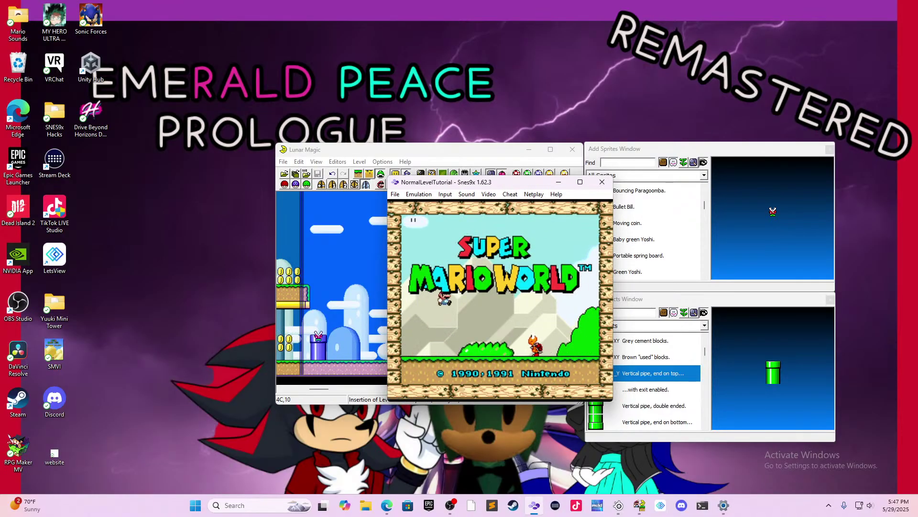
key(Return)
key(Return)
key(Return)
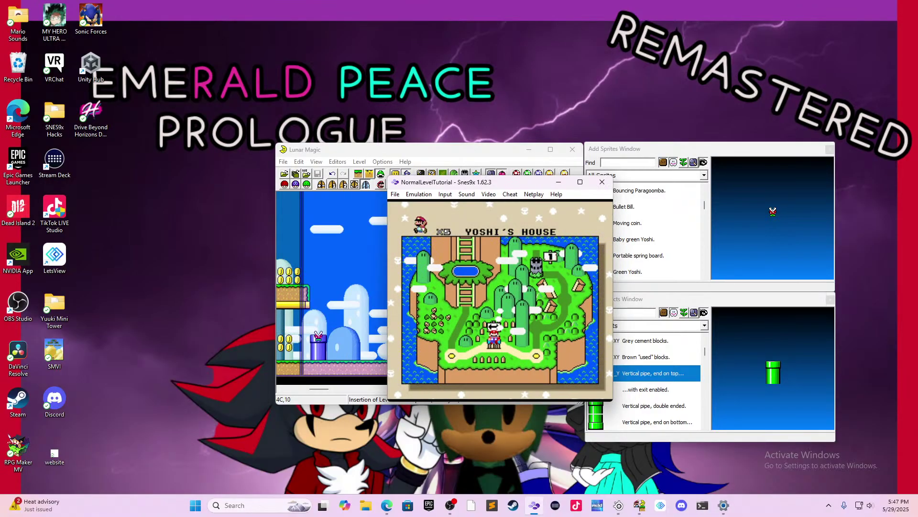
key(Left)
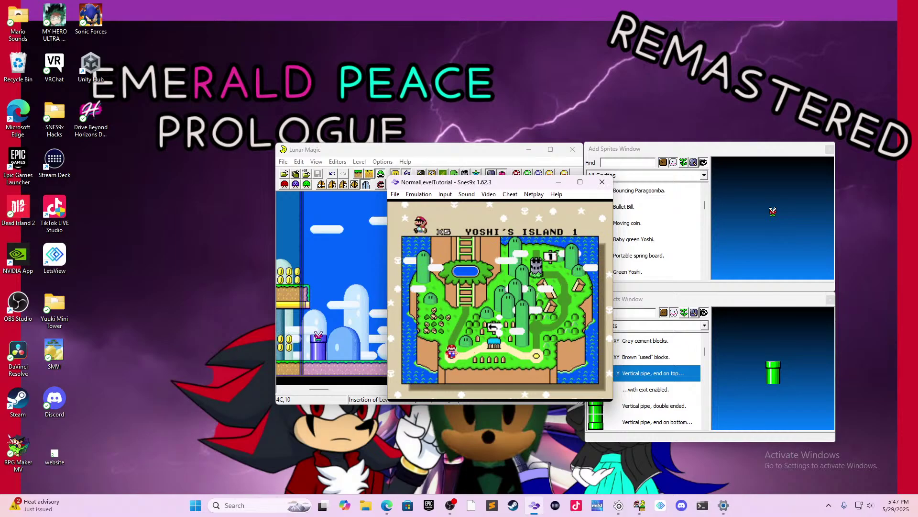
key(c)
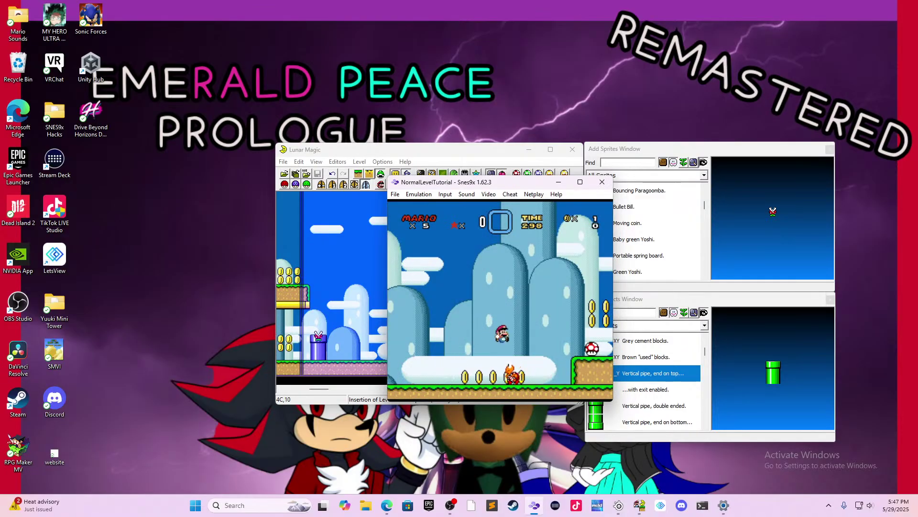
- Playtest the level up to the exit-enabled pipe, travel through it to the pipe behind the wall, and close the emulator
key(c)
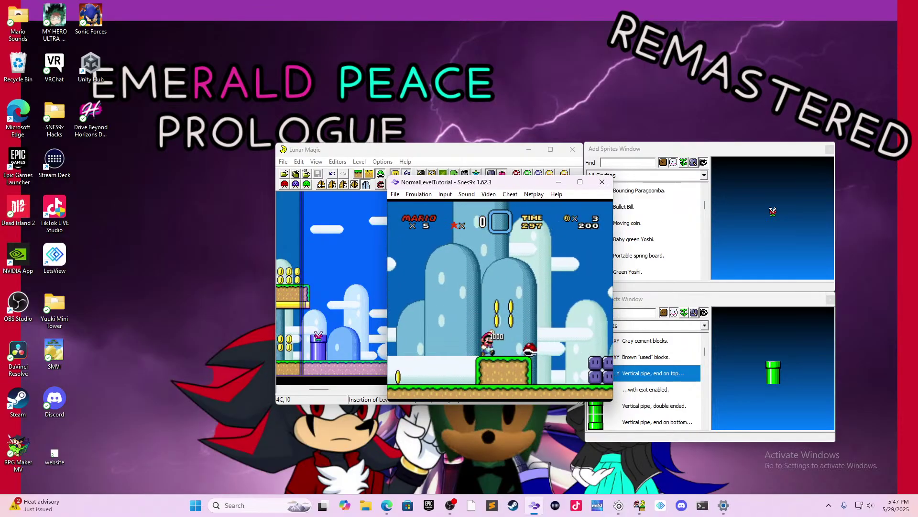
key(Right)
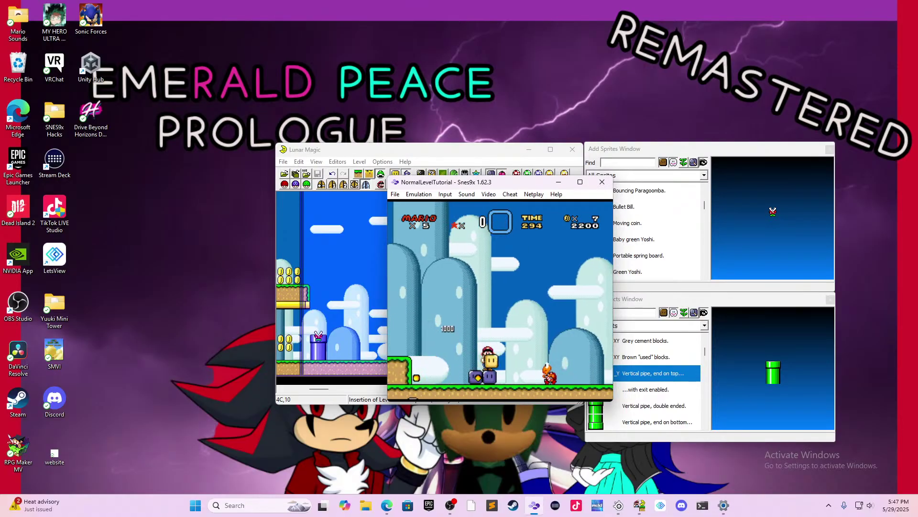
key(Right)
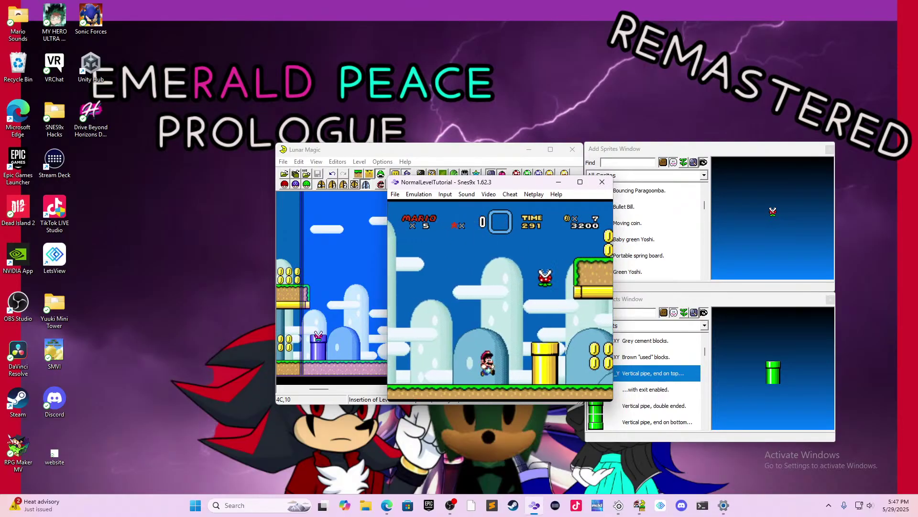
key(Right)
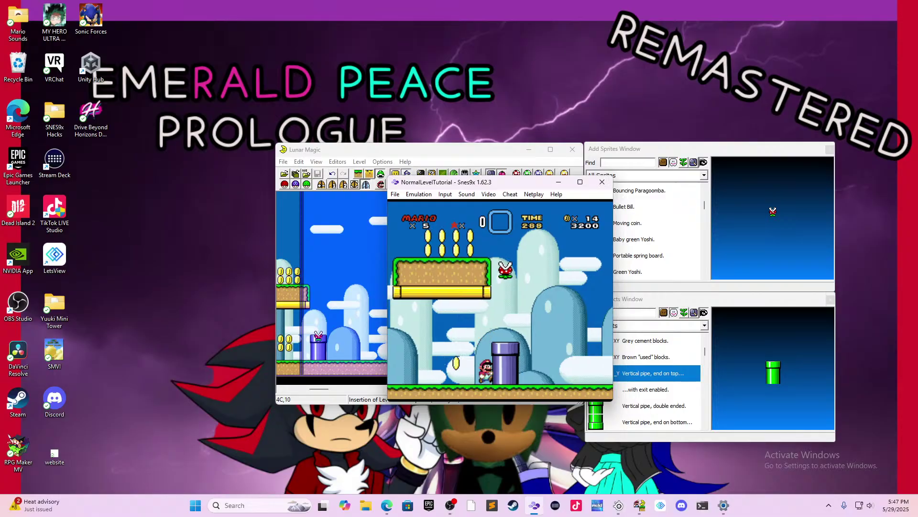
key(Right)
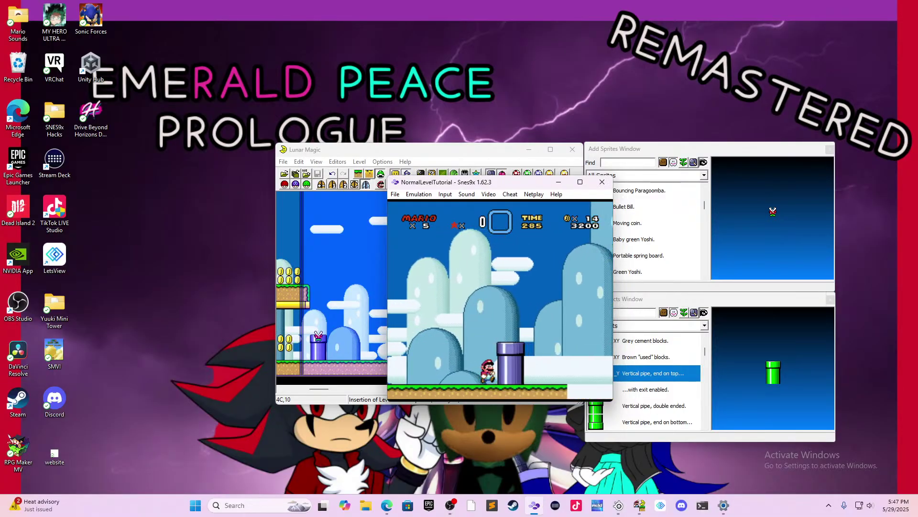
key(Right)
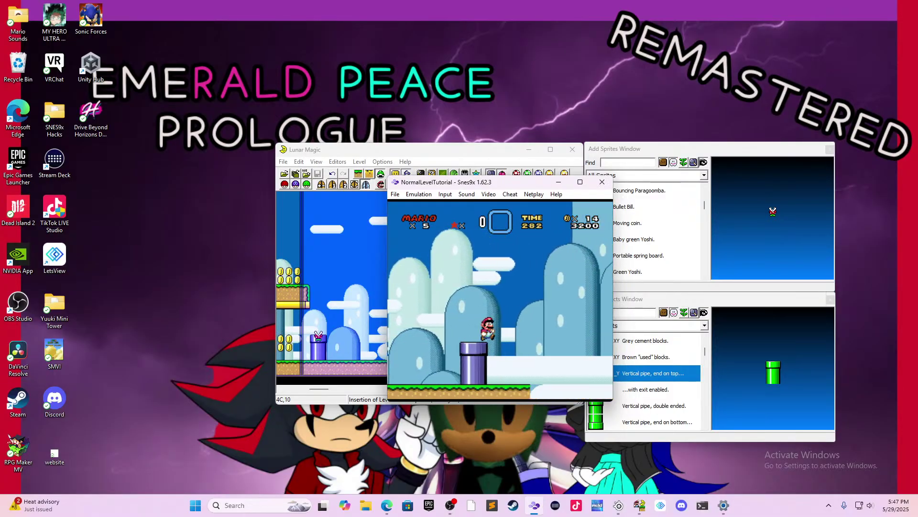
key(Down)
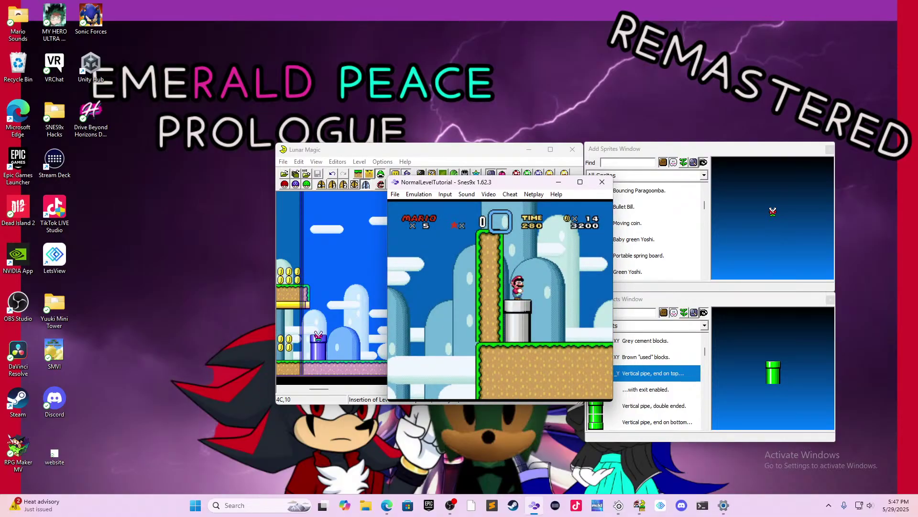
key(c)
key(c)
click(603, 182)
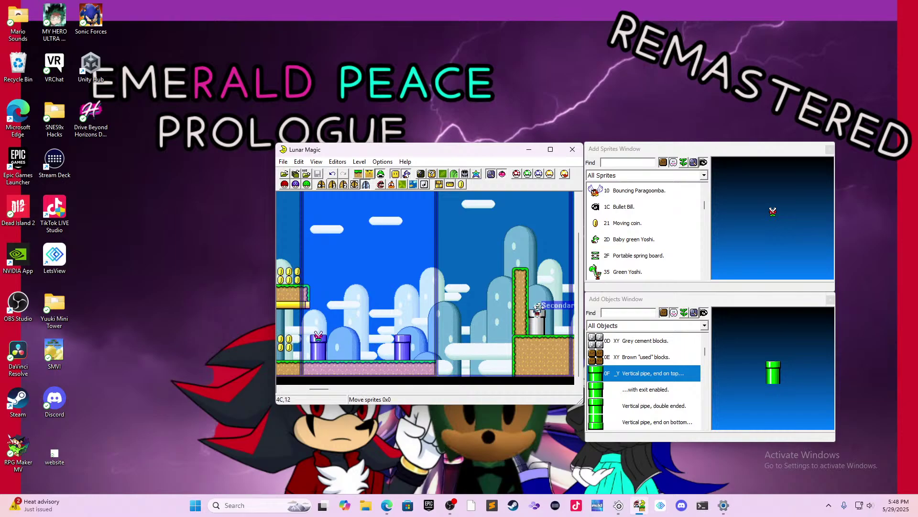
- Lower the secondary entrance marker by one tile into the pipe behind the tall wall
drag(536, 310, 537, 318)
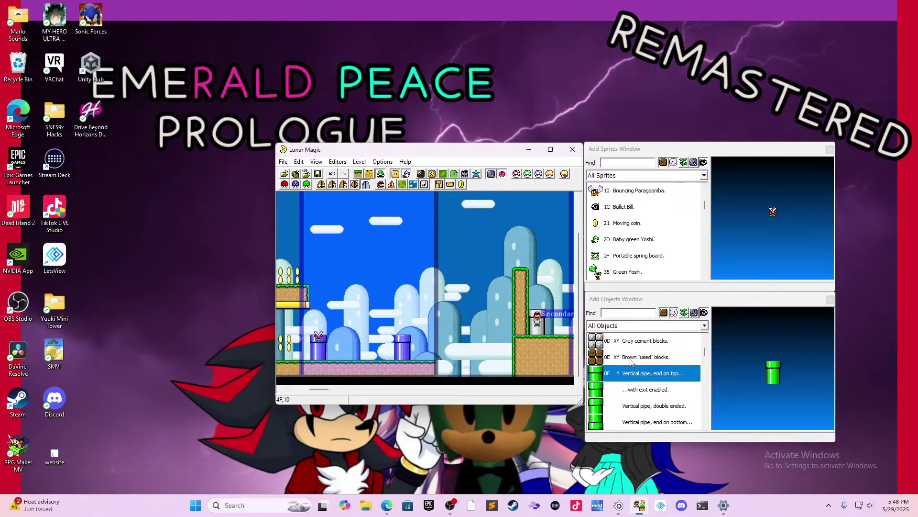
- Cap the end of the ground past the exit-enabled pipe with a solid right and top edge, and save the level
click(358, 173)
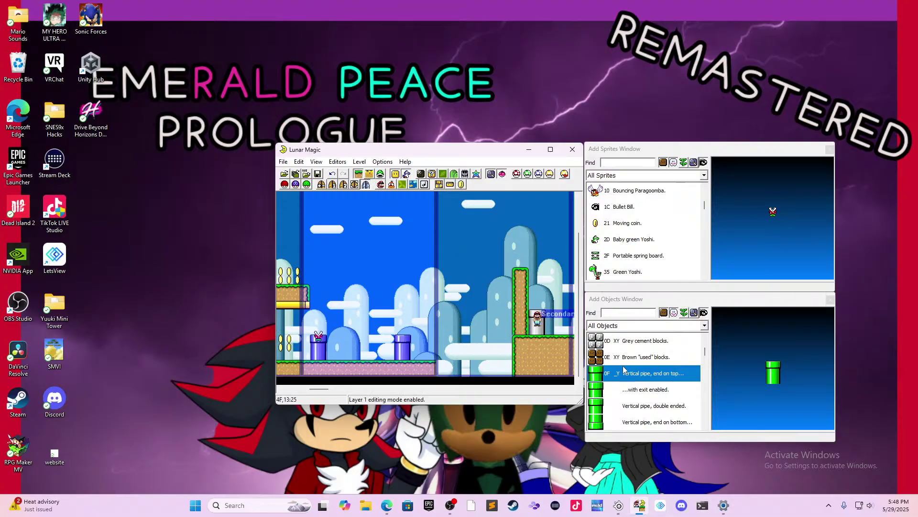
scroll(682, 380, up, 2)
scroll(682, 381, up, 3)
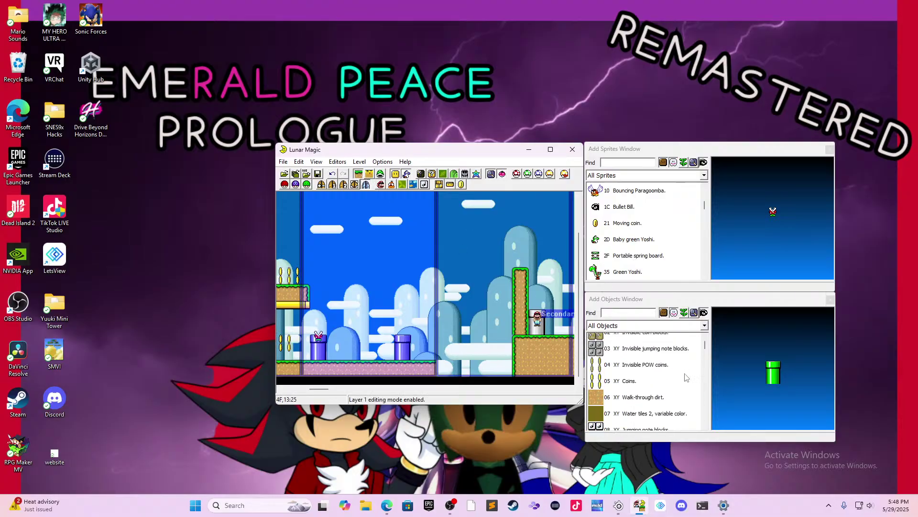
scroll(687, 376, down, 5)
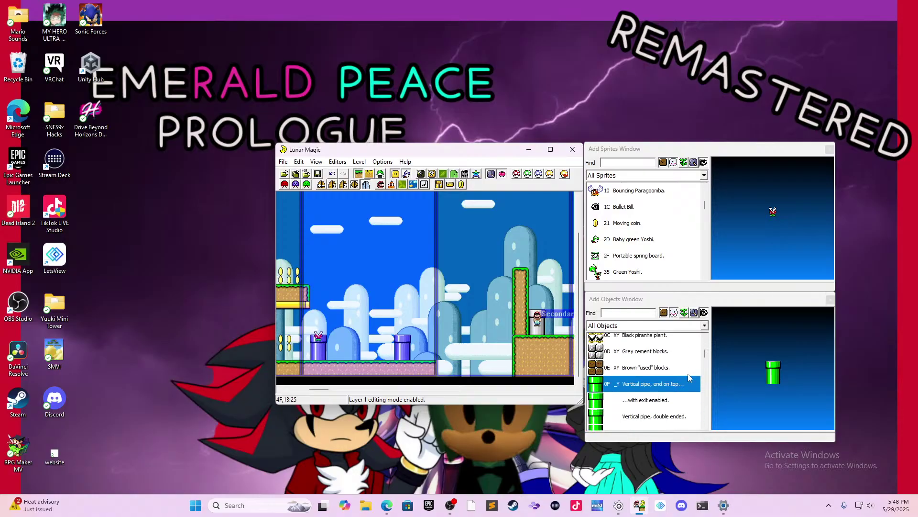
scroll(674, 382, down, 4)
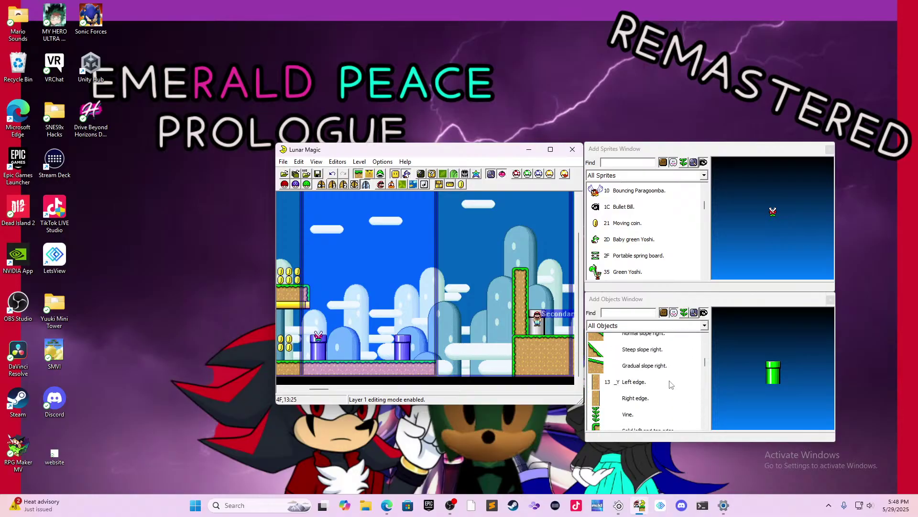
click(648, 390)
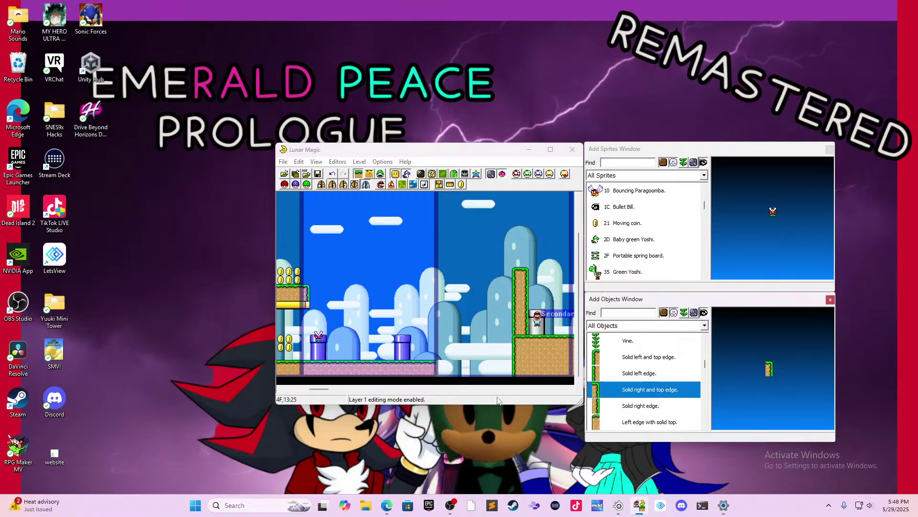
right_click(442, 368)
click(447, 370)
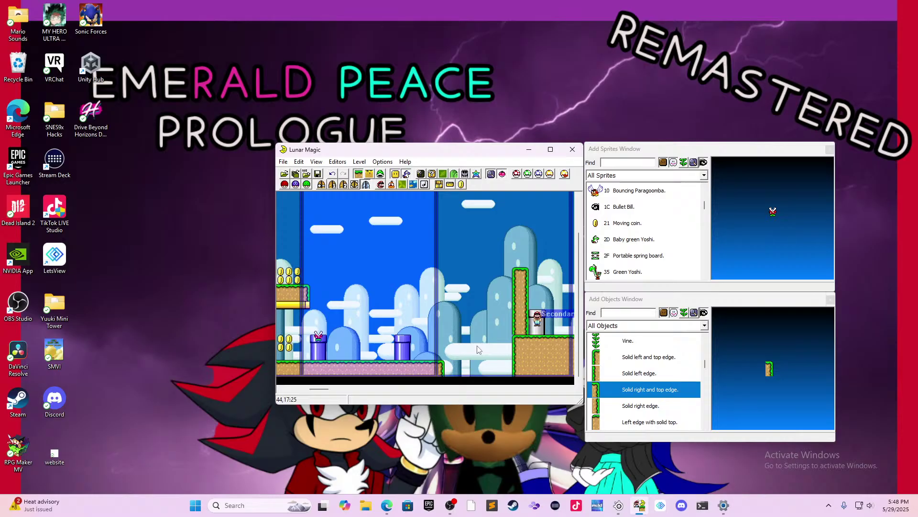
key(ctrl+s)
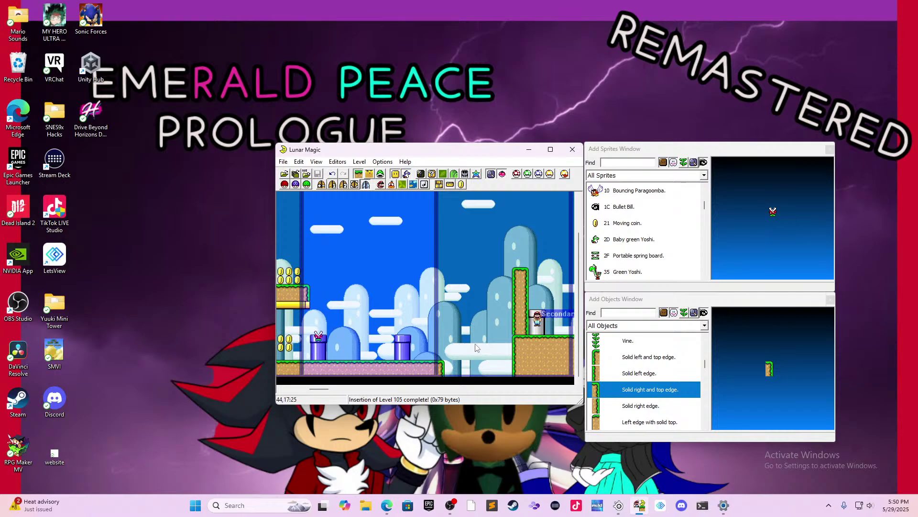
- Try to send the exit-enabled pipe on screen 3 backward in the object order
click(403, 344)
key(Page_Down)
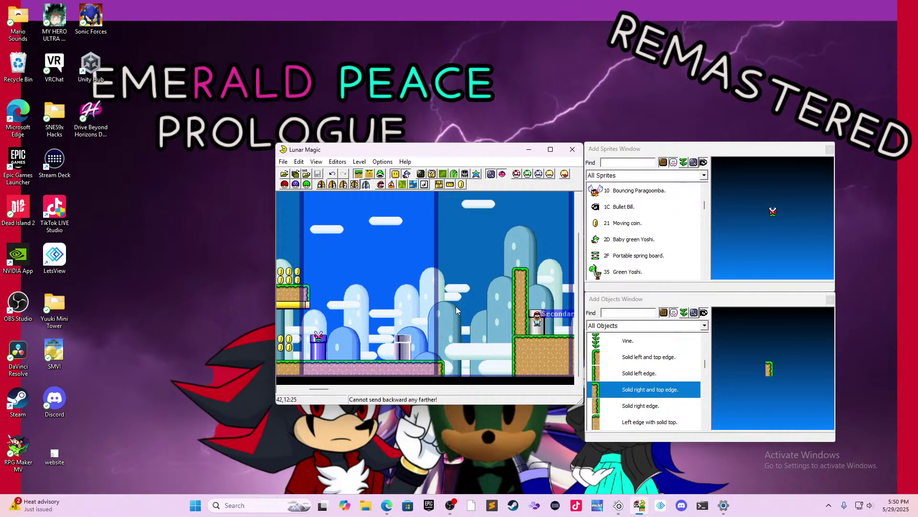
- Try to send the exit-enabled pipe on screen 3 backward and bring it forward in the object order
scroll(479, 244, up, 2)
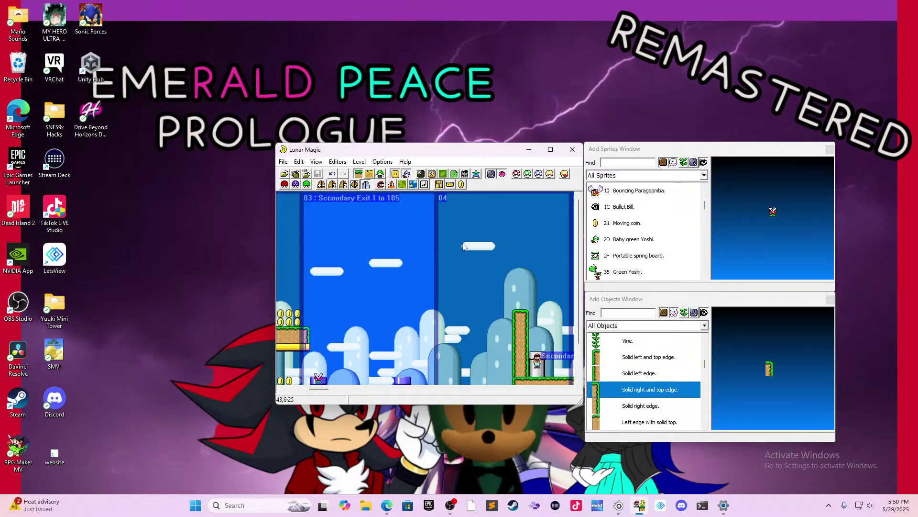
scroll(359, 248, down, 2)
scroll(360, 248, down, 1)
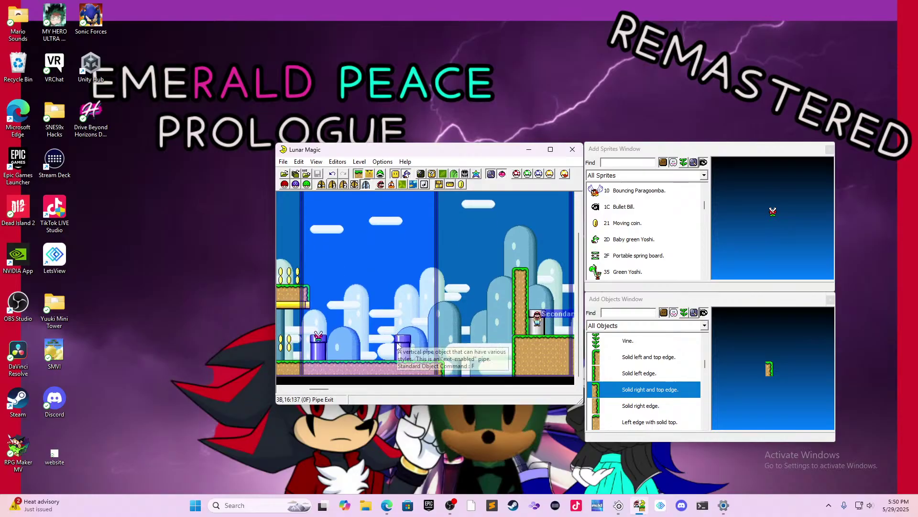
click(397, 339)
key(minus)
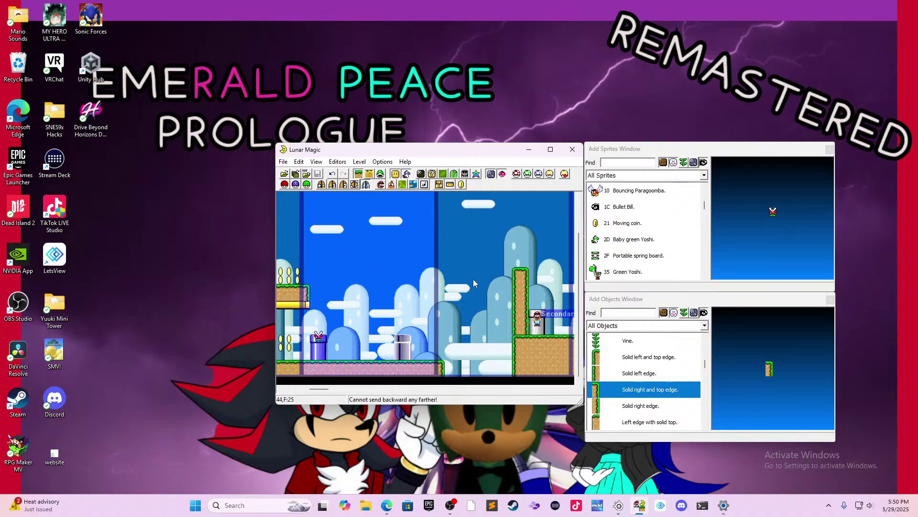
scroll(517, 266, up, 2)
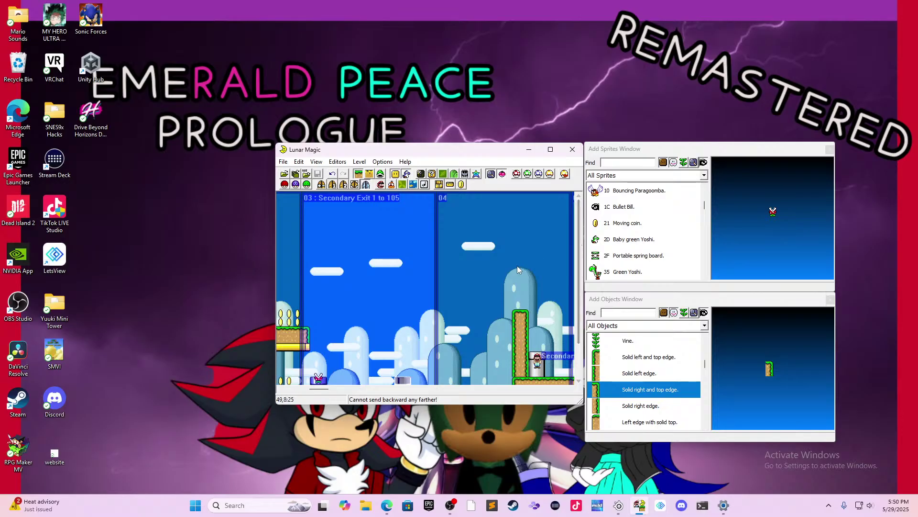
key(plus)
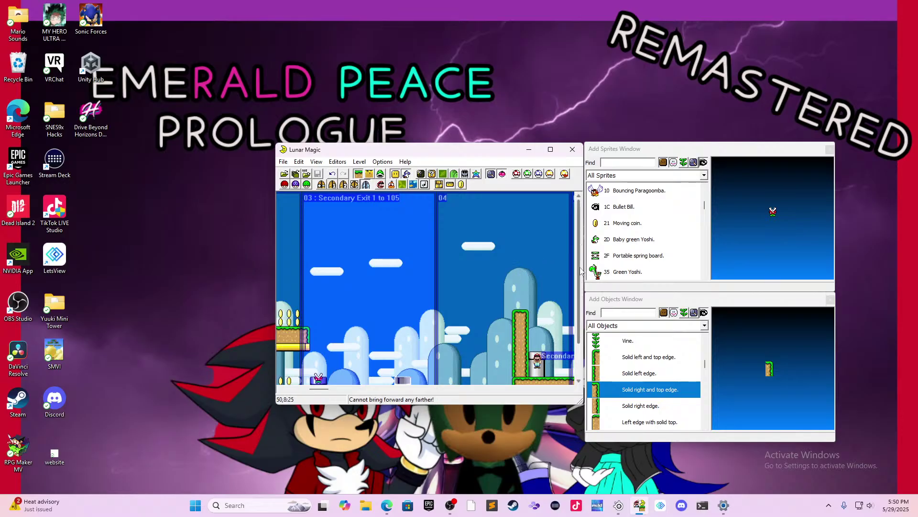
scroll(581, 270, down, 1)
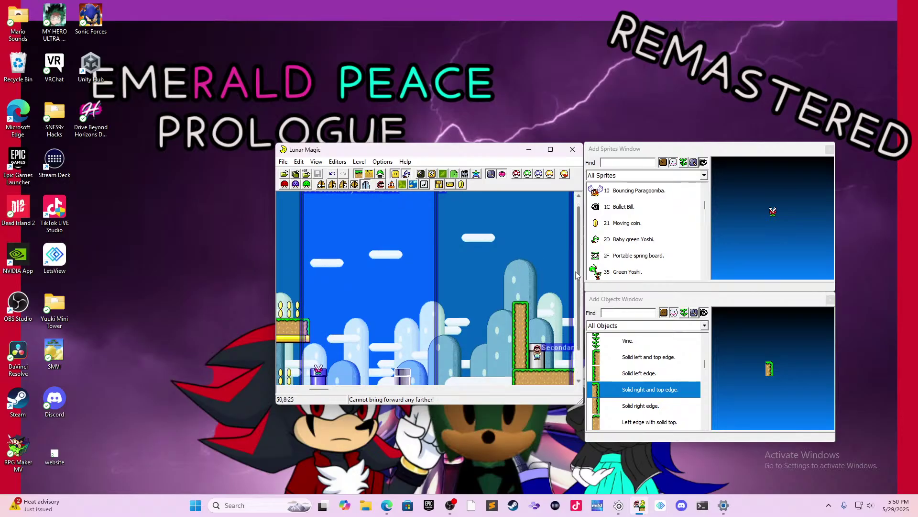
scroll(575, 271, down, 4)
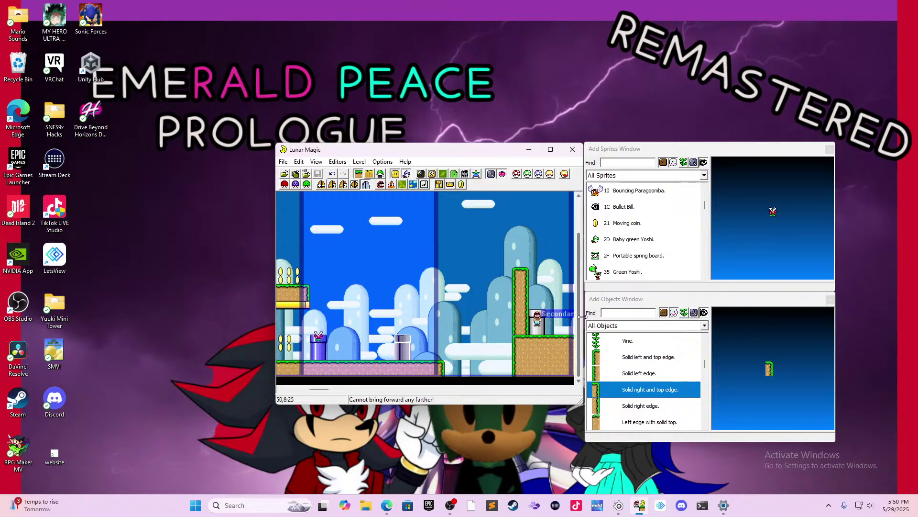
- Move the exit-enabled pipe four tiles right onto the border between screens 3 and 4, and compare its position with the screen exit labels
drag(397, 348, 431, 347)
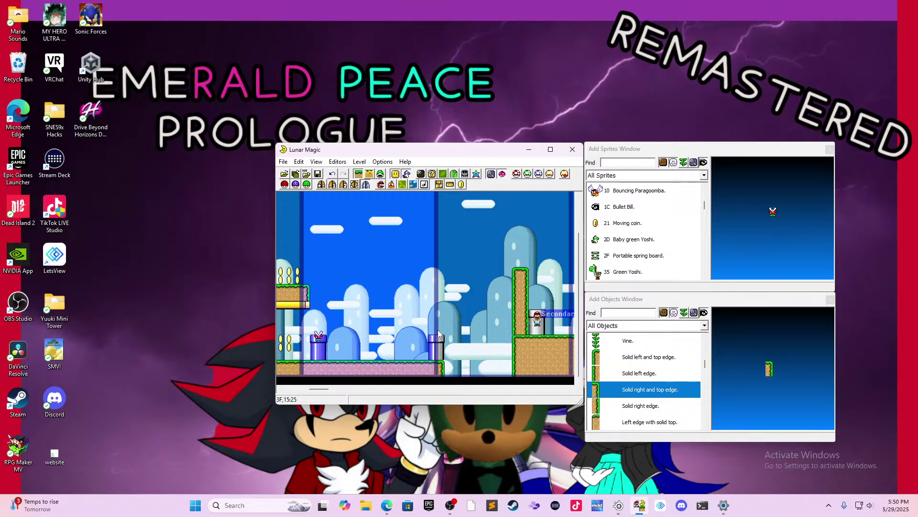
drag(579, 258, 572, 208)
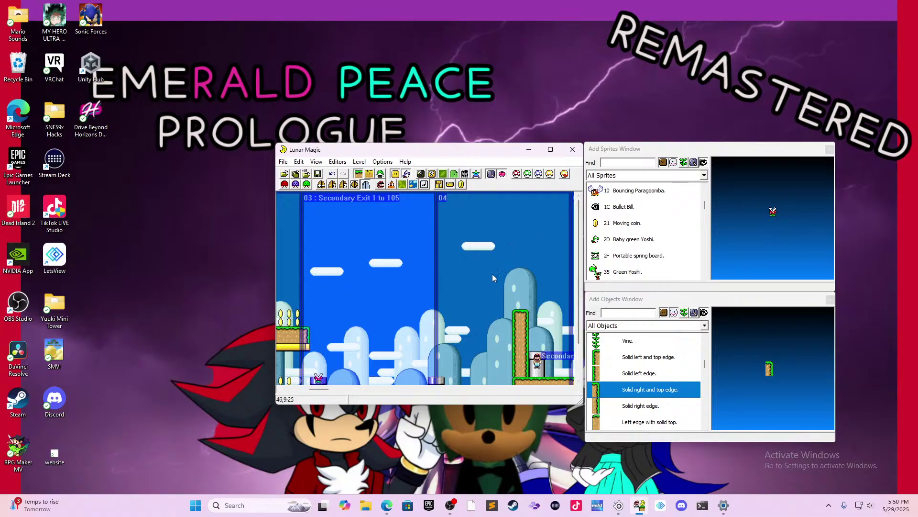
scroll(449, 325, down, 2)
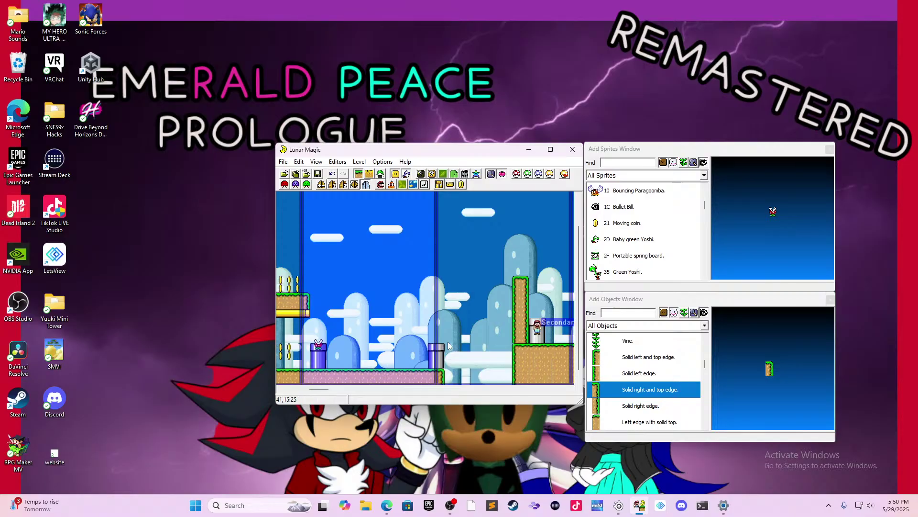
scroll(448, 313, up, 2)
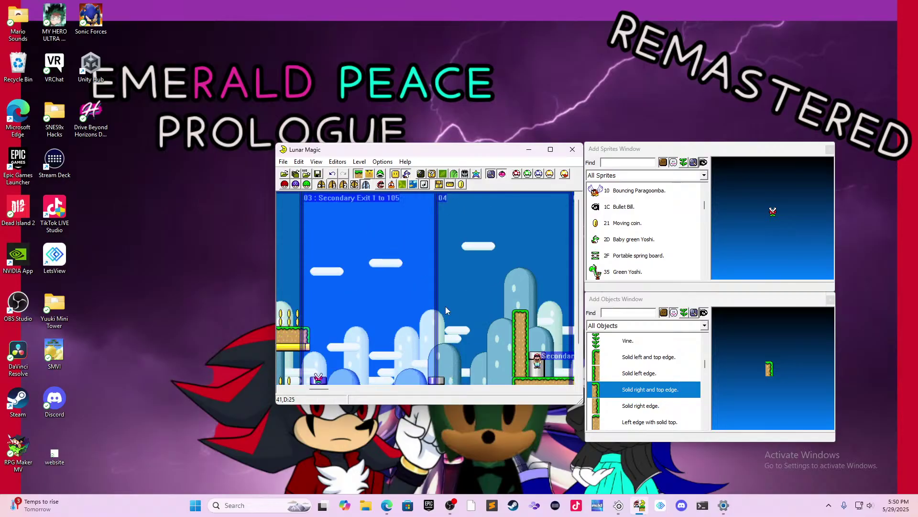
scroll(446, 306, down, 2)
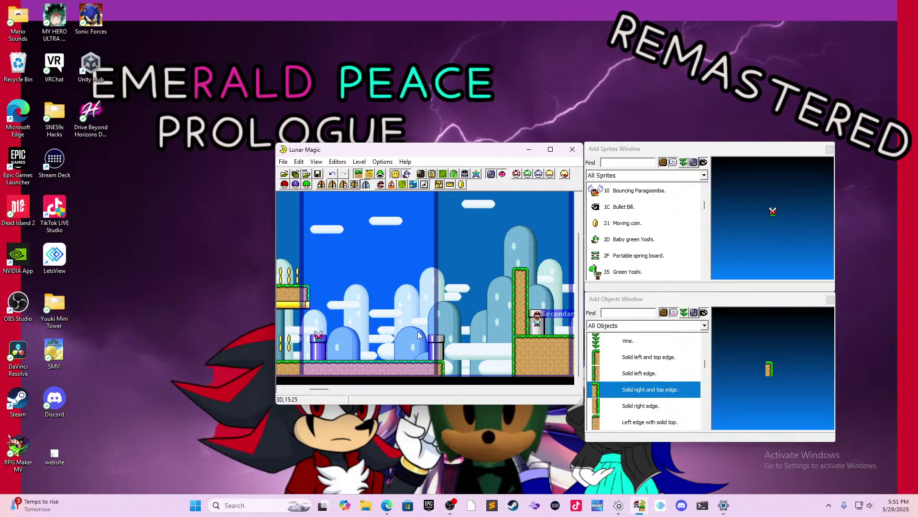
scroll(506, 289, up, 1)
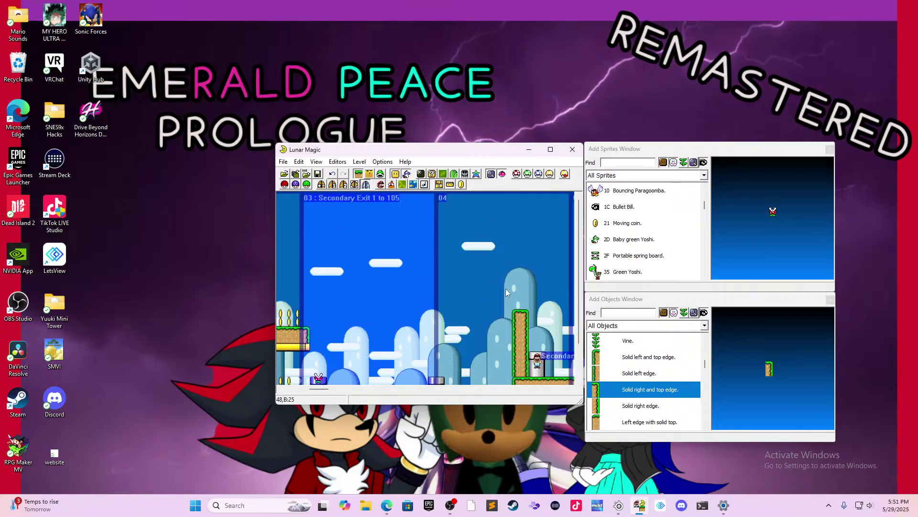
scroll(494, 349, down, 1)
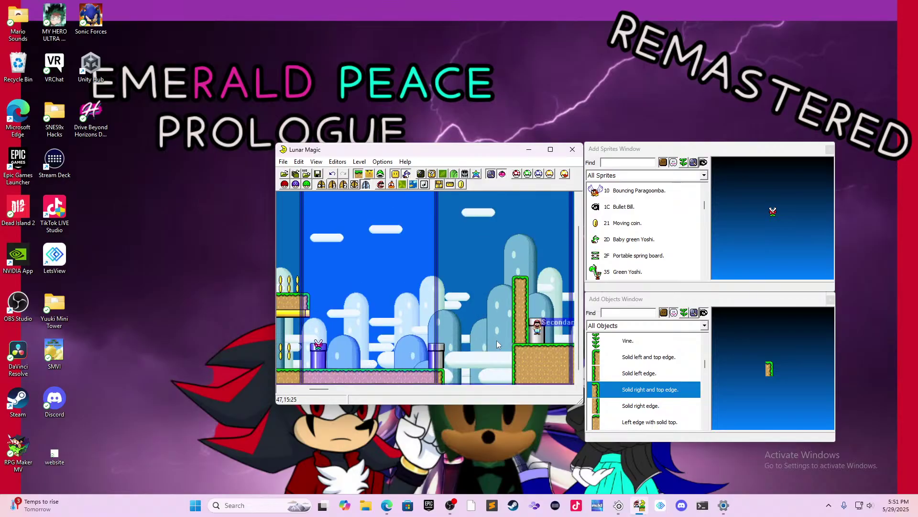
scroll(497, 343, up, 1)
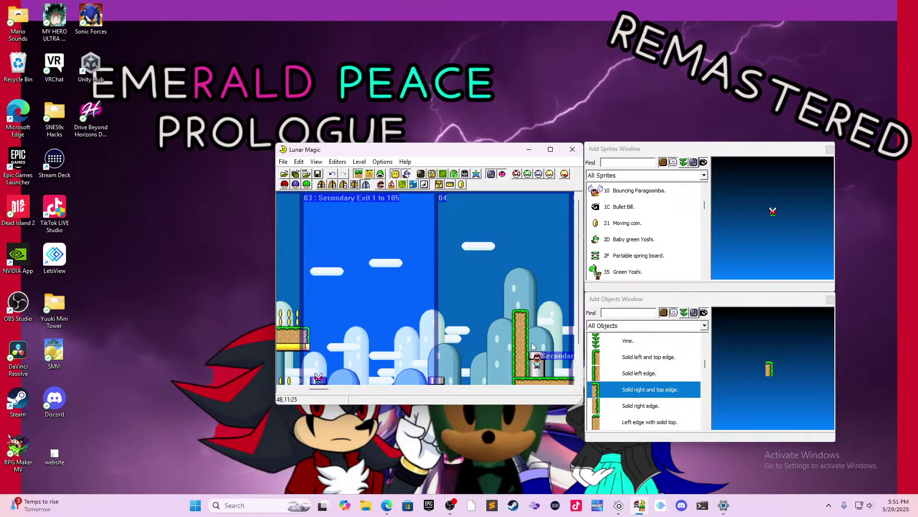
scroll(433, 305, down, 1)
- Move the exit-enabled pipe two tiles back so it sits fully inside screen 3, and save the level
click(437, 341)
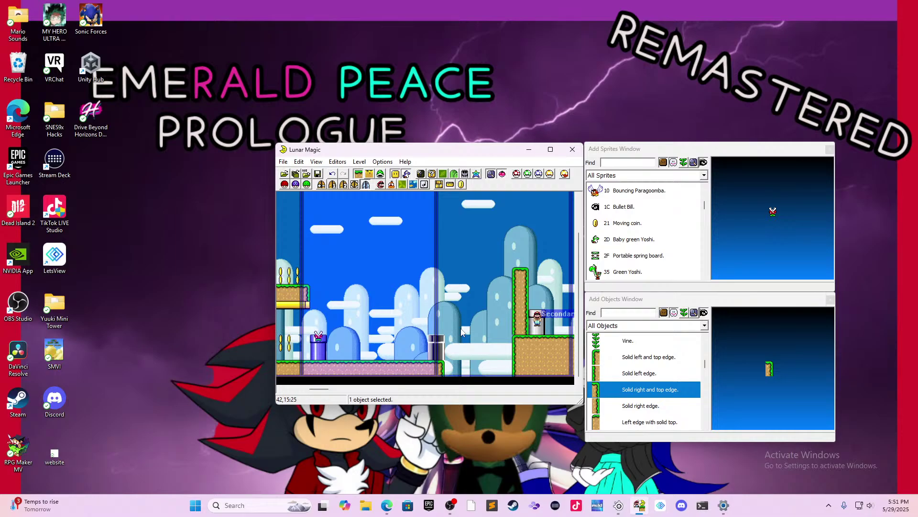
drag(437, 341, 421, 341)
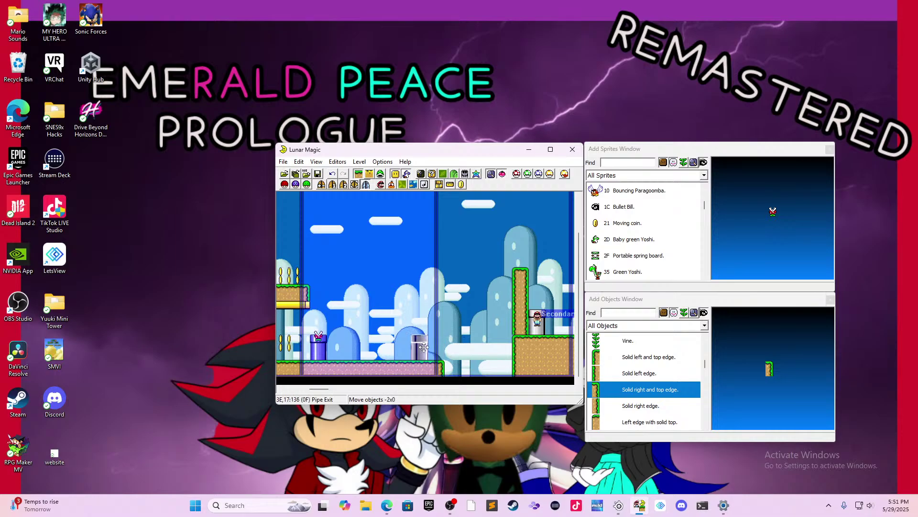
click(449, 332)
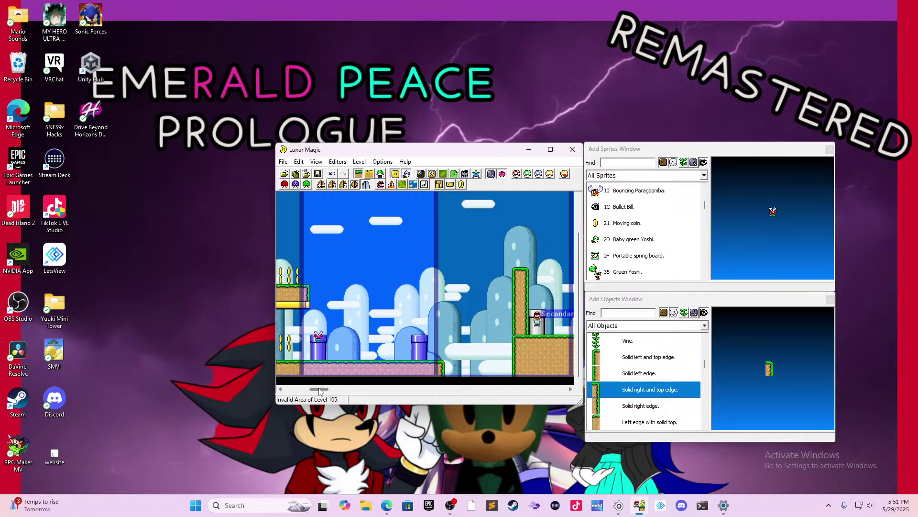
drag(320, 390, 332, 392)
key(ctrl+s)
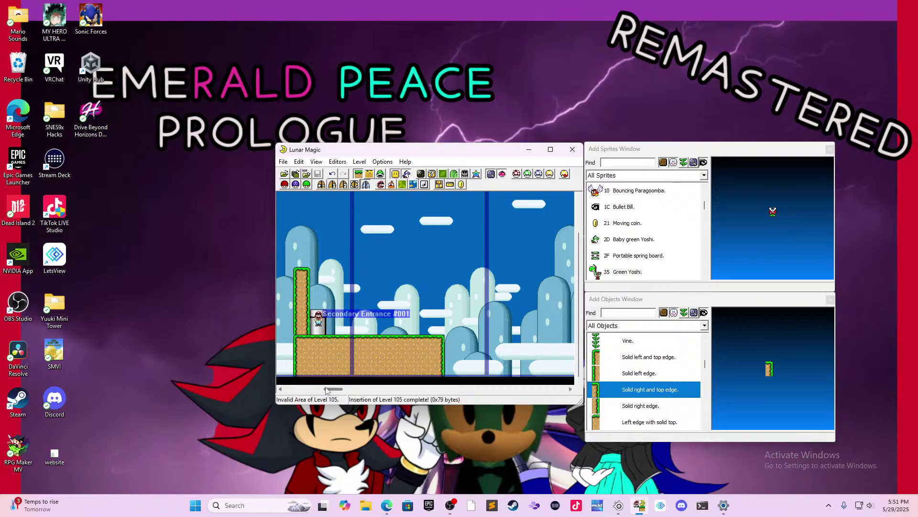
- Launch the saved level in the Snes9x emulator and start a one-player game
key(ctrl+F5)
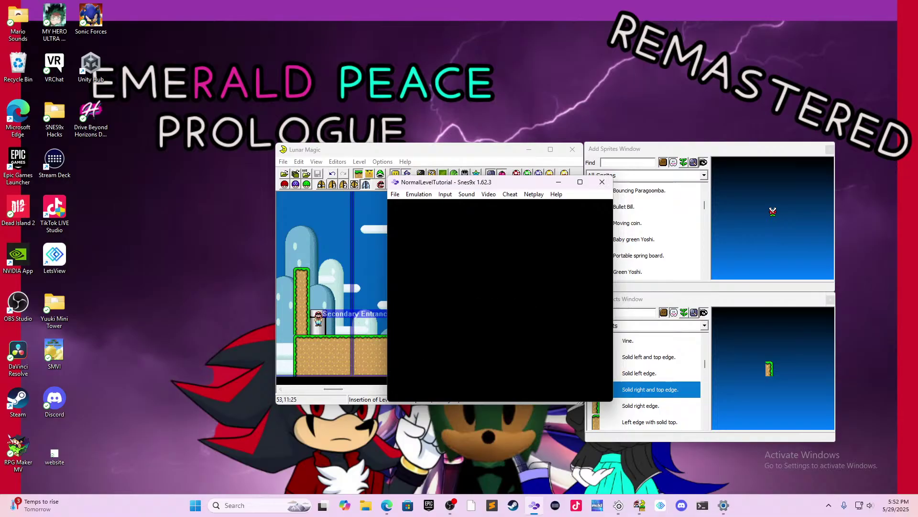
key(Return)
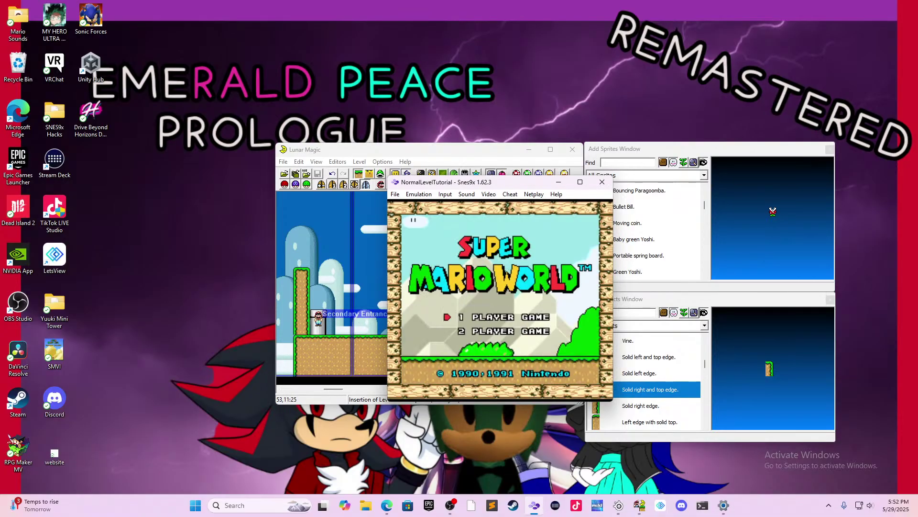
key(Return)
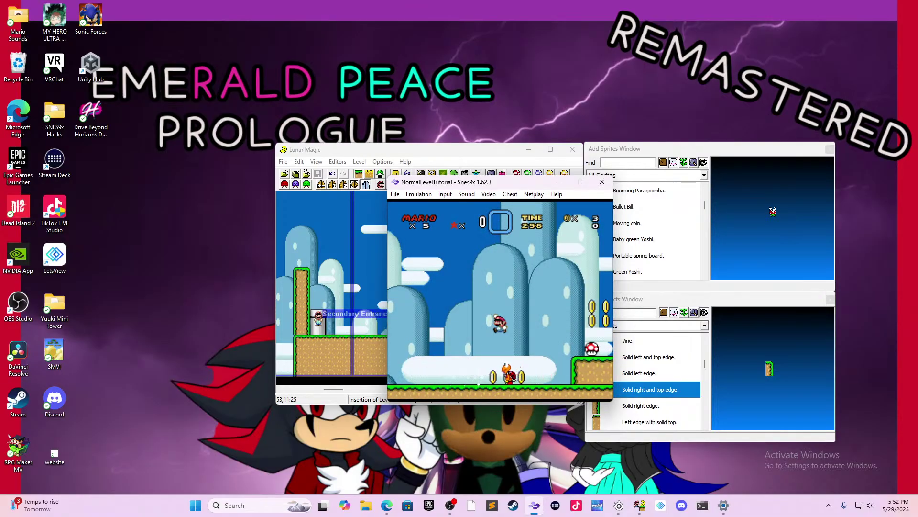
- Play through the level past the pipes and coin platforms to the exit-enabled pipe and go down it
key(Right)
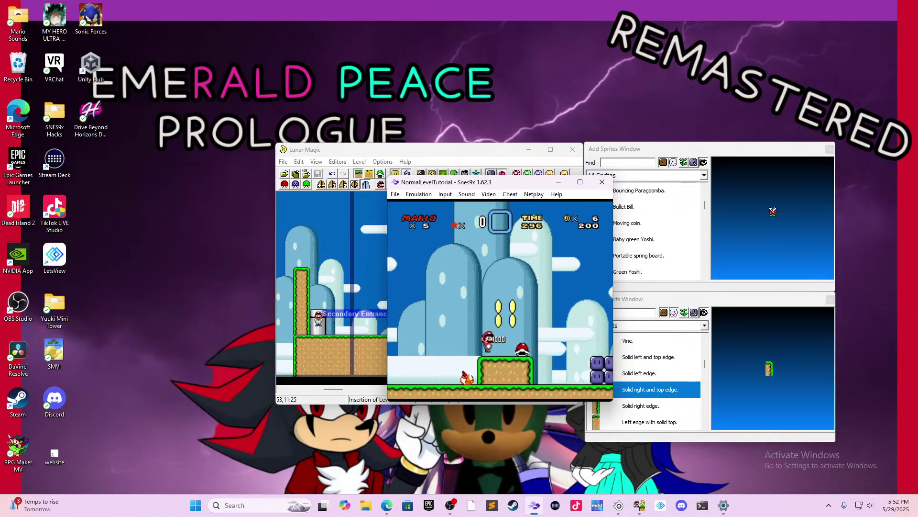
key(Right)
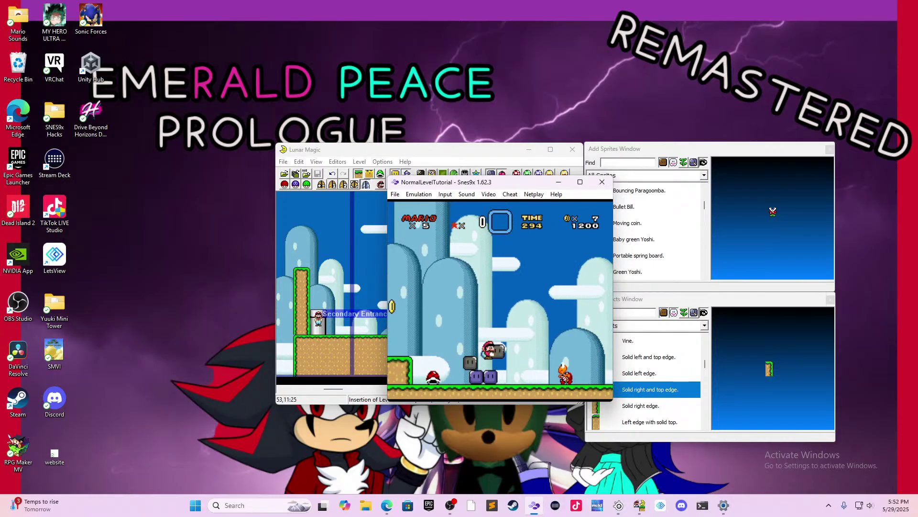
key(Right)
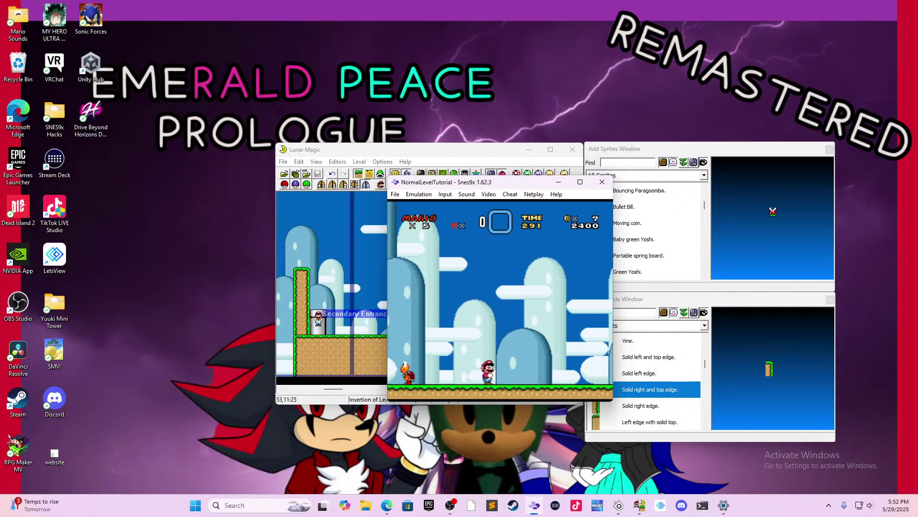
key(Right)
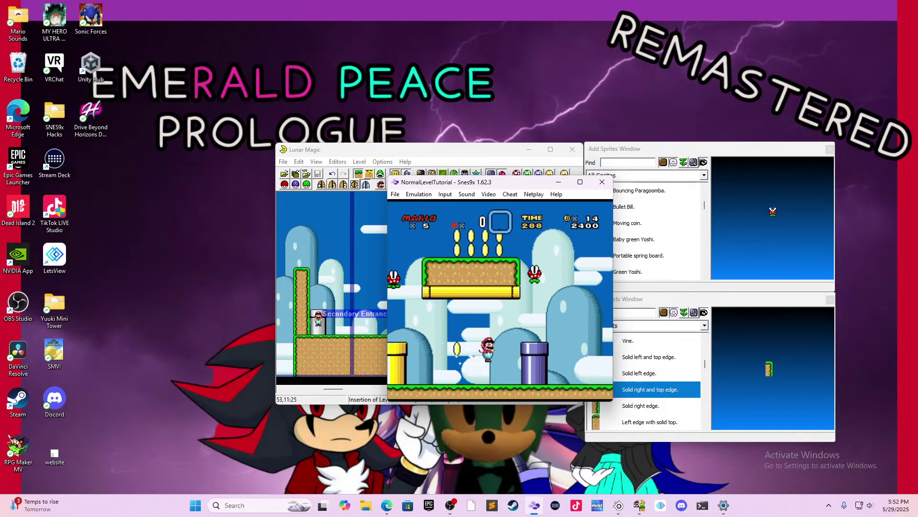
key(Right)
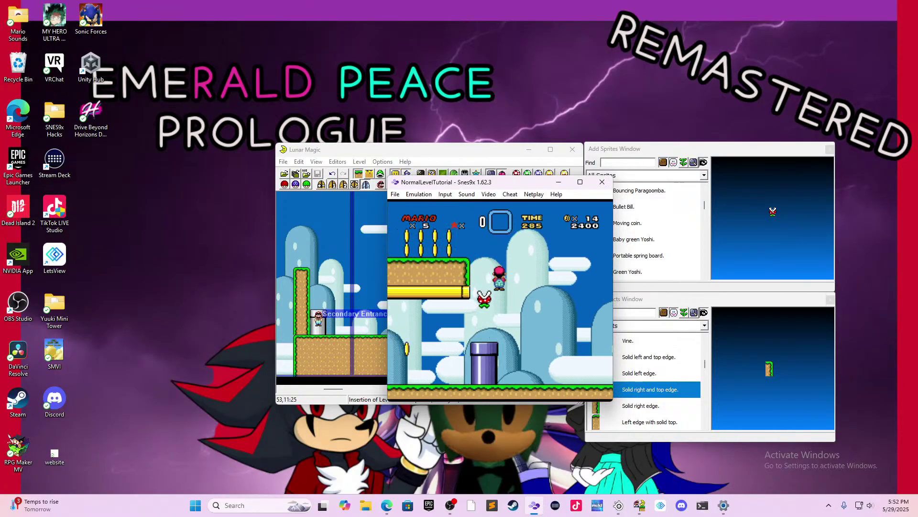
key(Right)
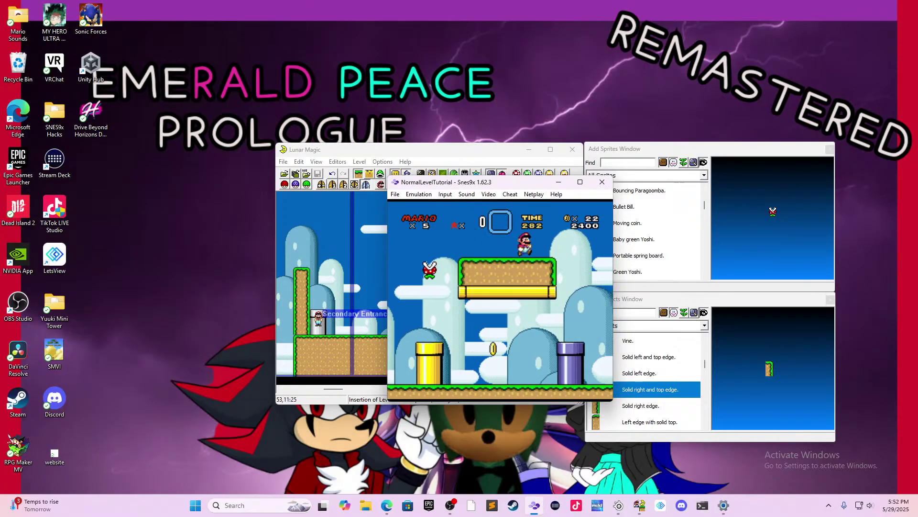
key(Right)
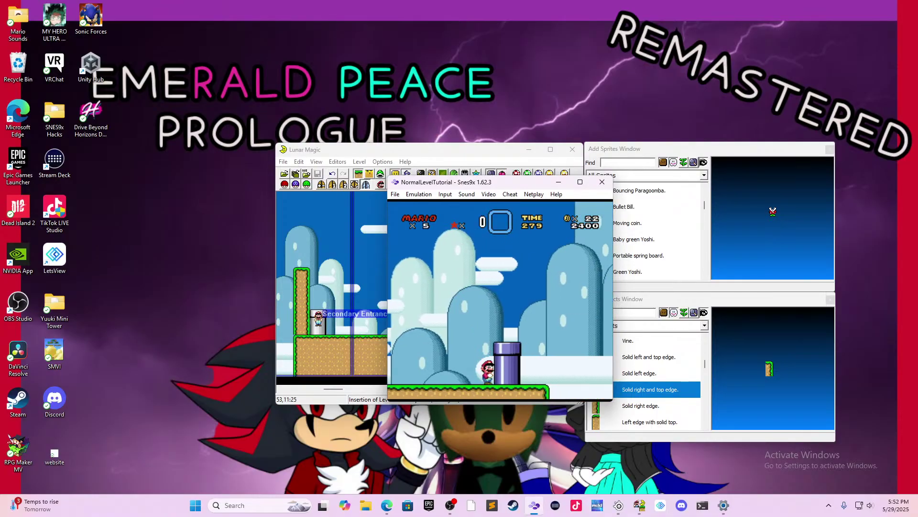
key(c)
key(Right)
key(Down)
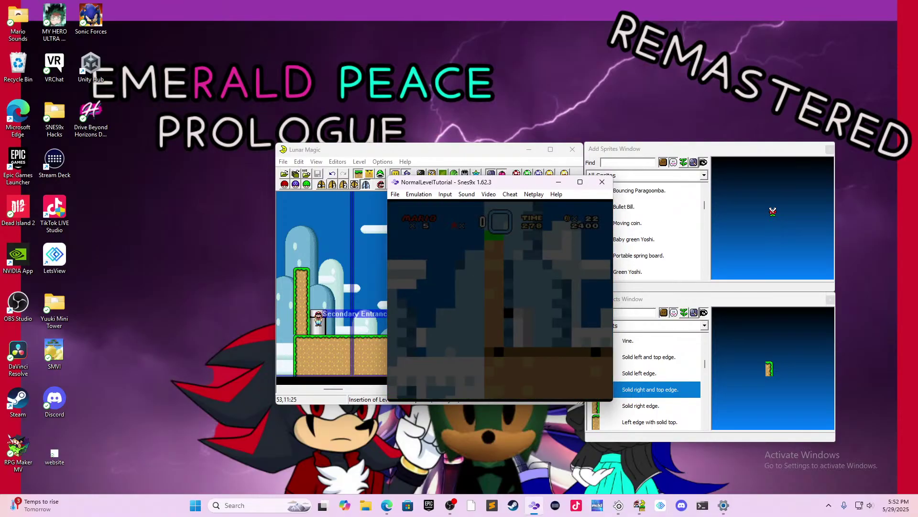
- Jump back over the tall wall to the exit-enabled pipe and travel through it once more
key(Right)
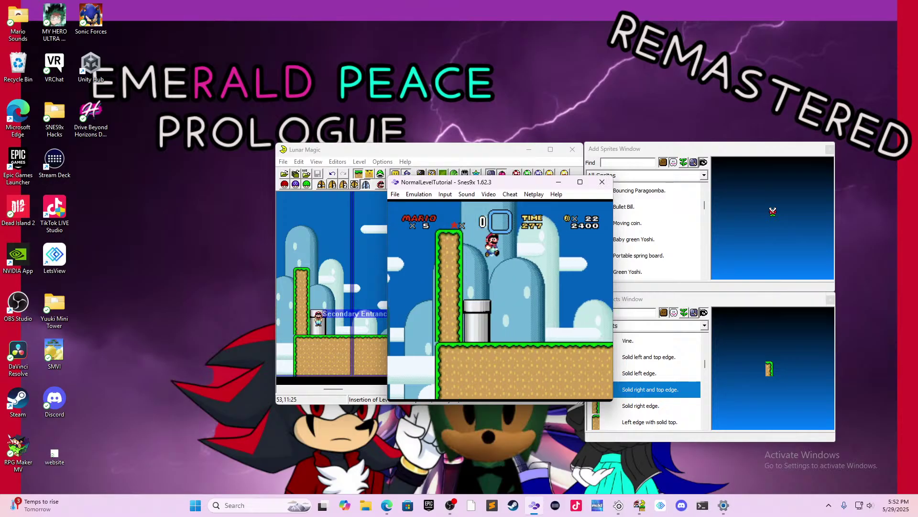
key(c)
key(Left)
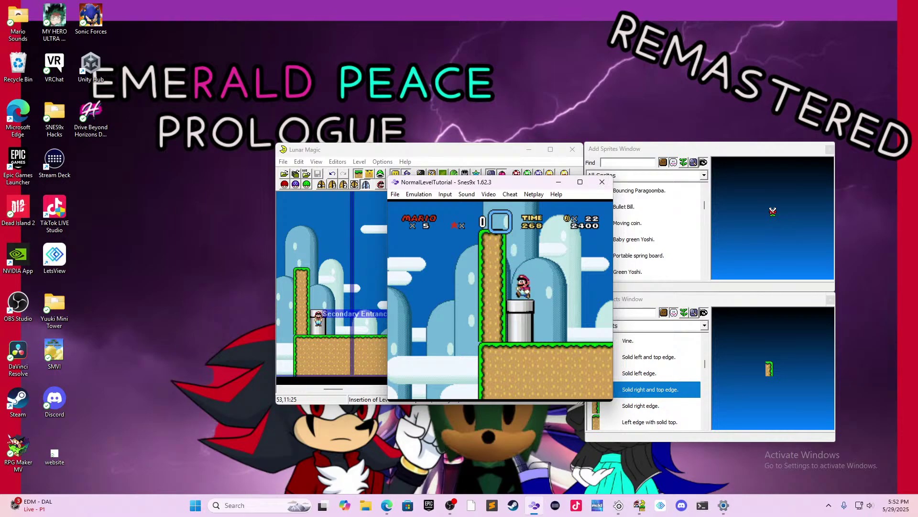
key(c)
key(Left)
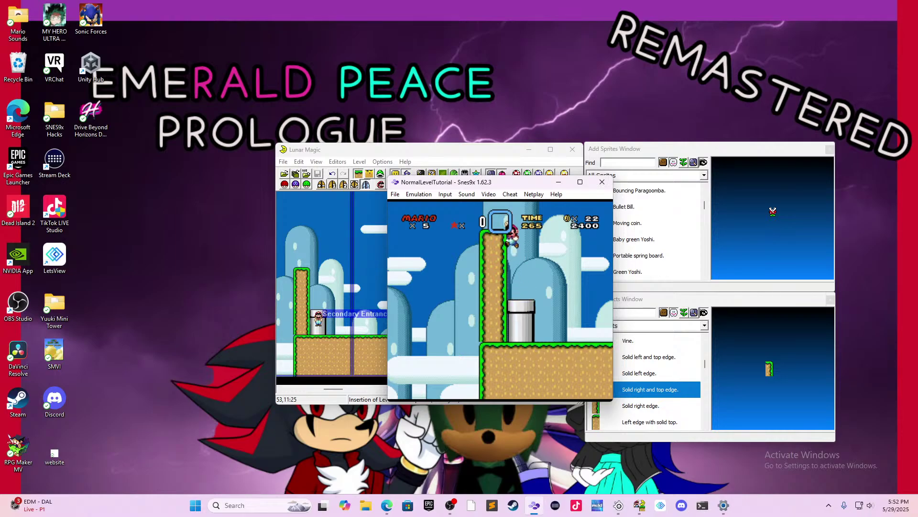
key(c)
key(Left)
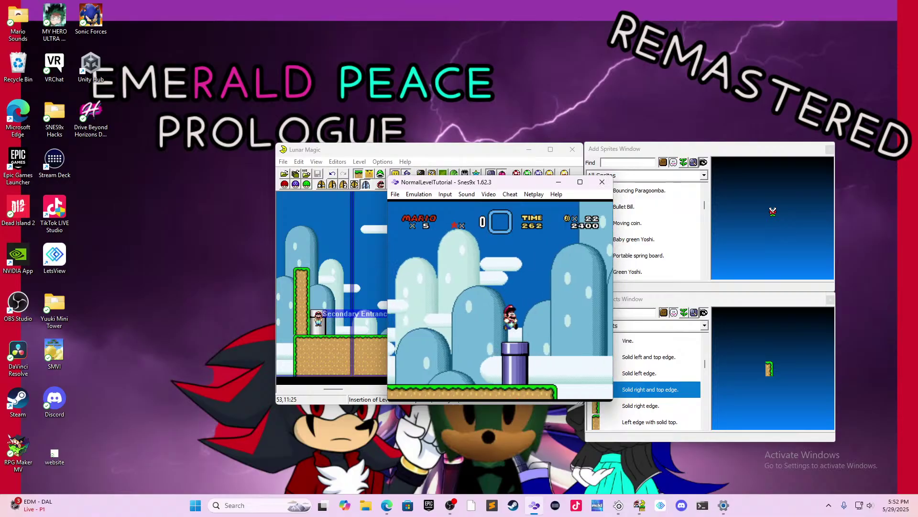
key(Down)
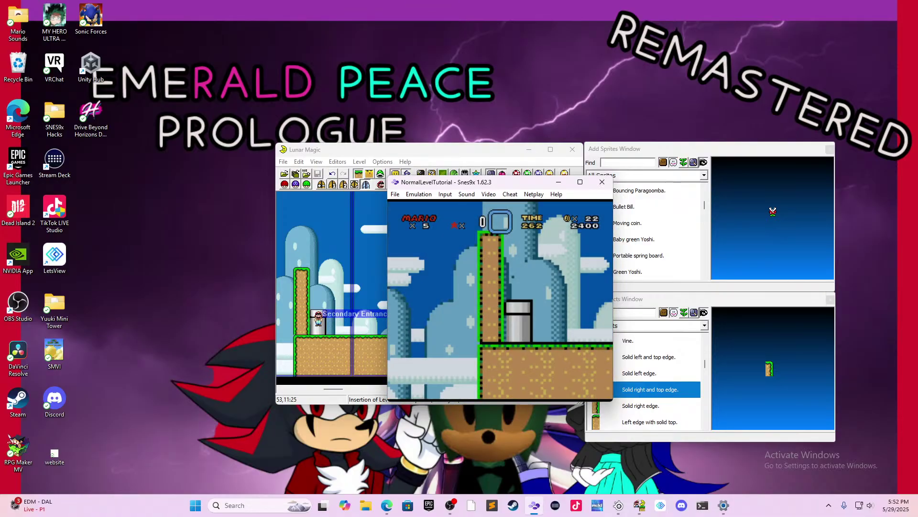
- Try jumping at the tall wall from the arrival pipe, and close the Snes9x emulator
key(Left)
key(c)
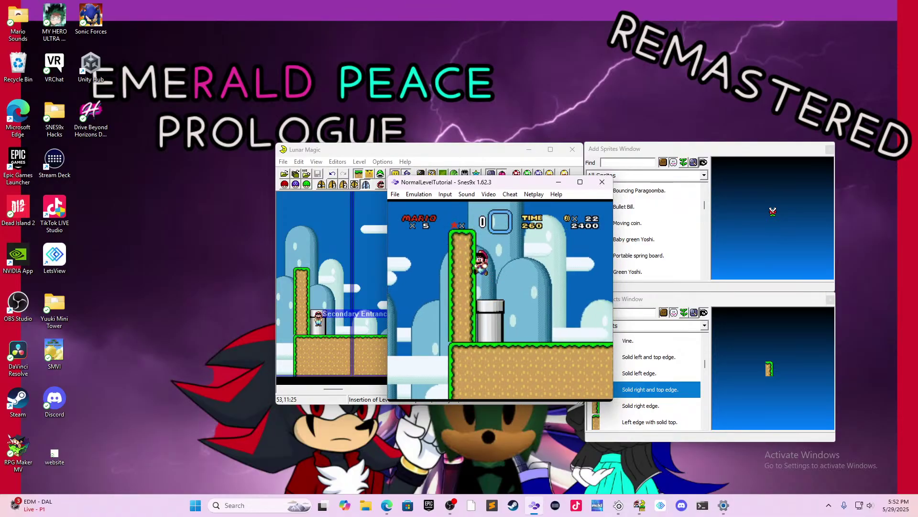
key(Right)
key(c)
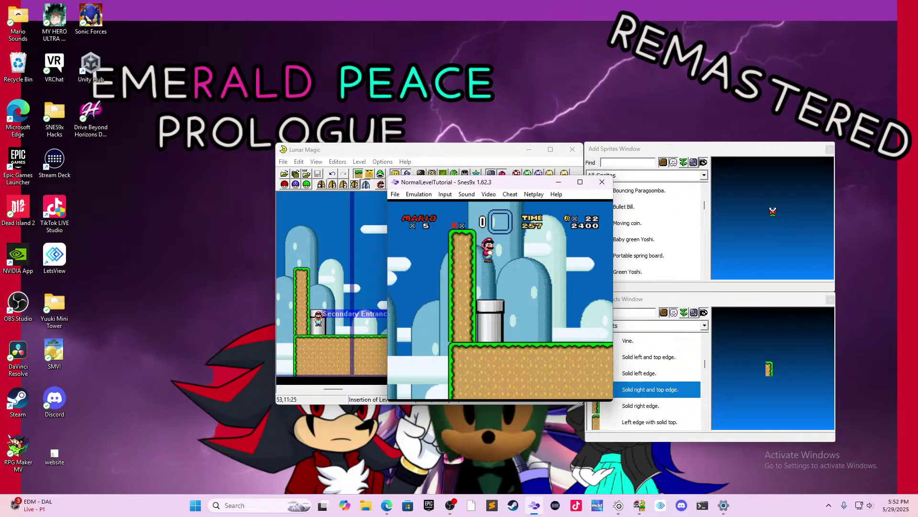
key(c)
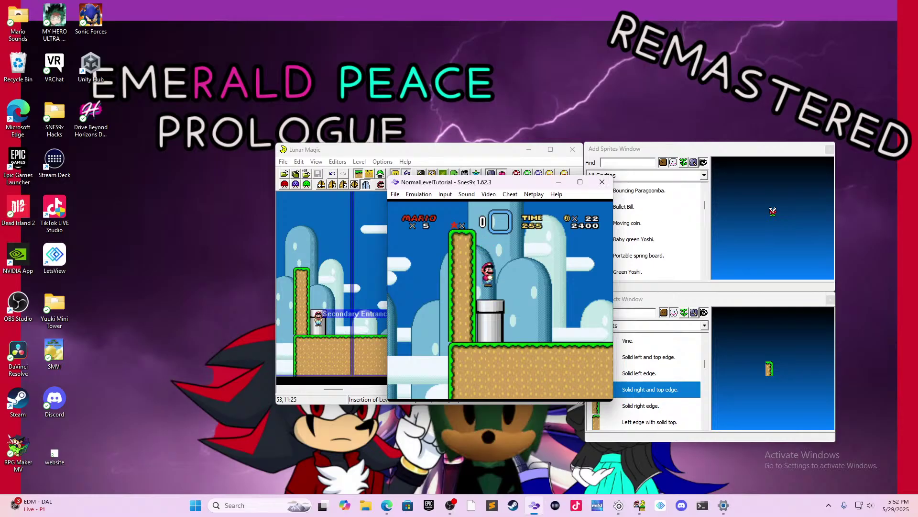
key(v)
key(v)
key(Left)
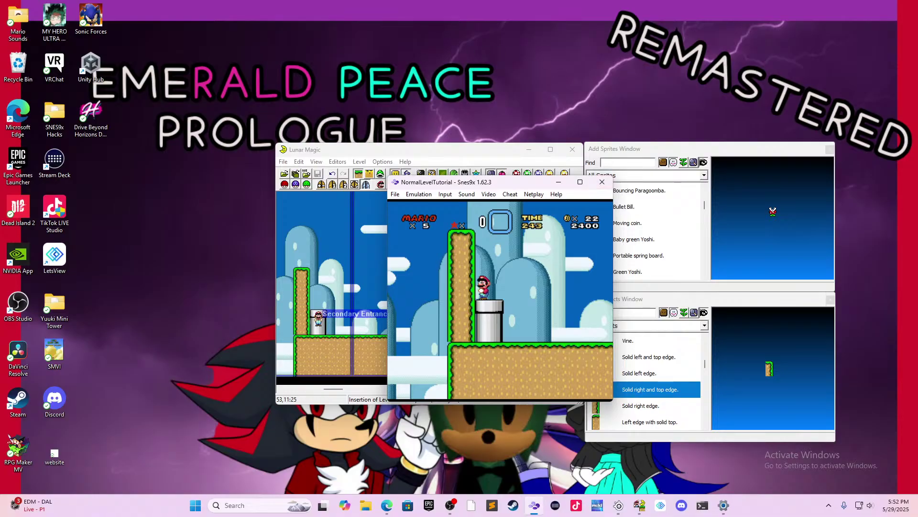
click(598, 186)
scroll(408, 280, up, 2)
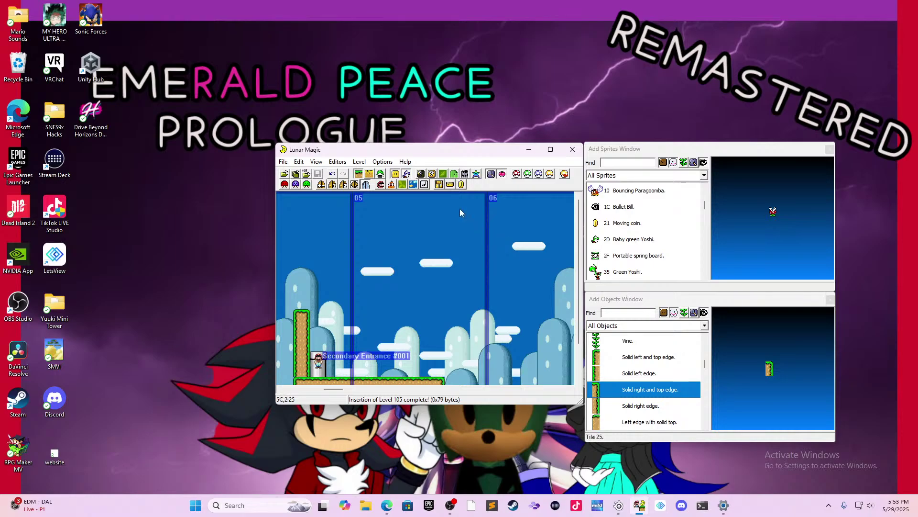
scroll(662, 354, down, 3)
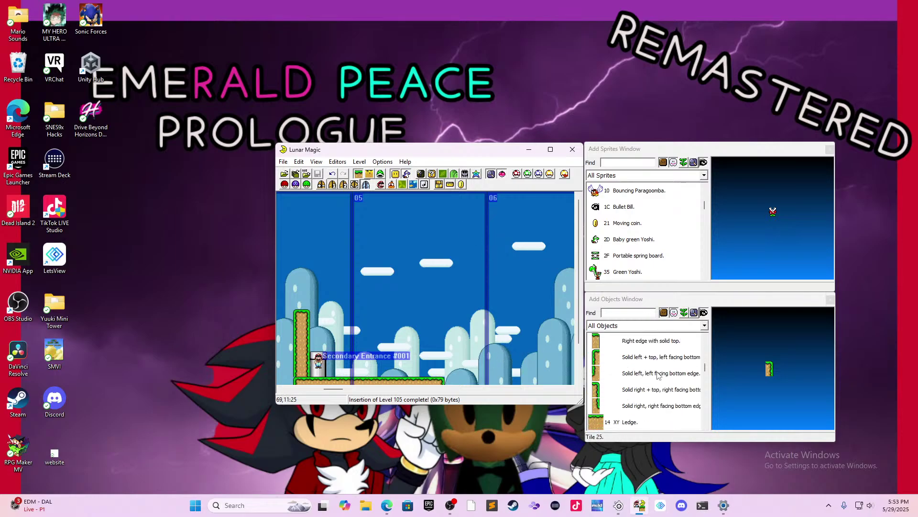
scroll(665, 373, down, 2)
scroll(682, 348, up, 1)
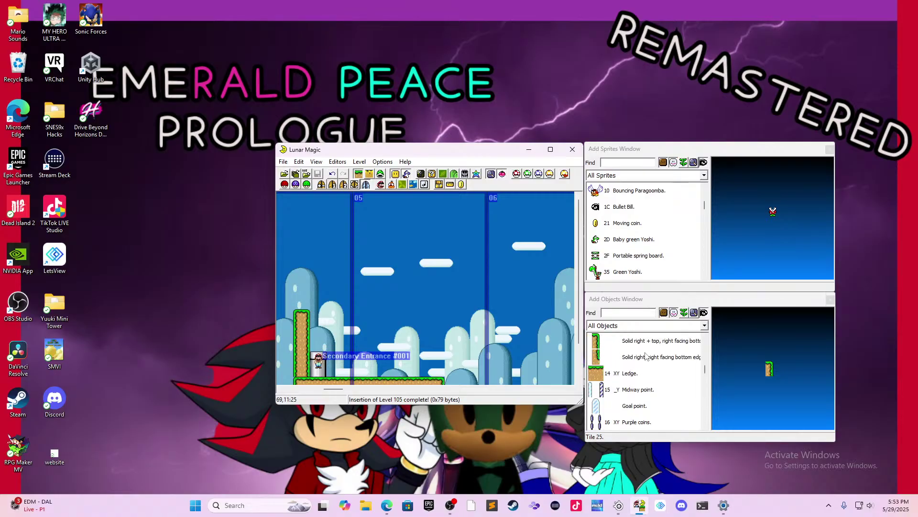
scroll(643, 356, up, 3)
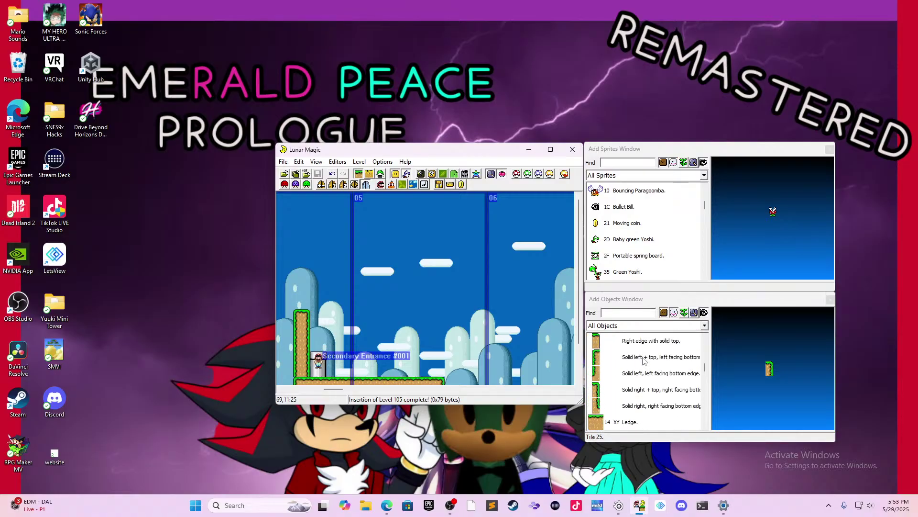
click(643, 358)
scroll(360, 327, down, 1)
right_click(389, 336)
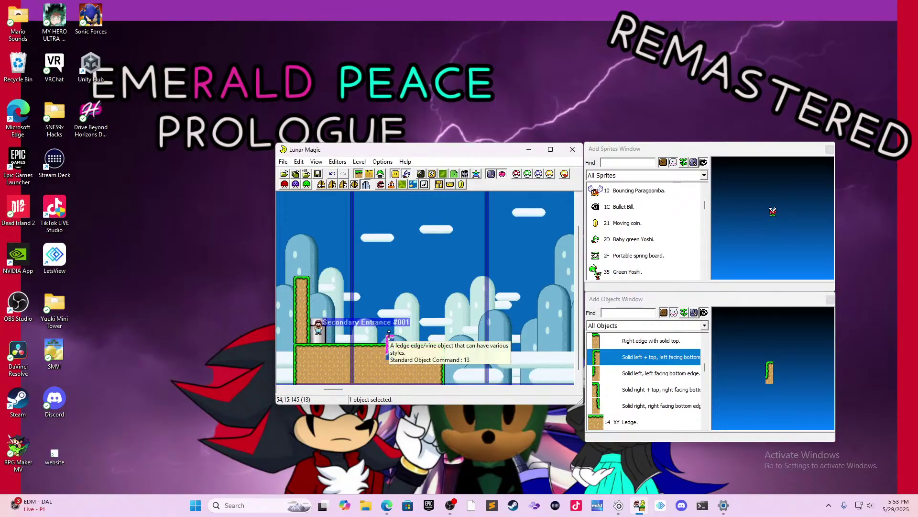
drag(389, 338, 386, 324)
key(Delete)
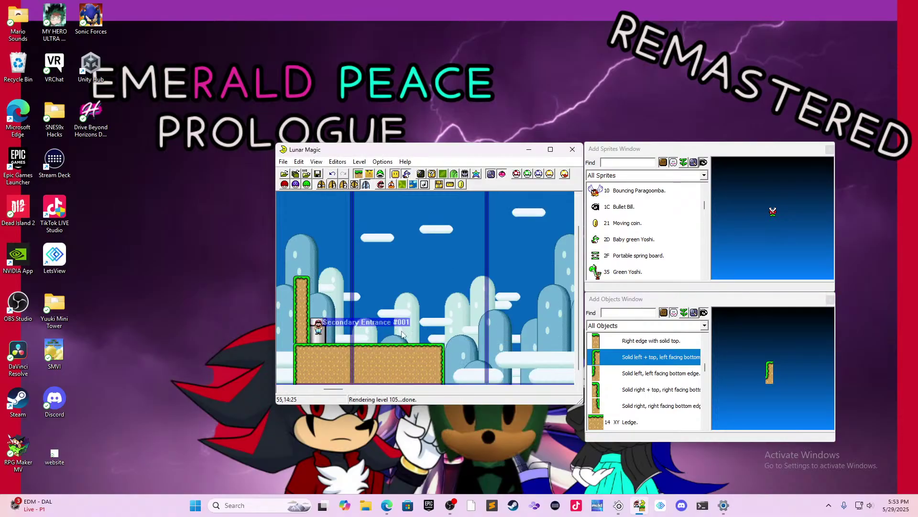
- Place a "Solid left and top edge" object on the ground in screen 05, reaching three tiles above the ground
scroll(622, 392, up, 4)
click(626, 356)
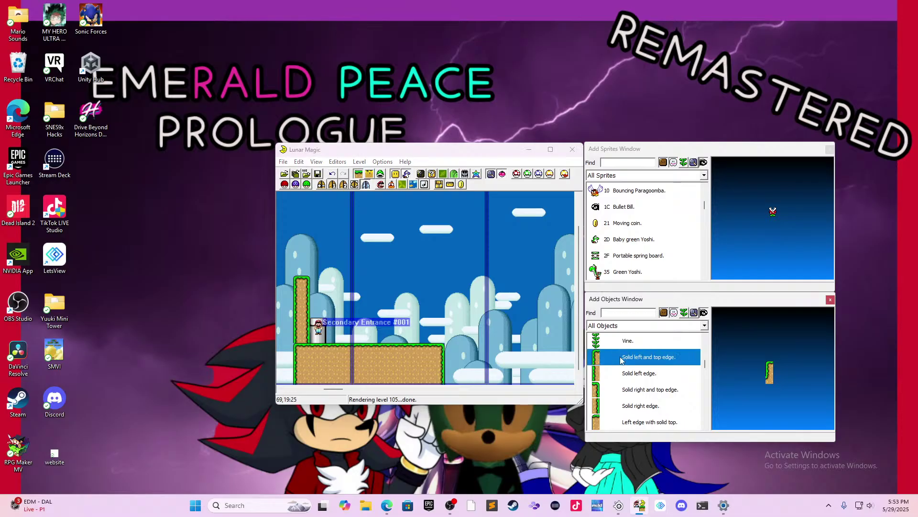
right_click(386, 330)
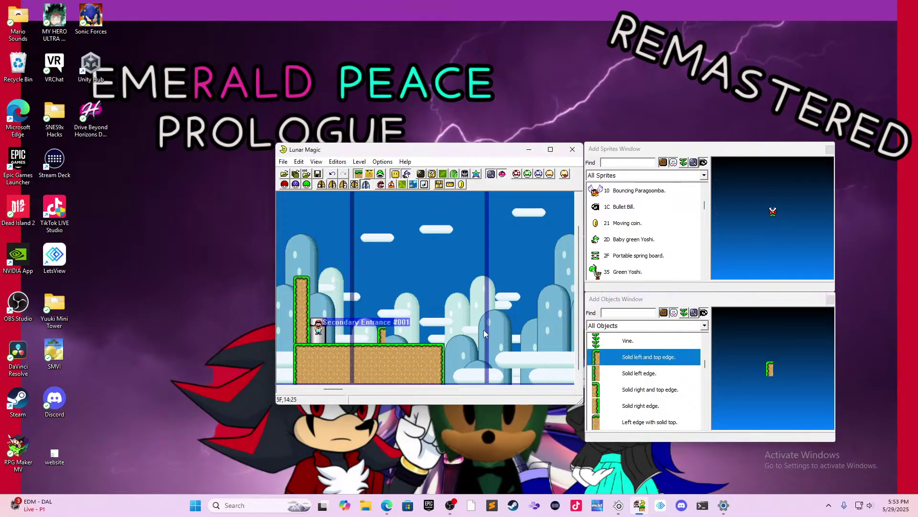
click(383, 330)
drag(381, 327, 383, 319)
click(399, 321)
scroll(621, 376, down, 1)
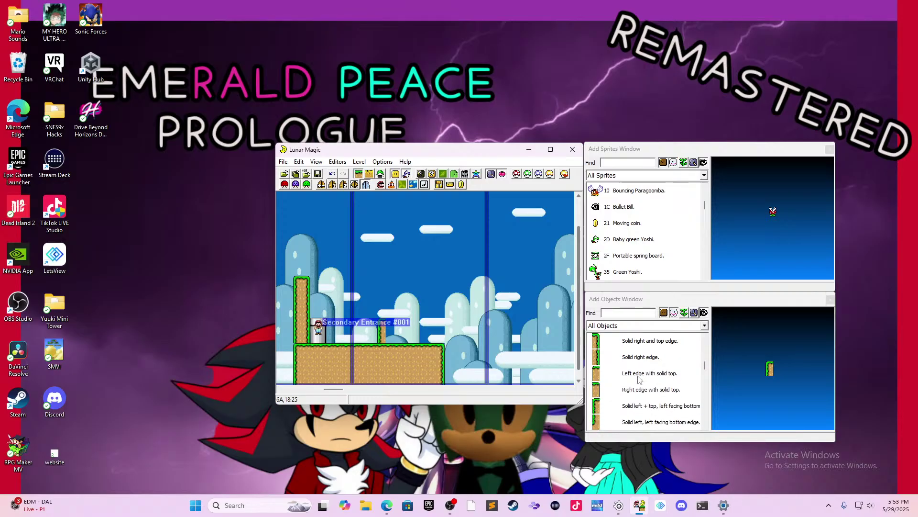
click(631, 373)
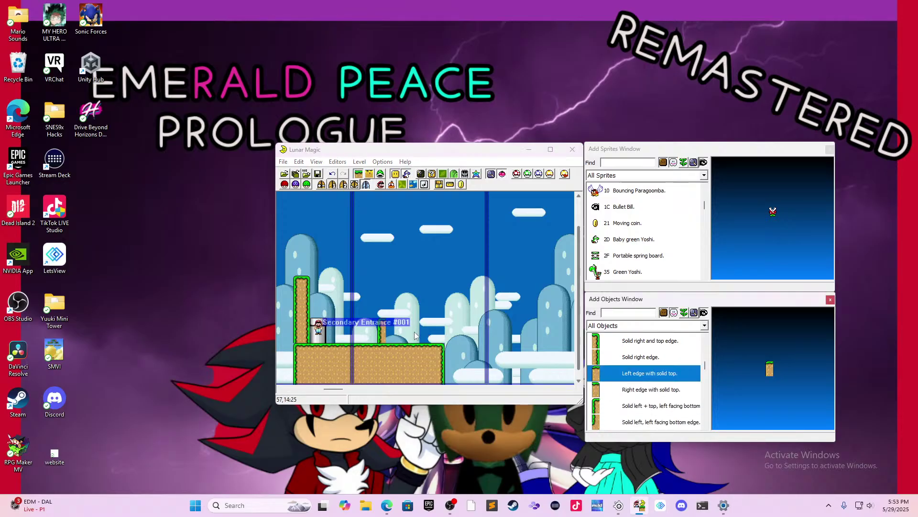
right_click(393, 329)
click(406, 331)
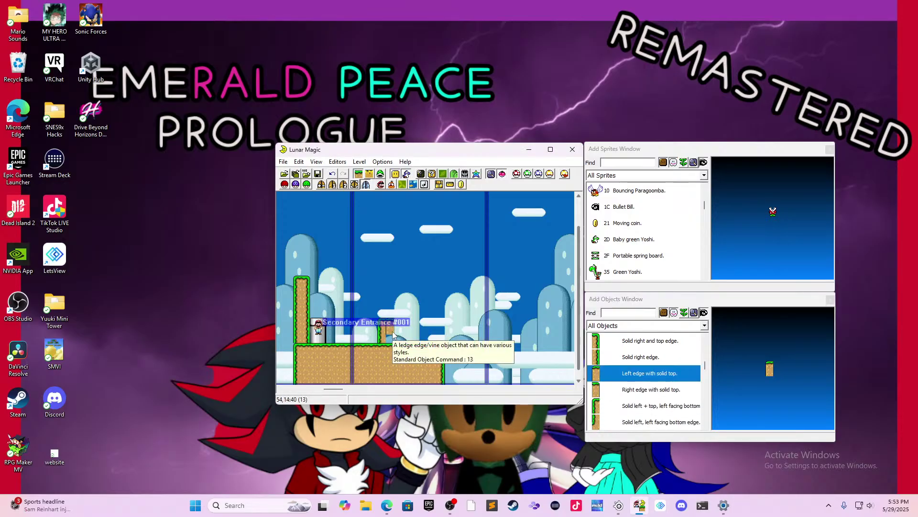
click(395, 332)
key(Delete)
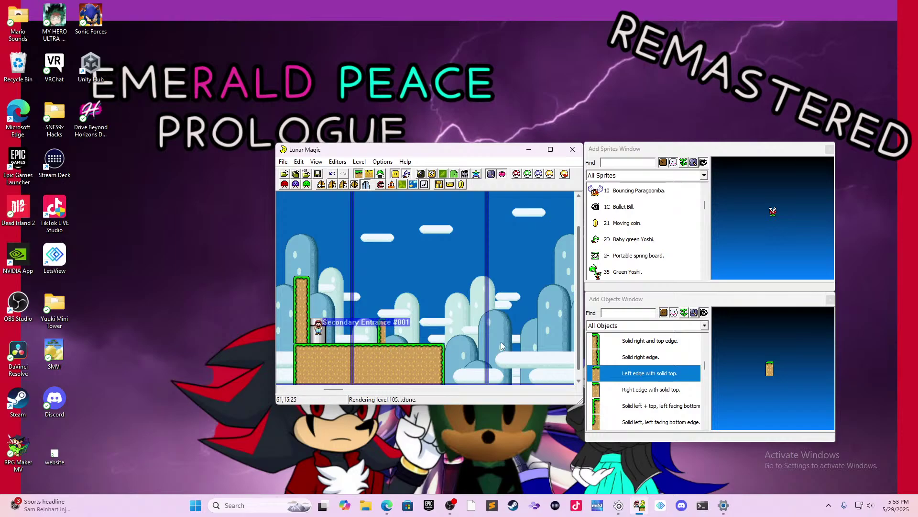
- Add a Ledge object beside the new left edge and stretch it across to the ground's right end
scroll(674, 345, up, 1)
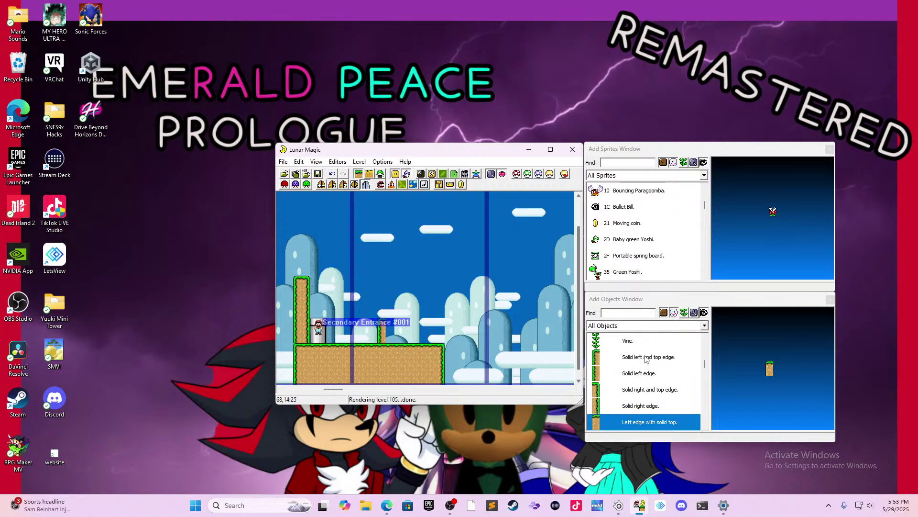
scroll(646, 358, down, 2)
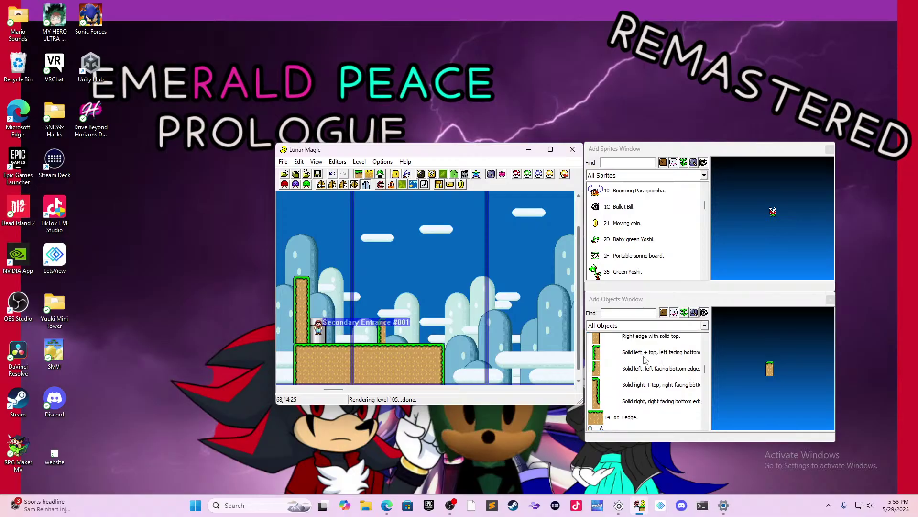
scroll(646, 359, down, 1)
drag(641, 373, 397, 325)
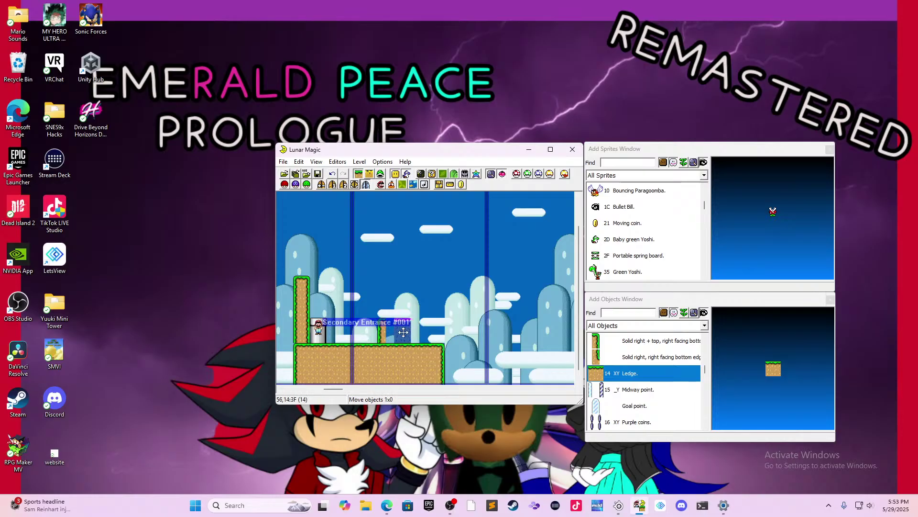
click(408, 333)
click(401, 332)
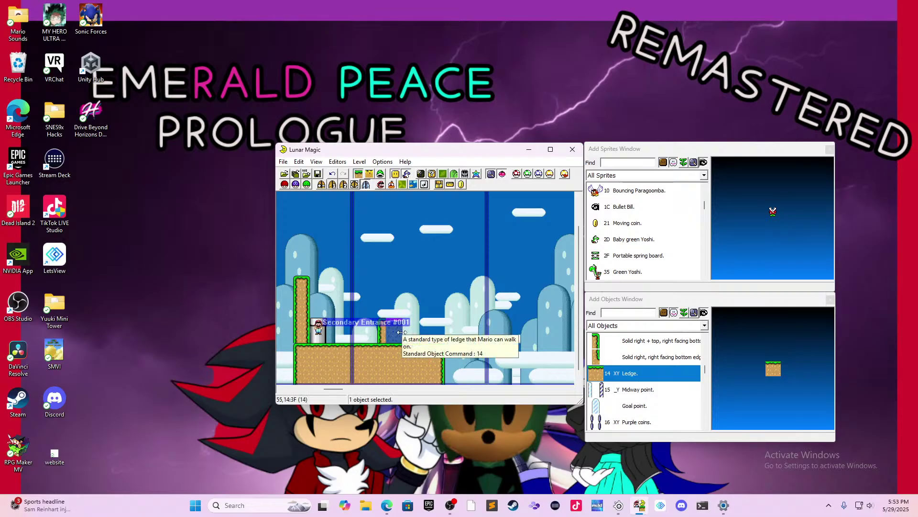
drag(400, 332, 444, 330)
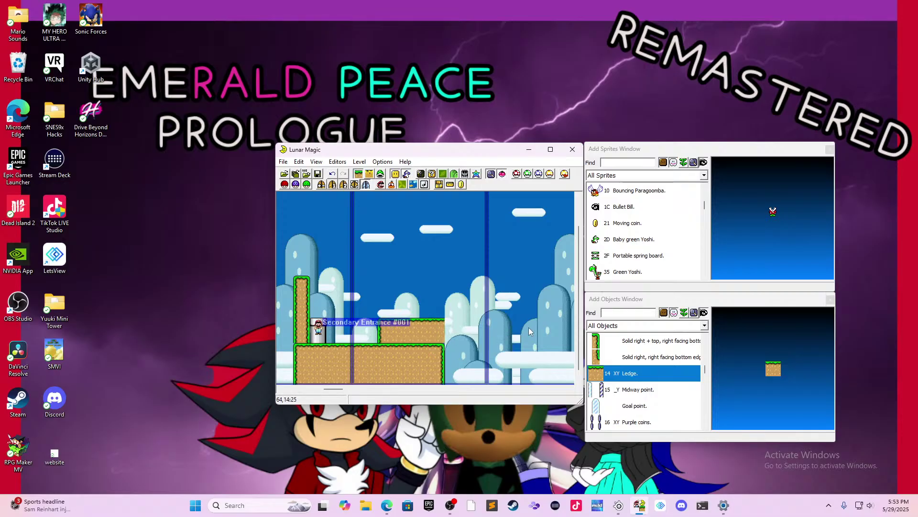
click(588, 347)
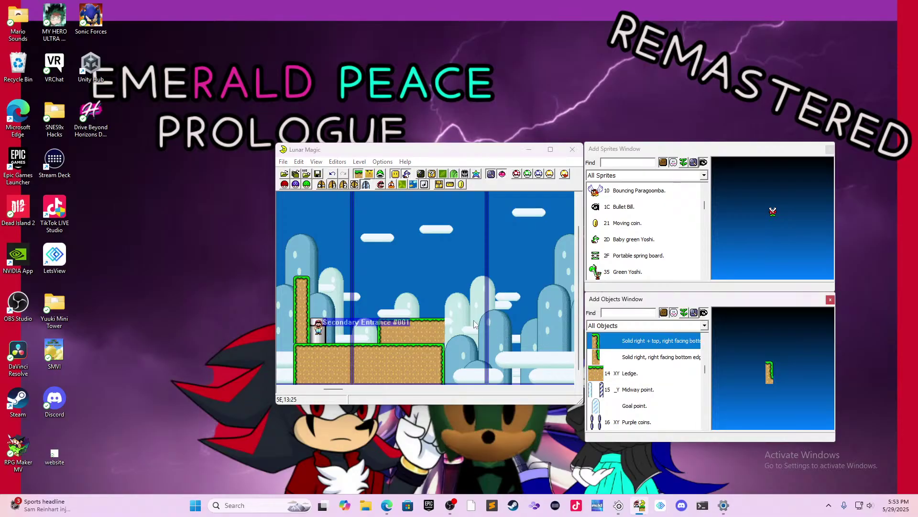
right_click(441, 323)
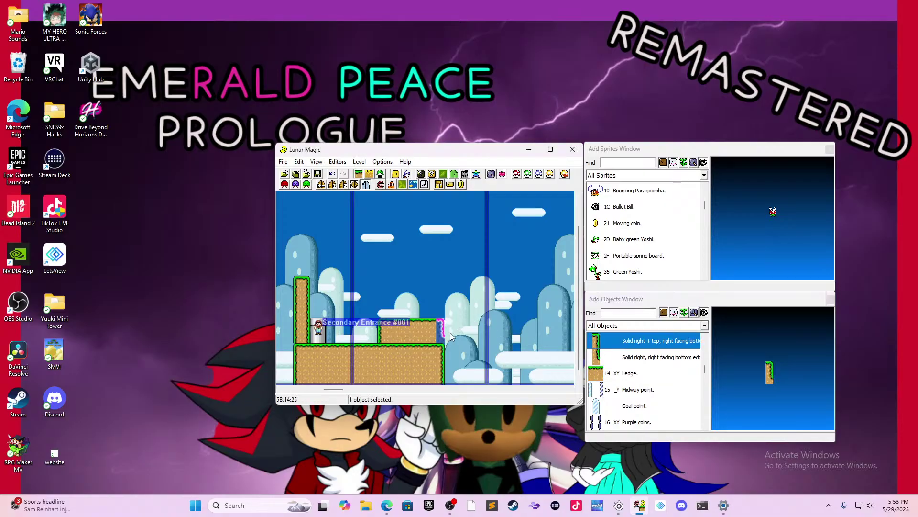
click(454, 332)
scroll(624, 369, up, 1)
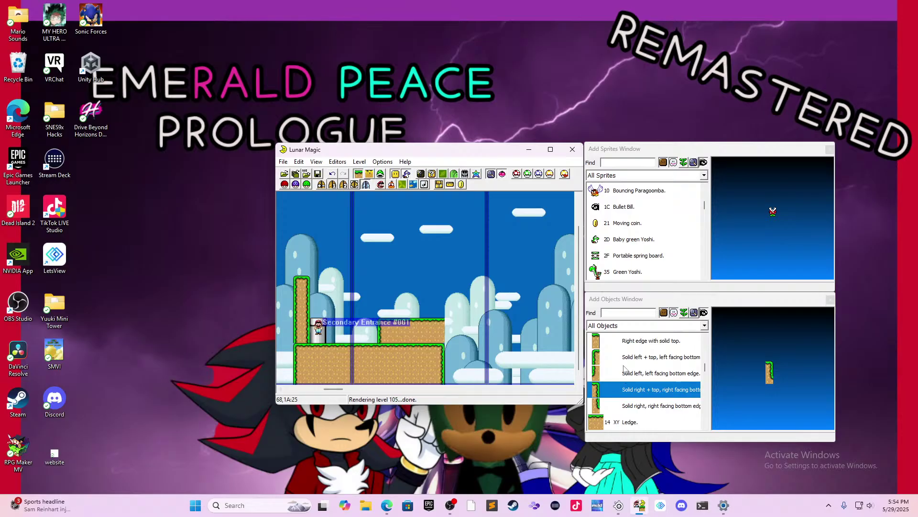
- Cap the raised ledge with a "Solid right and top edge" object reaching down to the level's bottom
click(623, 362)
click(619, 369)
click(605, 346)
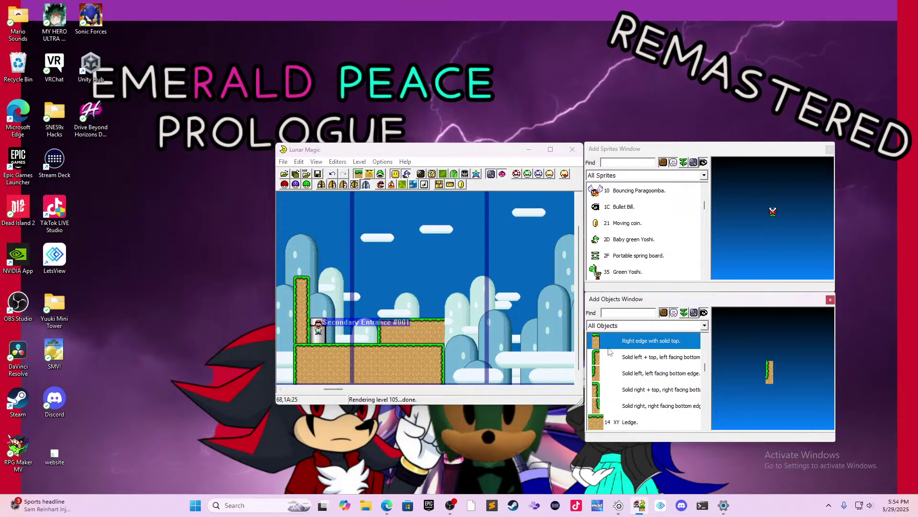
scroll(590, 362, up, 1)
scroll(591, 366, up, 1)
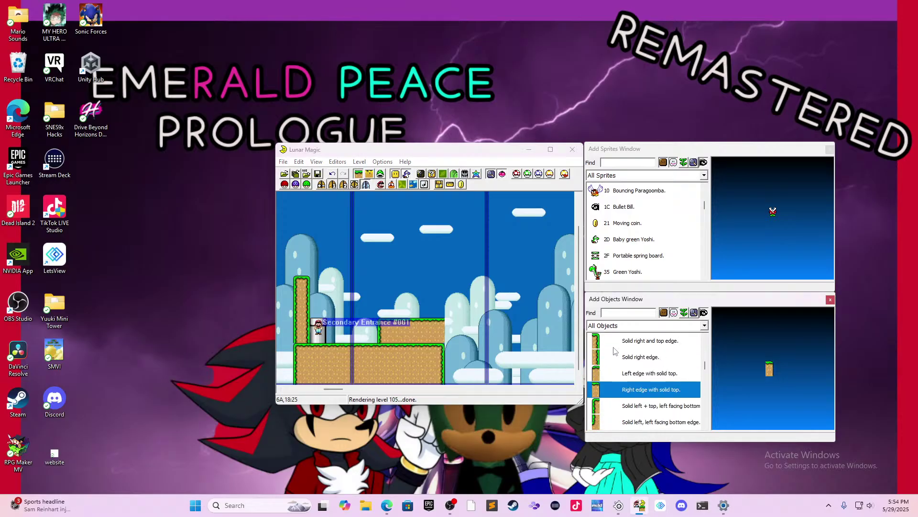
drag(615, 341, 450, 380)
click(464, 364)
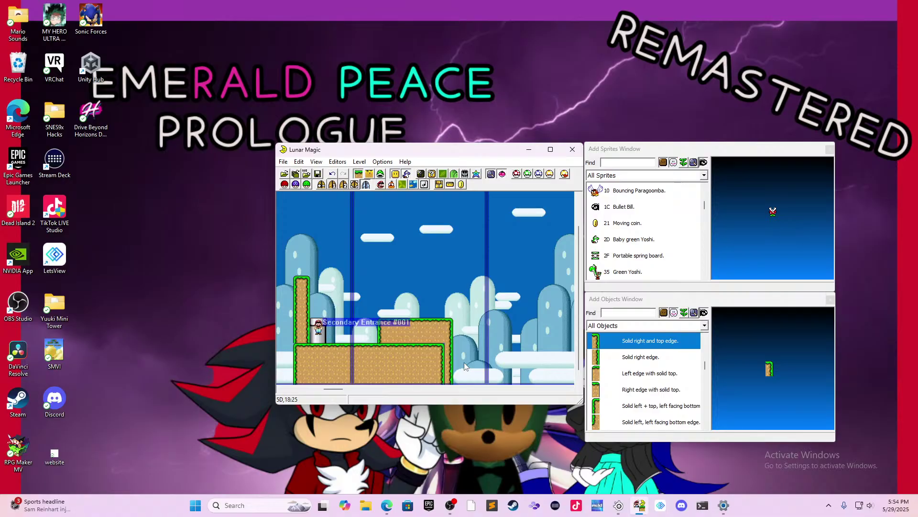
- Duplicate the raised ledge with both its edges and stack the copy on top, one tile further right
scroll(520, 336, down, 1)
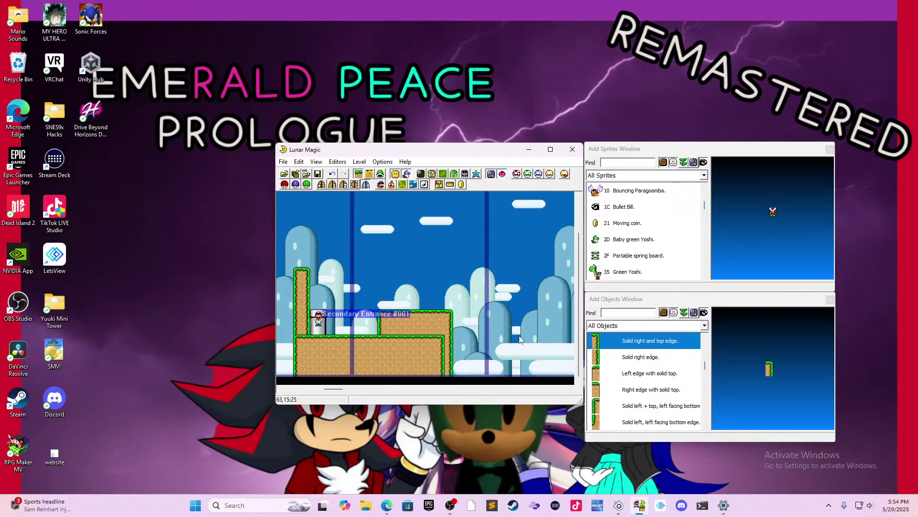
scroll(520, 336, up, 3)
scroll(520, 327, down, 3)
click(450, 325)
drag(467, 325, 381, 319)
right_click(434, 280)
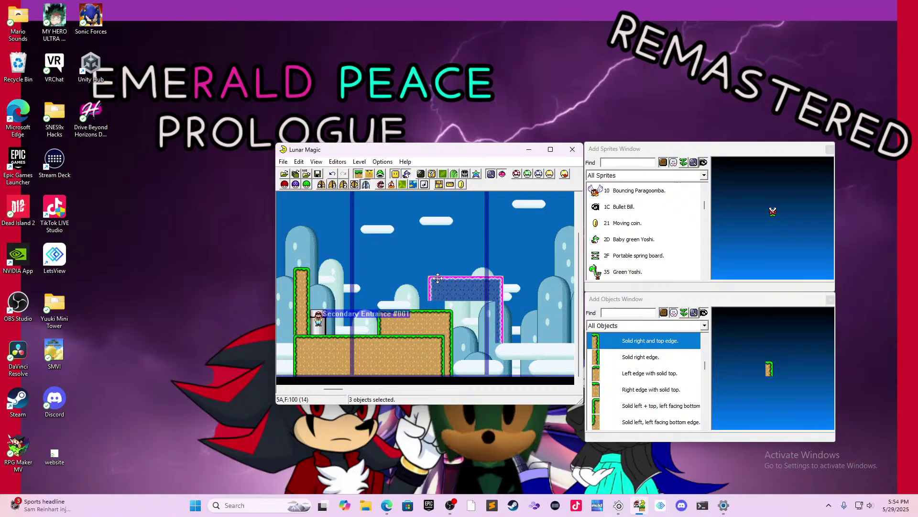
drag(438, 279, 402, 289)
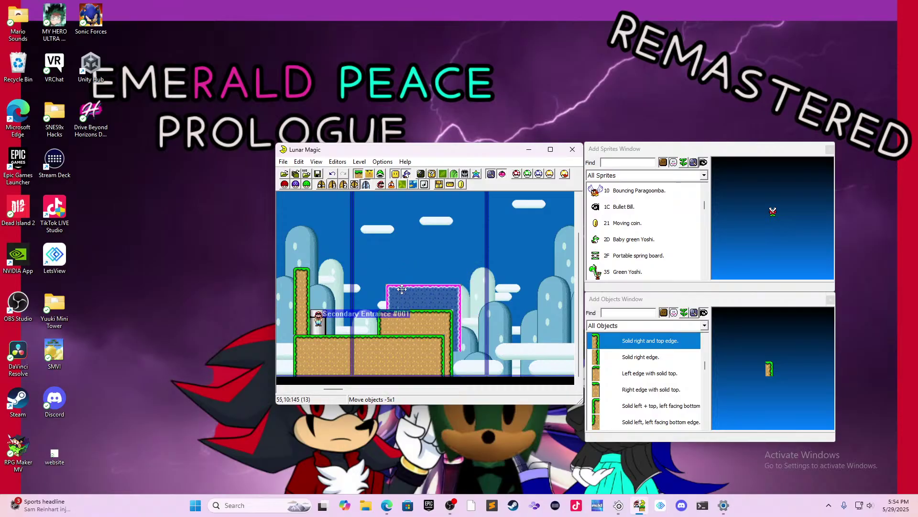
- Stretch the upper ledge's right edge down to the bottom of the level
click(458, 342)
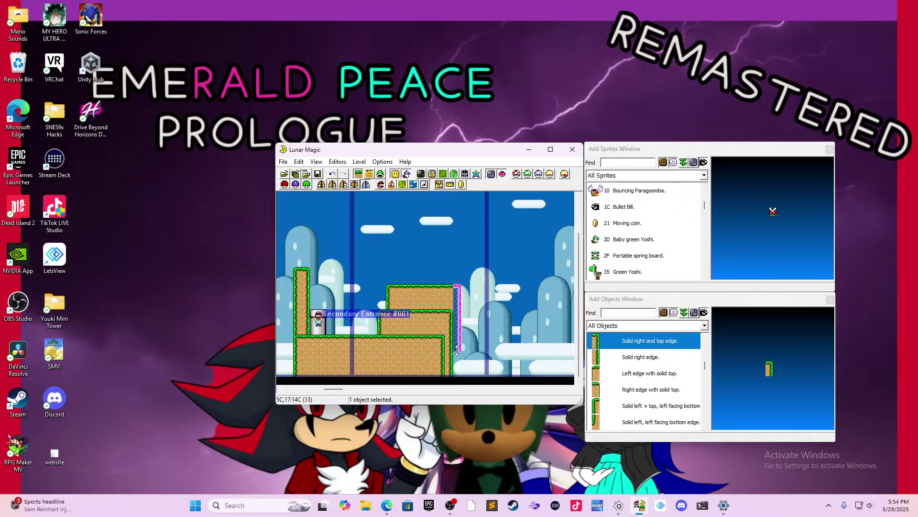
drag(457, 351, 457, 374)
click(467, 364)
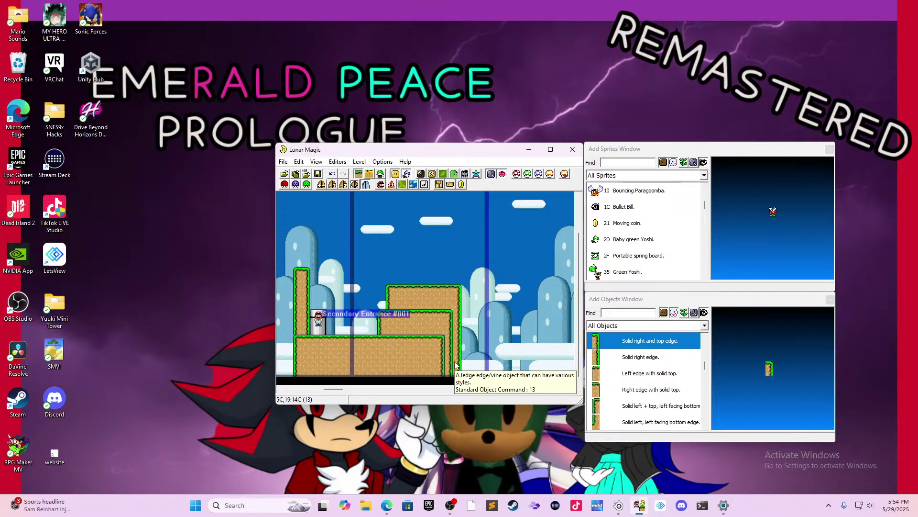
- Move the lower ground's right edge out to the start of screen 06 and place a copy of the ground ledge directly after the original
click(430, 355)
click(445, 357)
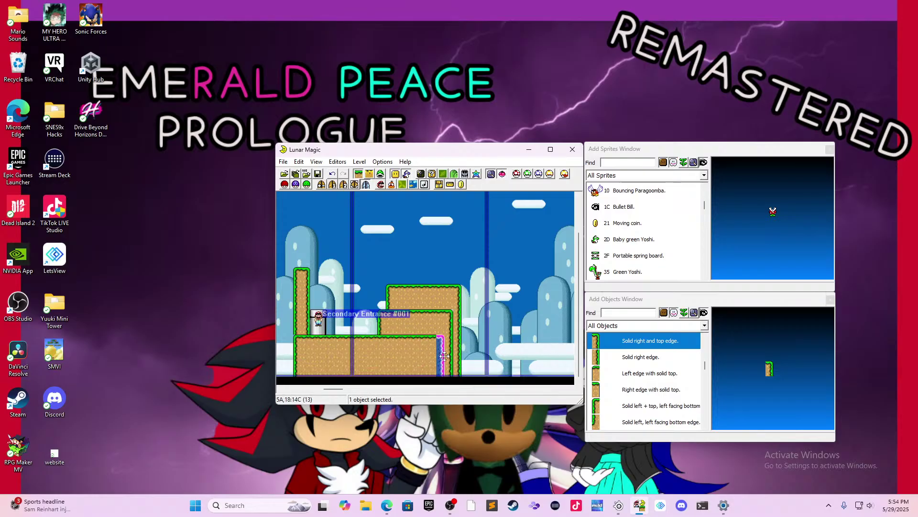
mouse_move(444, 356)
mouse_down()
mouse_move(487, 358)
mouse_move(420, 355)
mouse_move(433, 356)
mouse_up()
click(436, 355)
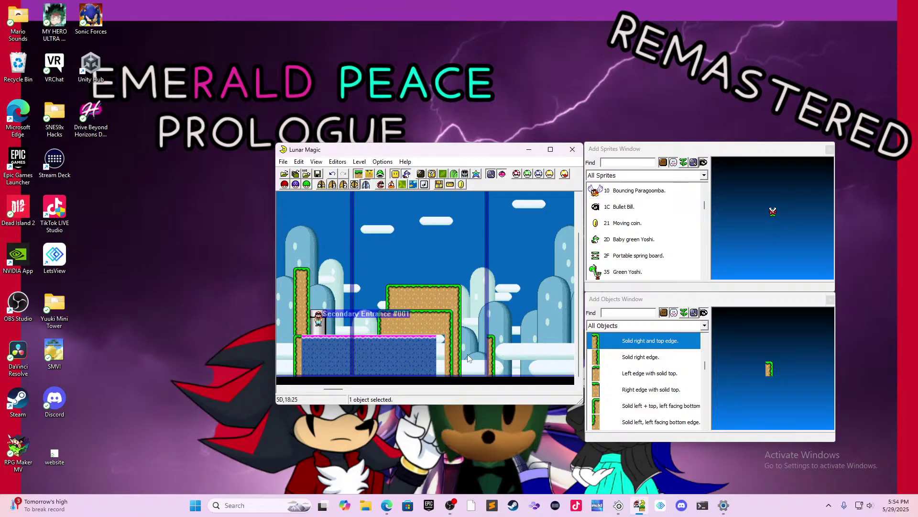
drag(435, 346, 462, 363)
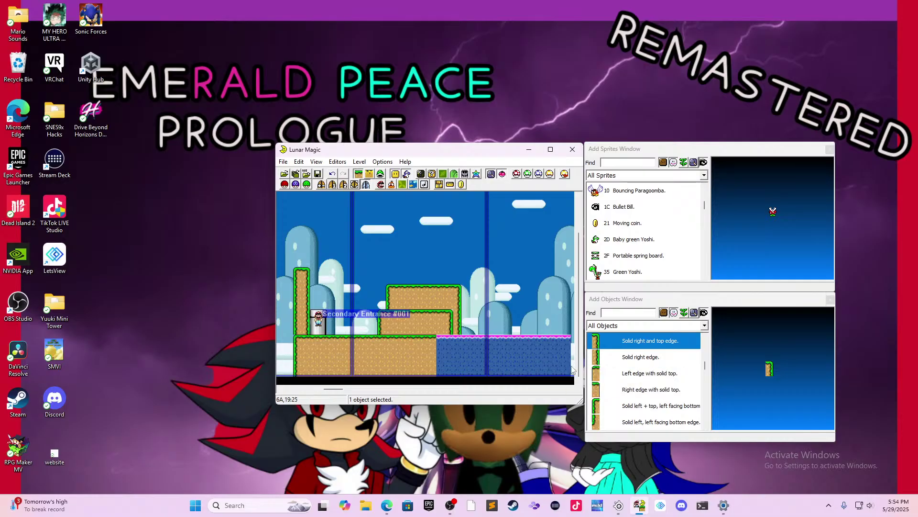
- Shorten the copied ground ledge so that it ends at the ground's right edge at the start of screen 06
drag(573, 367, 500, 361)
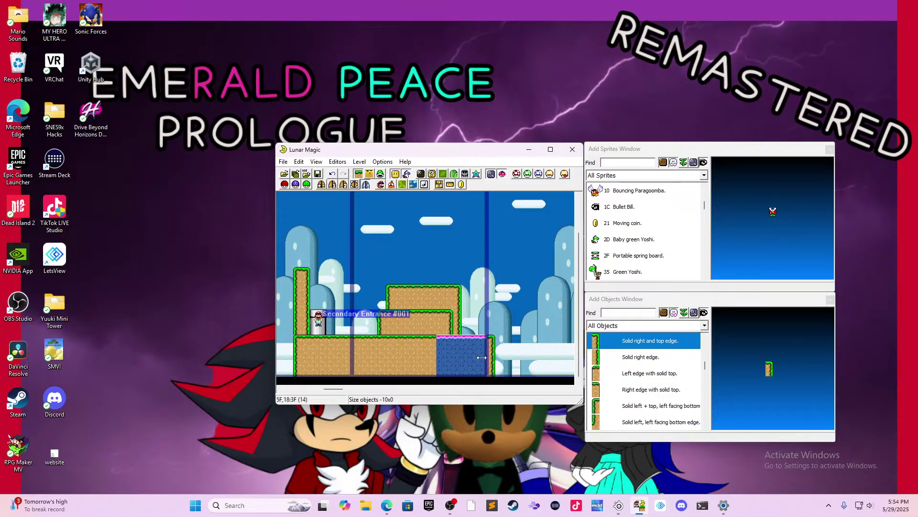
click(508, 320)
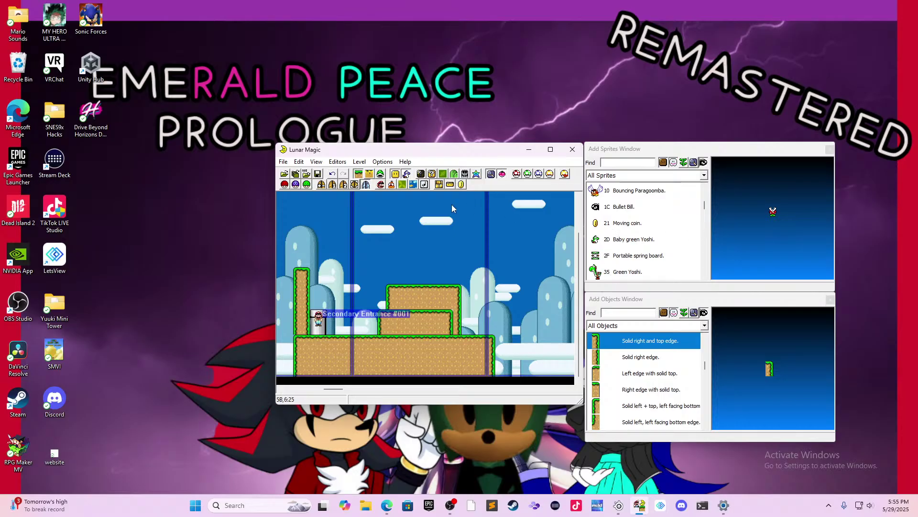
- Insert a "Black piranha plant" object in front of the raised ledges
scroll(666, 202, up, 4)
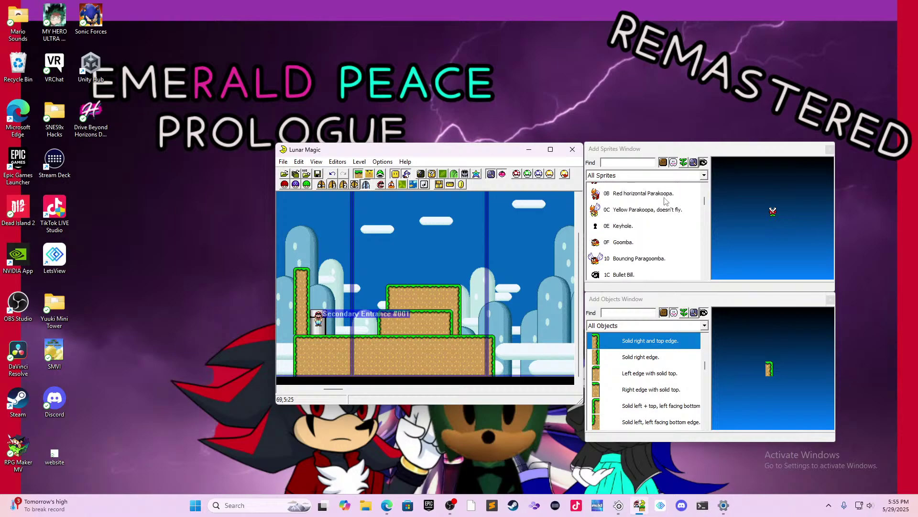
scroll(666, 202, down, 4)
scroll(673, 375, up, 2)
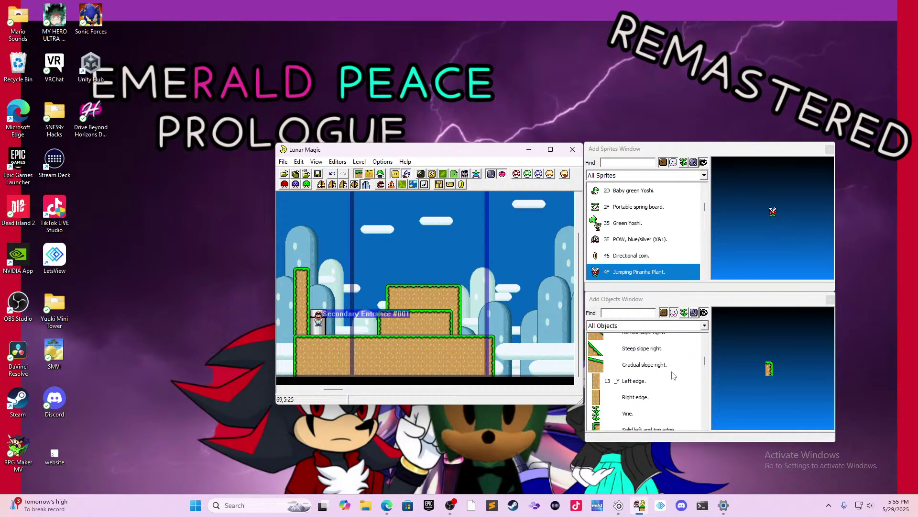
scroll(673, 375, up, 8)
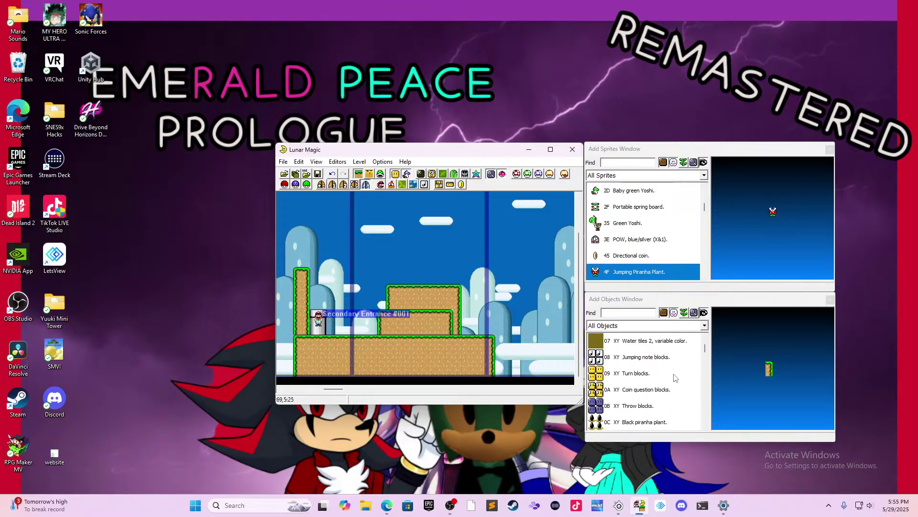
scroll(650, 390, down, 2)
click(654, 374)
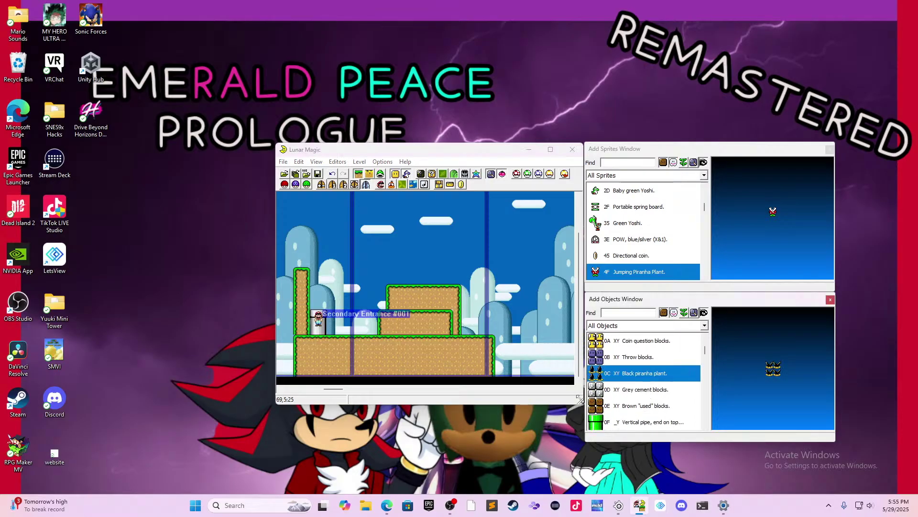
right_click(416, 330)
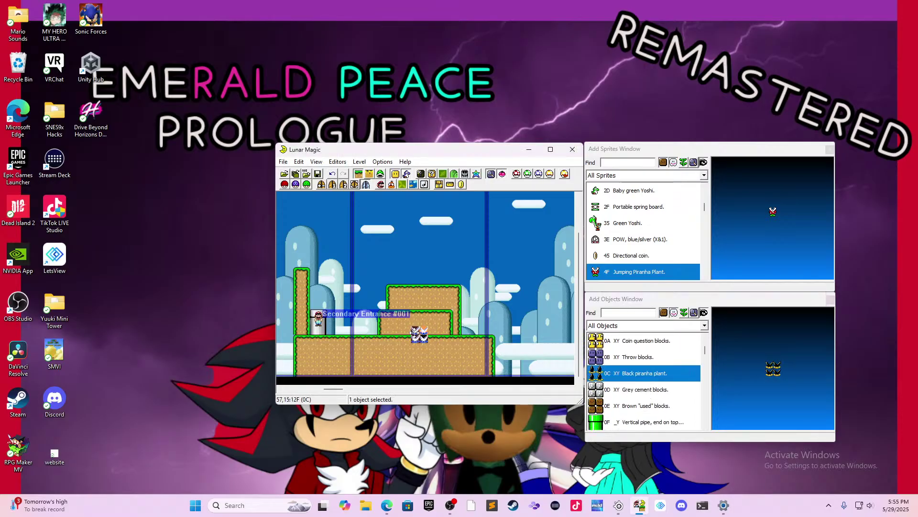
mouse_move(417, 331)
mouse_down()
mouse_move(400, 323)
mouse_move(413, 331)
mouse_up()
- Lay the black piranha plants as a one-tile-high row from the ground's right edge to the end of screen 06
mouse_move(403, 330)
mouse_down()
mouse_move(488, 327)
mouse_move(506, 337)
mouse_up()
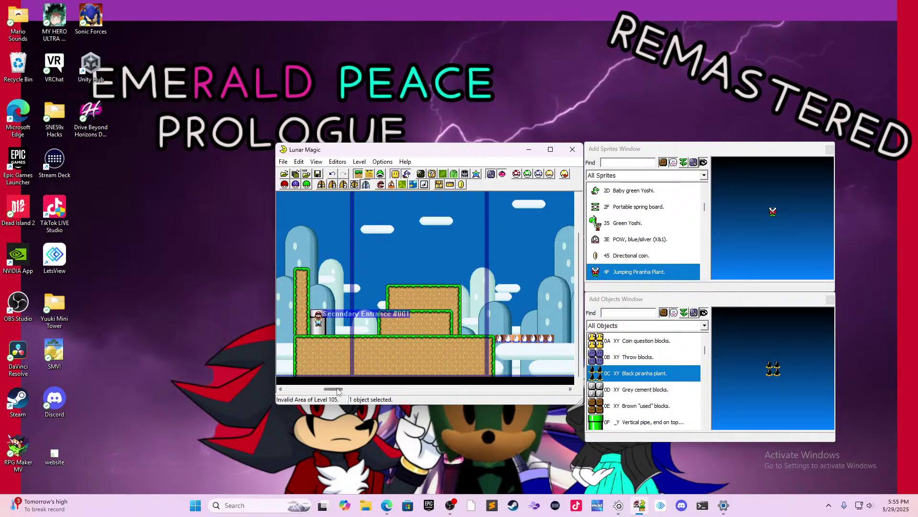
drag(333, 389, 345, 389)
drag(369, 339, 433, 337)
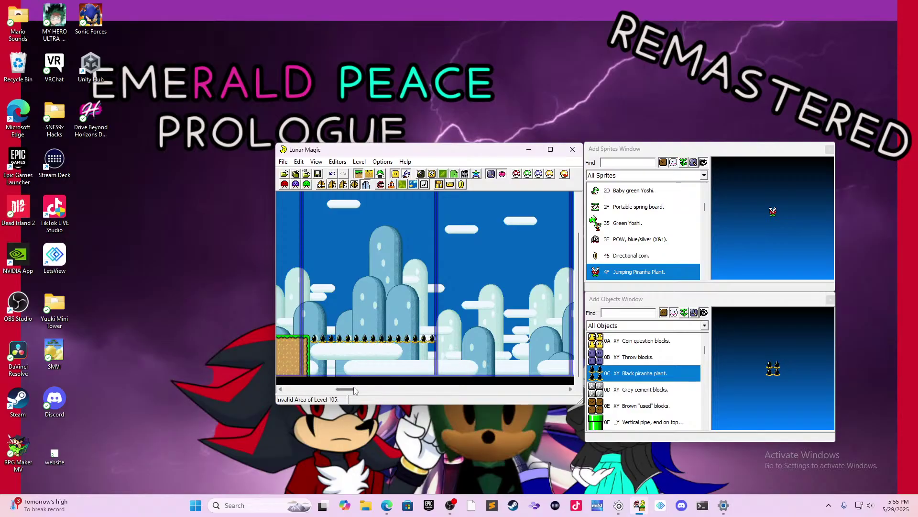
- Place a copy of the ground's solid left edge directly after the piranha plant row, at the start of screen 07
drag(345, 388, 336, 388)
click(371, 372)
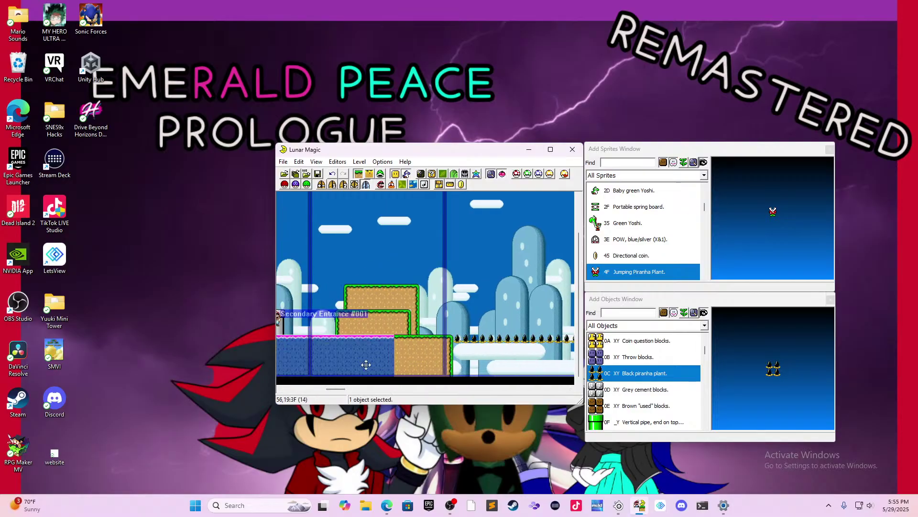
drag(338, 392, 357, 389)
click(350, 365)
mouse_move(375, 347)
mouse_down()
mouse_move(366, 339)
mouse_move(365, 348)
mouse_up()
click(372, 341)
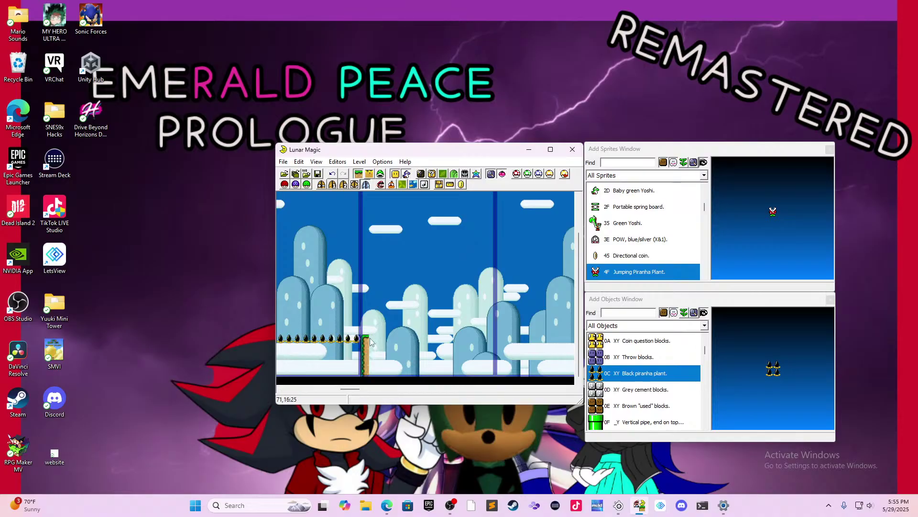
- Copy the ground ledge and join the copy to the new left edge at the start of screen 07, level with its top
drag(352, 389, 340, 388)
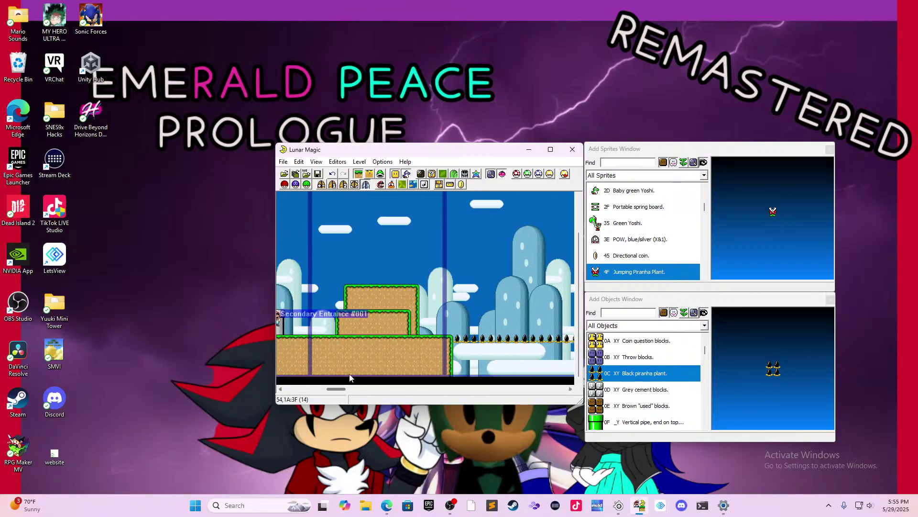
click(349, 374)
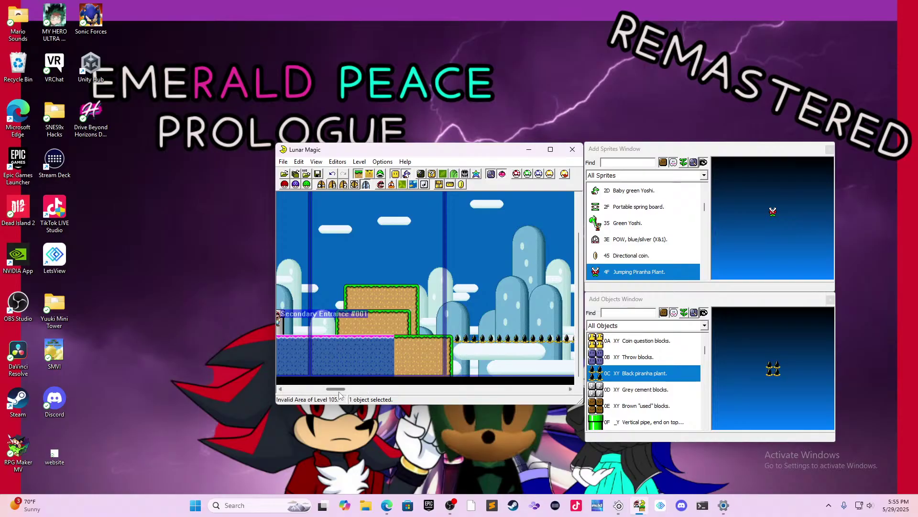
drag(339, 390, 356, 390)
click(352, 345)
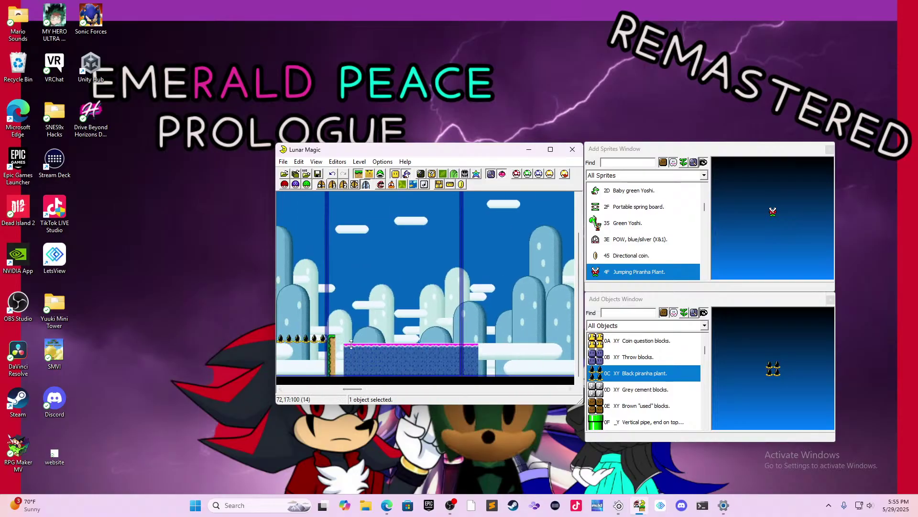
drag(351, 344, 342, 336)
click(372, 324)
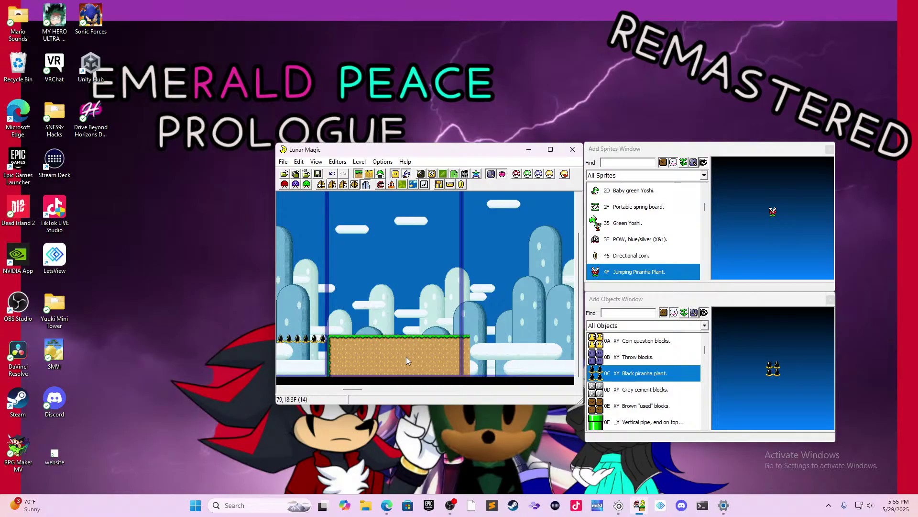
- Copy the right edge piece of the ground before the black piranha plants and place it at the open end of the next ground section
drag(358, 392, 343, 391)
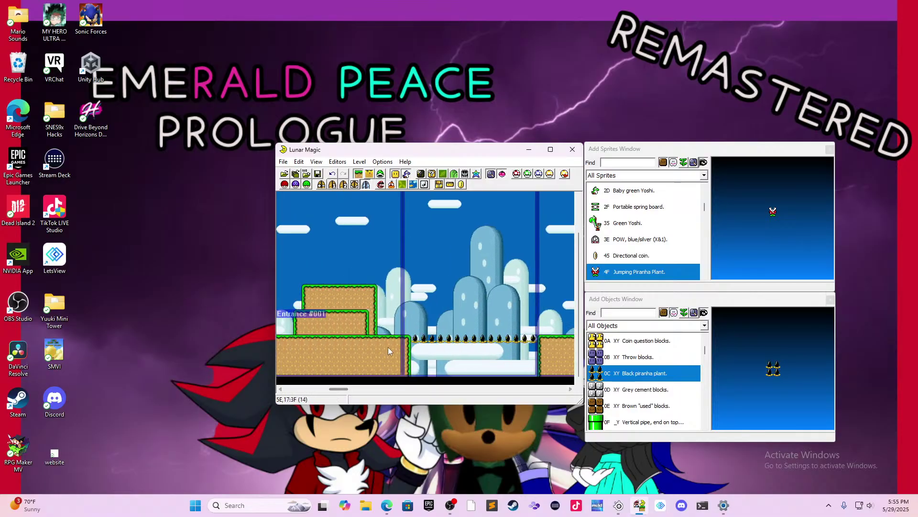
click(400, 346)
click(404, 353)
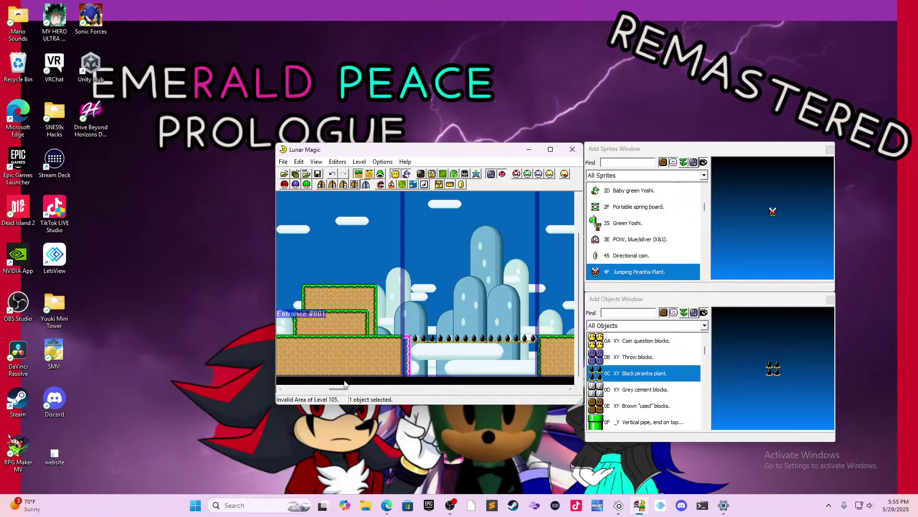
drag(333, 391, 351, 392)
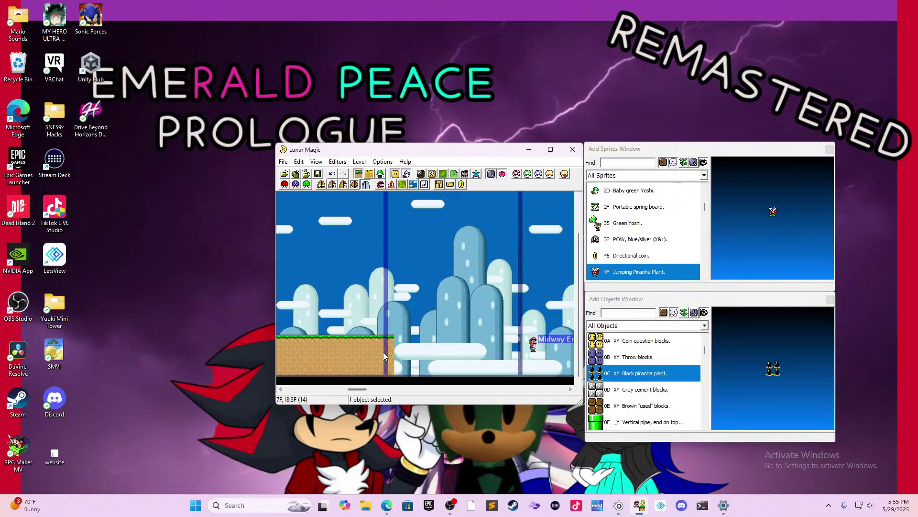
click(410, 347)
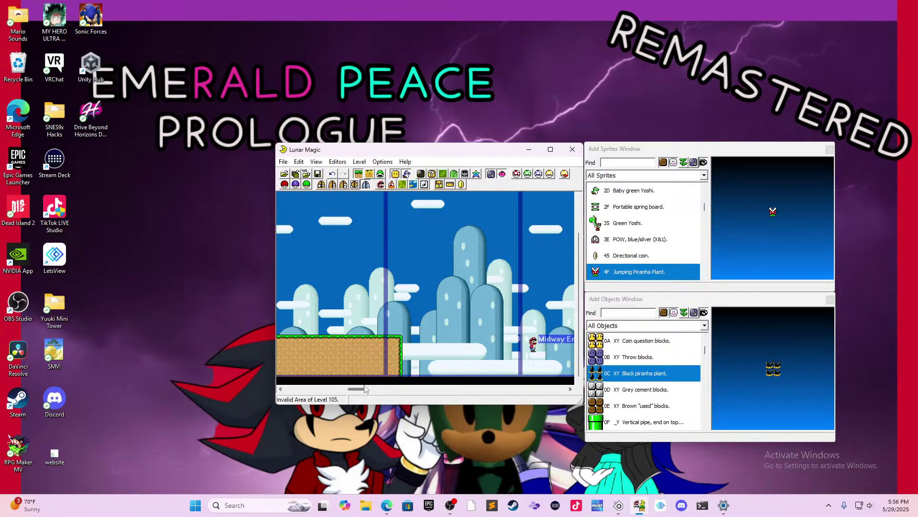
- Add a Green Yoshi sprite in sprite editing mode and stand it on the ground between Secondary Entrance #001 and the stepped ledges
drag(365, 388, 338, 382)
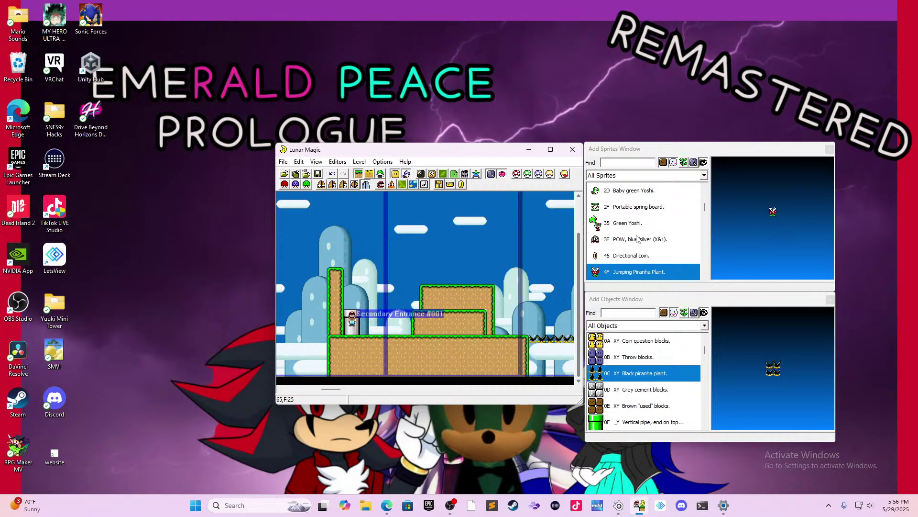
click(654, 224)
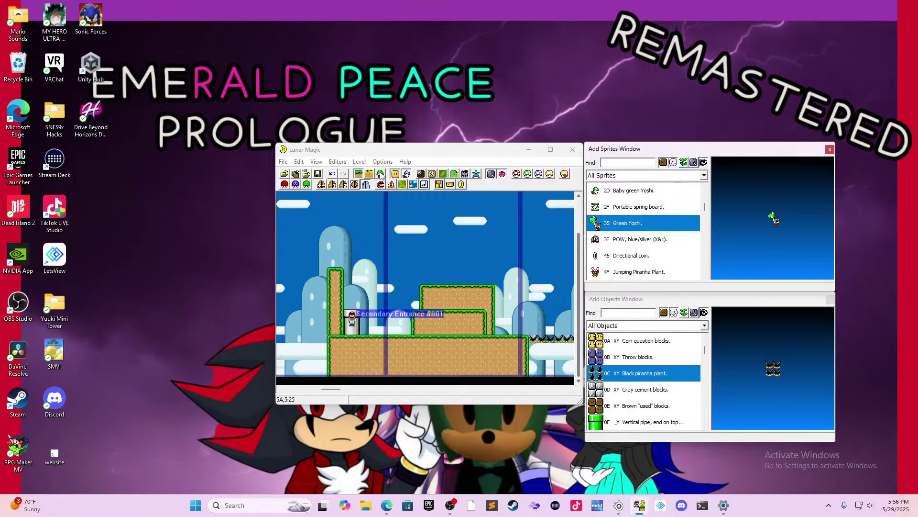
click(381, 176)
right_click(389, 304)
click(394, 305)
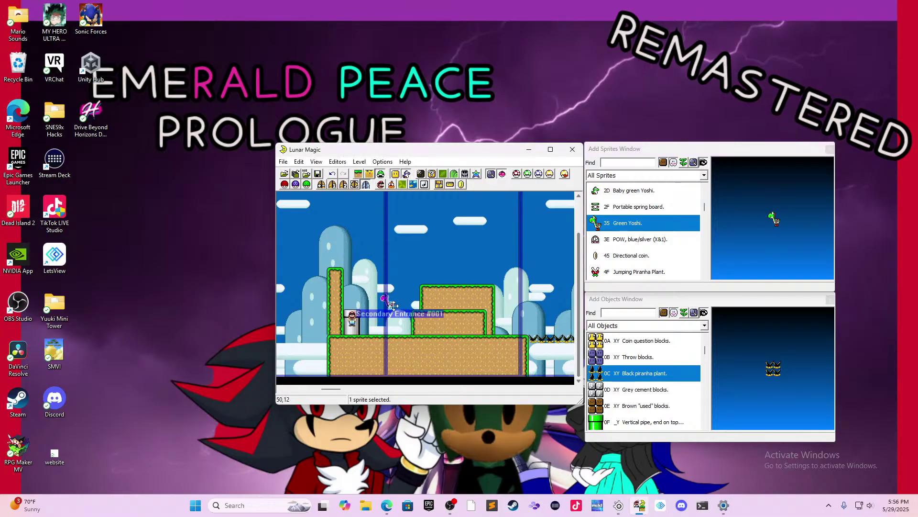
mouse_move(394, 305)
mouse_down()
mouse_move(398, 327)
mouse_move(440, 279)
mouse_move(388, 282)
mouse_move(385, 313)
mouse_move(400, 317)
mouse_up()
click(444, 278)
click(455, 275)
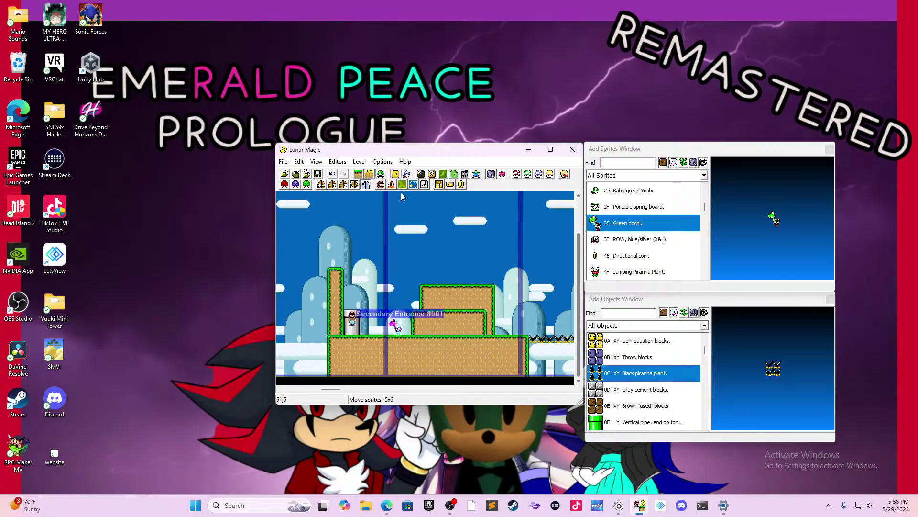
- Open the 16x16 Tile Map Editor beside the level view and select the Yoshi question block tile that acts as 126
click(421, 176)
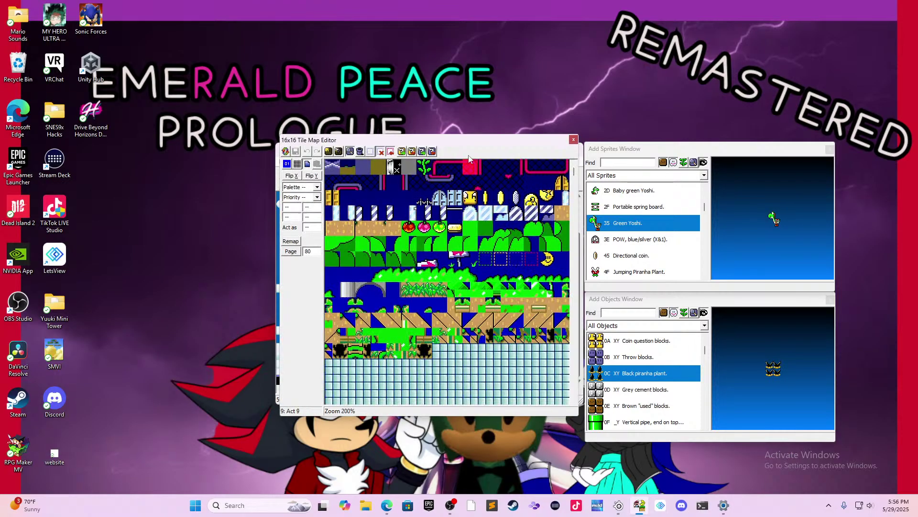
drag(483, 146, 202, 209)
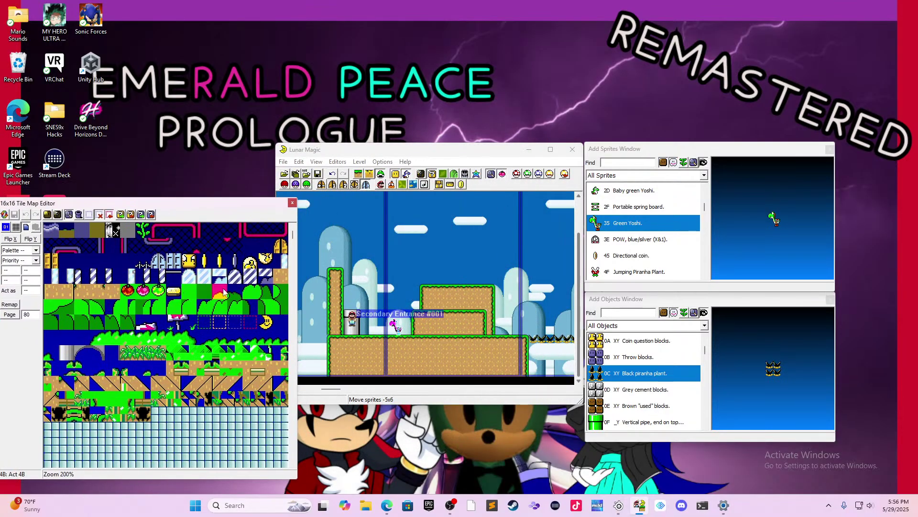
scroll(210, 335, down, 1)
scroll(189, 374, down, 1)
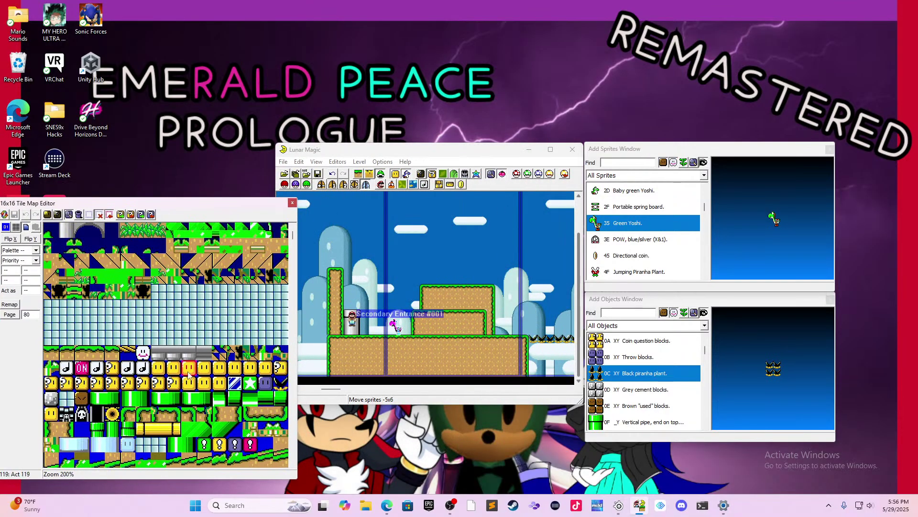
click(141, 379)
right_click(406, 285)
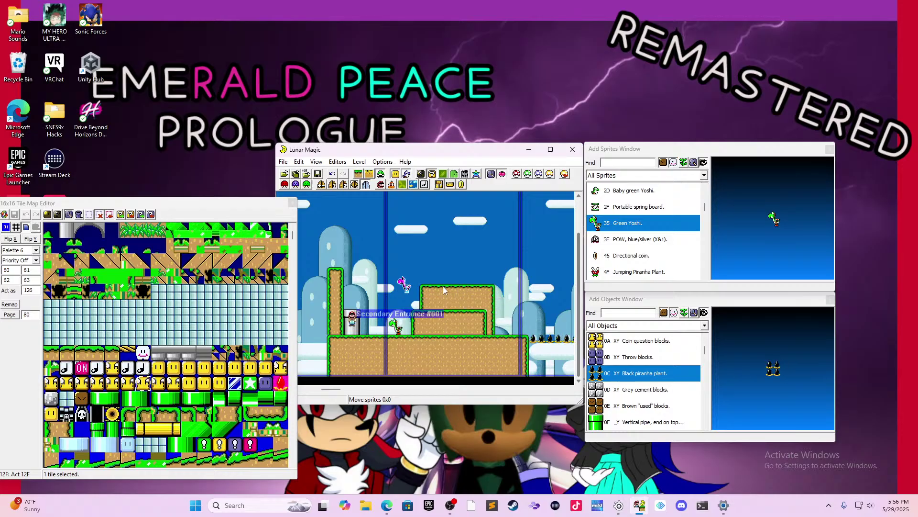
key(Delete)
- Switch to layer 1 editing mode and close the Add Objects window
click(358, 174)
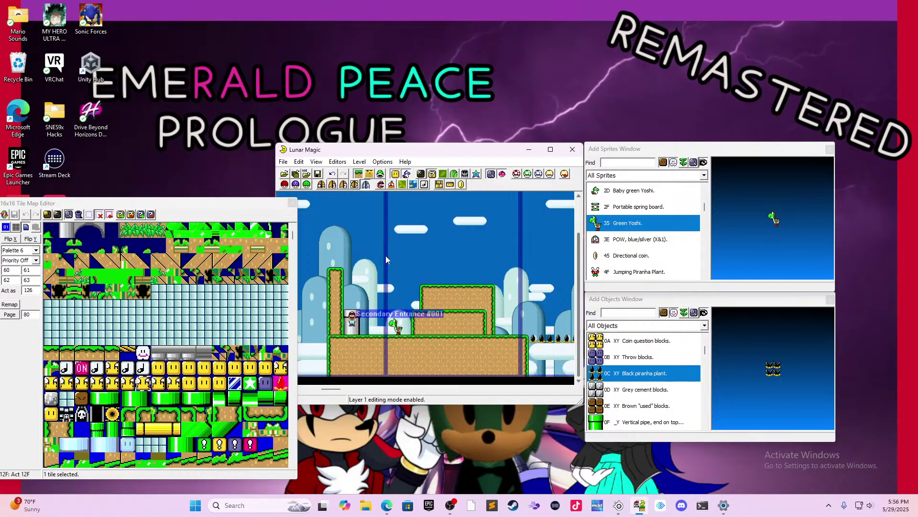
right_click(388, 288)
key(Delete)
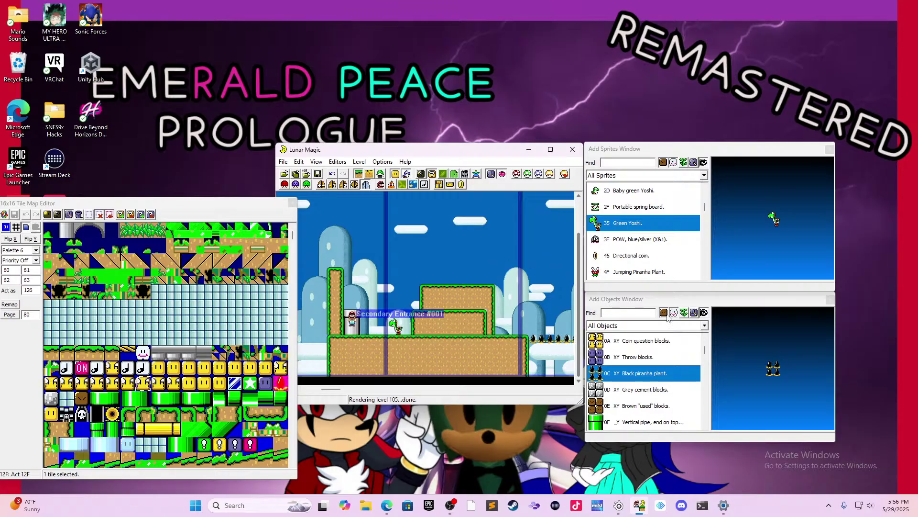
click(830, 299)
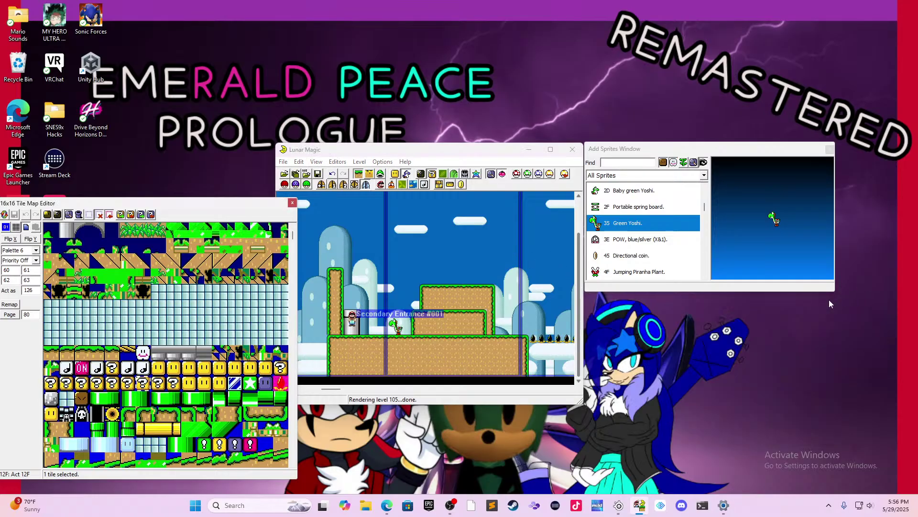
- Insert the Yoshi question block into the level and position it in the air just past the secondary entrance pipe
click(459, 299)
drag(451, 296, 441, 294)
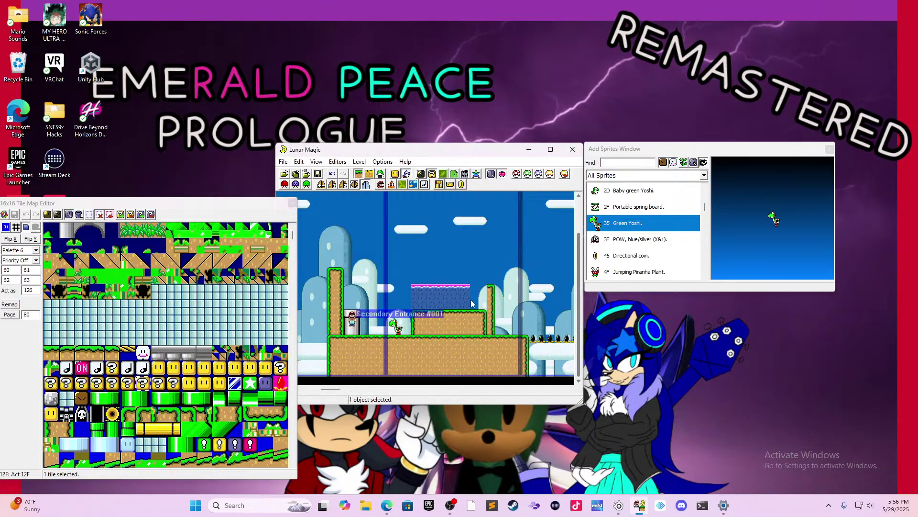
click(502, 249)
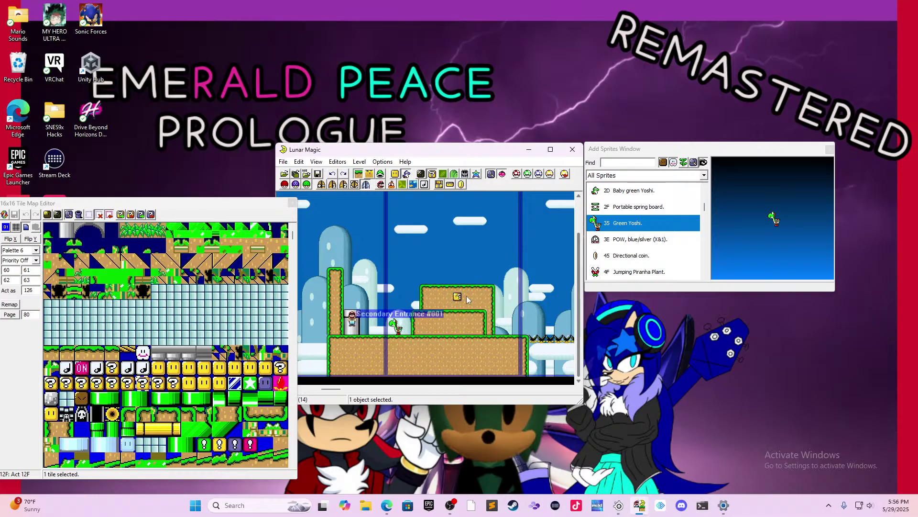
drag(458, 296, 373, 298)
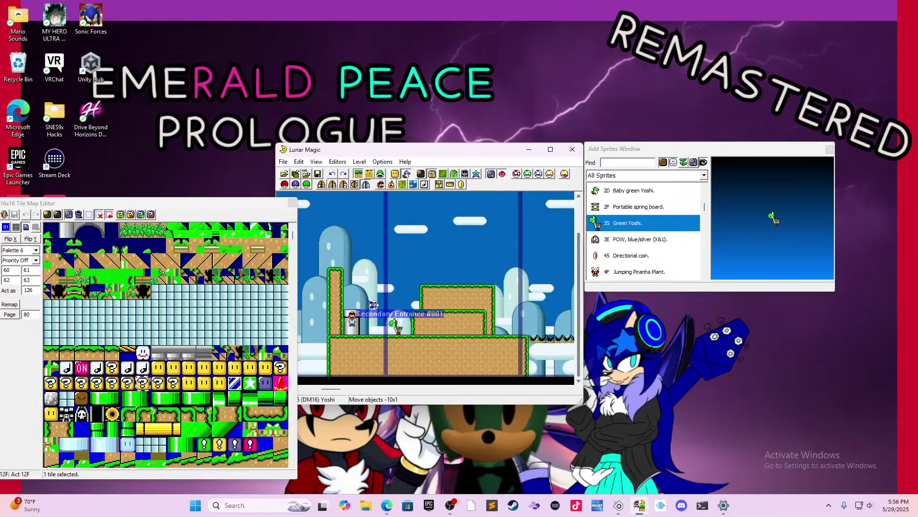
click(401, 301)
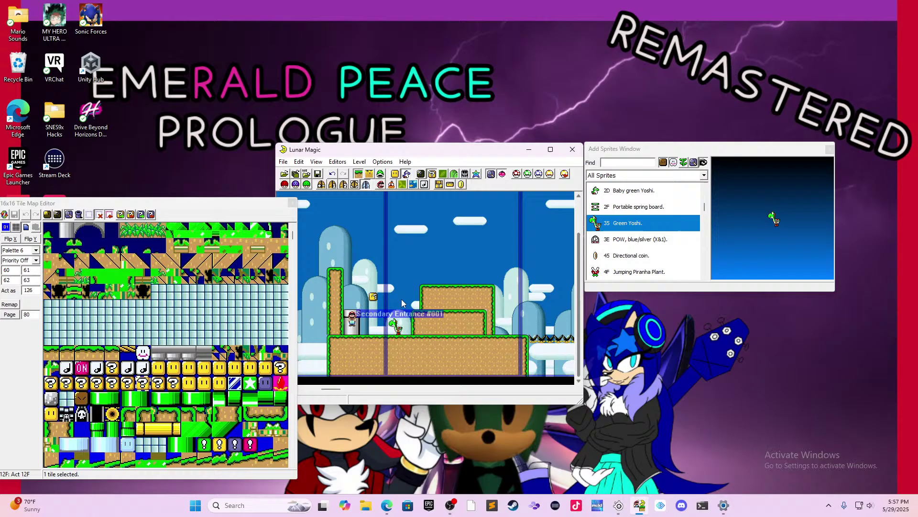
- Raise both edges of the dirt wall behind the secondary entrance pipe by about three tiles
click(330, 270)
drag(328, 269, 340, 243)
click(339, 273)
click(353, 255)
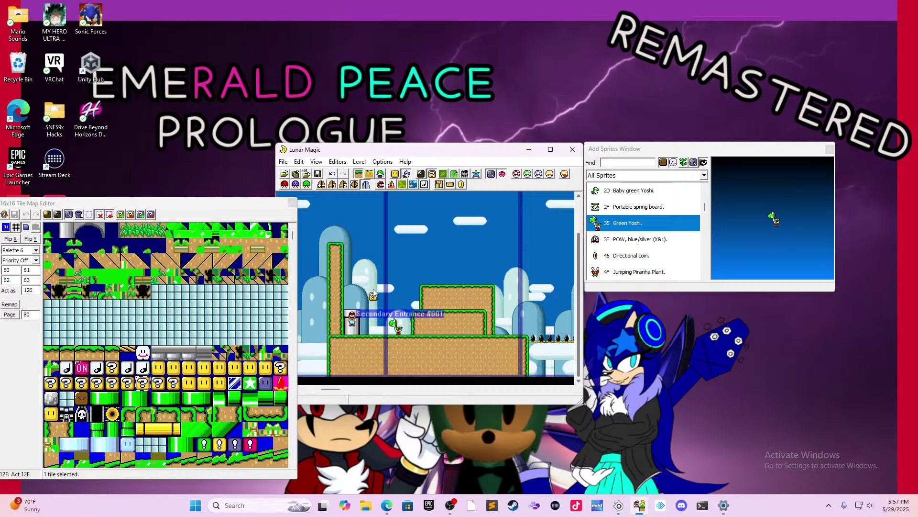
- Extend the two edge columns of the wall behind the pipe upward by another five tiles each
click(332, 245)
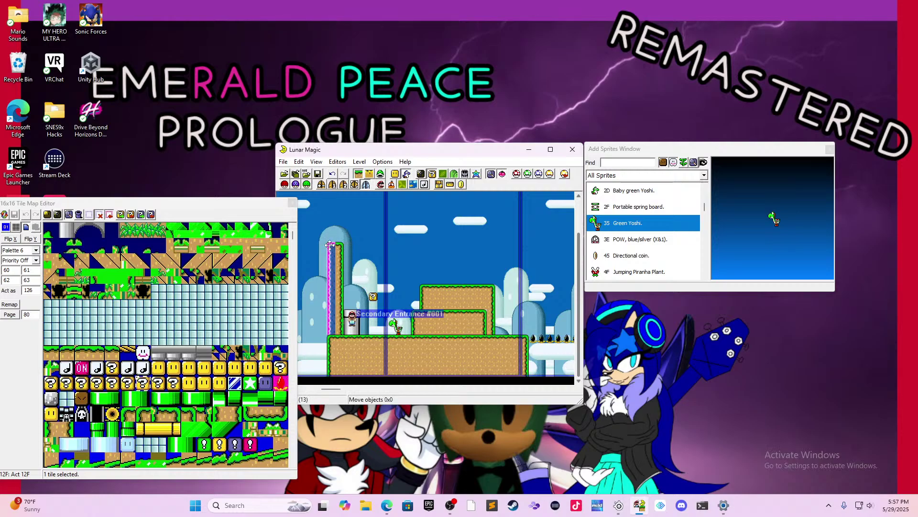
drag(331, 241, 331, 201)
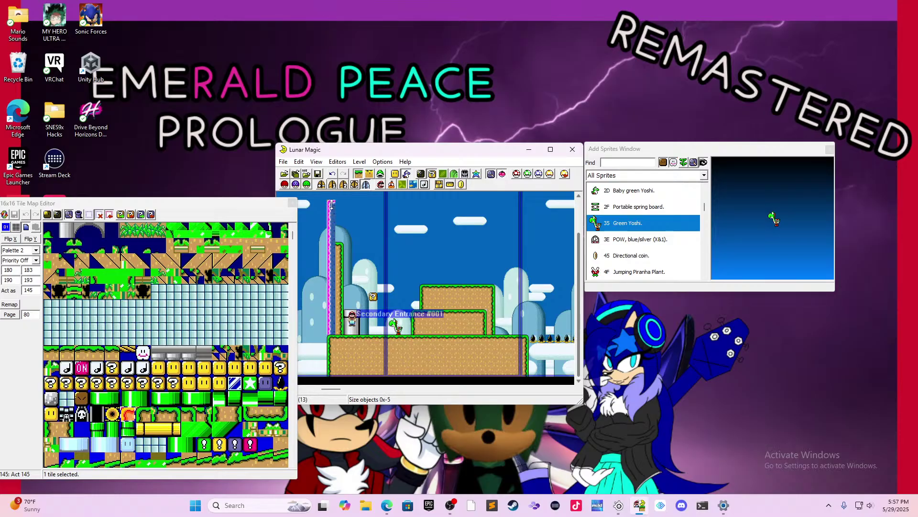
click(340, 235)
click(340, 244)
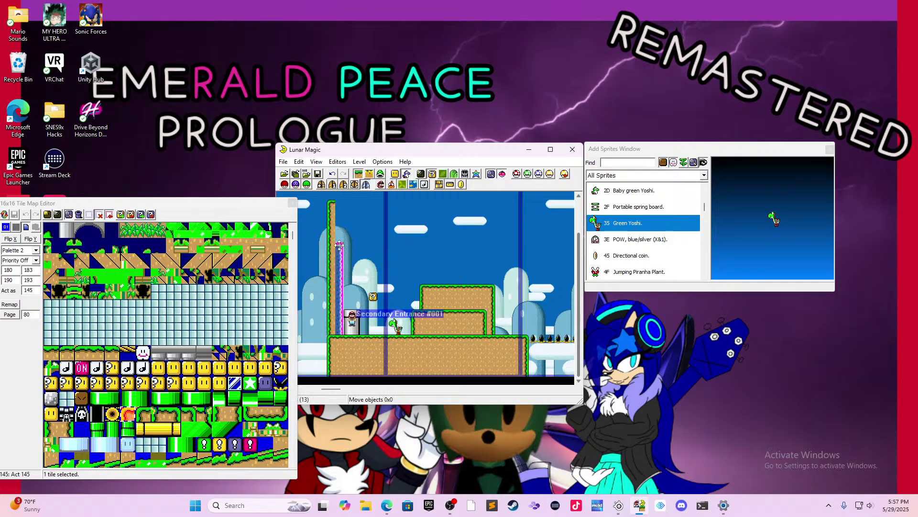
drag(341, 241, 341, 201)
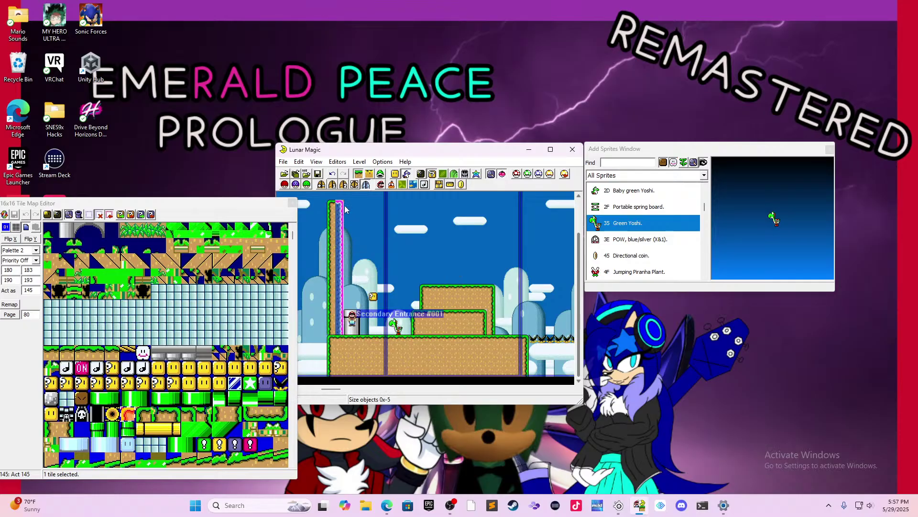
click(362, 220)
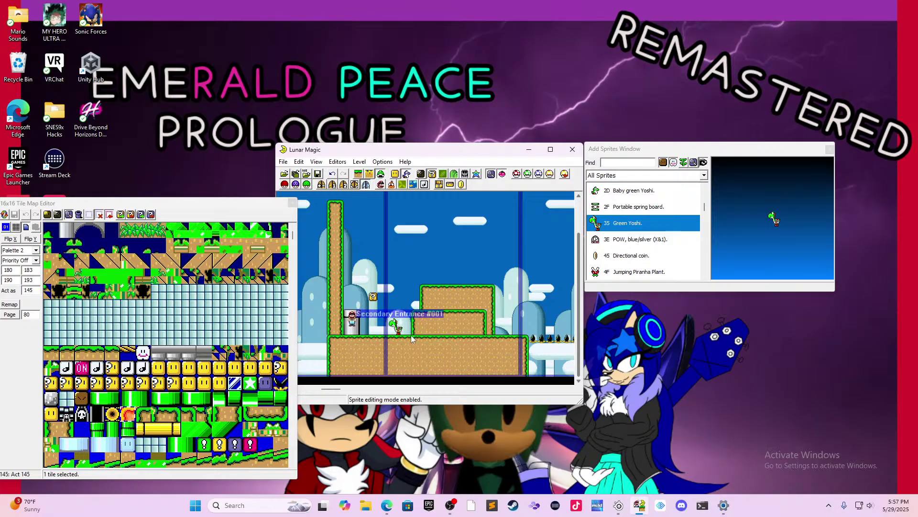
- Delete the Green Yoshi sprite from the ground near the pipe and save the level to the ROM
click(395, 327)
key(Delete)
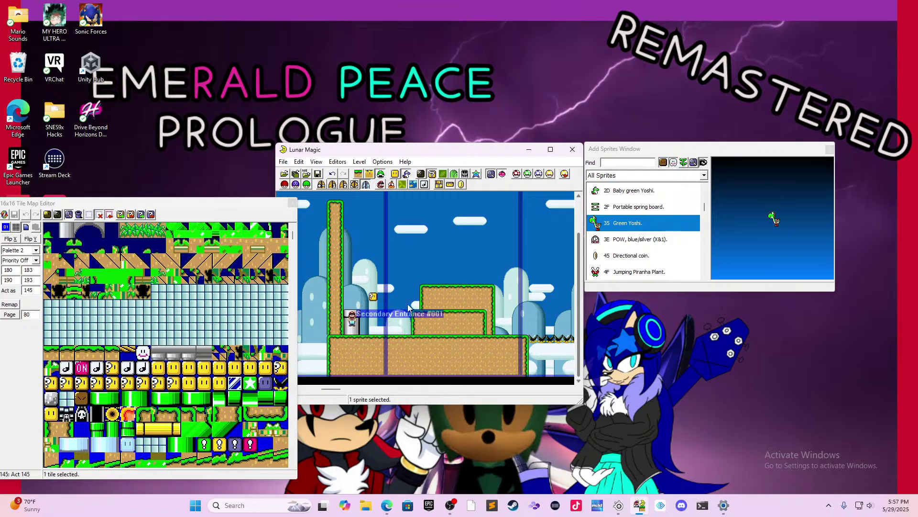
key(ctrl+s)
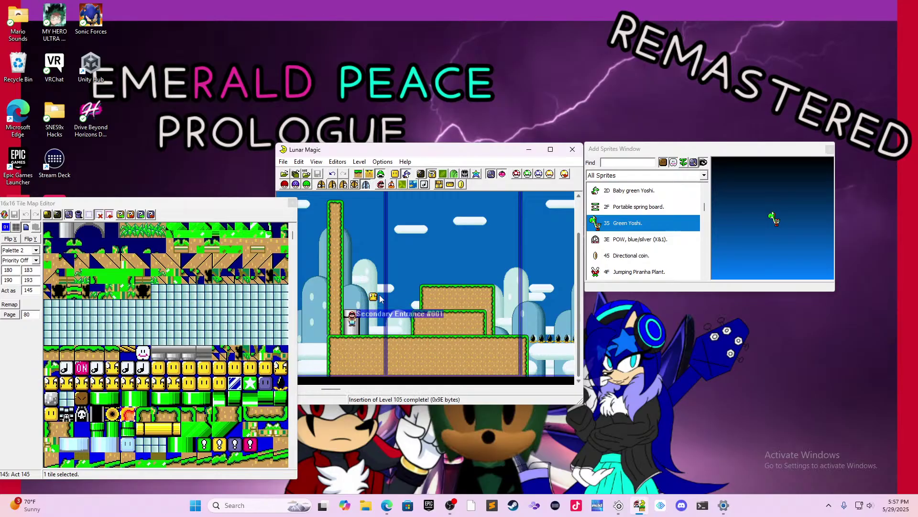
- Launch the level in the emulator and play through the first section, entering the purple pipe beyond the yellow one
key(F4)
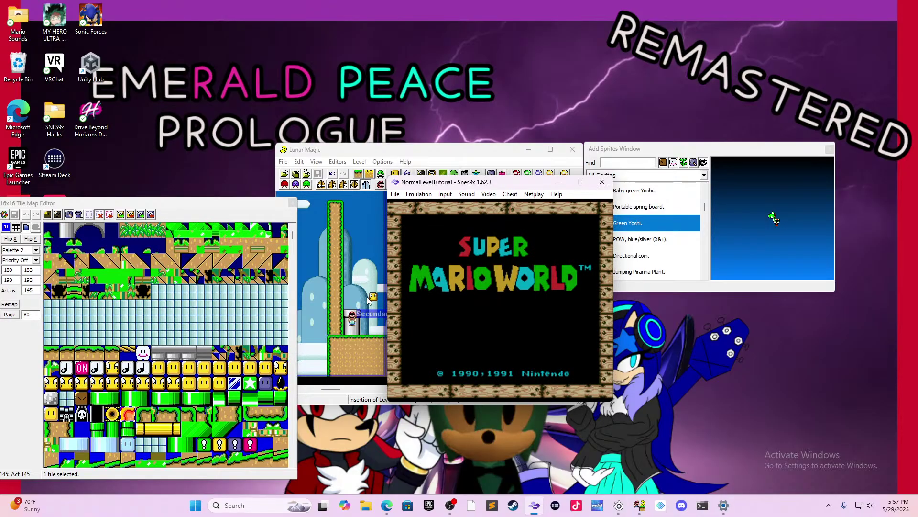
key(space)
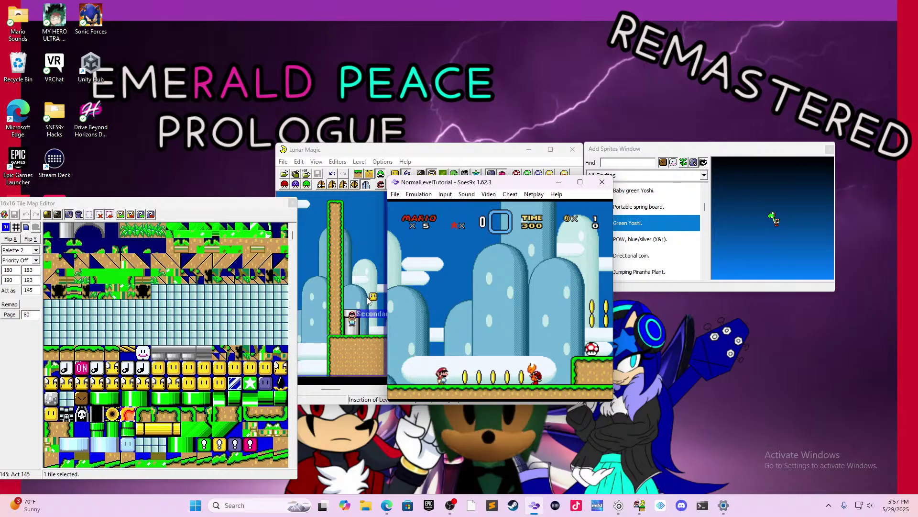
key(Right)
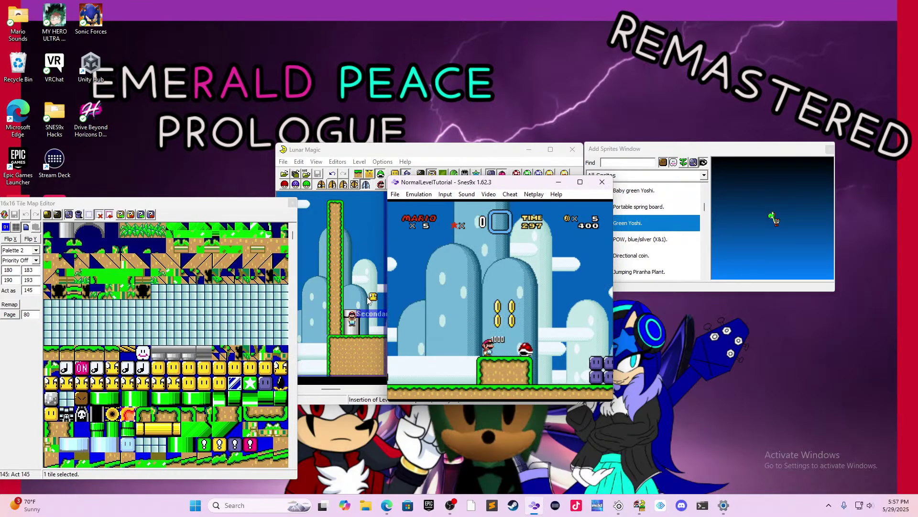
key(Right)
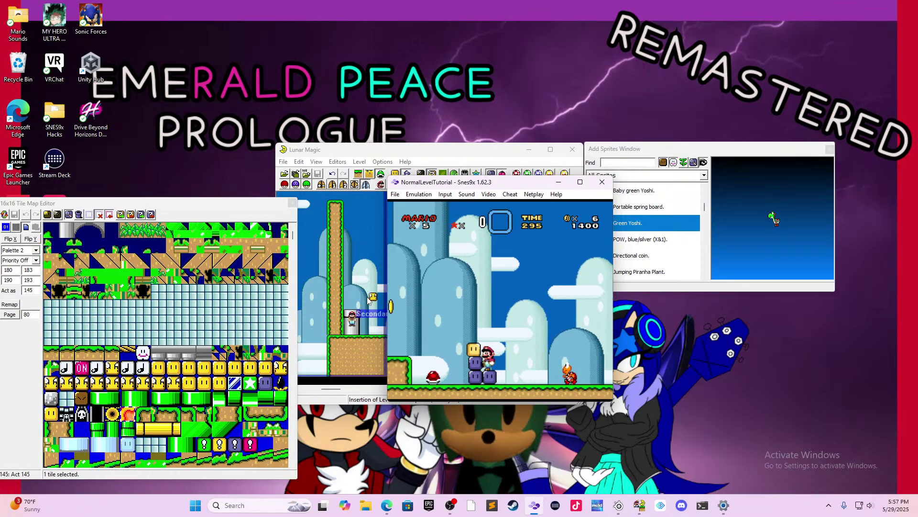
key(Right)
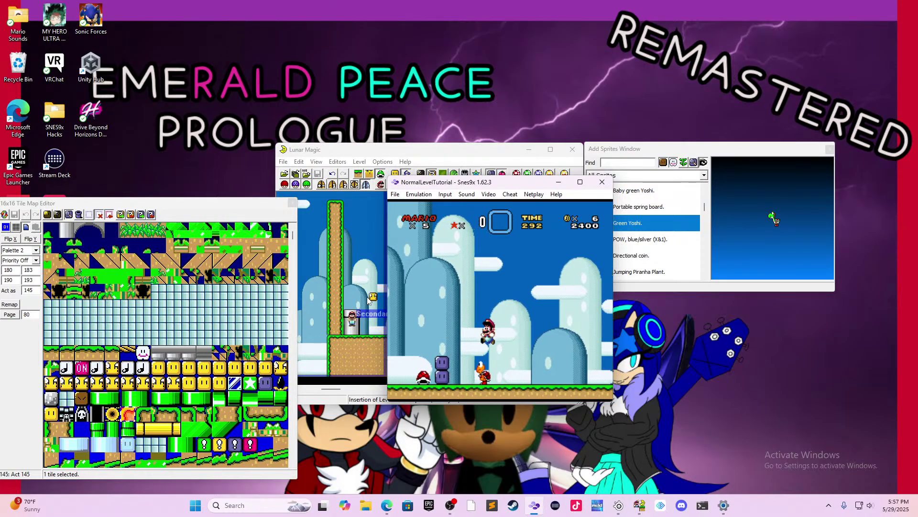
key(Right)
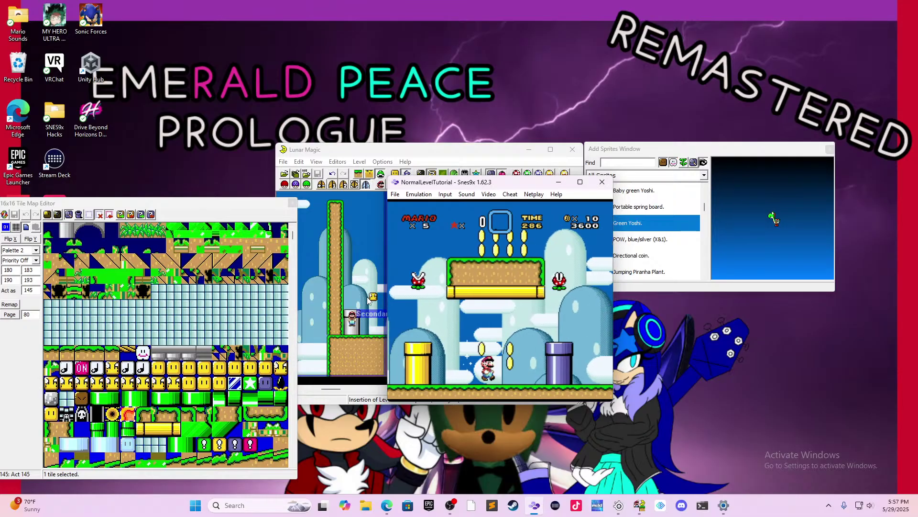
key(Right)
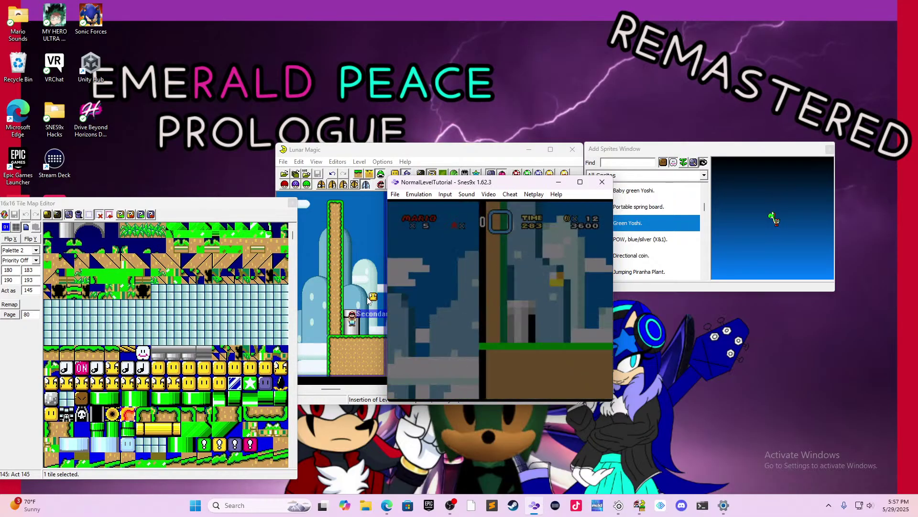
- Test the question block past the secondary entrance pipe by hitting it and mounting the hatched Yoshi
key(Right)
key(c)
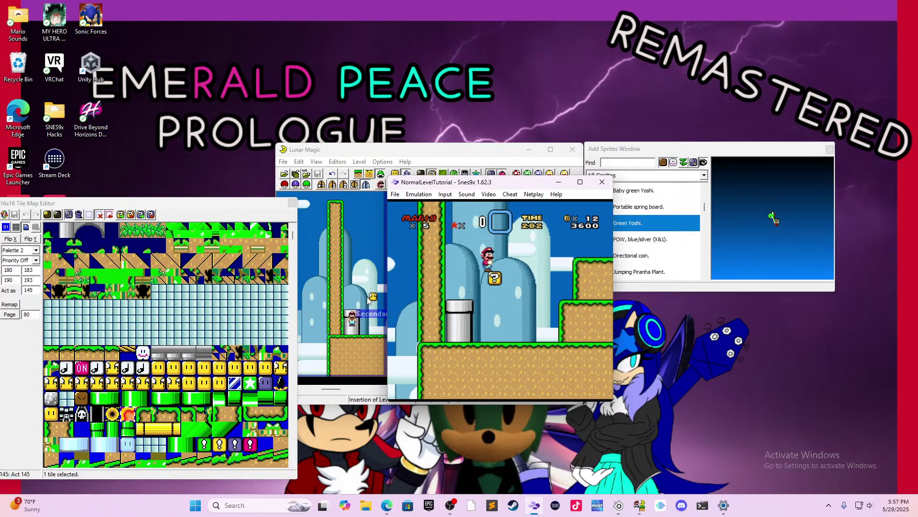
key(Left)
key(Right)
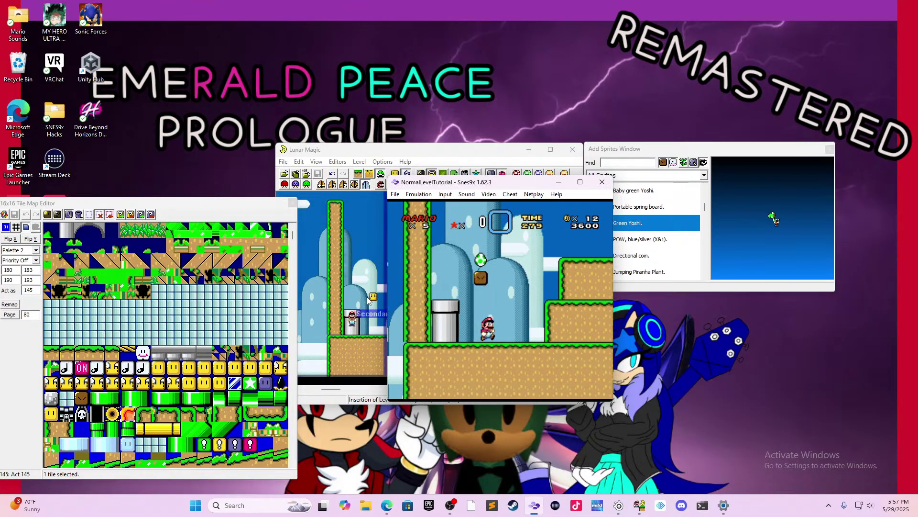
key(Right)
key(c)
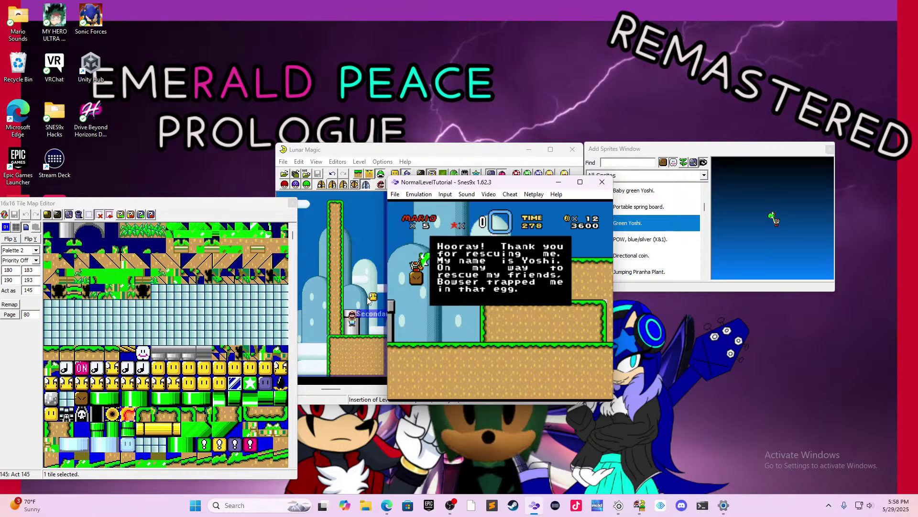
- Ride Yoshi back to the pipe and test jumping up against the tall dirt wall behind it
key(Left)
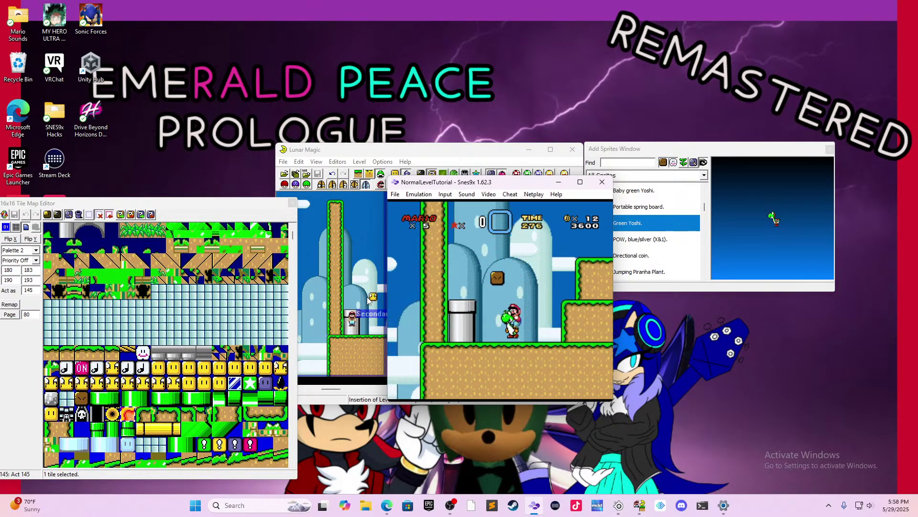
key(Left)
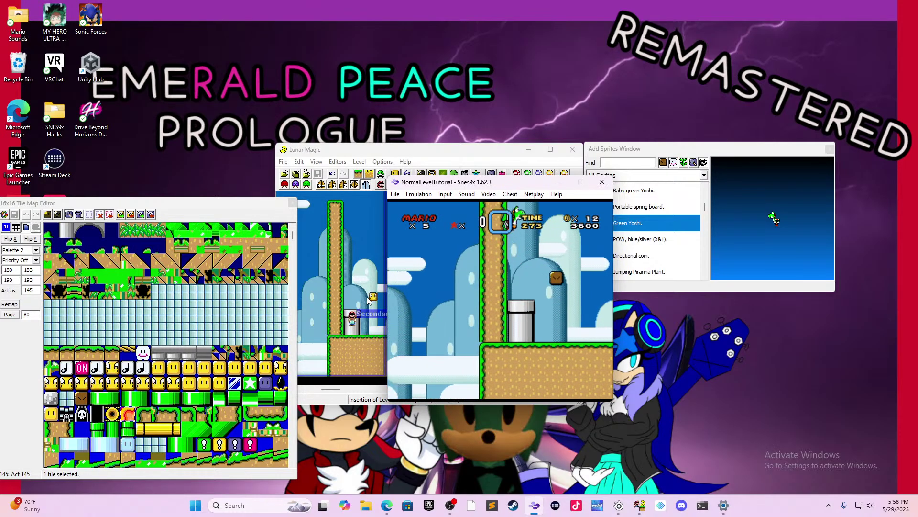
key(Left)
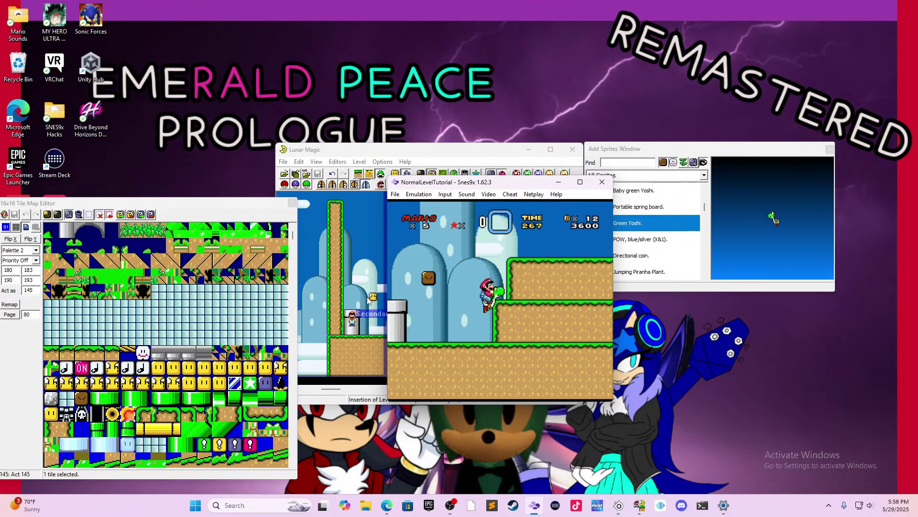
- Playtest riding Yoshi over the stepped ledges and back and forth across the row of munchers, ending the emulator session
key(Right)
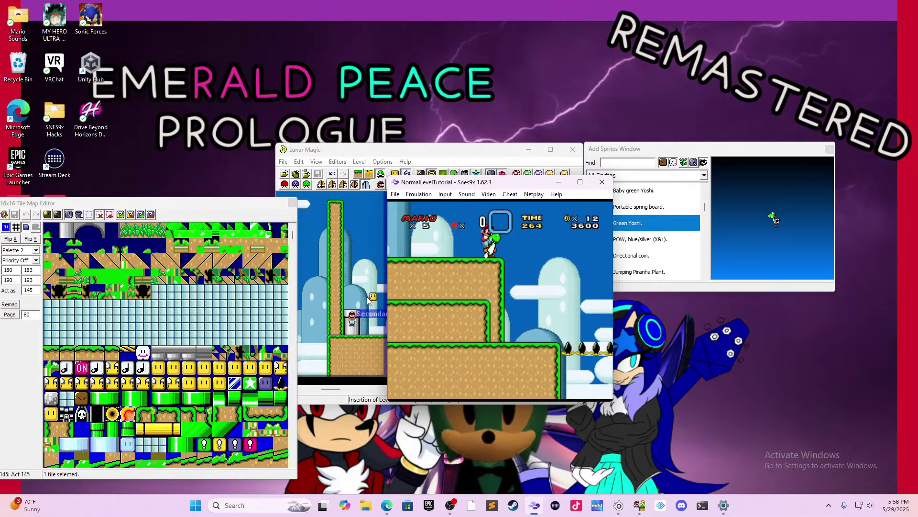
key(Left)
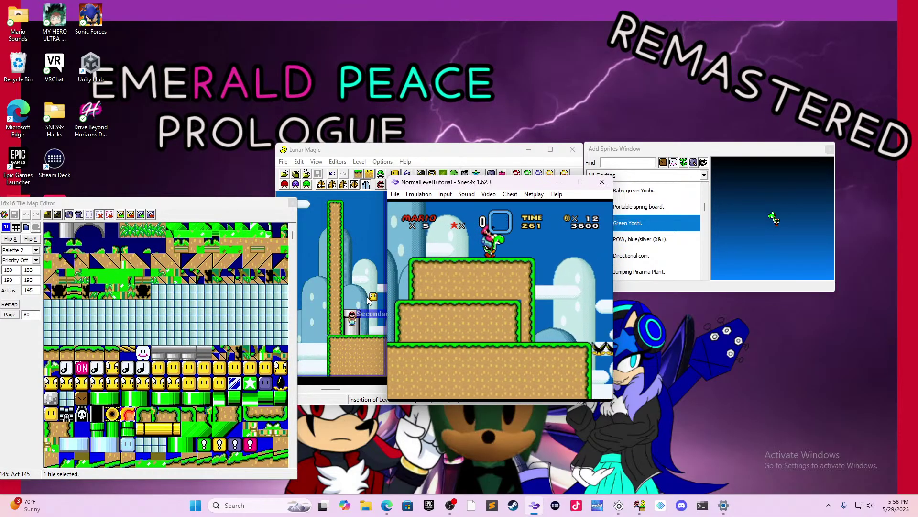
key(Right)
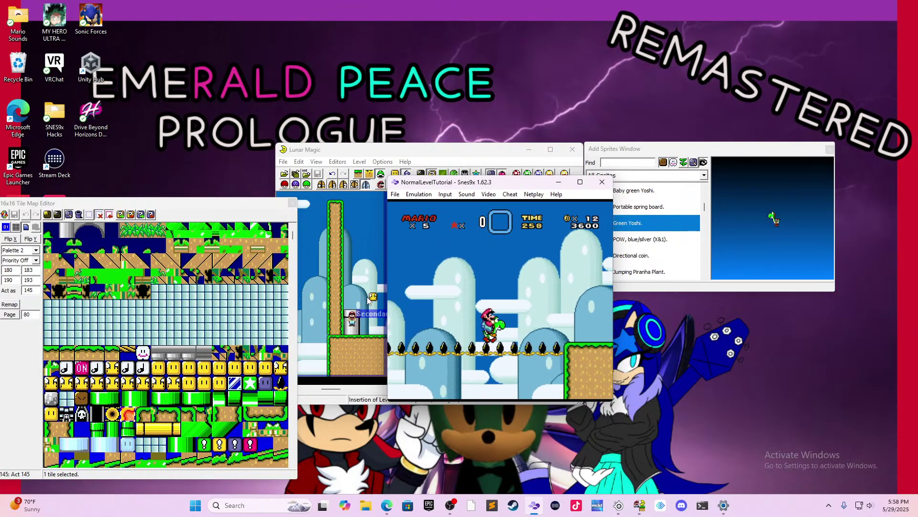
key(Left)
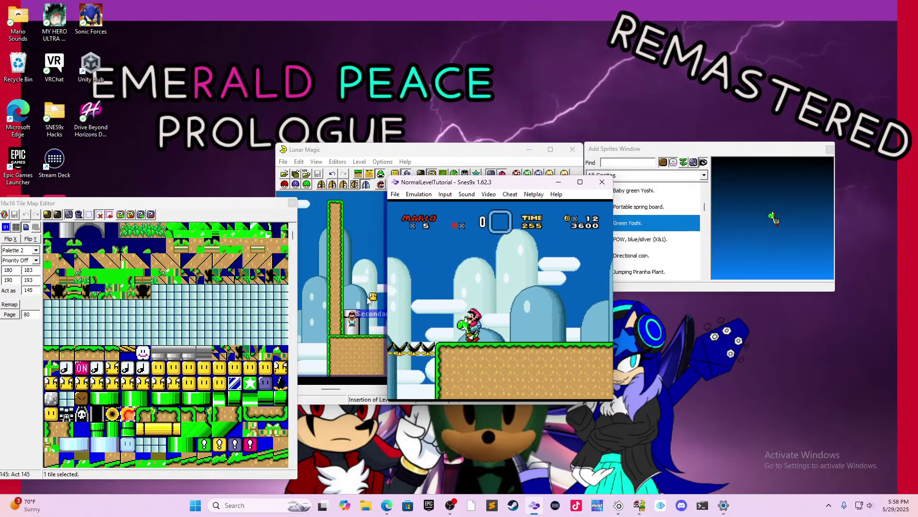
key(Right)
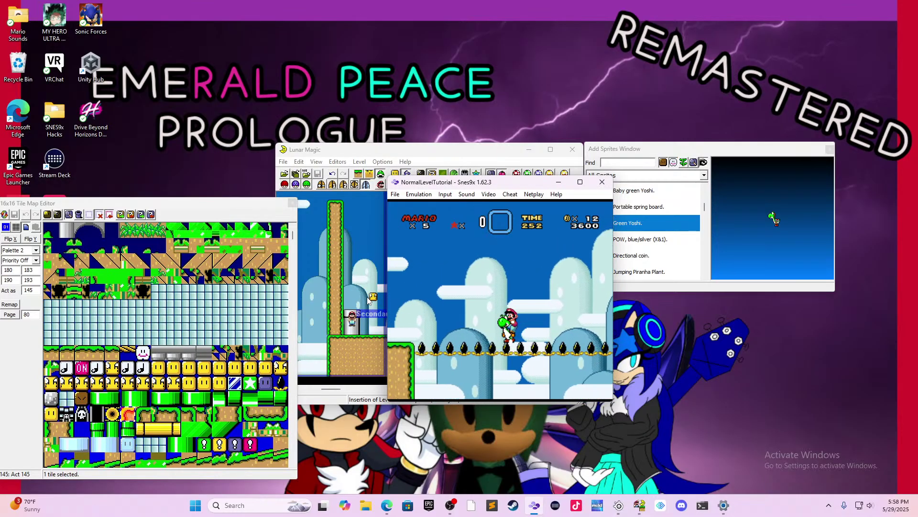
key(Right)
key(Right)
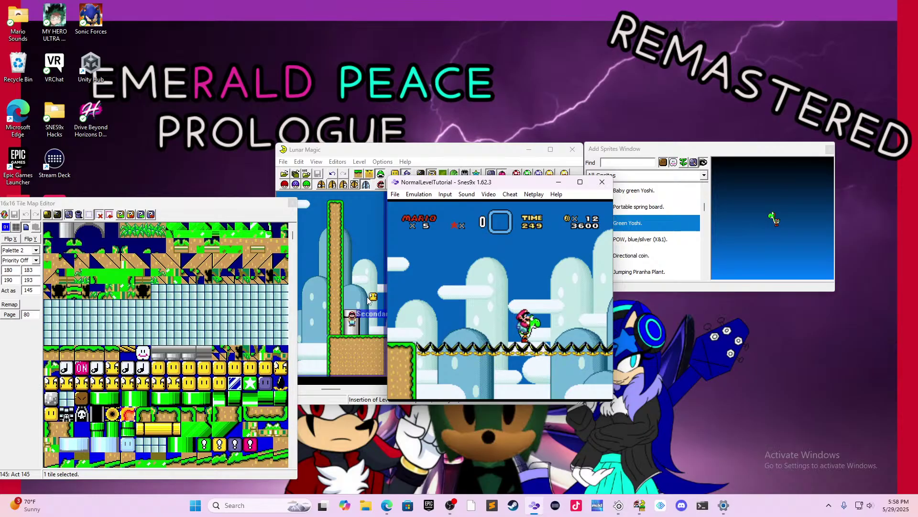
key(Left)
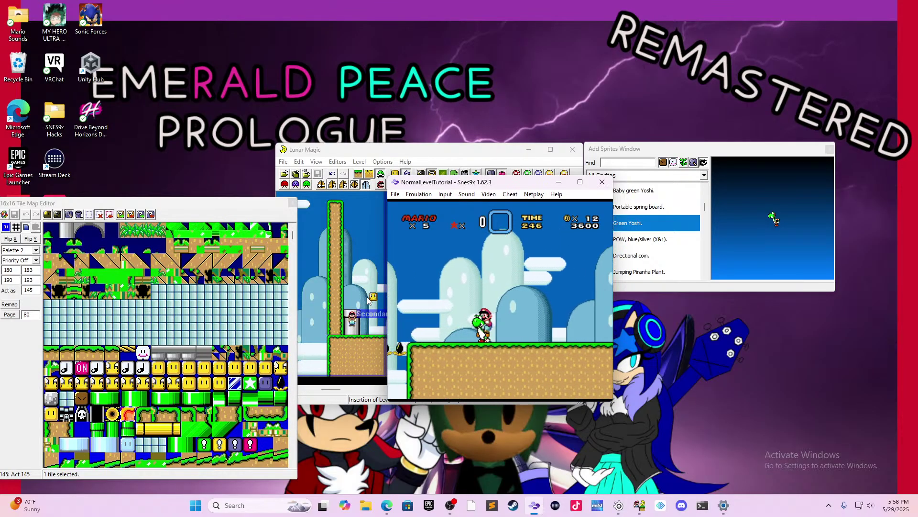
key(Left)
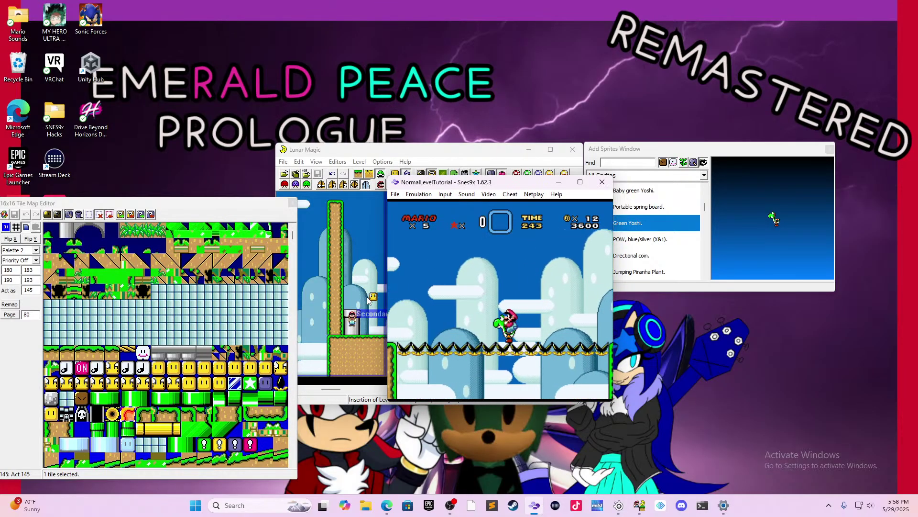
key(Right)
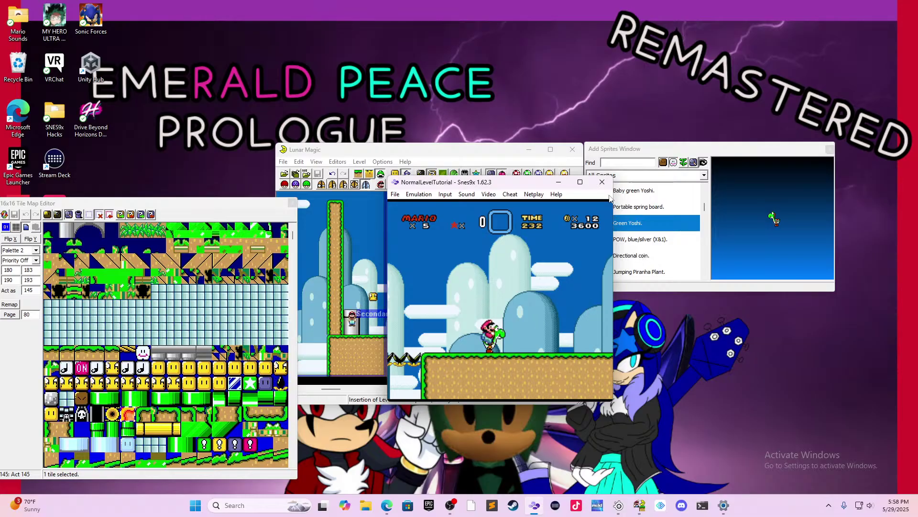
click(602, 182)
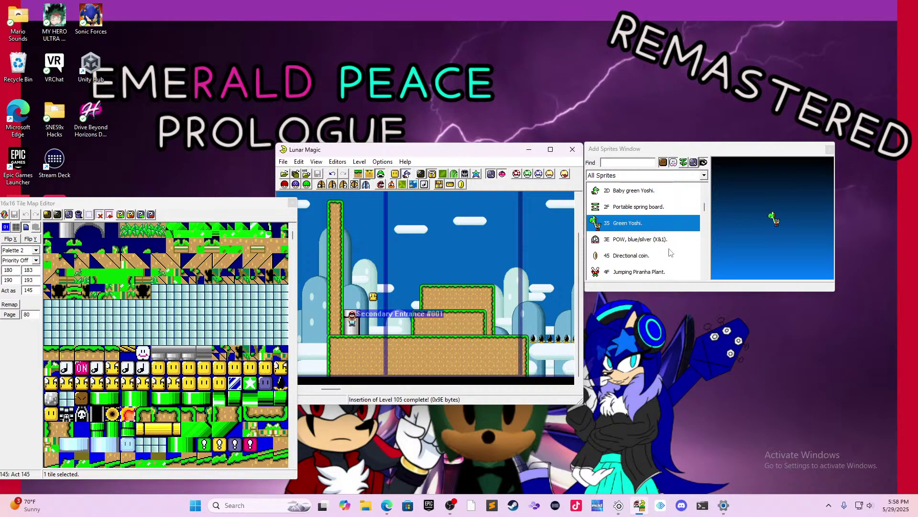
- Place two Bouncing Paragoombas, one on each raised ledge past the Yoshi block, and switch to Layer 1 editing
scroll(684, 251, up, 1)
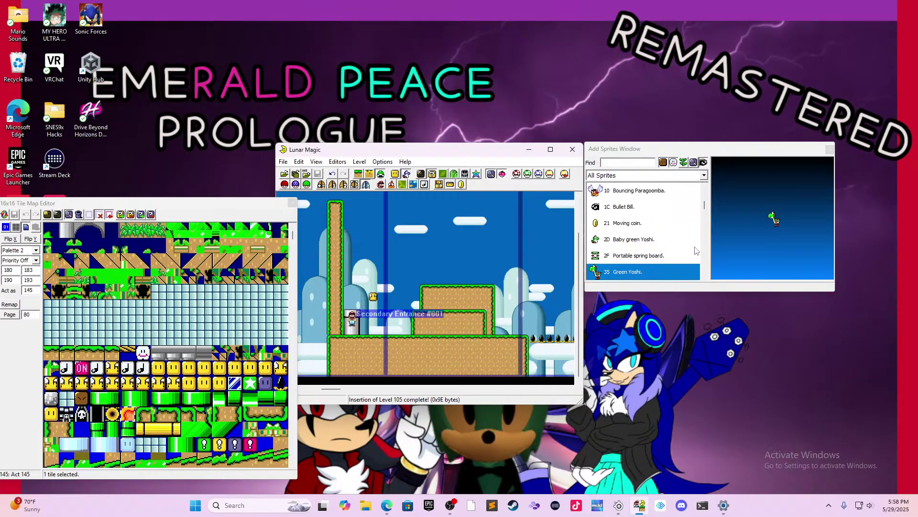
click(636, 191)
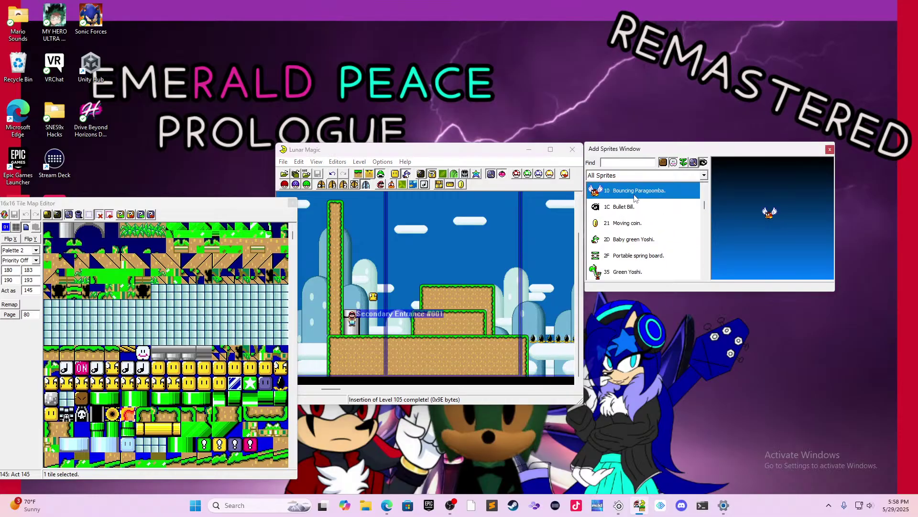
click(476, 256)
drag(473, 255, 442, 303)
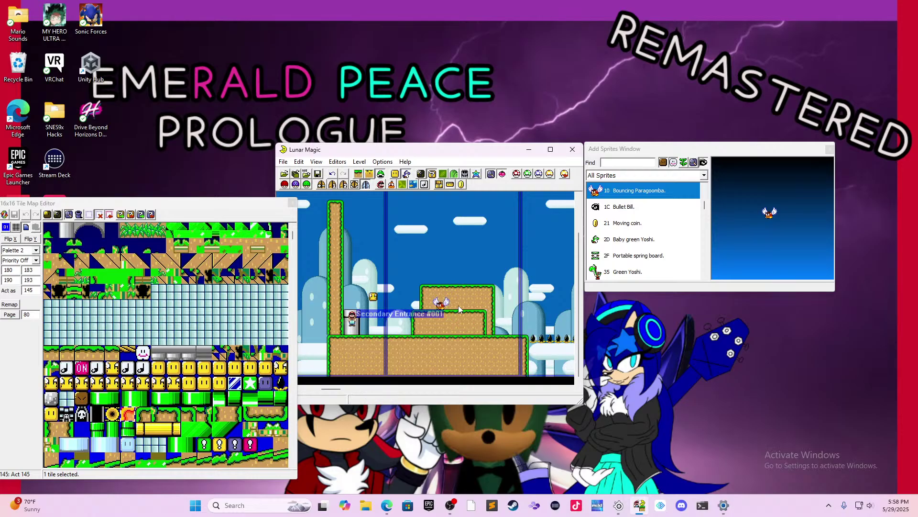
click(475, 277)
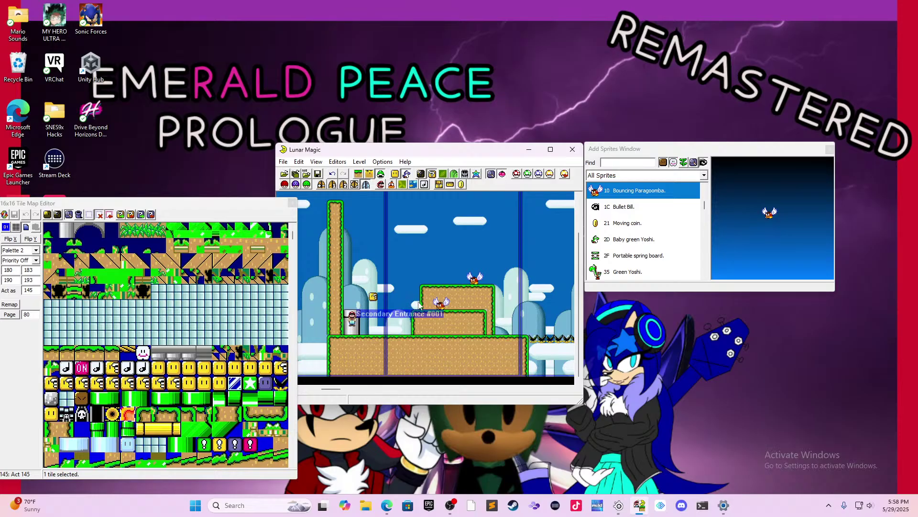
click(358, 174)
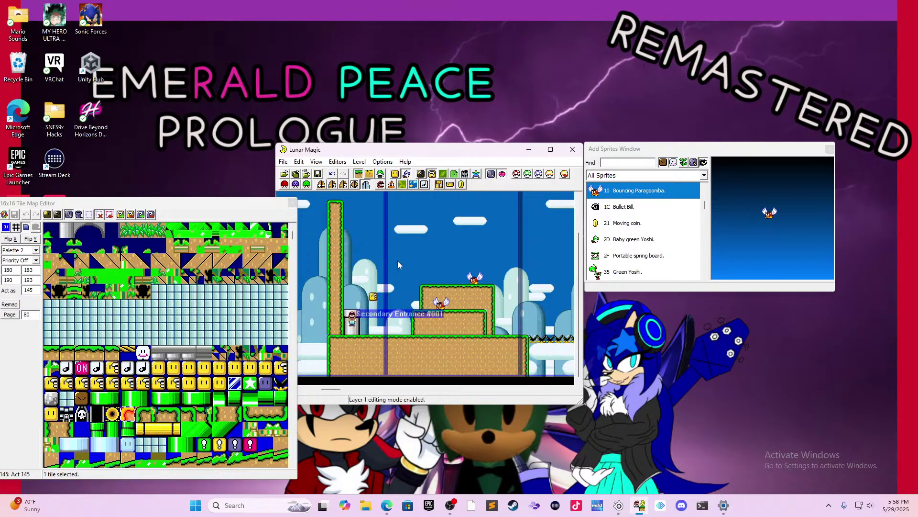
click(425, 299)
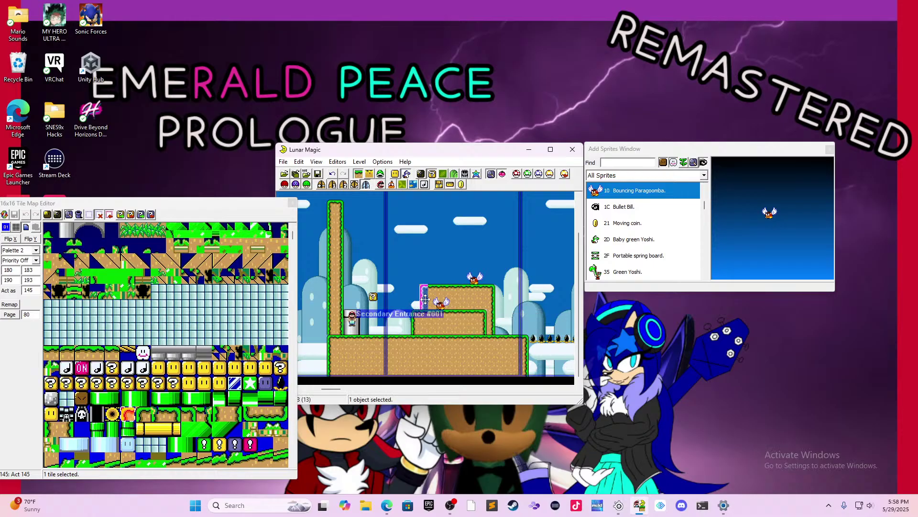
key(Delete)
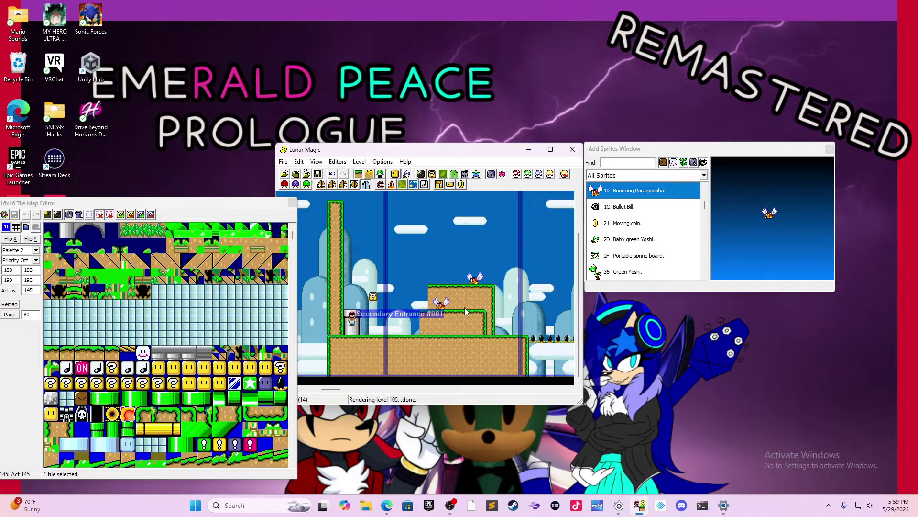
click(441, 300)
click(511, 294)
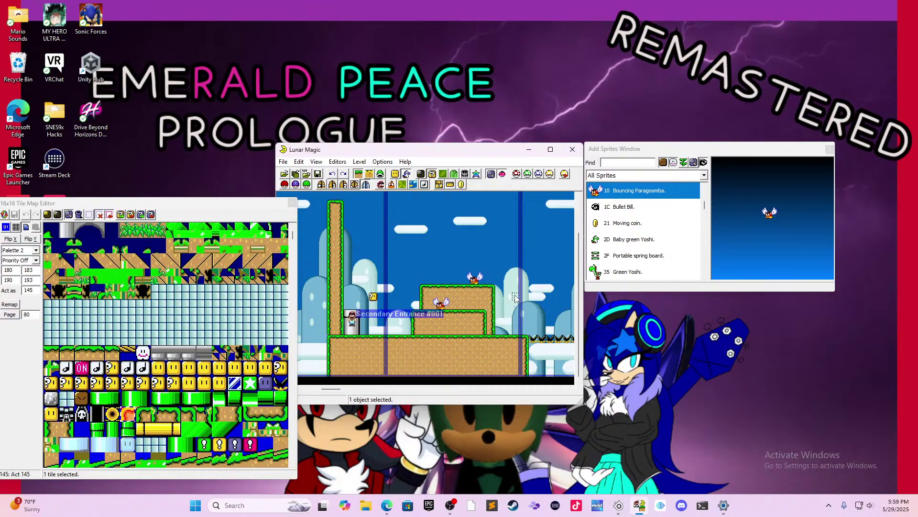
- Delete the ground object that fills and tops the lower of the two raised ledges
click(466, 319)
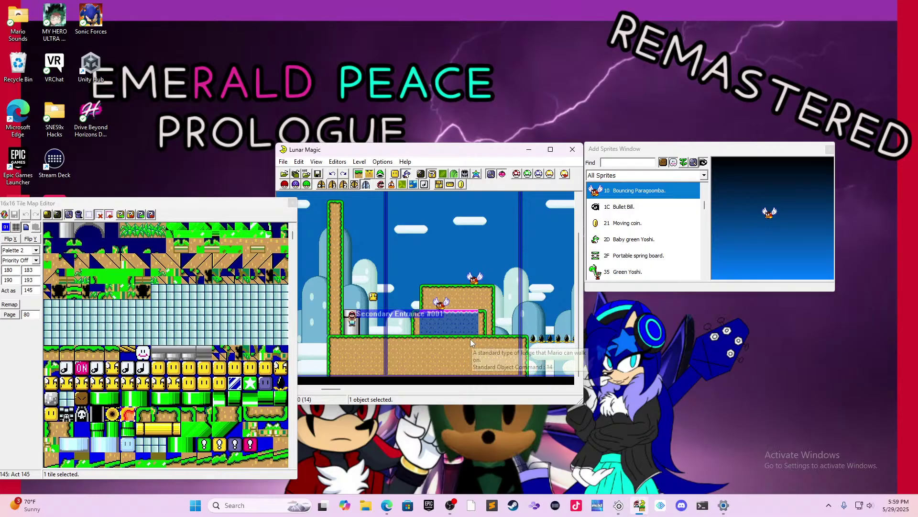
key(Delete)
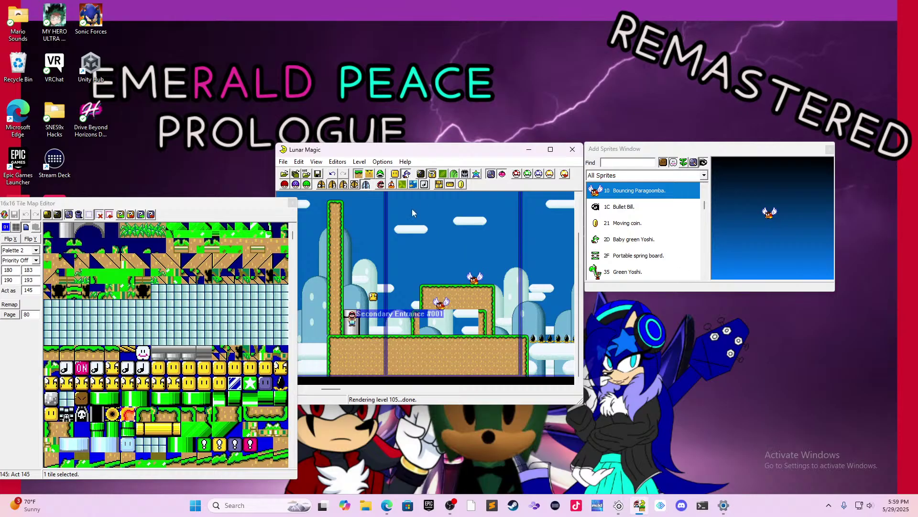
click(366, 184)
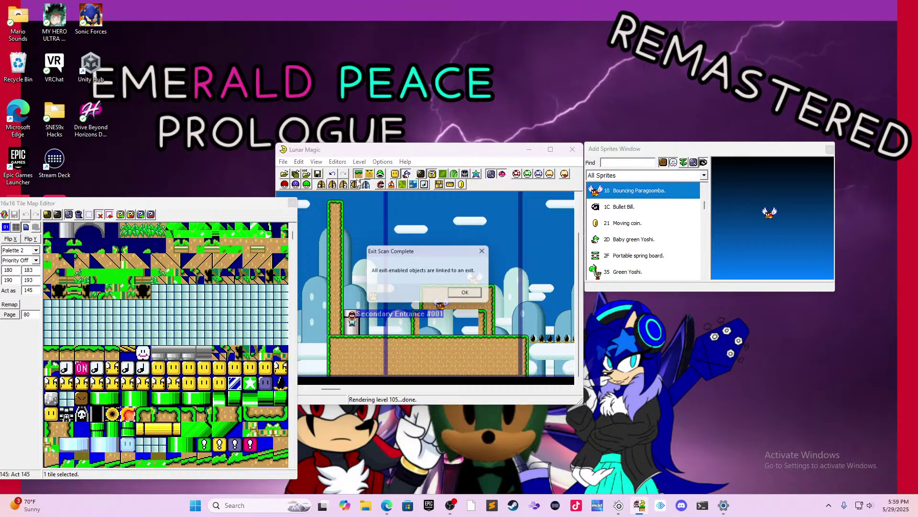
click(487, 250)
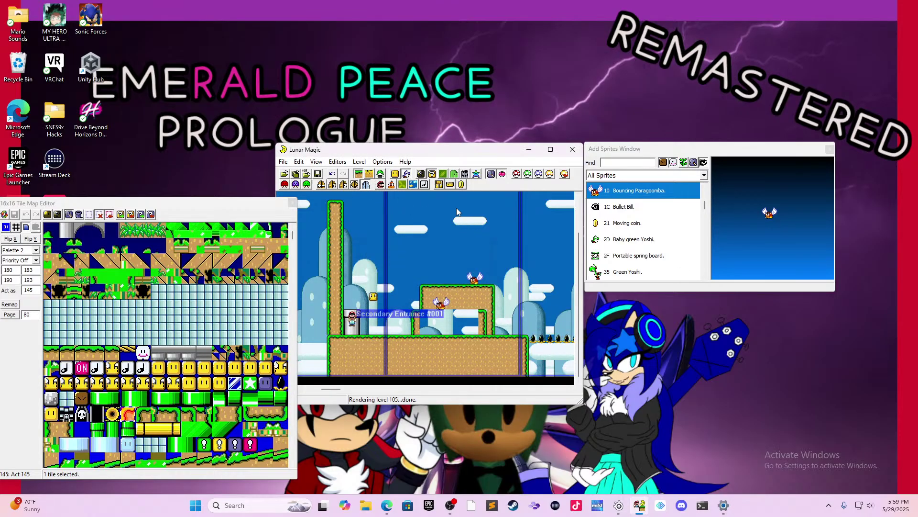
- Bring up the list of objects to add and close the 16x16 tile map editor
click(381, 174)
click(369, 174)
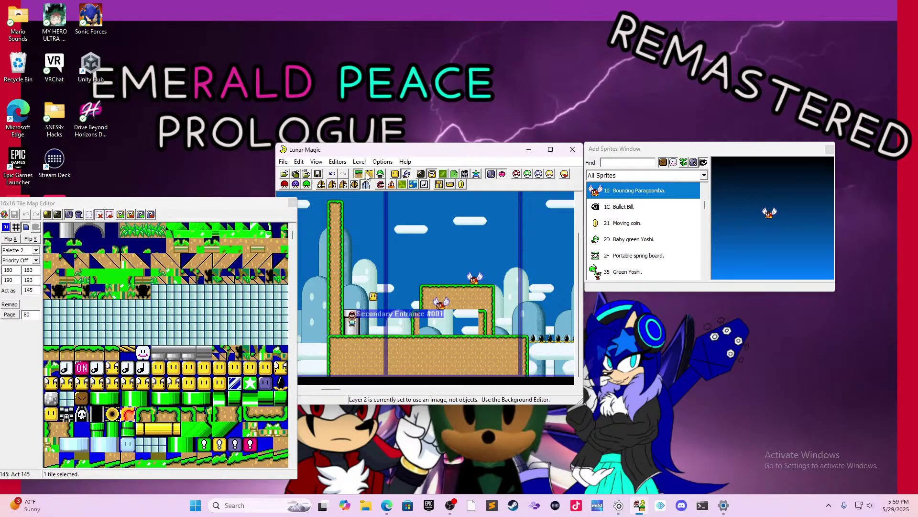
click(395, 173)
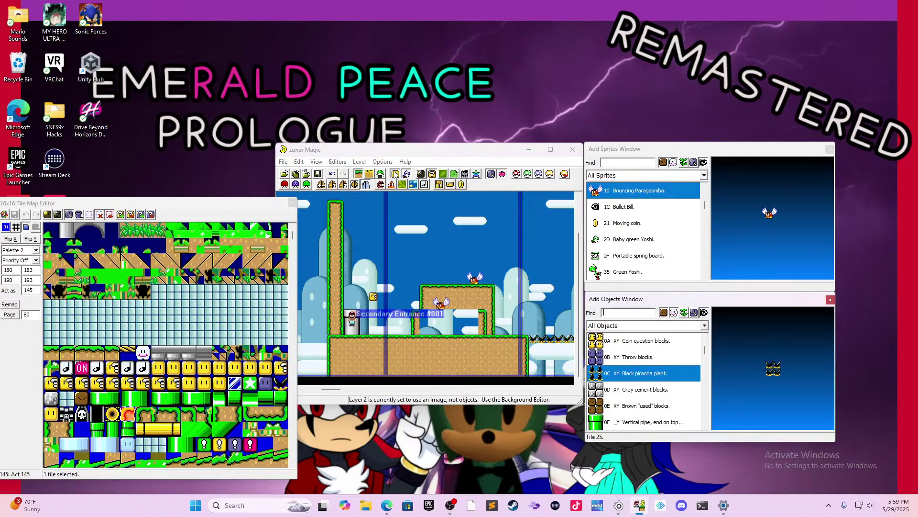
click(292, 203)
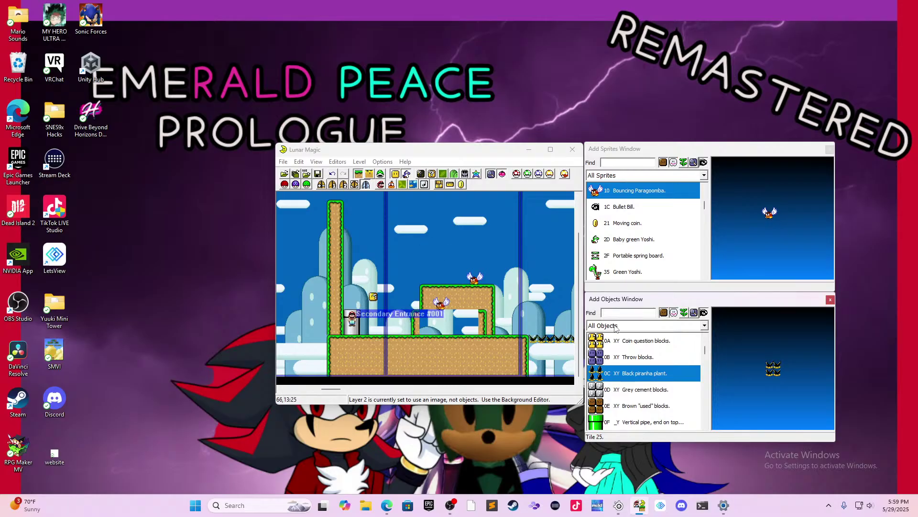
- Fill the gap beneath the upper ledge with a stretched Walk-through dirt object and delete the left edge piece of the lower ledge
scroll(670, 382, up, 3)
scroll(670, 382, up, 1)
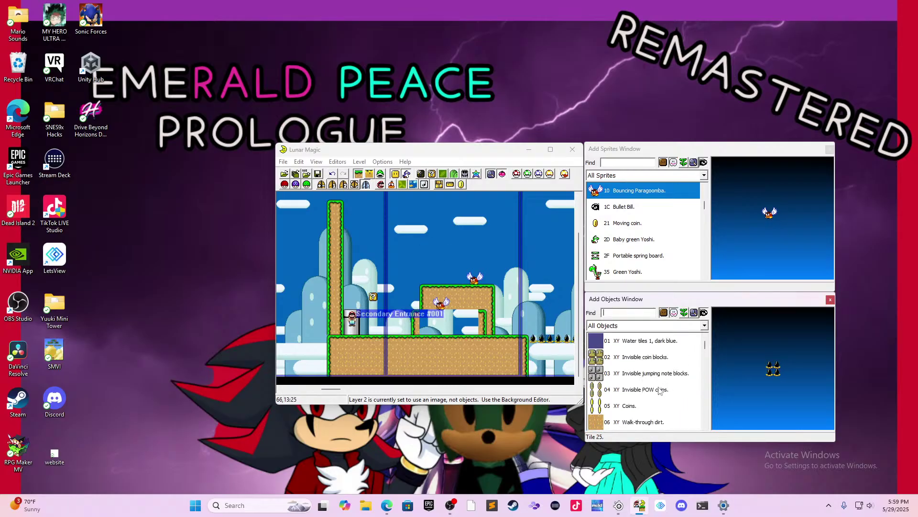
click(661, 419)
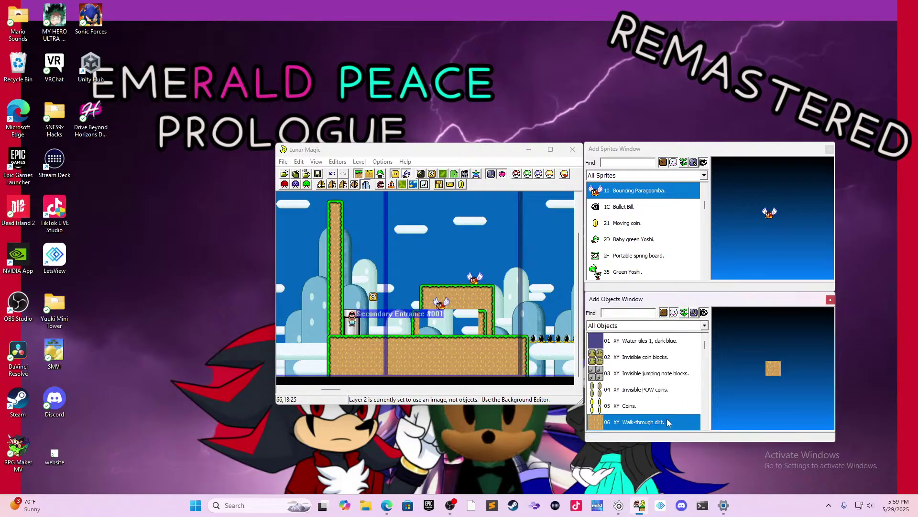
right_click(424, 327)
drag(431, 328, 434, 314)
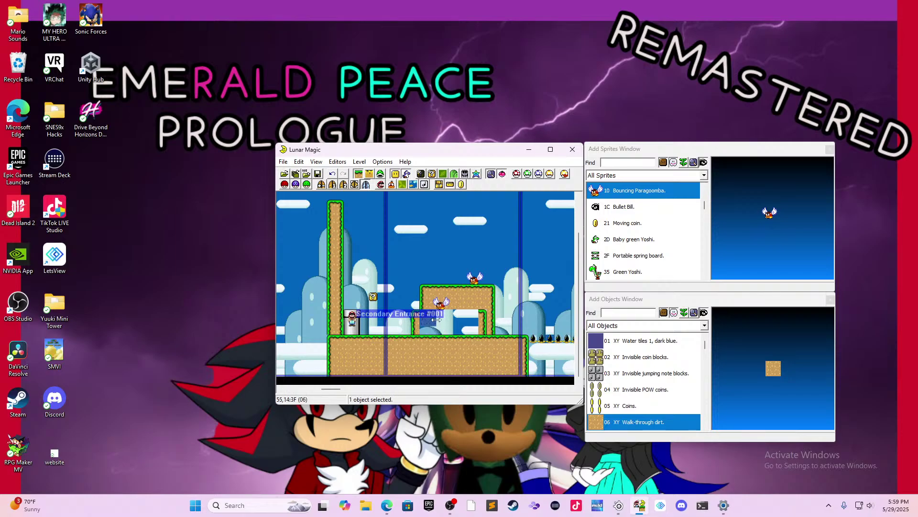
click(432, 330)
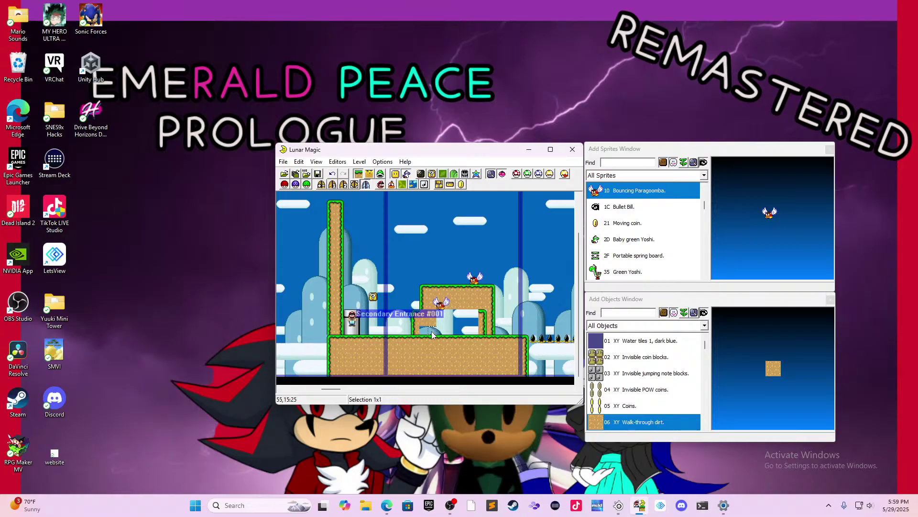
drag(432, 323, 474, 318)
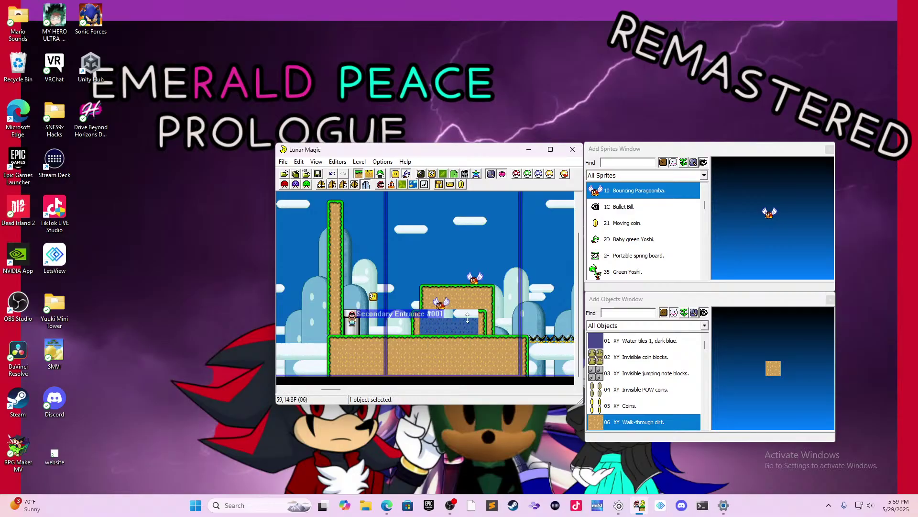
click(513, 296)
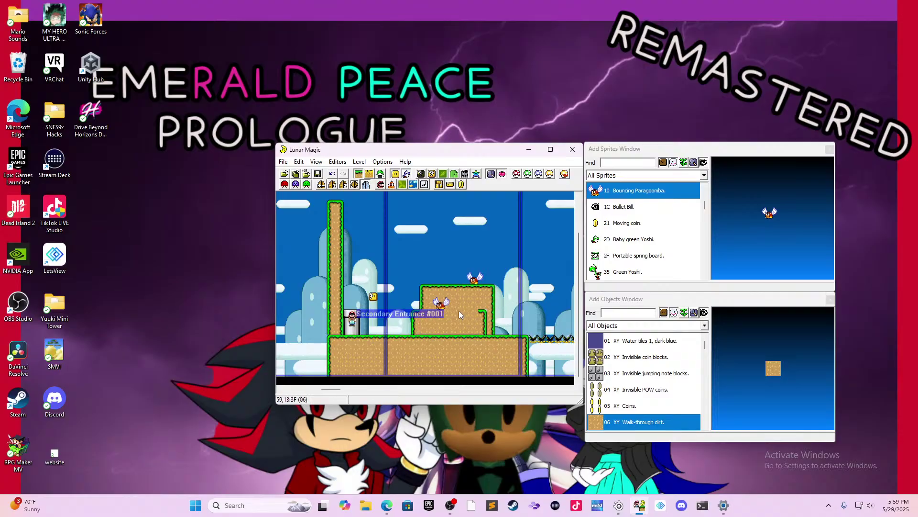
click(422, 328)
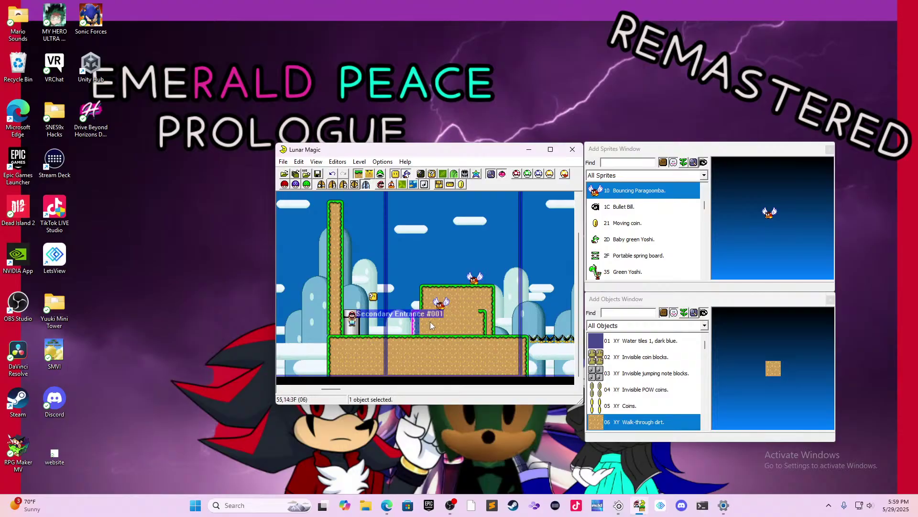
key(Delete)
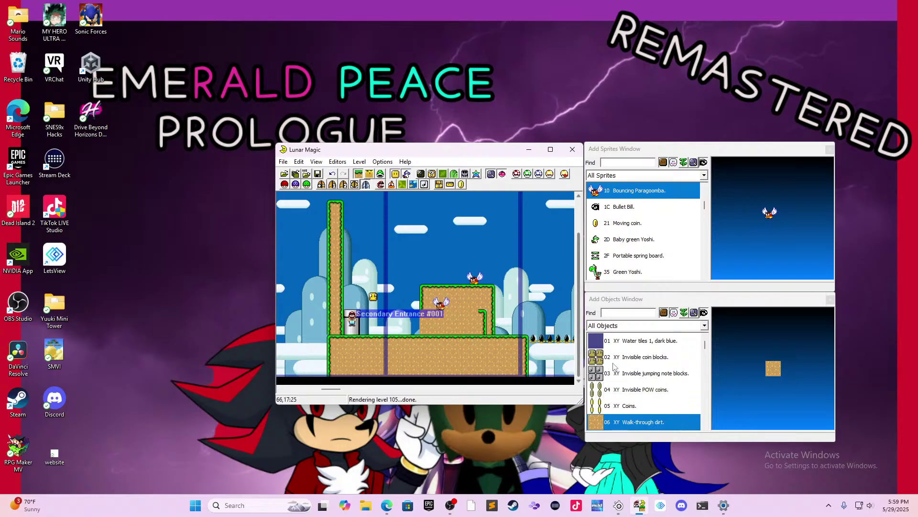
- Insert a Ledge object (14) beside the right edge piece of the lower raised ledge
scroll(662, 391, down, 4)
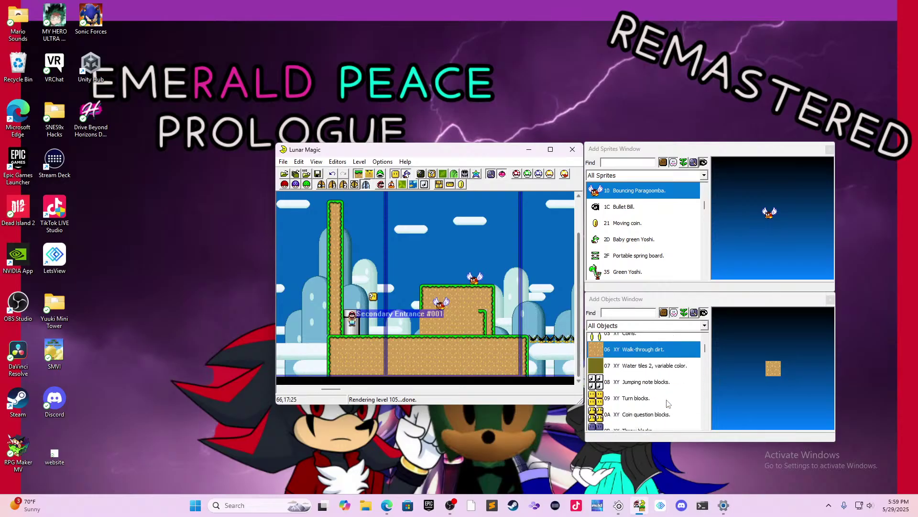
scroll(669, 402, down, 6)
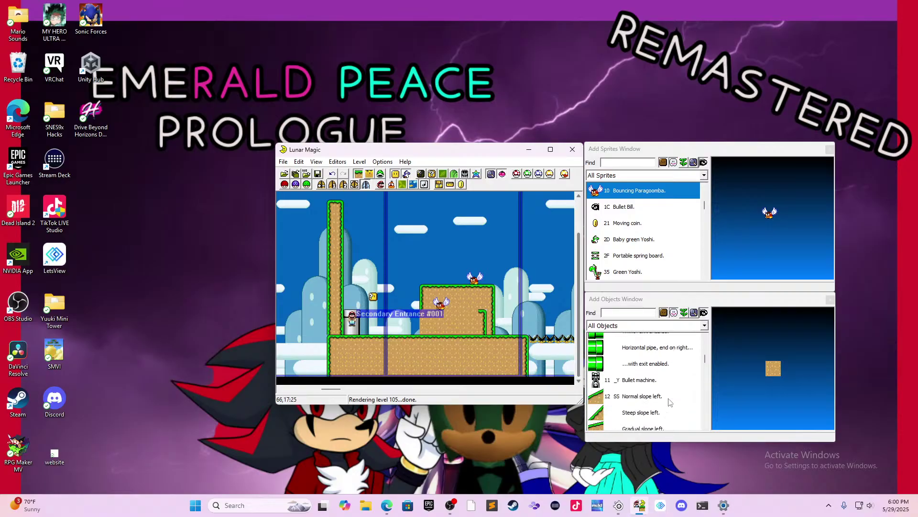
scroll(674, 400, down, 2)
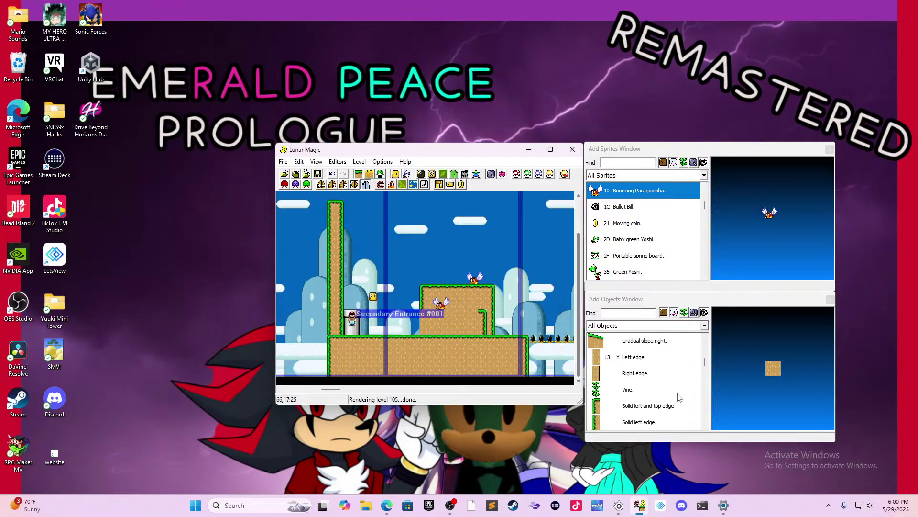
click(667, 405)
scroll(669, 406, down, 2)
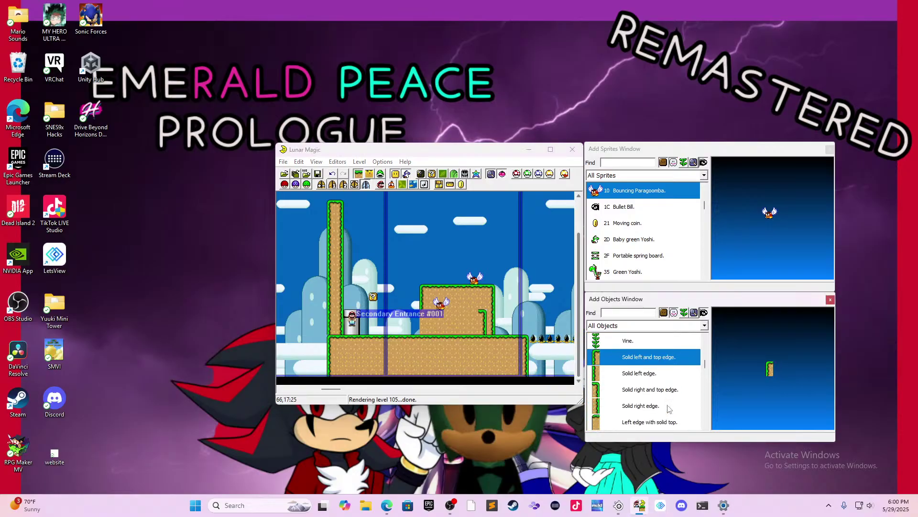
scroll(669, 408, down, 1)
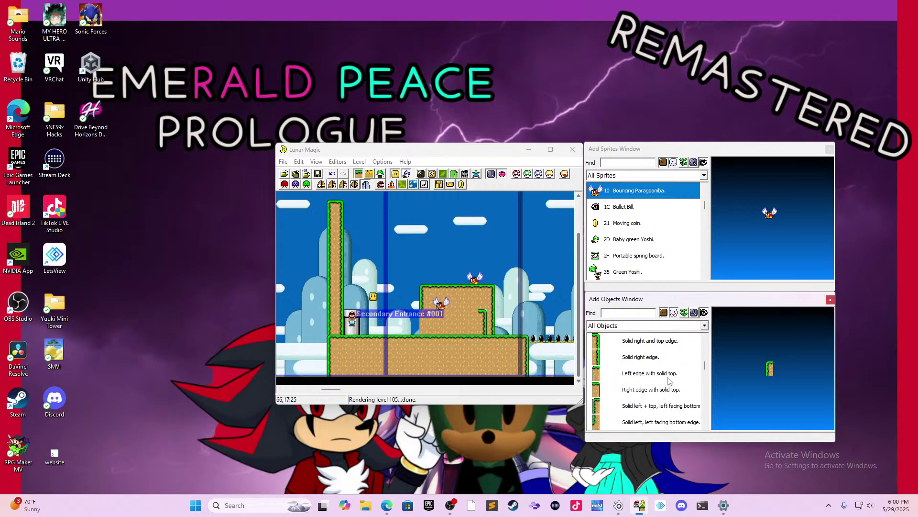
scroll(669, 381, down, 3)
click(665, 422)
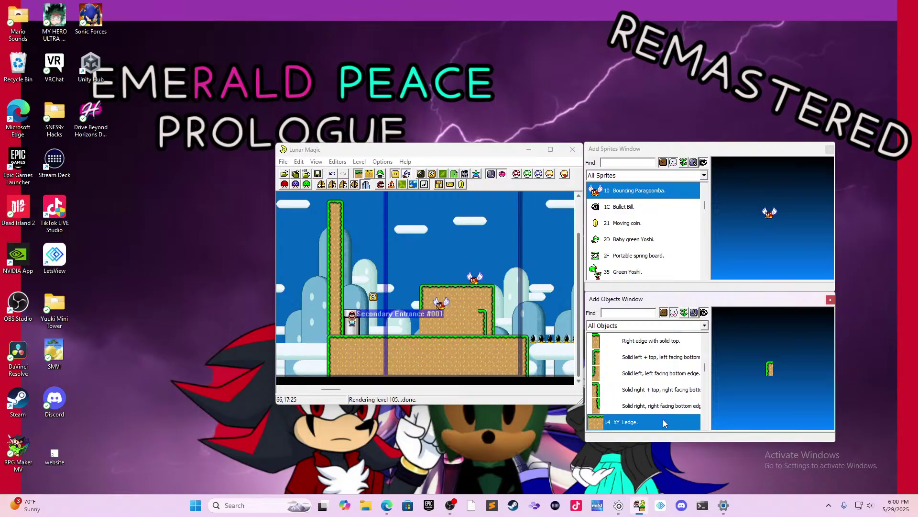
right_click(469, 319)
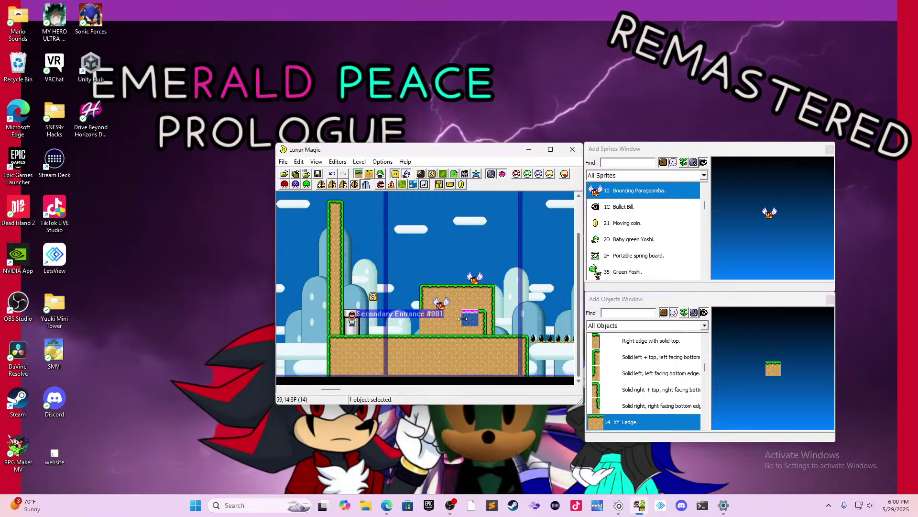
- Move the walk-through dirt aside above the upper ledge and widen the new ledge back toward the entrance pipe
drag(457, 319, 516, 274)
click(459, 320)
click(464, 319)
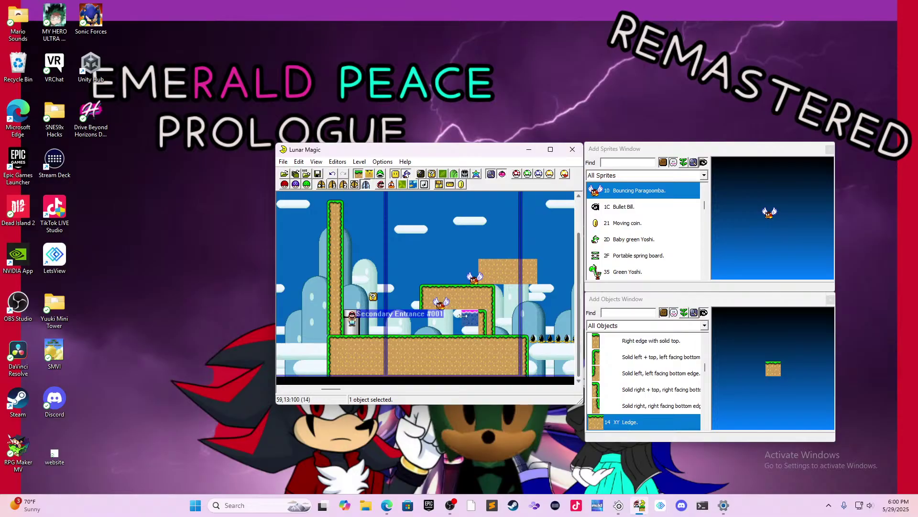
drag(460, 317, 438, 316)
click(554, 285)
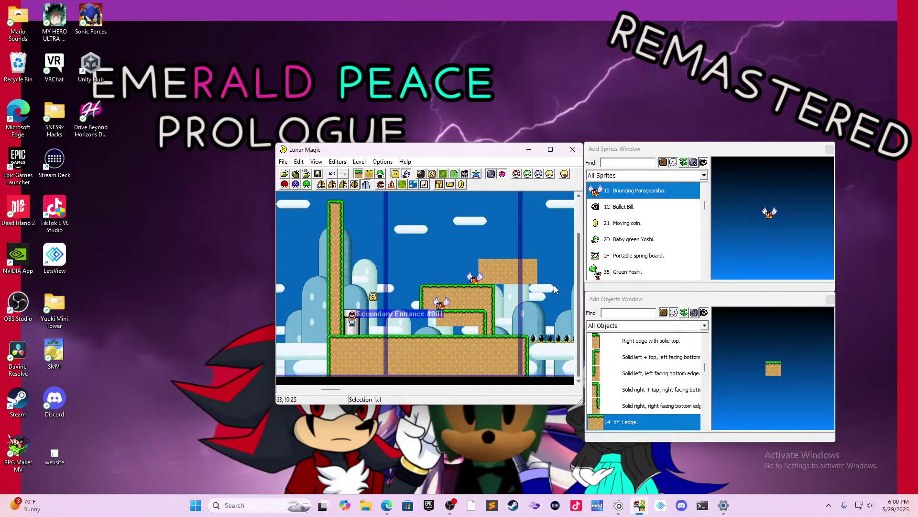
- Put the walk-through dirt back under the lower ledge as a thin strip reaching the right edge piece, and shorten that edge
drag(532, 267, 442, 337)
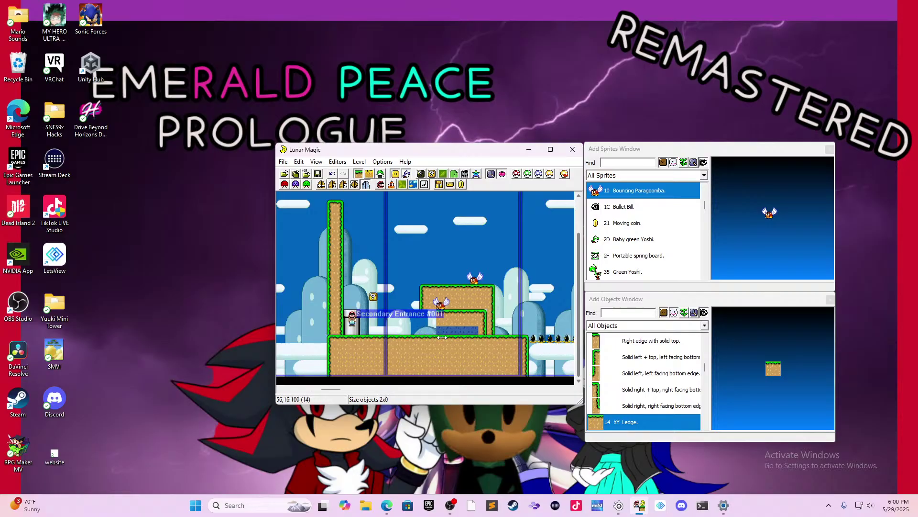
click(481, 329)
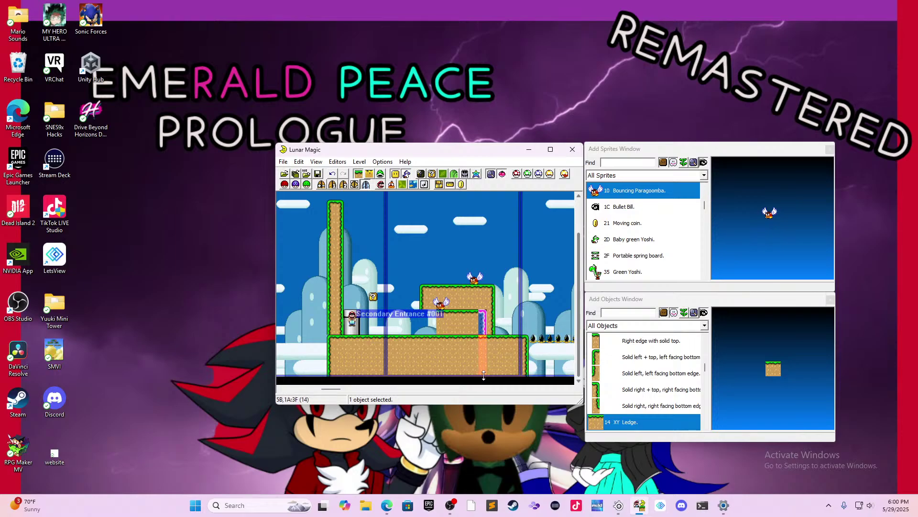
drag(484, 375, 485, 330)
click(478, 331)
click(488, 332)
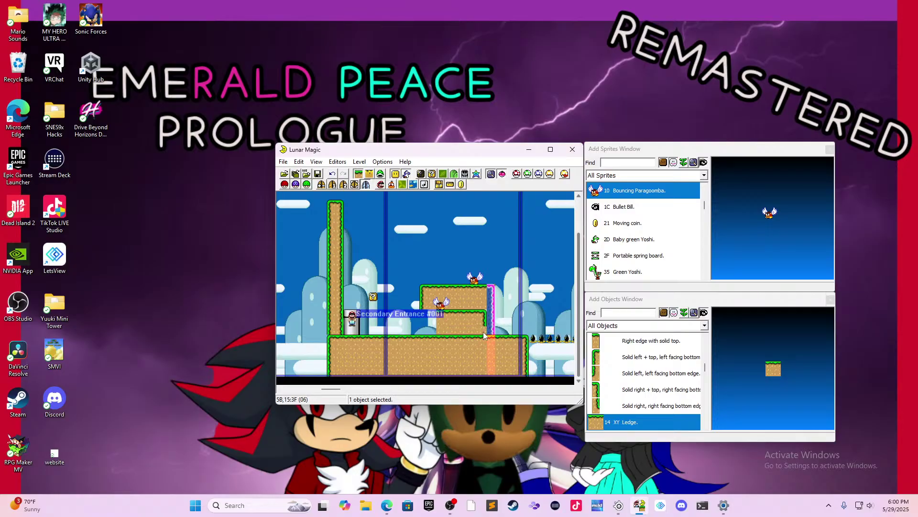
click(483, 330)
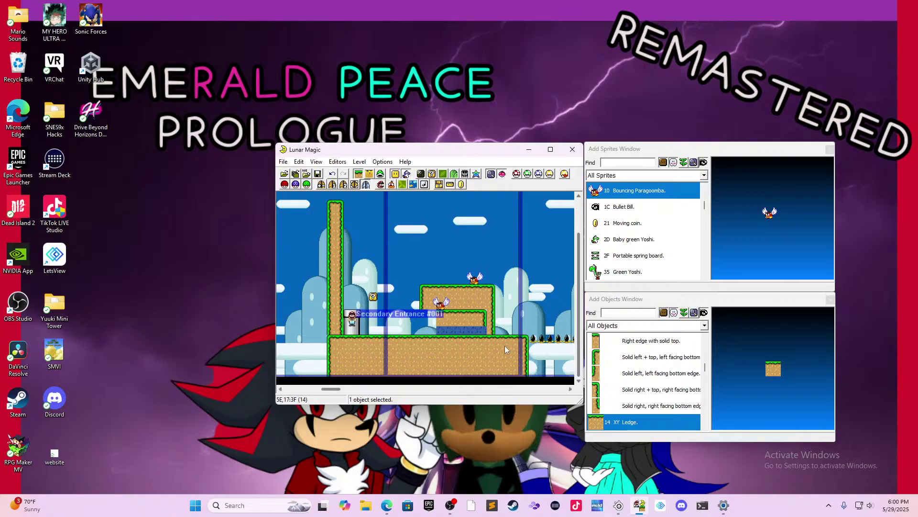
- Save the level, run it in the Snes9x emulator and enter the level from the overworld map
key(ctrl+s)
key(F4)
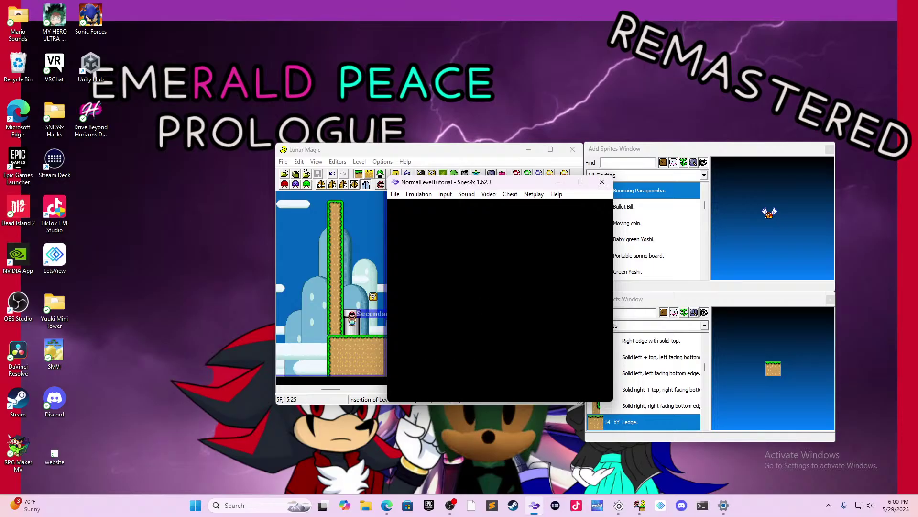
key(Return)
key(Return)
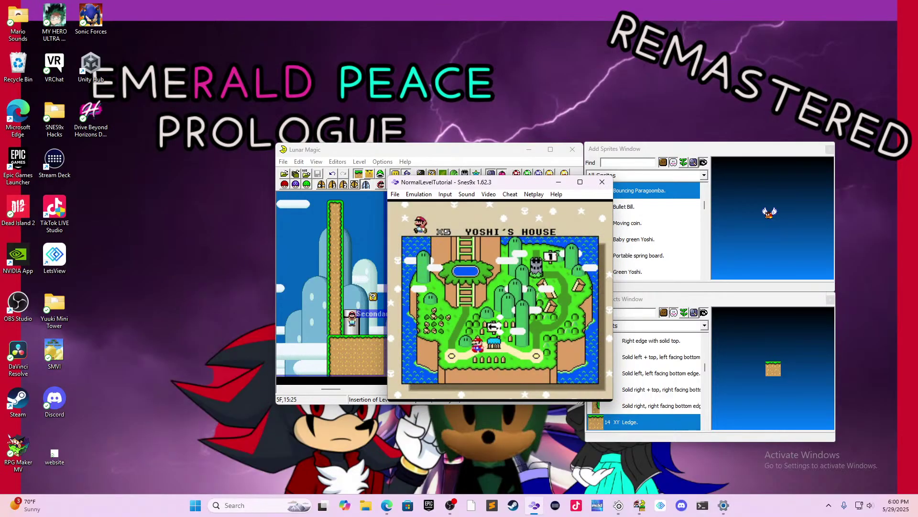
key(c)
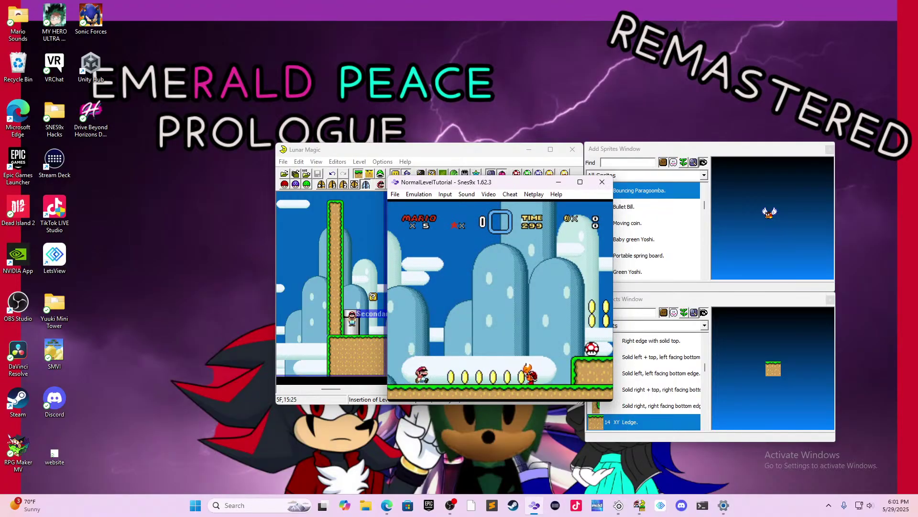
- Playtest the opening section past the Koopas and throw blocks, and enter the pipe at the end of the ground
key(Right)
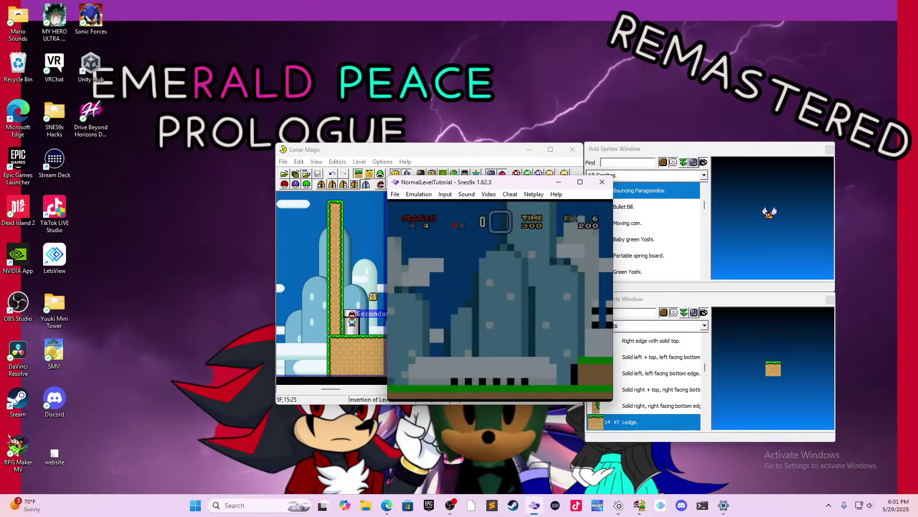
key(Right)
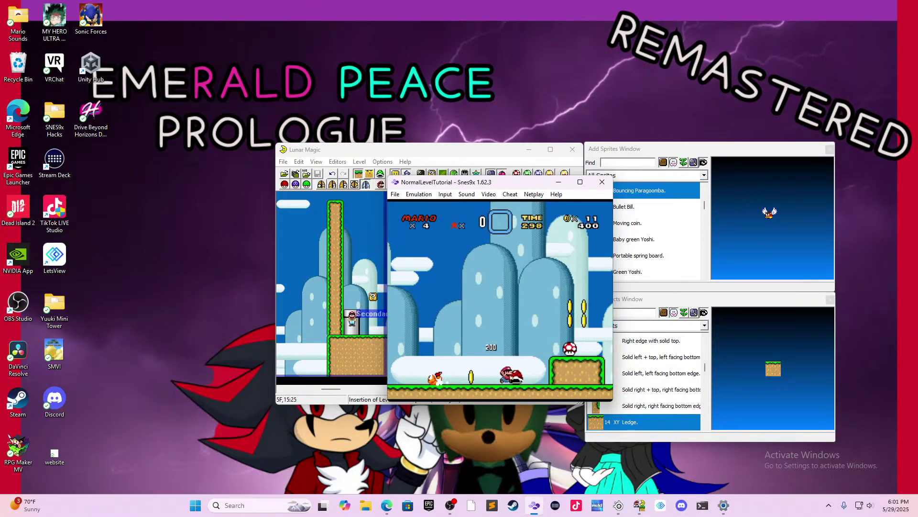
key(c)
key(Right)
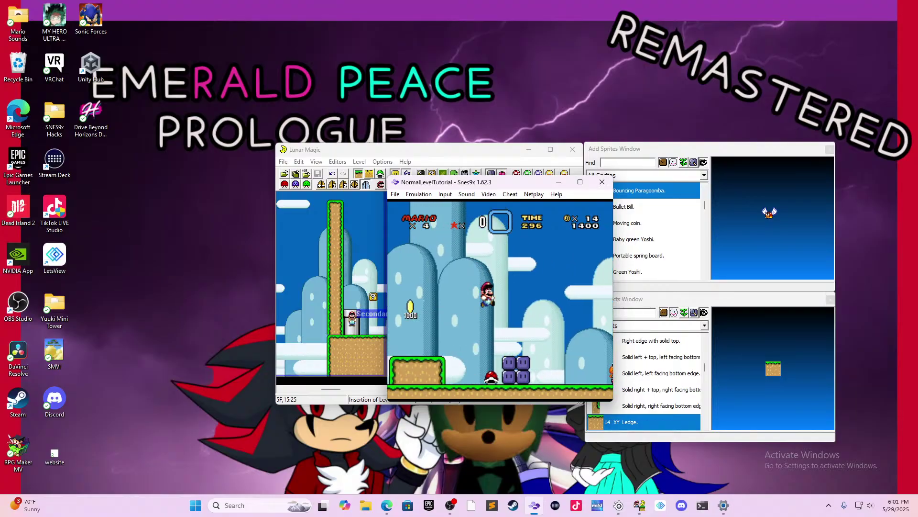
key(Right)
key(c)
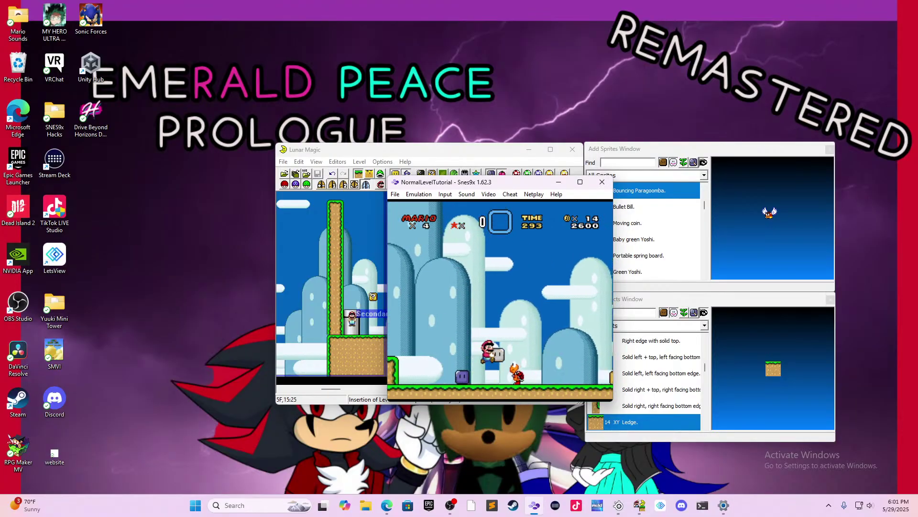
key(Right)
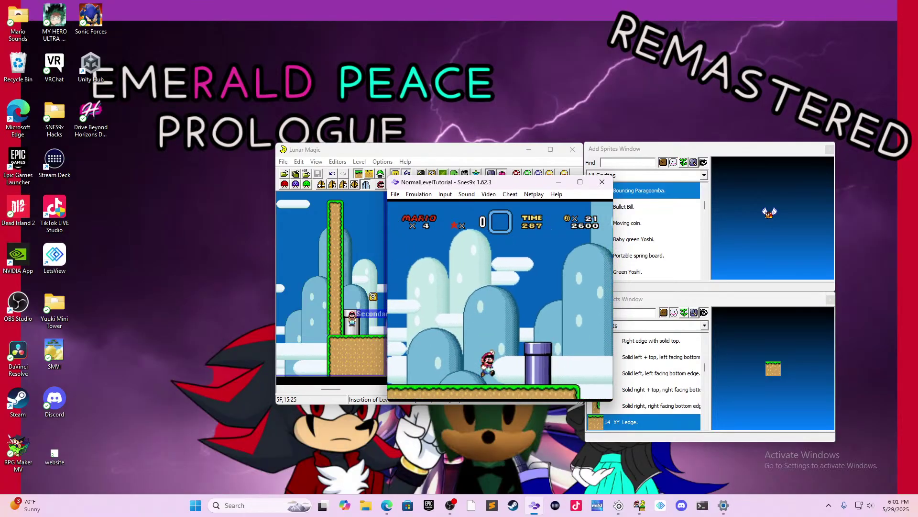
key(Down)
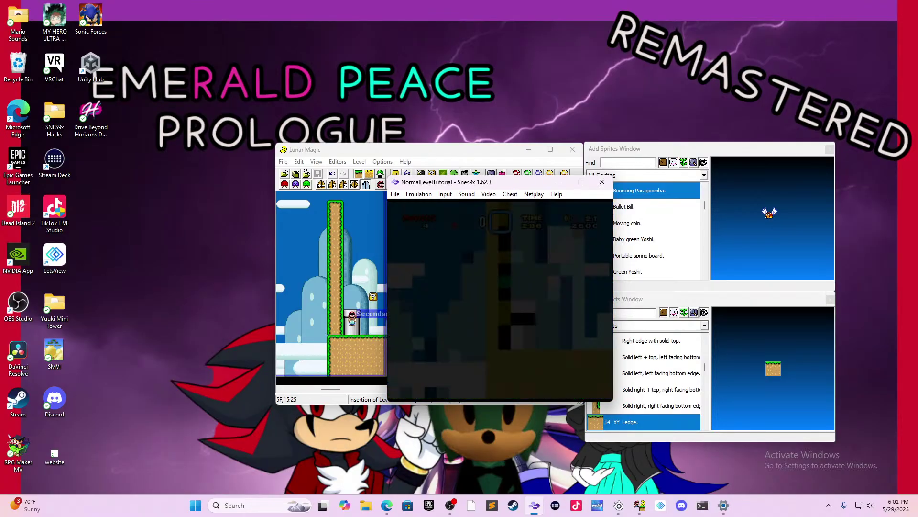
- Playtest the secondary entrance area by hatching Yoshi from the block and riding over the lower and upper ledges
key(Right)
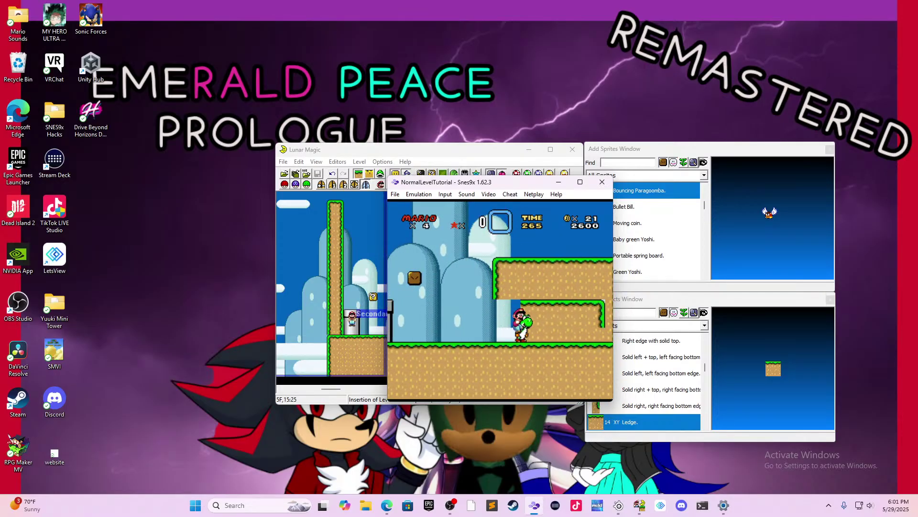
key(Right)
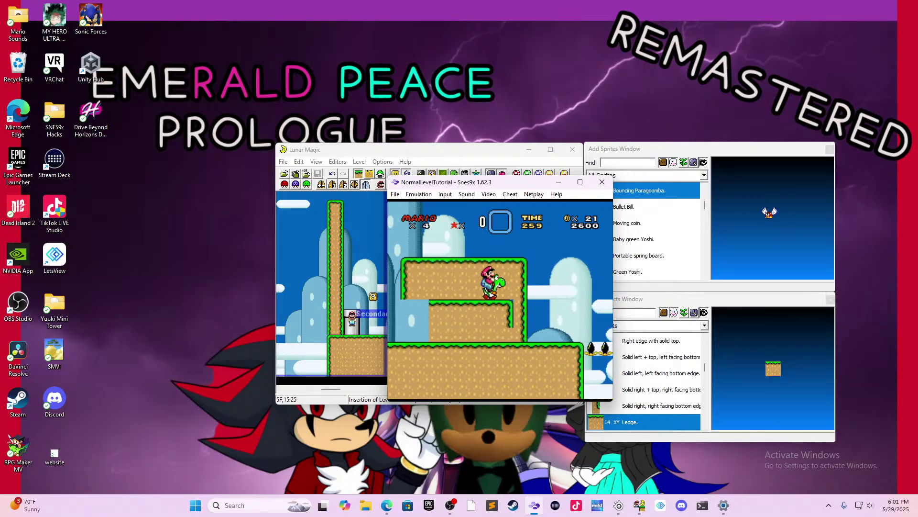
key(Left)
key(Right)
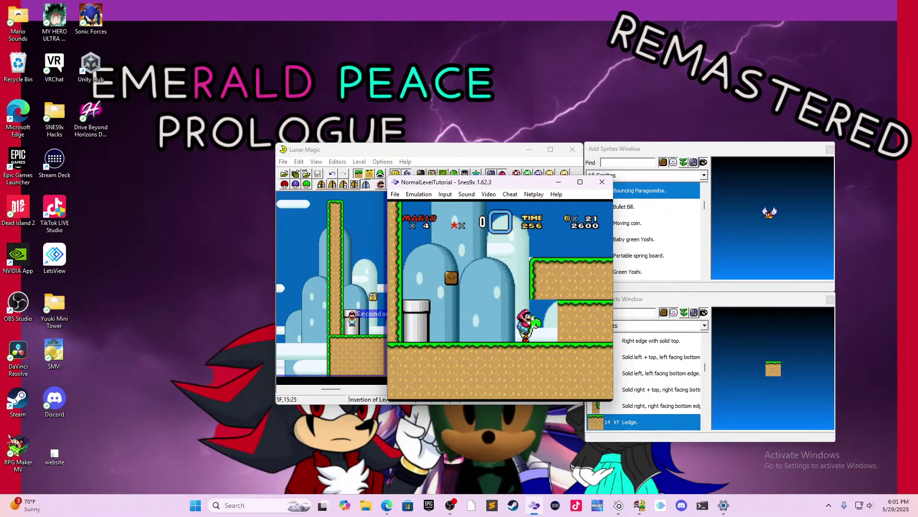
key(Right)
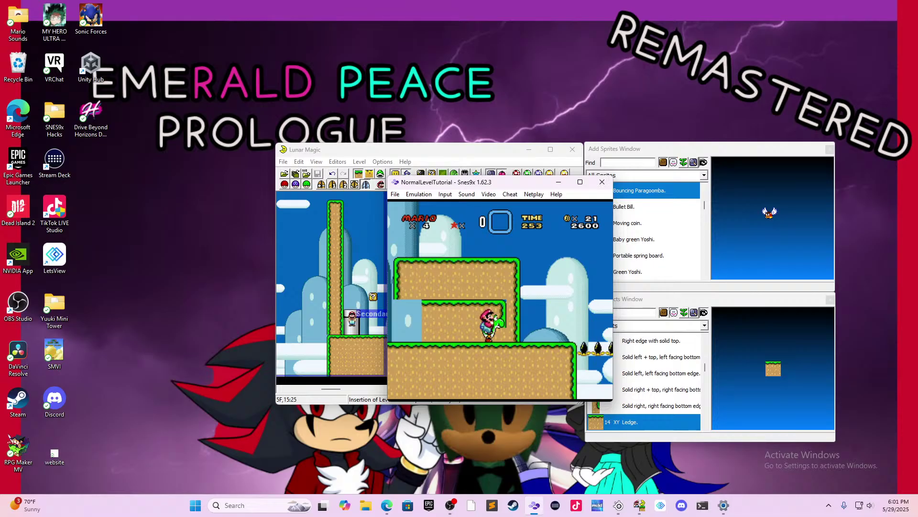
key(c)
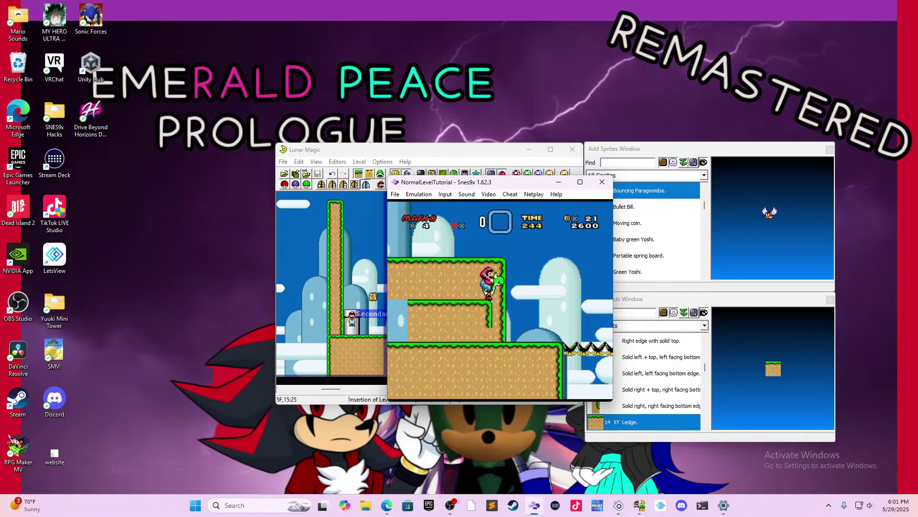
key(Left)
key(c)
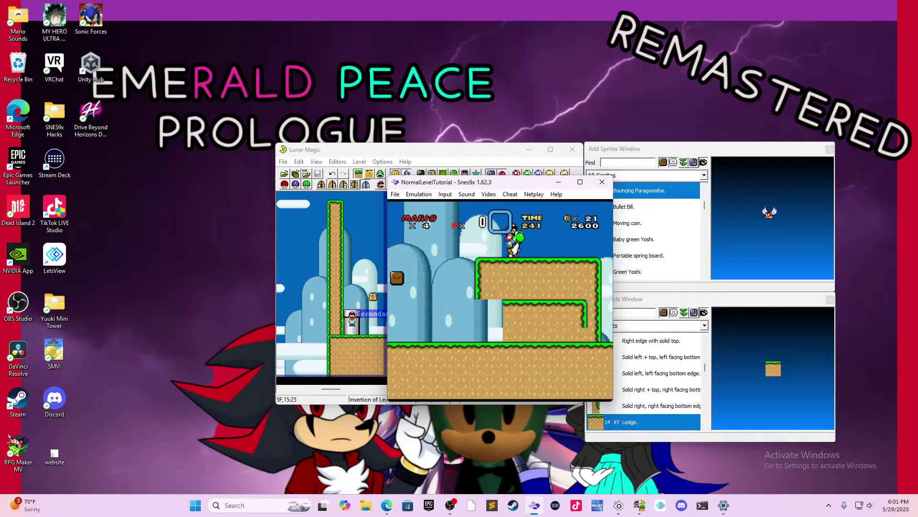
key(Right)
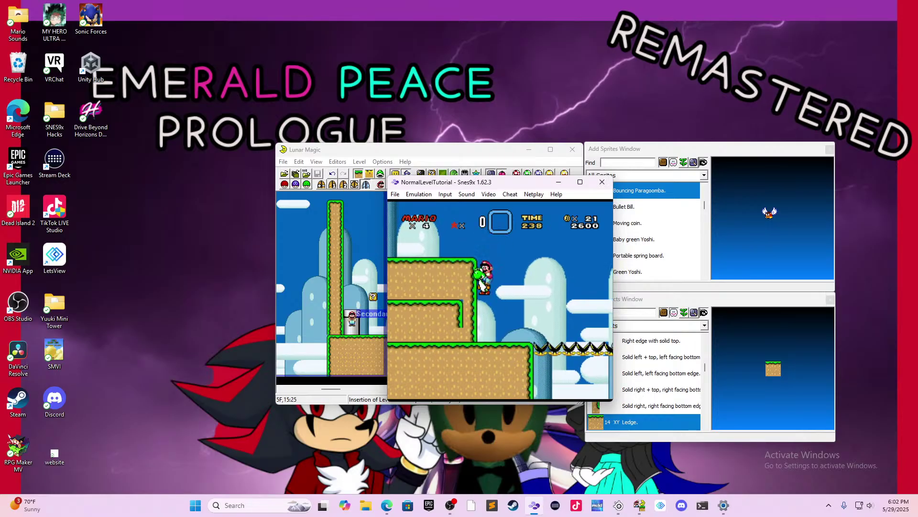
- Test dismounting and remounting Yoshi beside the upper ledge, ride onto the spikes, and return to Lunar Magic
key(Left)
key(c)
key(c)
key(v)
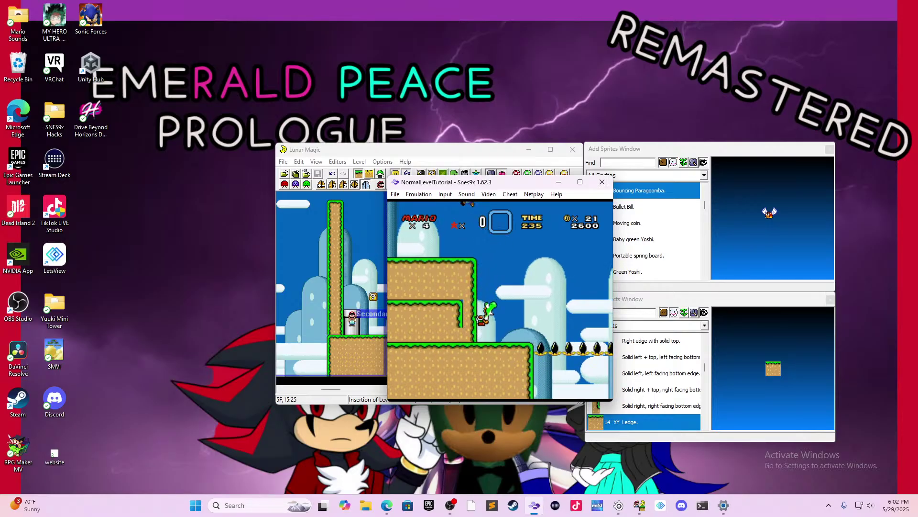
key(Left)
key(c)
key(Right)
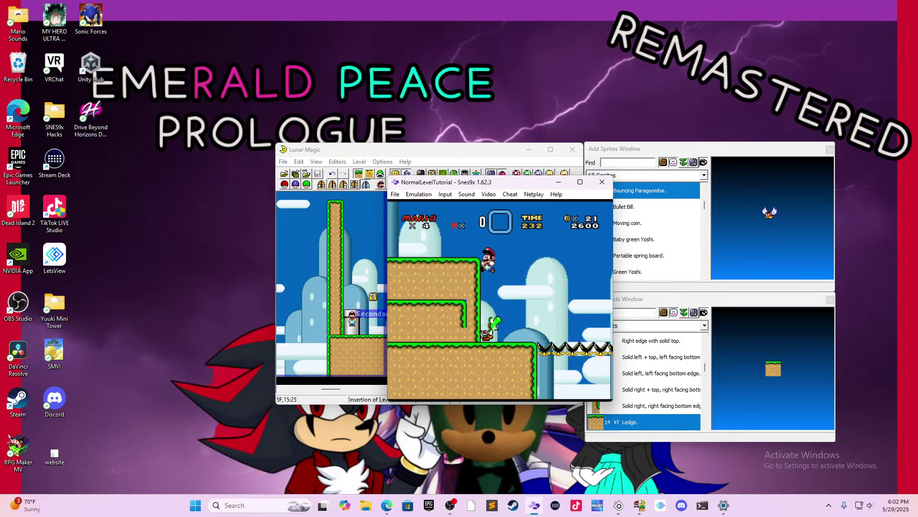
key(Right)
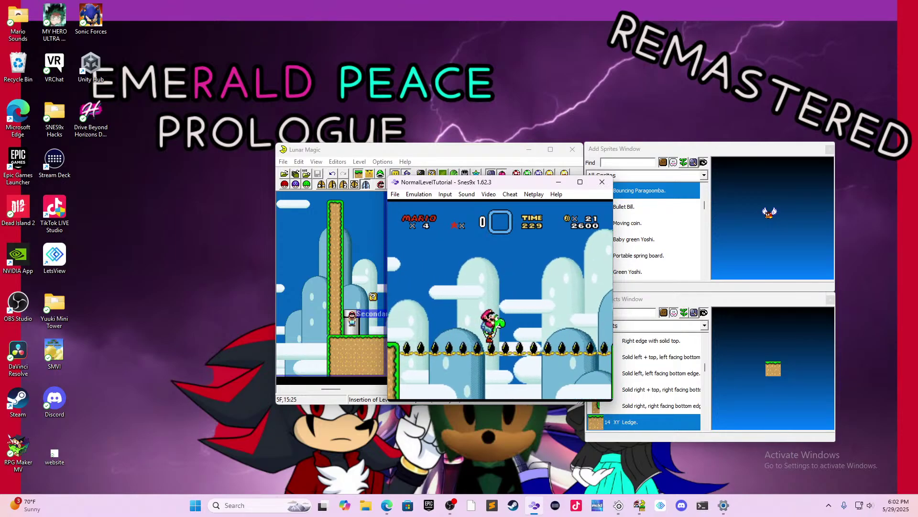
click(509, 269)
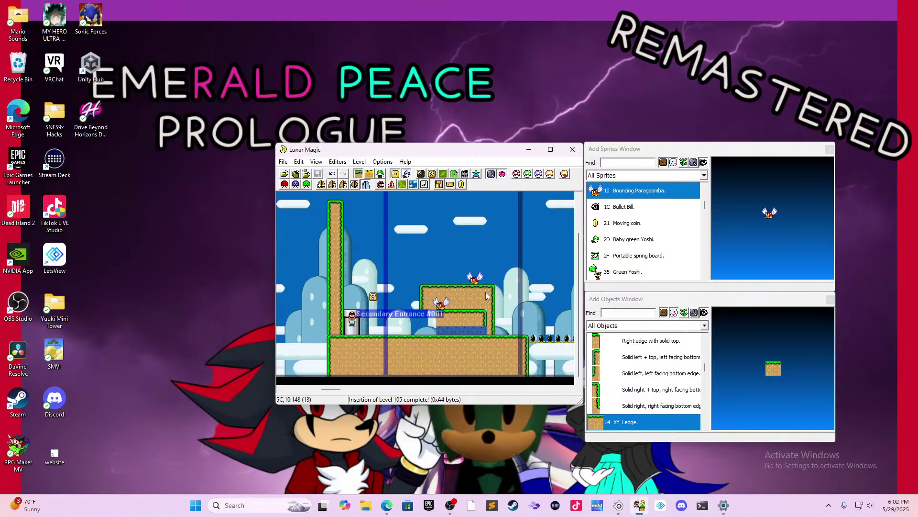
- Try to send the lower ledge further back behind the other objects
click(458, 314)
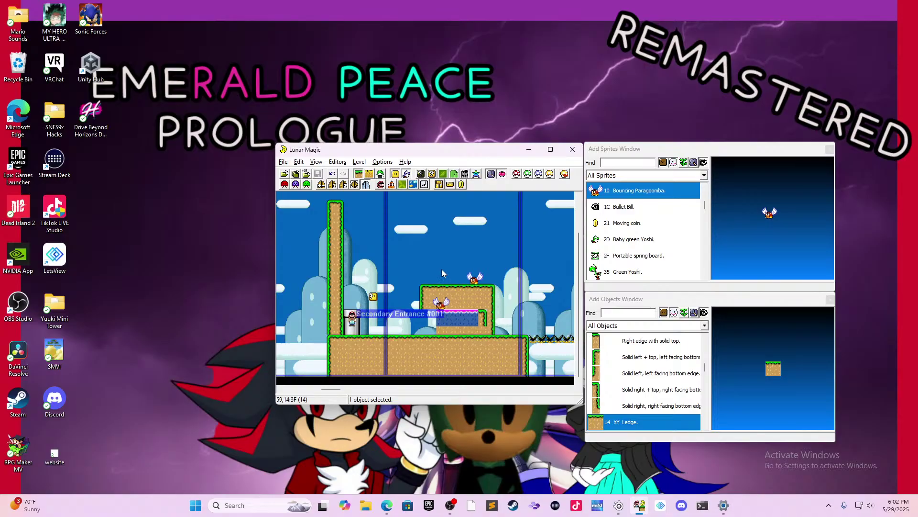
key(minus)
click(452, 319)
key(minus)
click(458, 316)
key(minus)
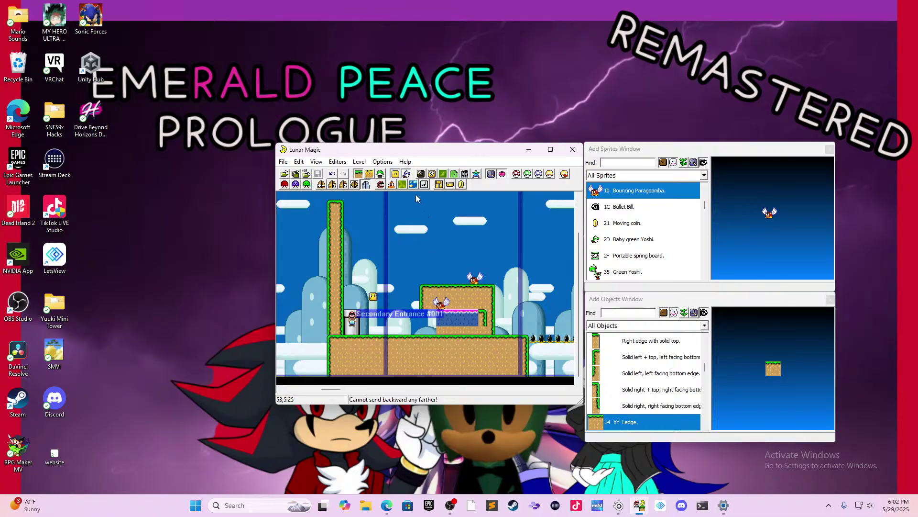
- Set the level view zoom to 200% and stretch the upper ledge's left edge down to the ground
click(316, 162)
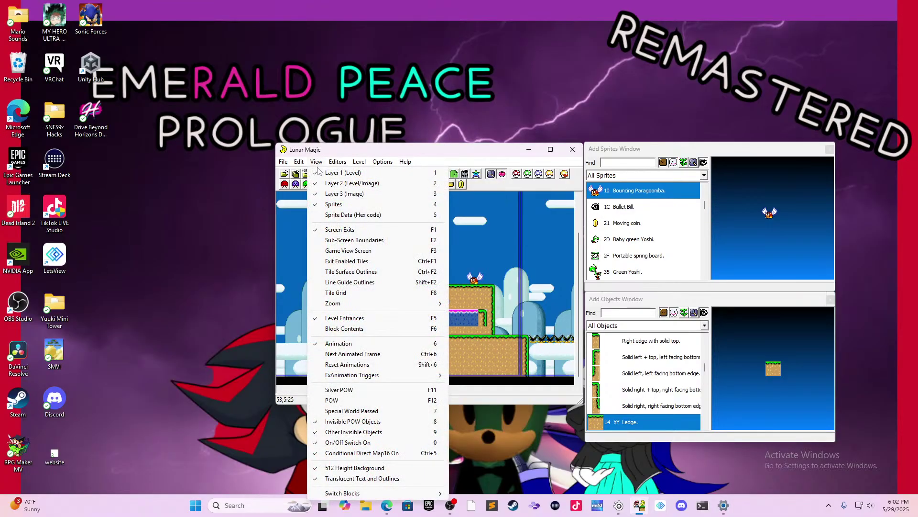
mouse_move(377, 303)
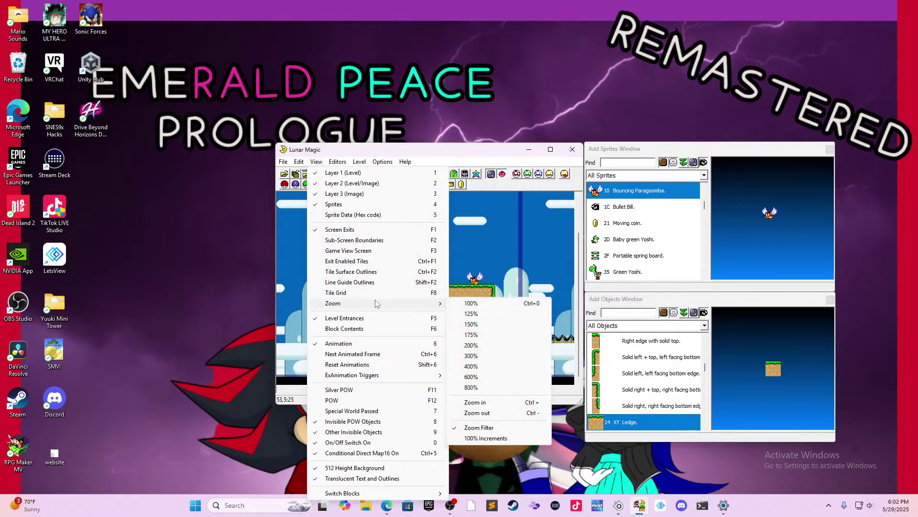
click(484, 344)
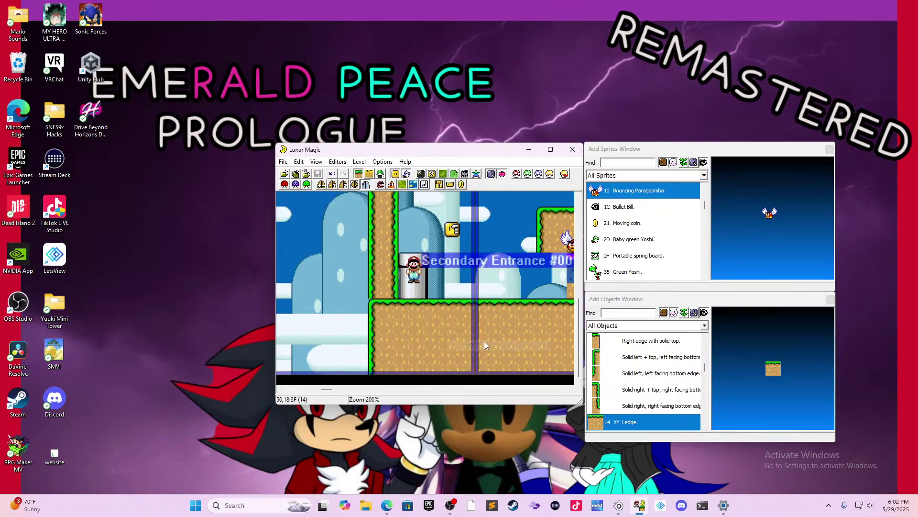
scroll(480, 310, down, 2)
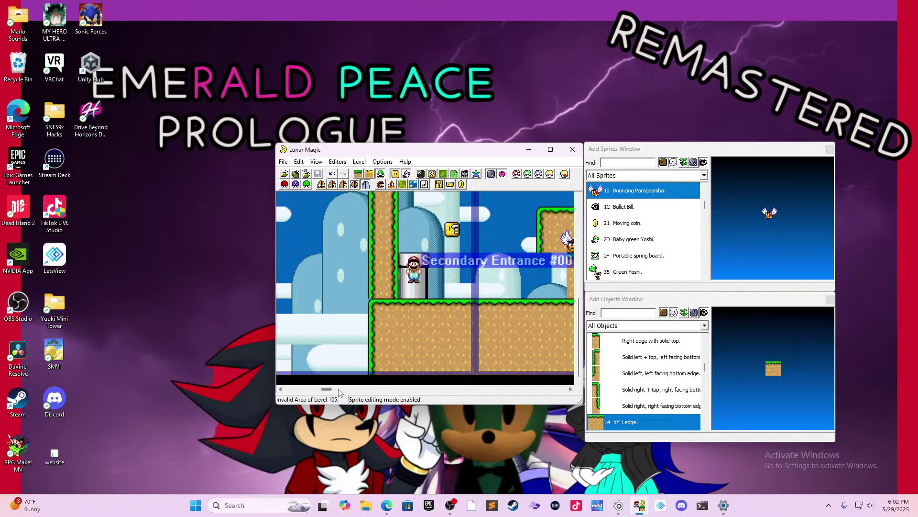
scroll(333, 392, down, 2)
drag(332, 391, 333, 388)
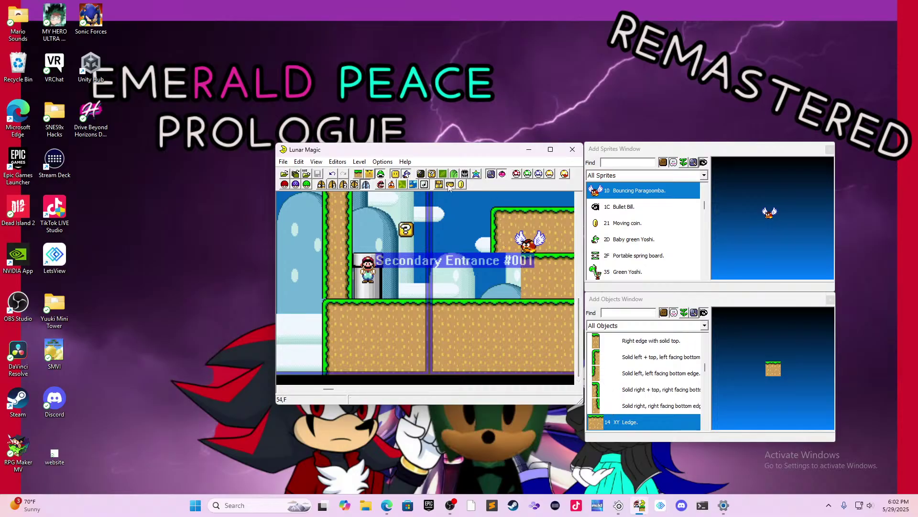
click(495, 250)
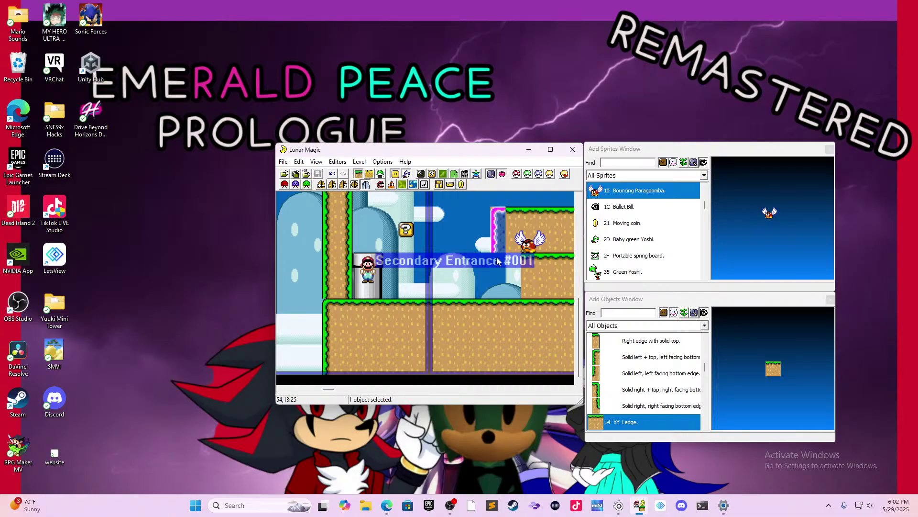
drag(495, 252, 494, 286)
- Widen the lower ledge and its dirt strip back to the left edge piece, and move the lower Paragoomba onto the upper ledge
click(512, 272)
click(525, 246)
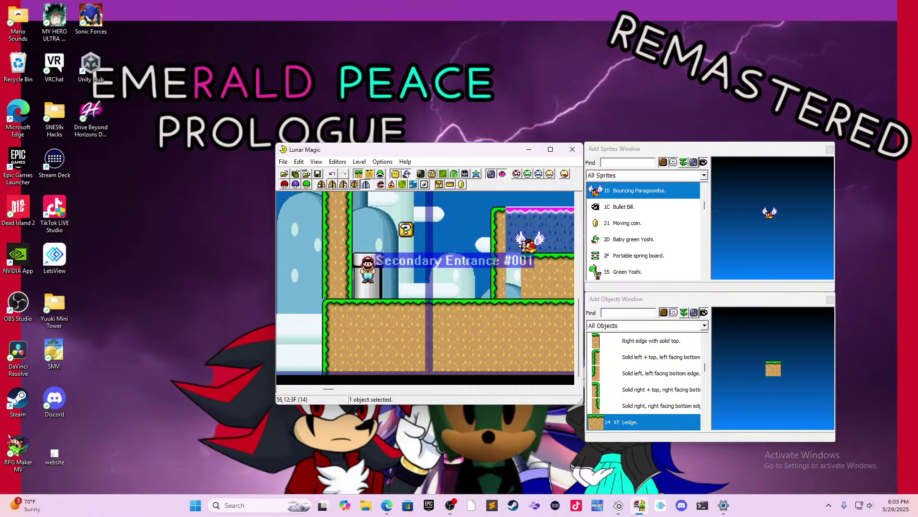
mouse_move(525, 246)
mouse_down()
mouse_move(535, 283)
mouse_move(523, 283)
mouse_up()
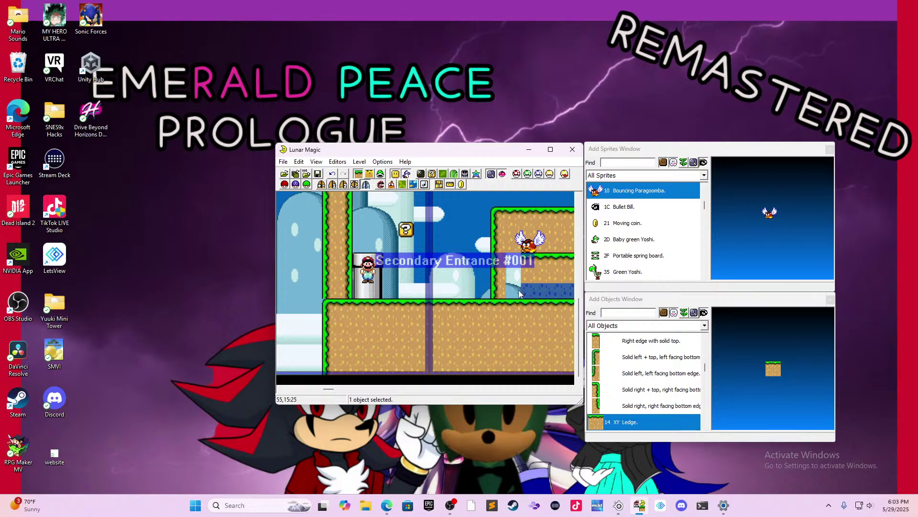
drag(518, 291, 528, 201)
click(381, 174)
click(359, 174)
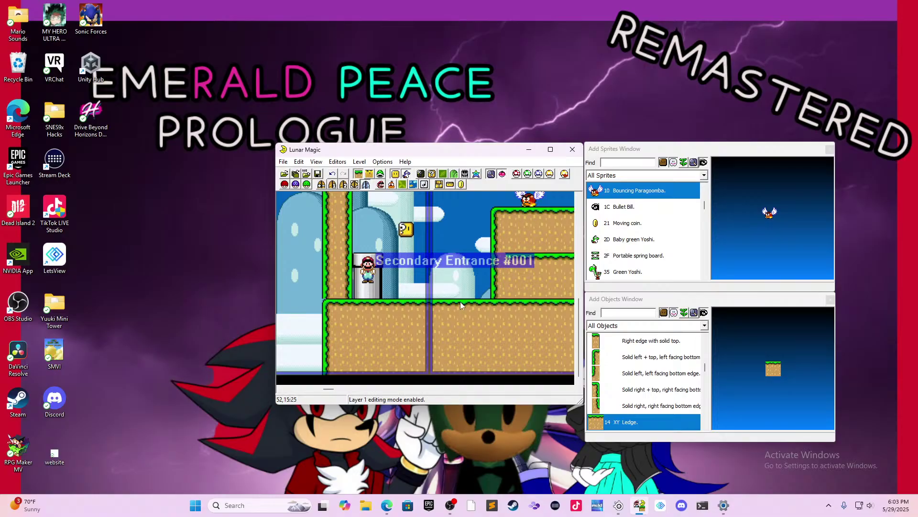
- Delete the lower ledge and its right edge piece from inside the upper ledge block
scroll(489, 328, up, 2)
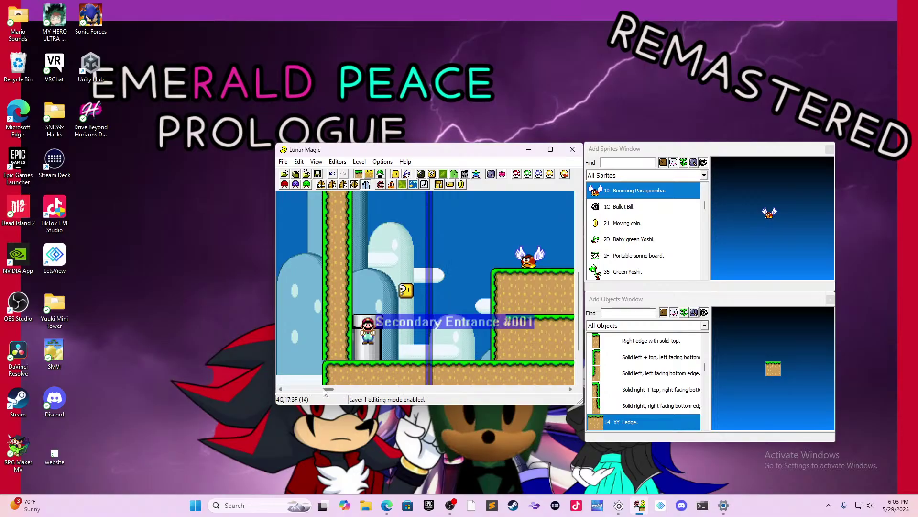
drag(327, 389, 328, 391)
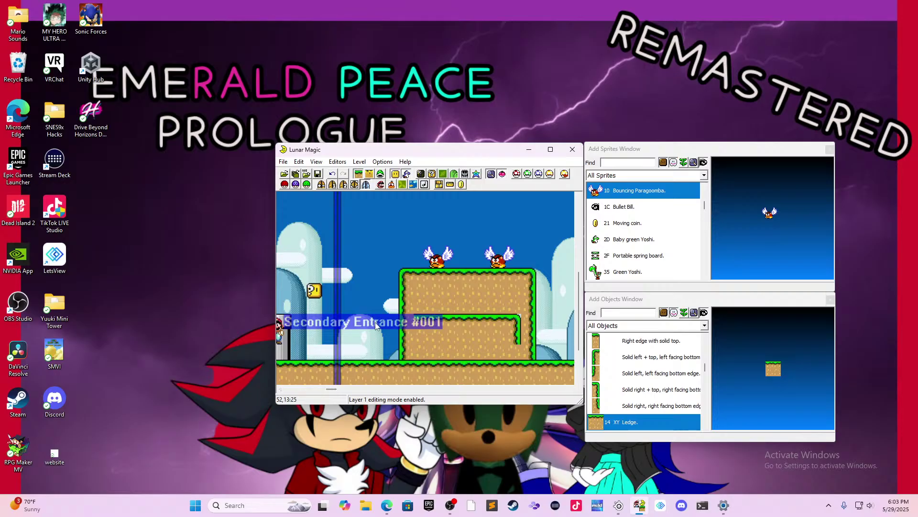
click(441, 320)
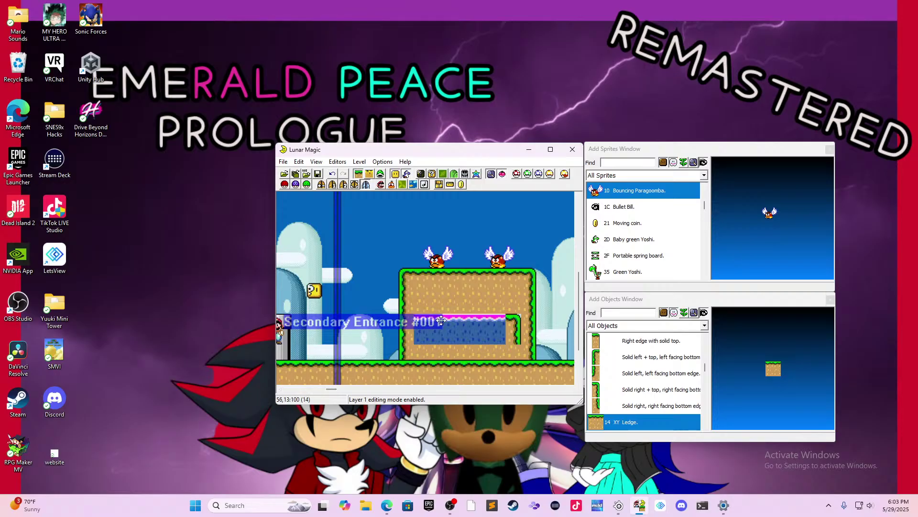
click(517, 339)
key(Delete)
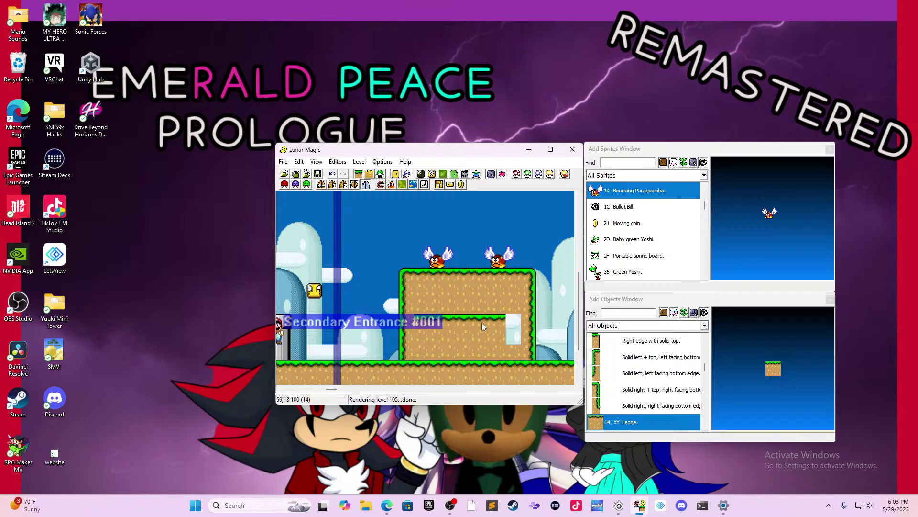
click(480, 320)
key(Delete)
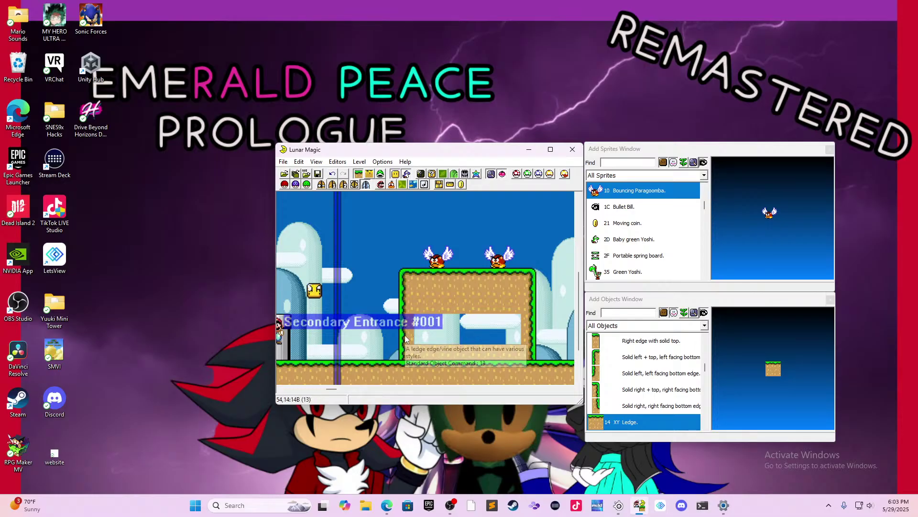
- Stretch the upper ledge's dirt down to fill the gap left inside the block
click(452, 305)
click(455, 302)
drag(455, 310, 456, 333)
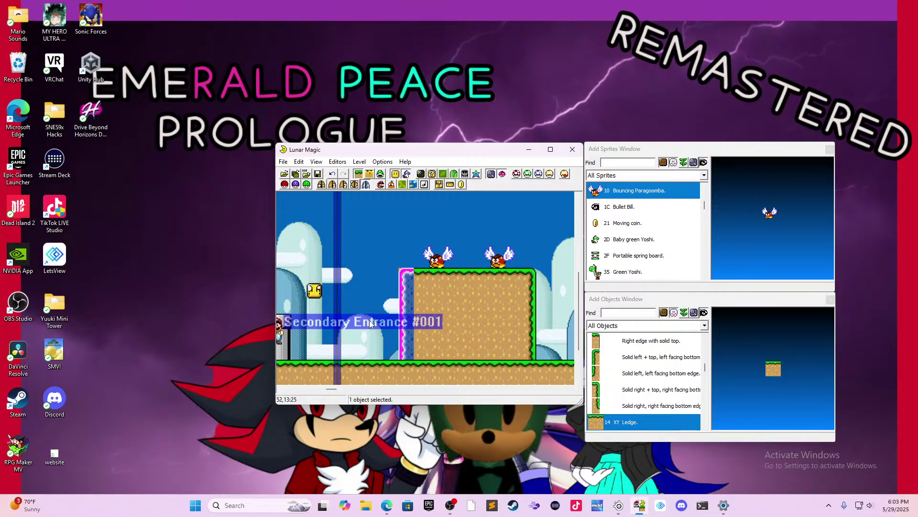
- Copy the tall block's left edge to two tiles in front of it and shorten the copy to size 0x3
right_click(356, 311)
drag(357, 314, 370, 289)
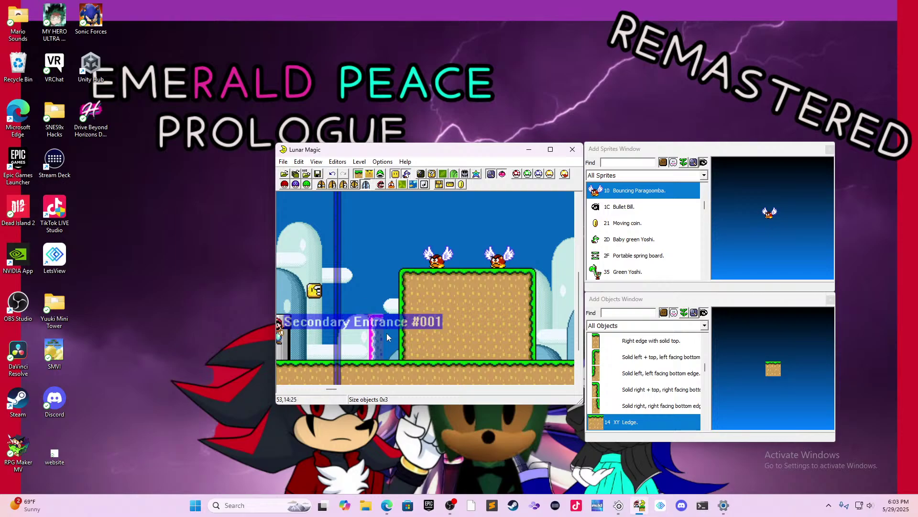
click(434, 342)
- Copy the tall block's right edge into the gap beside the short left edge and shorten it to the same height
click(532, 319)
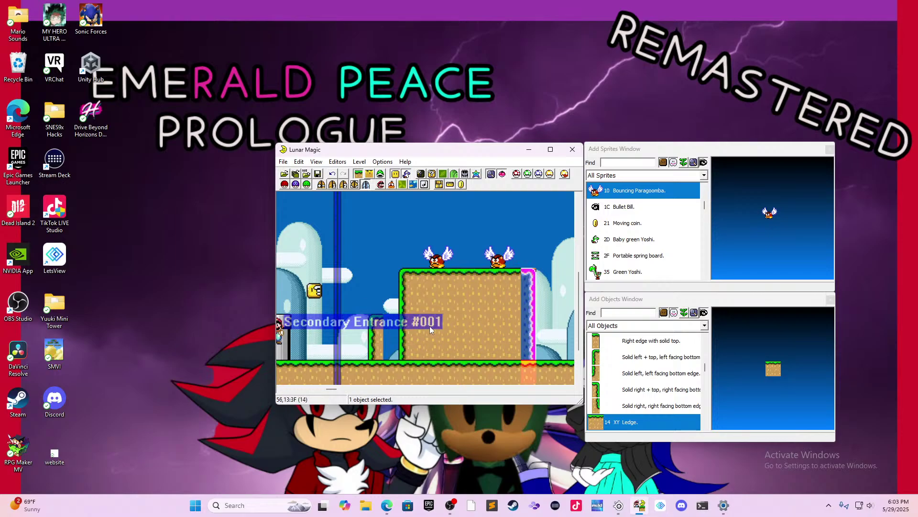
right_click(394, 334)
drag(394, 333, 395, 217)
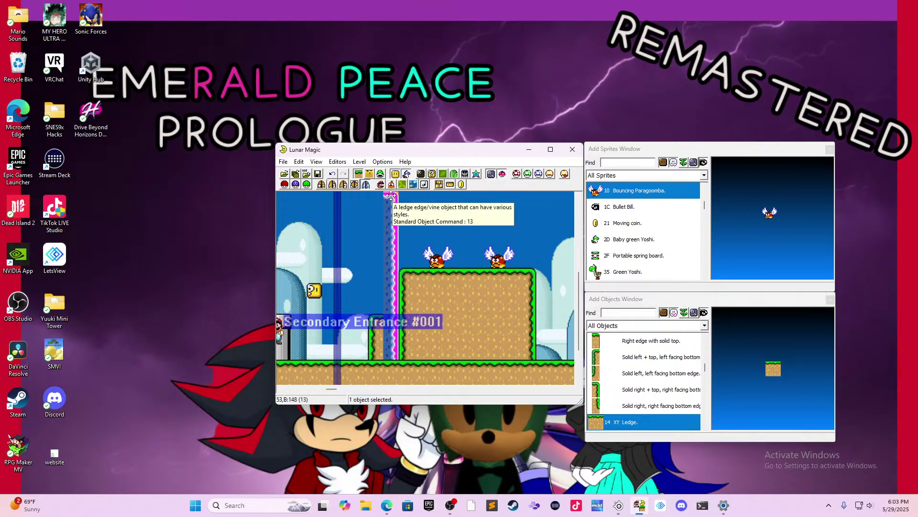
drag(389, 194, 382, 317)
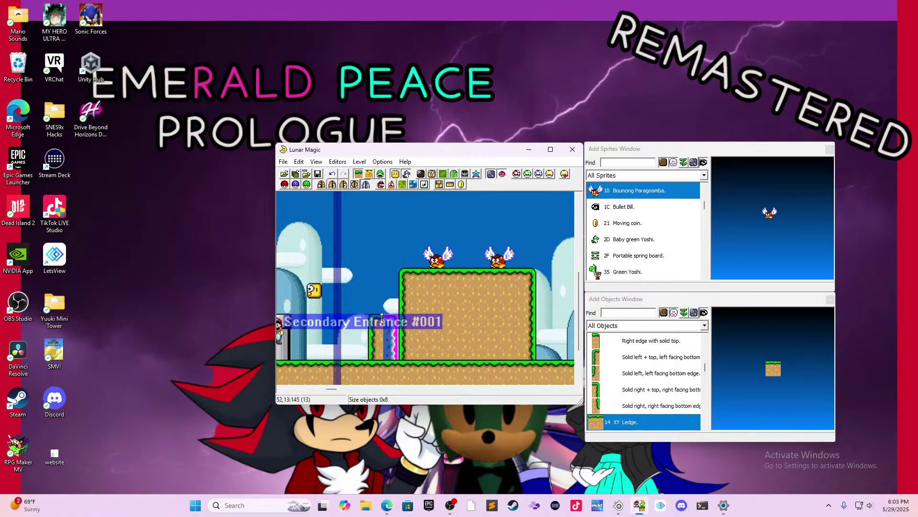
click(378, 287)
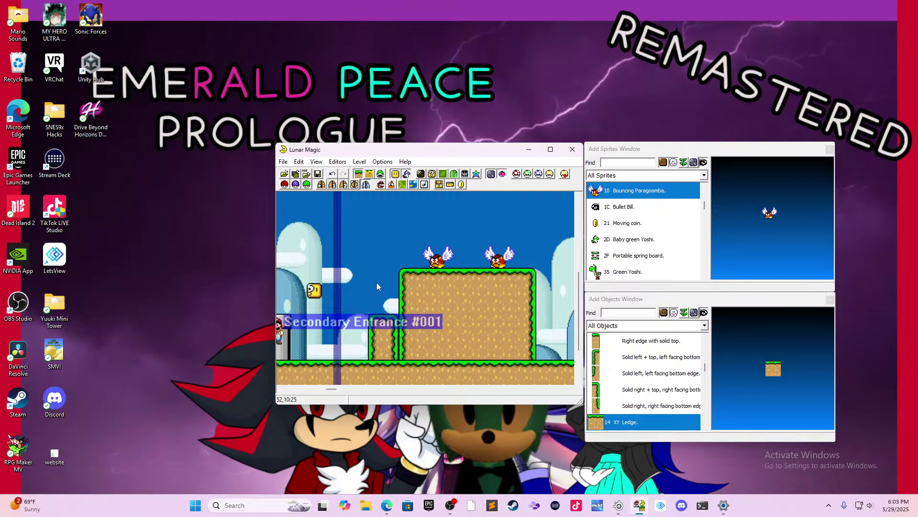
- Place coins above the two Paragoombas on the tall block and widen them to five across in two rows
scroll(450, 293, up, 2)
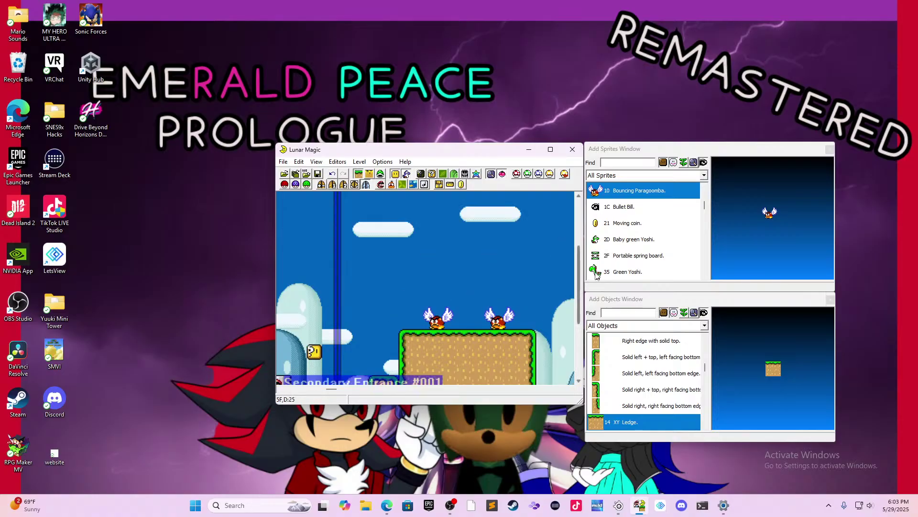
scroll(677, 360, down, 6)
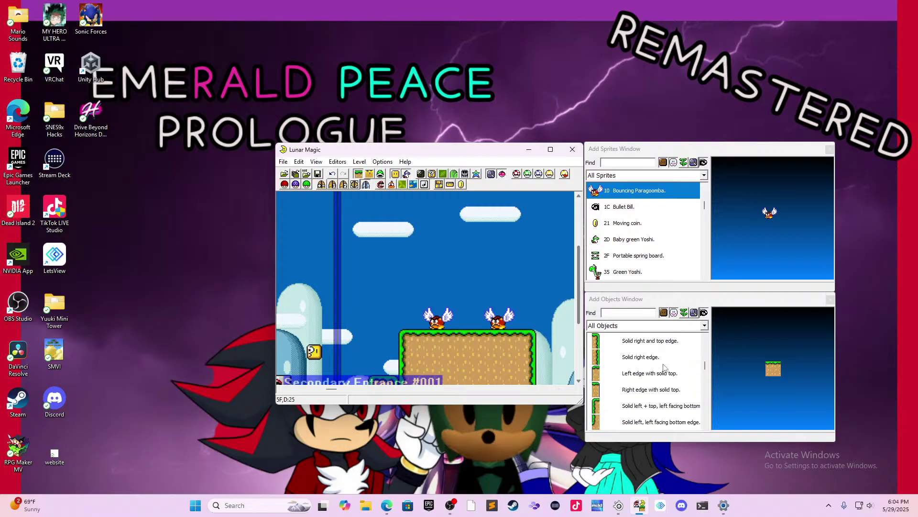
scroll(677, 361, up, 8)
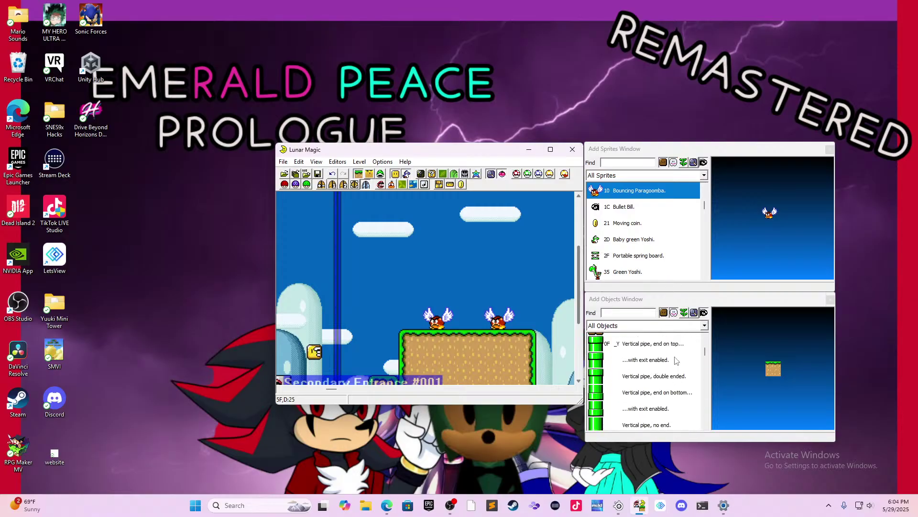
scroll(676, 361, up, 3)
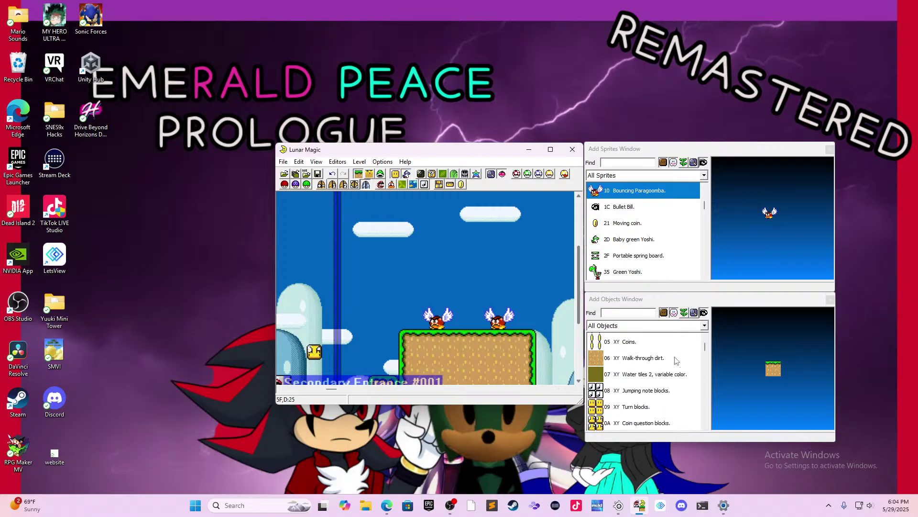
click(640, 406)
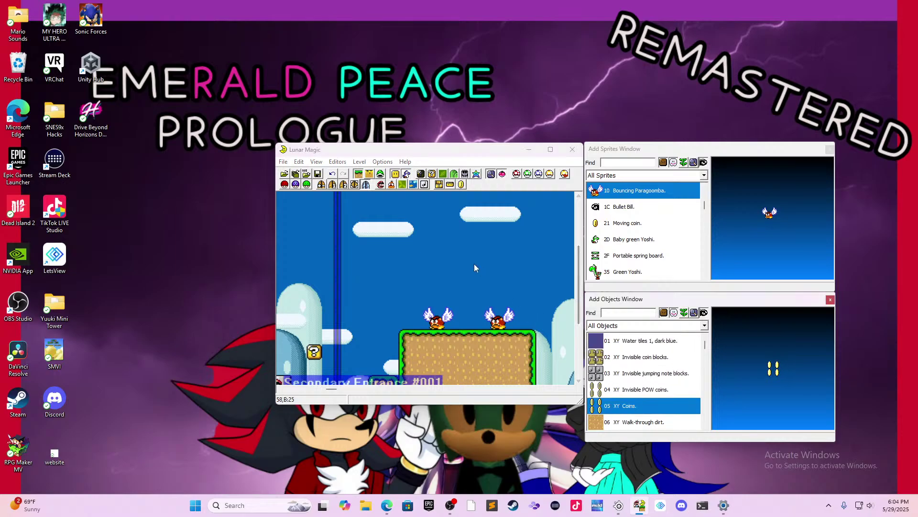
right_click(458, 273)
drag(450, 277, 505, 281)
click(504, 319)
- Delete the winged enemy sprite standing on the ground just past the tall block's right edge
key(3)
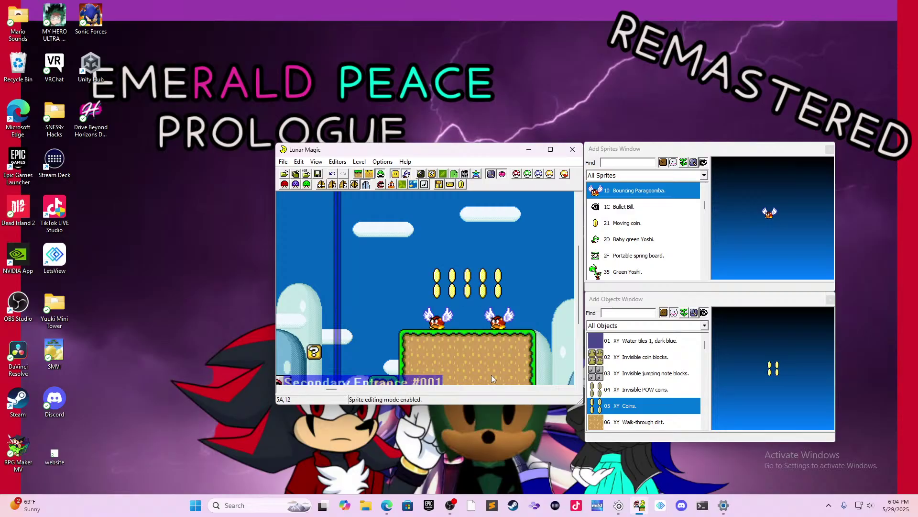
scroll(488, 373, down, 2)
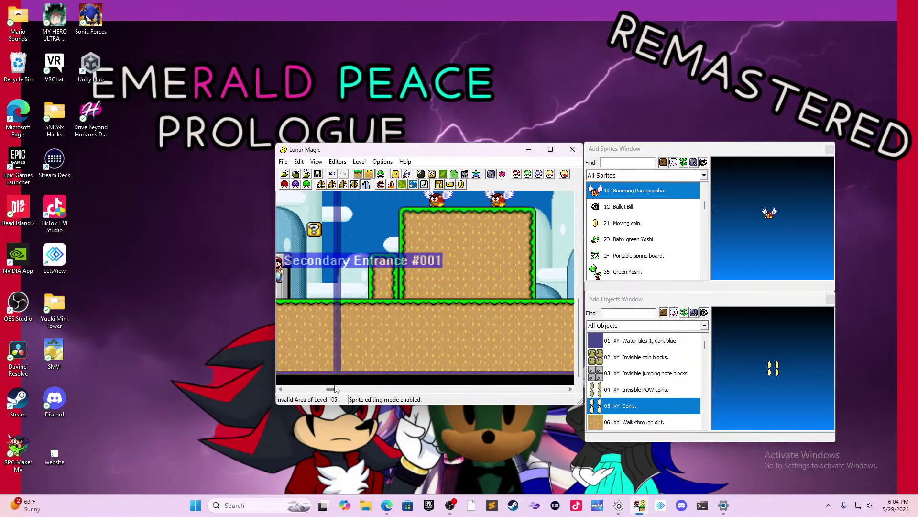
drag(335, 388, 344, 391)
click(321, 277)
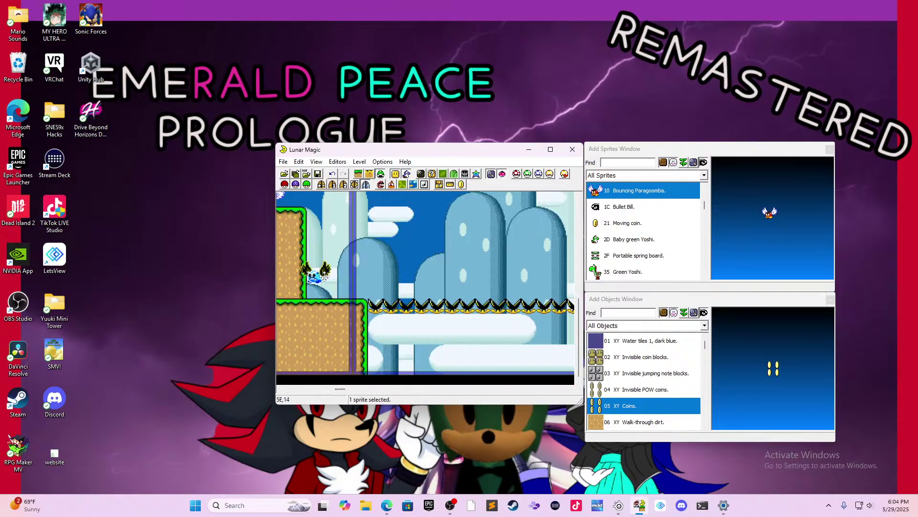
key(Delete)
- Place a two-by-two group of coins beside the tall block's right edge and another over the start of the muncher pit
right_click(330, 275)
mouse_move(330, 275)
mouse_down()
mouse_move(331, 289)
mouse_move(321, 275)
mouse_up()
right_click(377, 279)
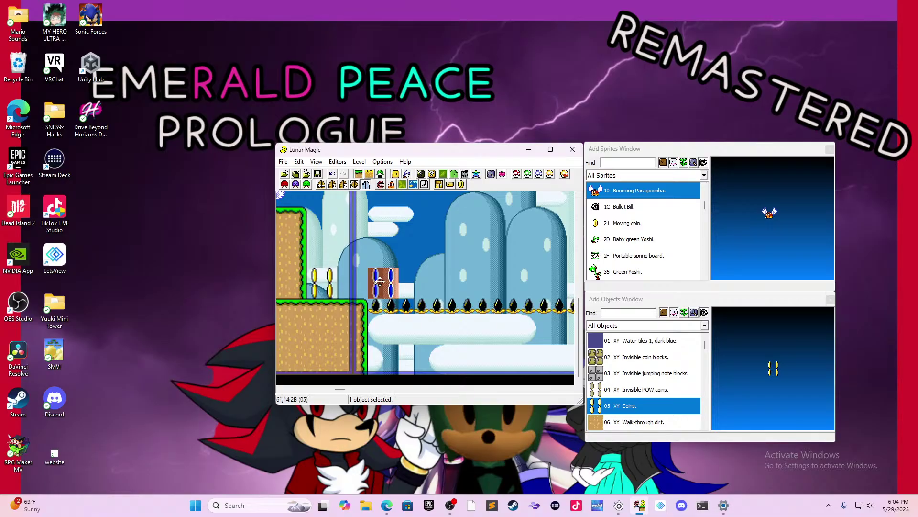
- Reduce the coins over the muncher pit to a single row and stretch it across the full width of the pit
drag(398, 286, 537, 289)
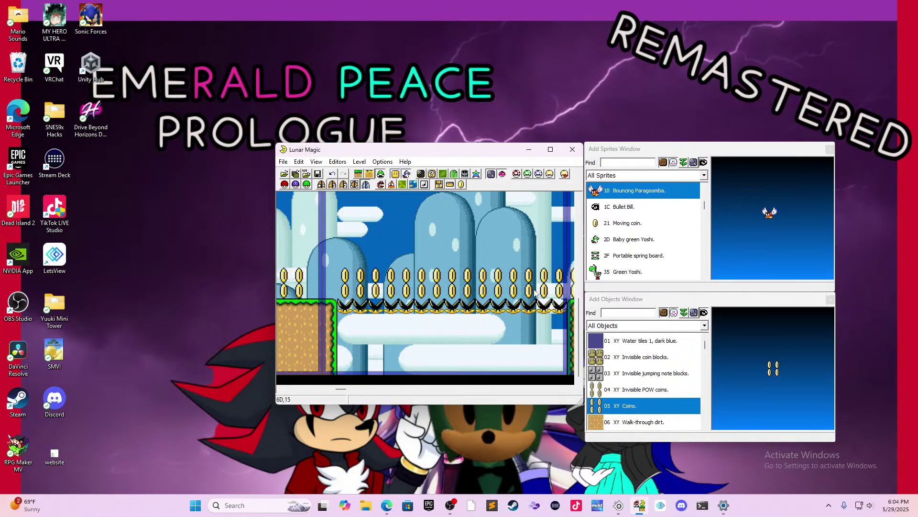
key(ctrl+z)
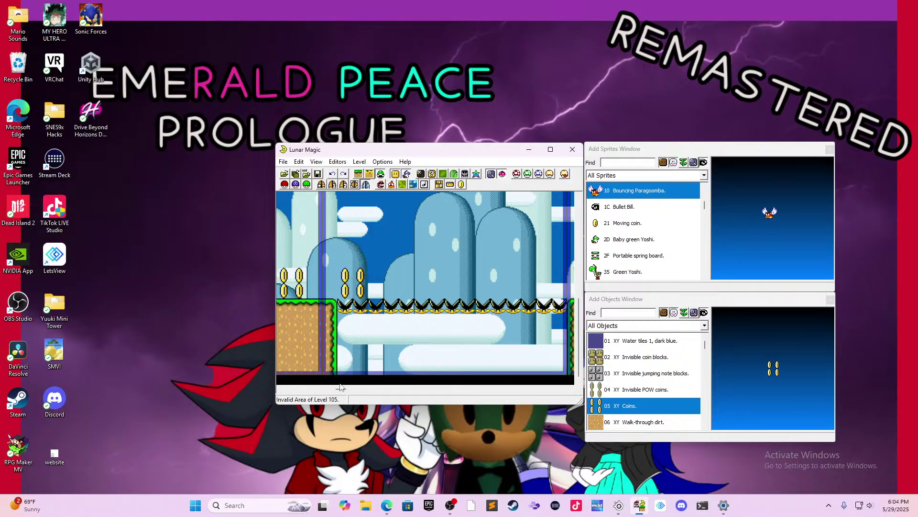
drag(341, 389, 342, 389)
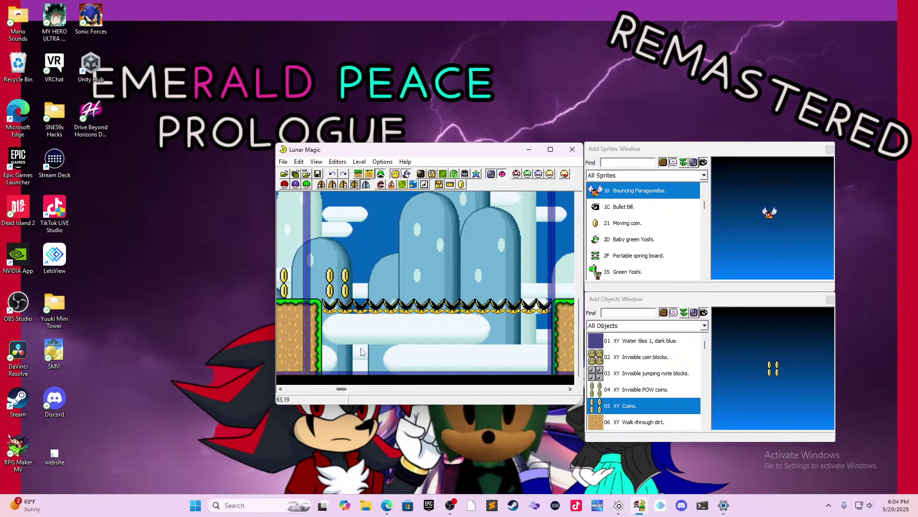
click(336, 279)
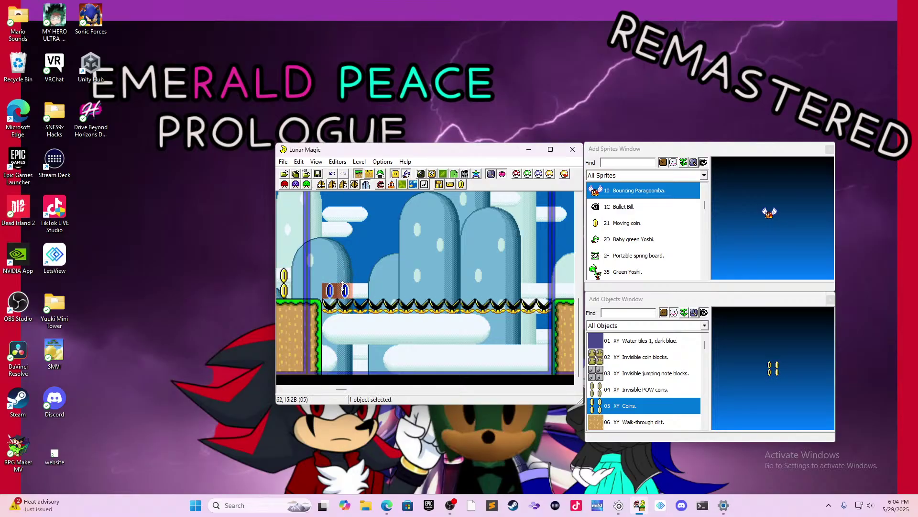
drag(371, 290, 544, 291)
click(431, 378)
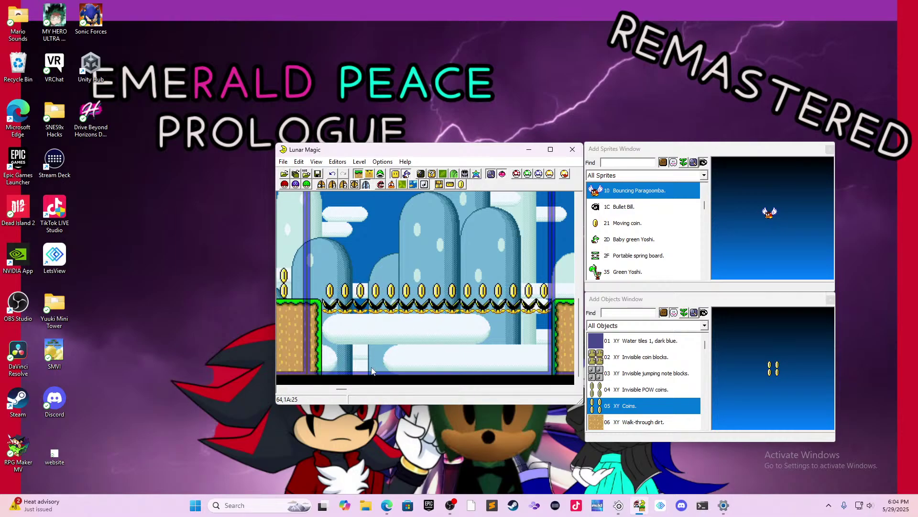
- Place the striped post's top tile (acts as 32) from the 16x16 tile map above the ledge past the muncher pit
drag(348, 391, 353, 391)
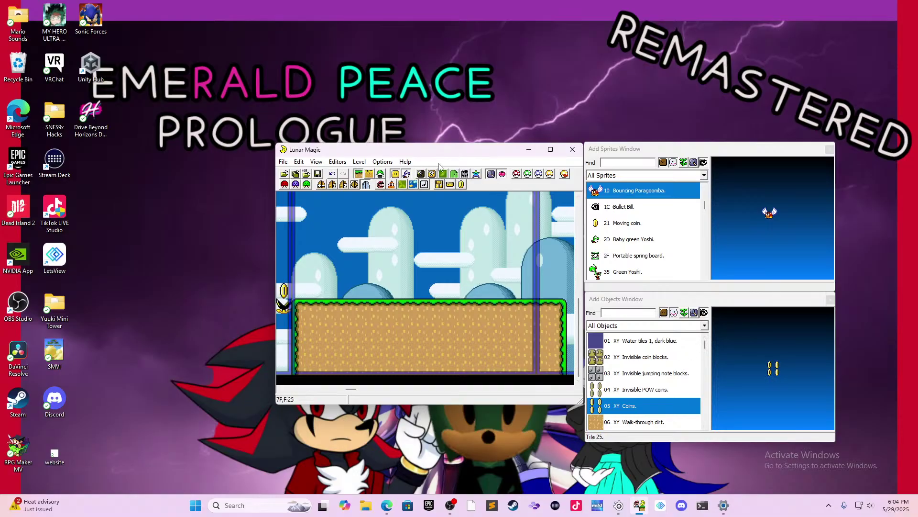
click(831, 300)
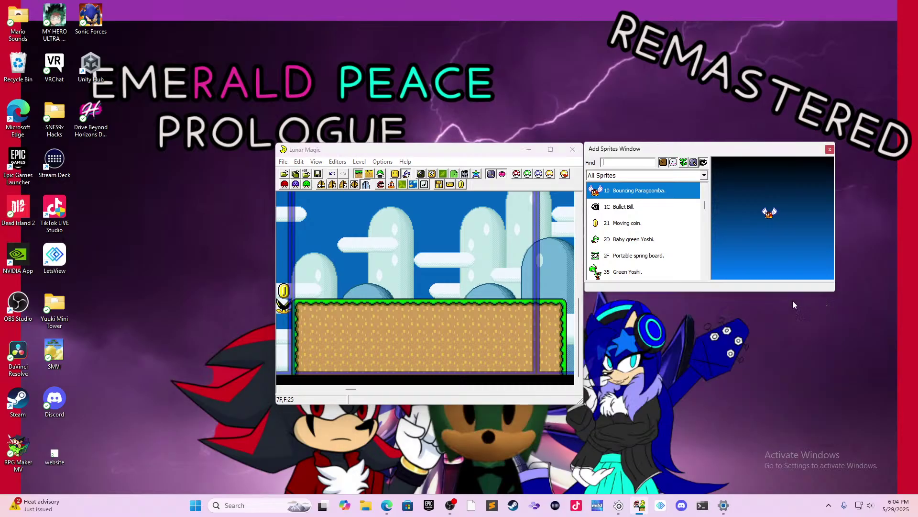
click(432, 174)
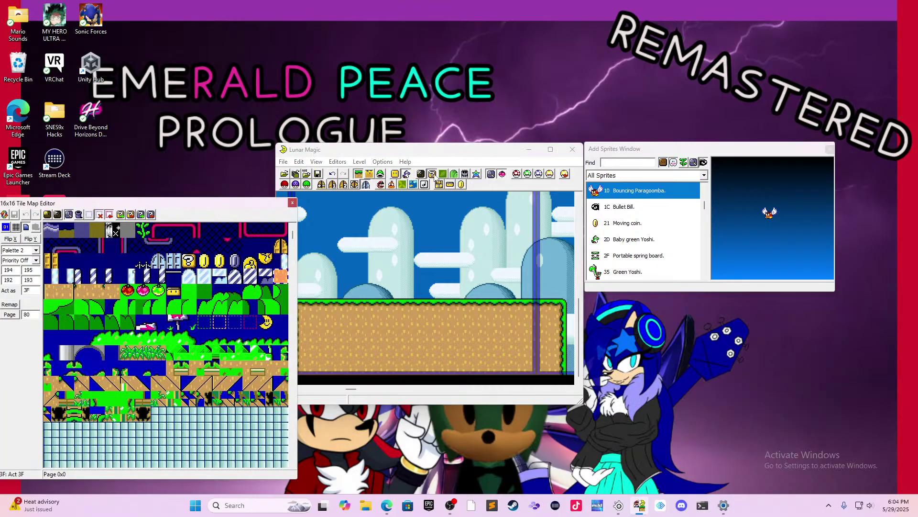
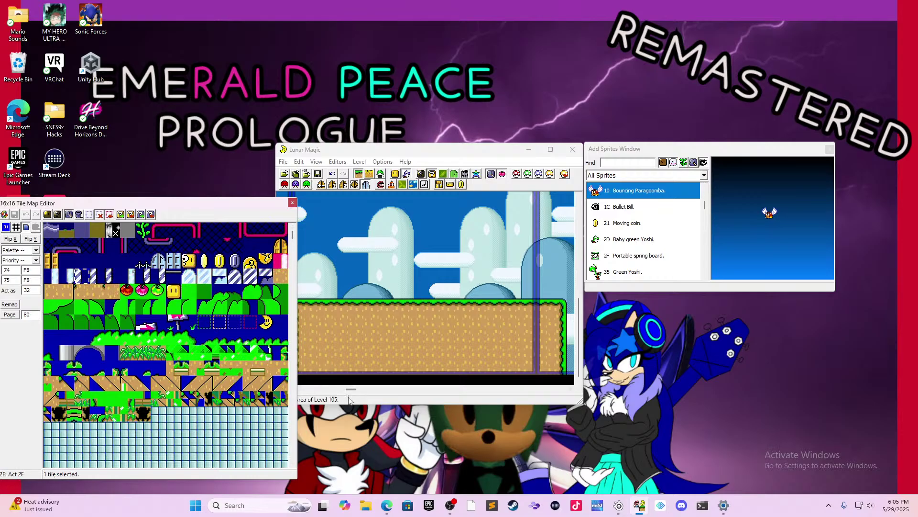
drag(350, 389, 347, 392)
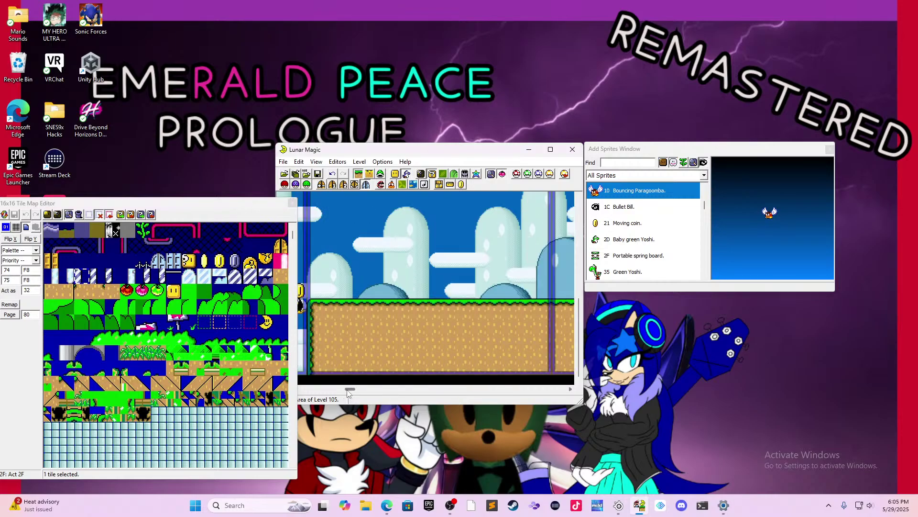
shift+right_click(392, 282)
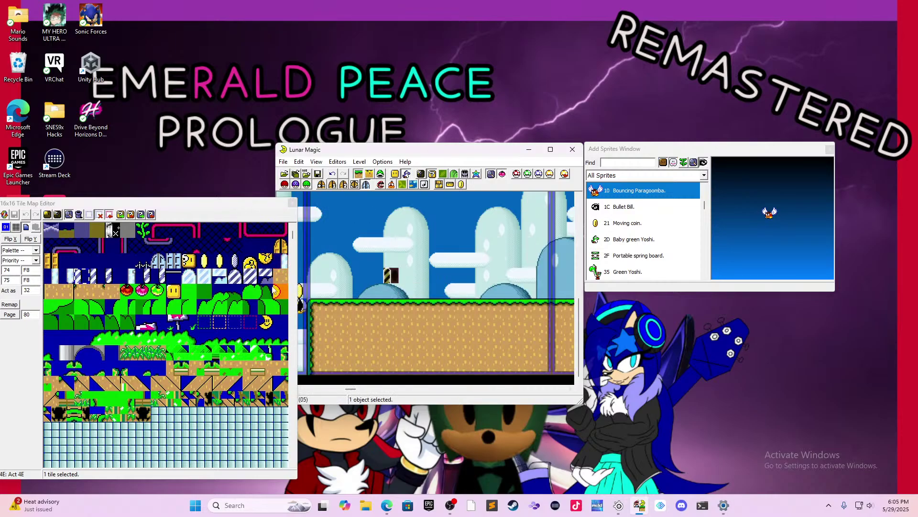
- Add the striped post's body tile (acts as 33) and build two adjacent posts three tiles tall on the ledge
drag(99, 277, 259, 278)
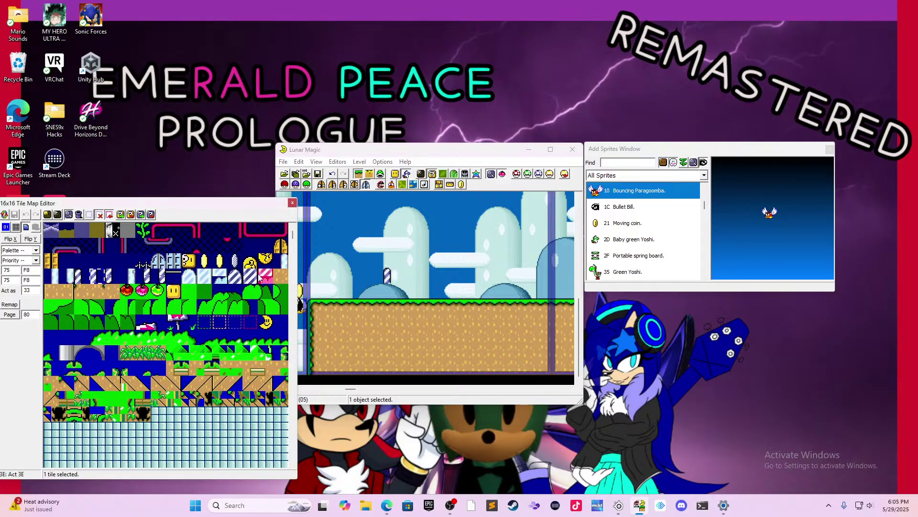
right_click(376, 290)
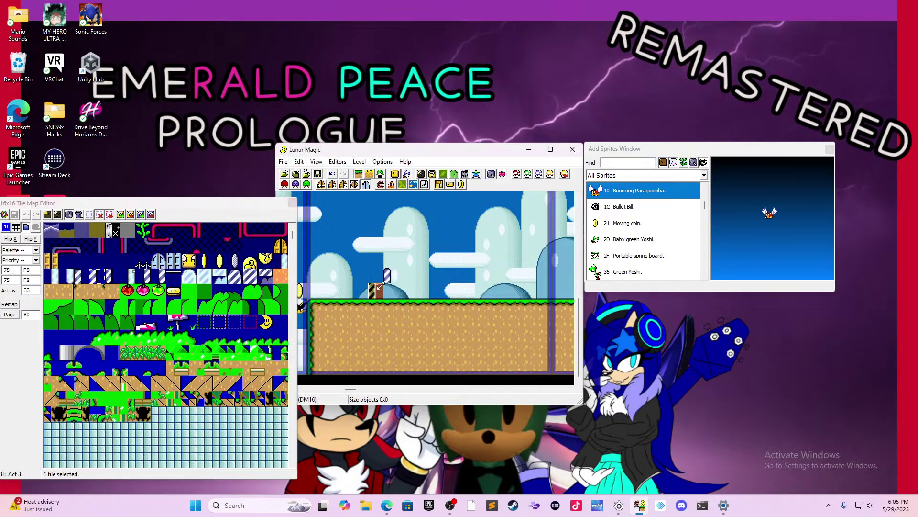
drag(392, 283, 394, 284)
click(410, 277)
click(379, 290)
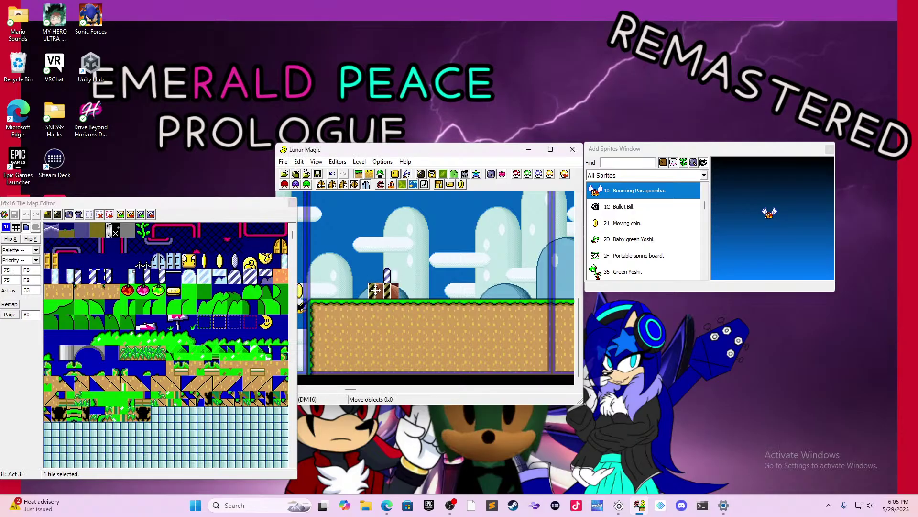
click(409, 286)
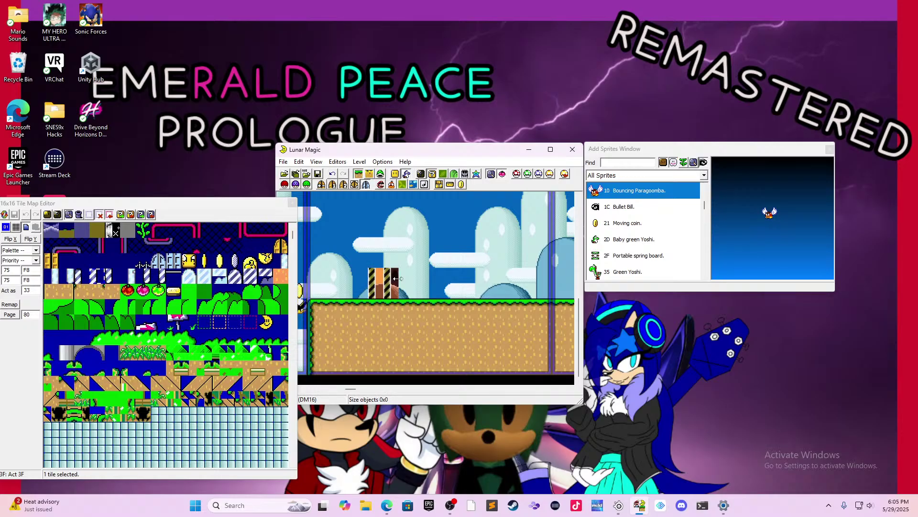
click(384, 271)
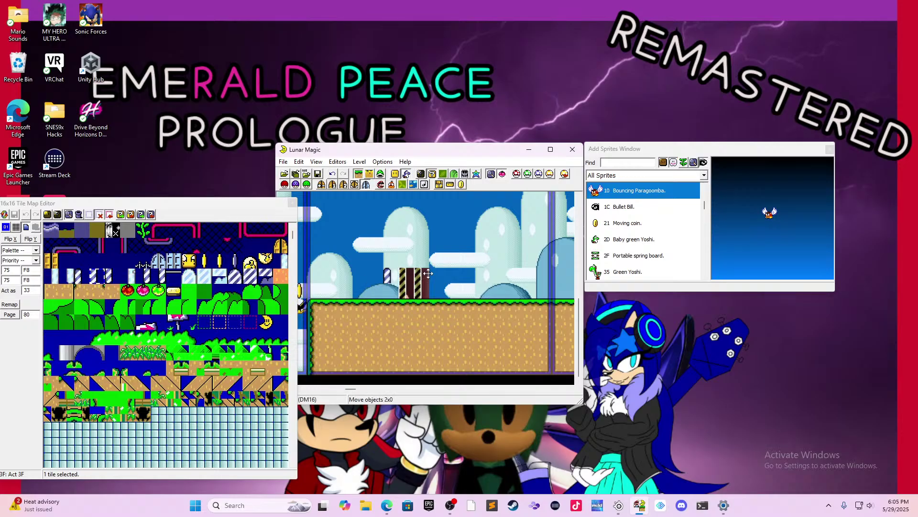
drag(385, 271, 360, 252)
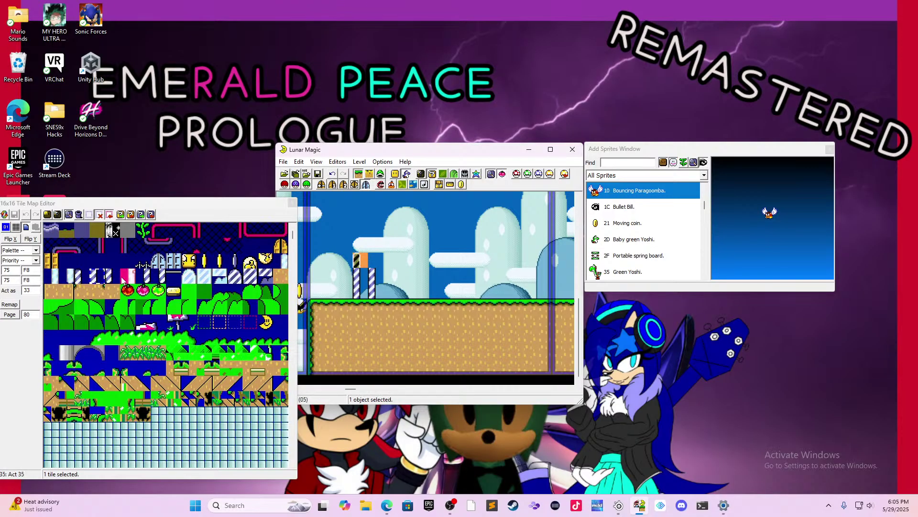
click(173, 276)
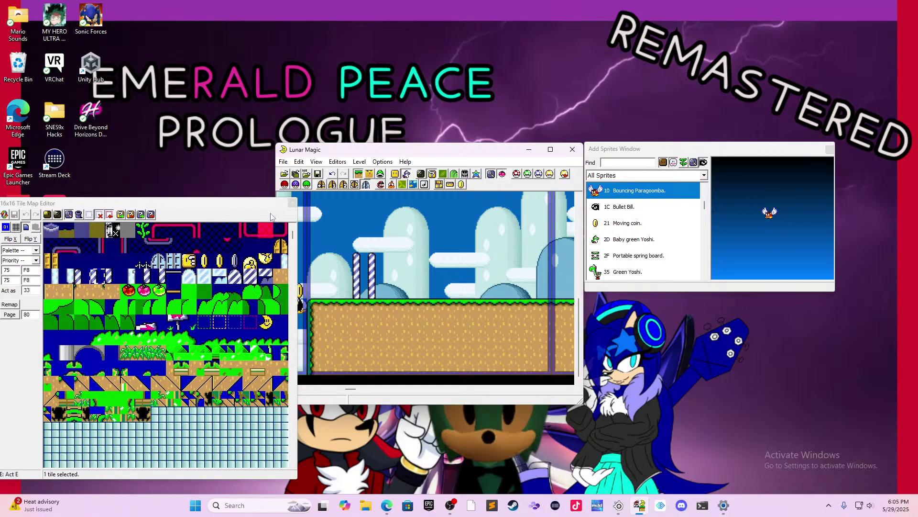
click(292, 203)
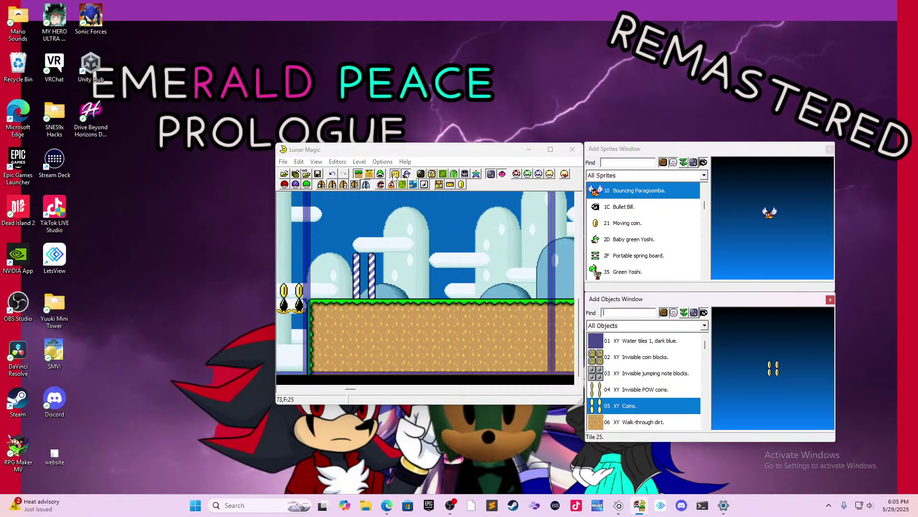
- Switch the object list to Extended Objects and select the Midway point tape (46)
key(Insert)
scroll(672, 376, down, 5)
scroll(672, 376, down, 10)
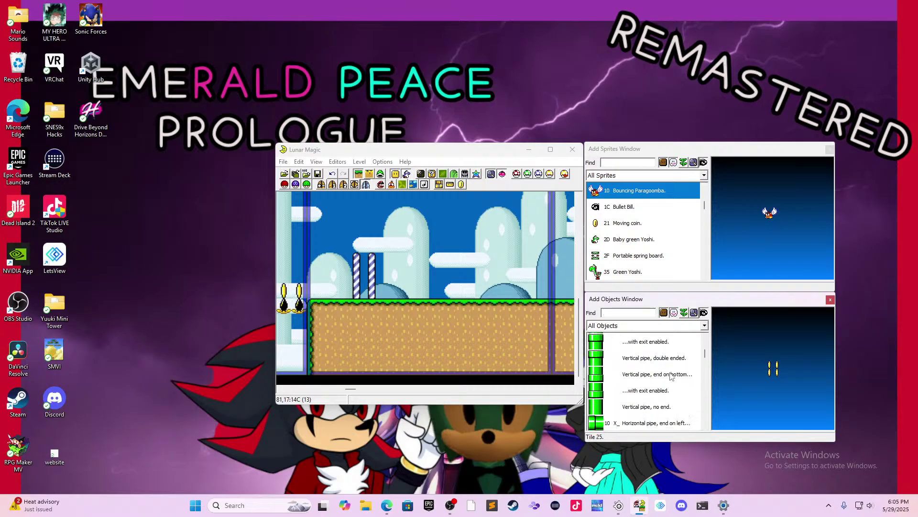
click(685, 325)
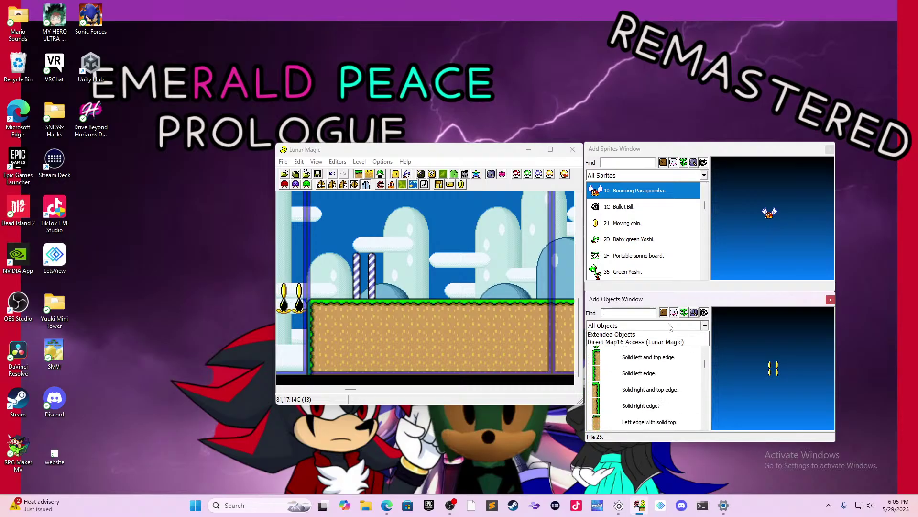
click(622, 341)
click(685, 325)
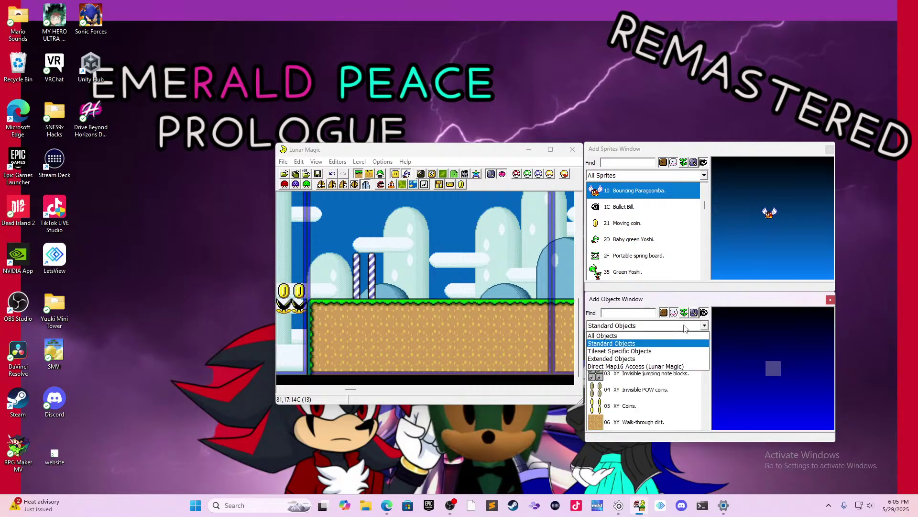
click(684, 359)
scroll(689, 369, down, 5)
scroll(689, 370, down, 5)
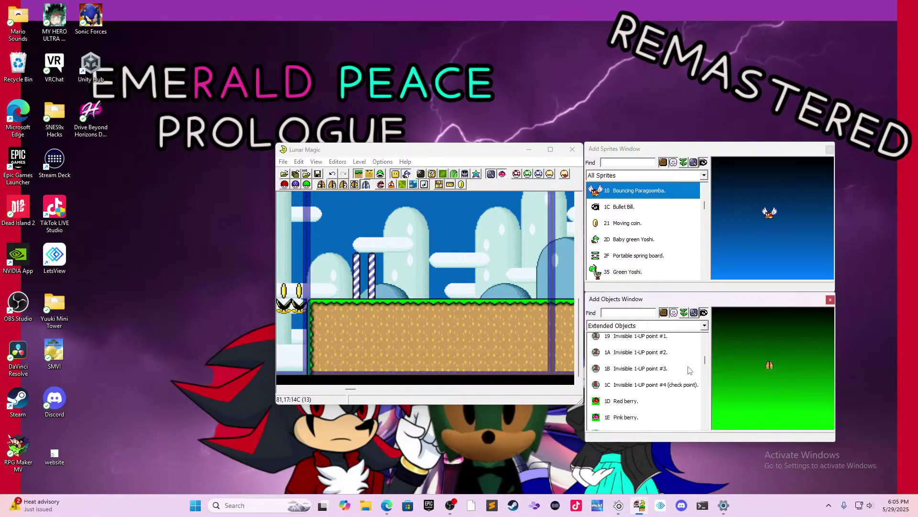
scroll(692, 374, down, 8)
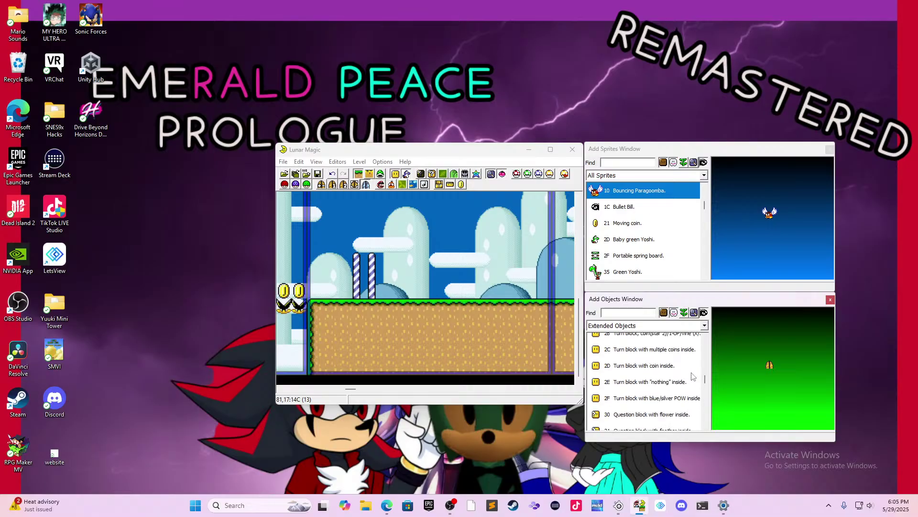
scroll(690, 384, down, 3)
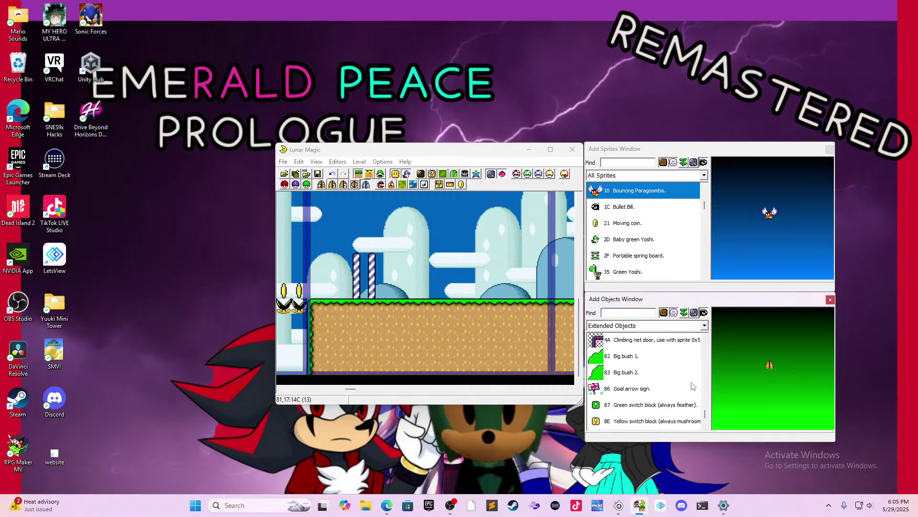
scroll(704, 375, up, 1)
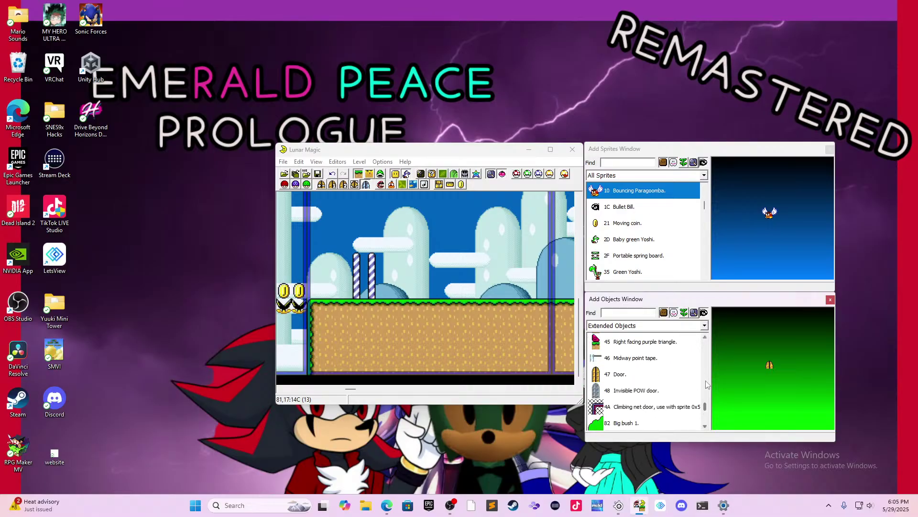
click(637, 373)
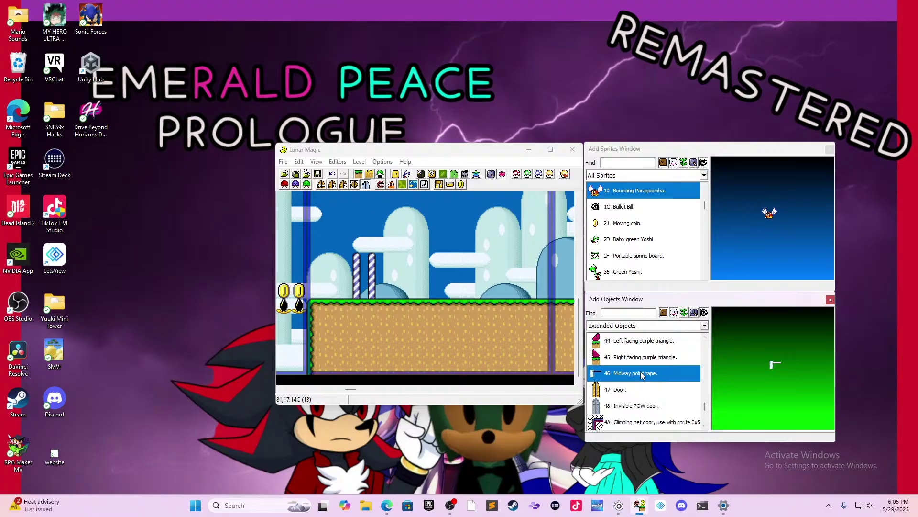
- Place the midway point tape on the ledge and lay it across the striped posts, one tile below their tops
right_click(361, 262)
click(388, 271)
drag(376, 246, 341, 274)
click(382, 253)
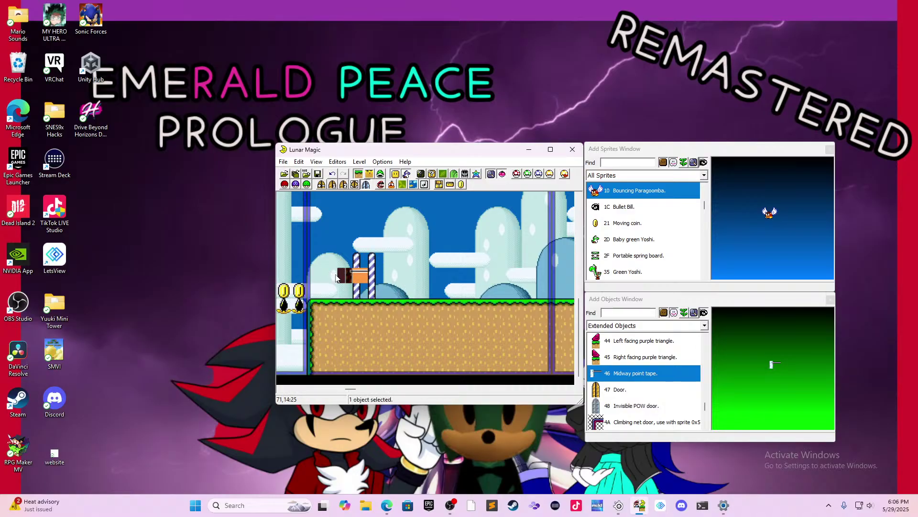
click(392, 266)
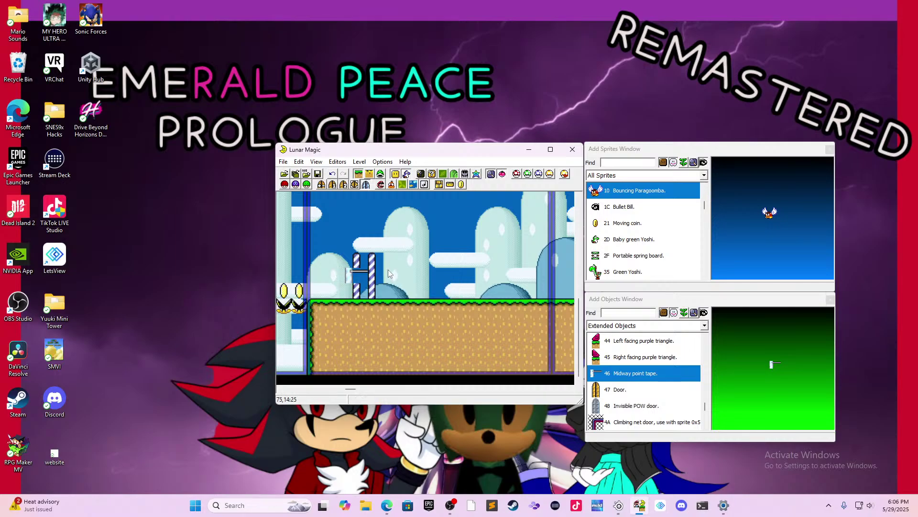
- Delete both striped posts from the ledge and reopen the 16x16 tile map editor
click(359, 287)
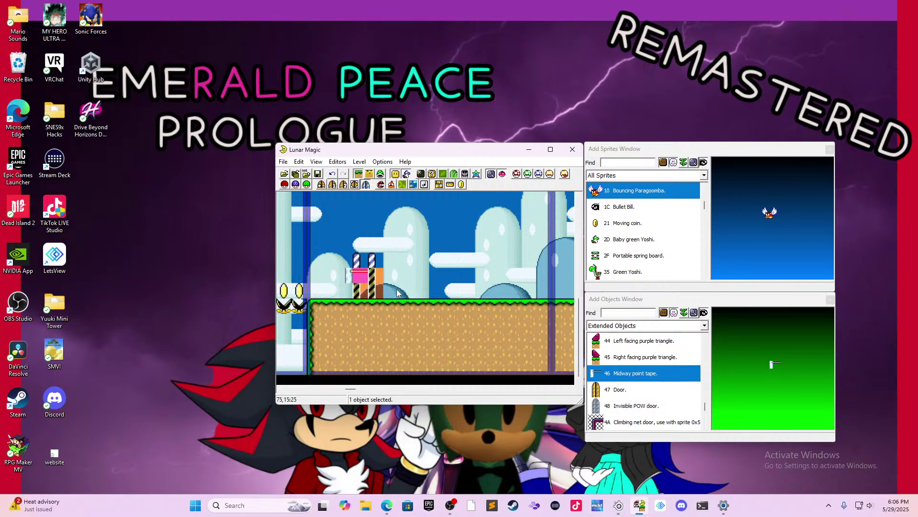
key(Delete)
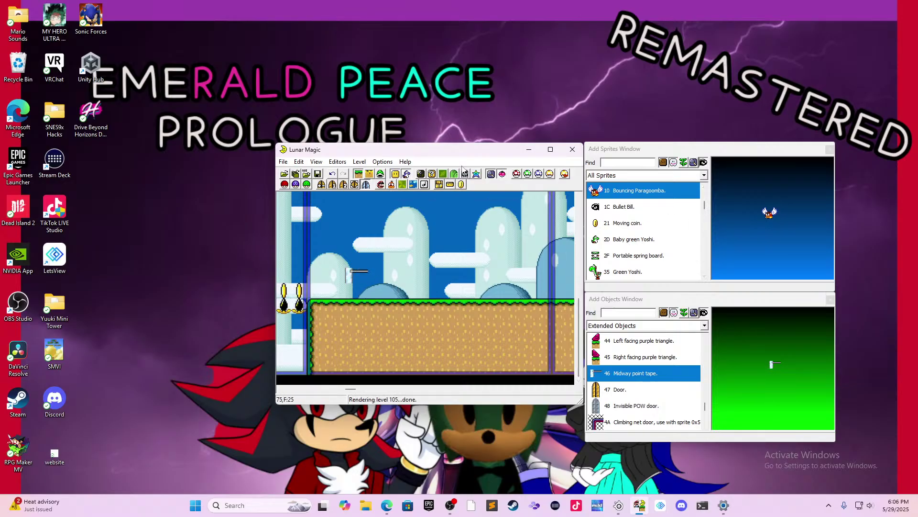
click(395, 174)
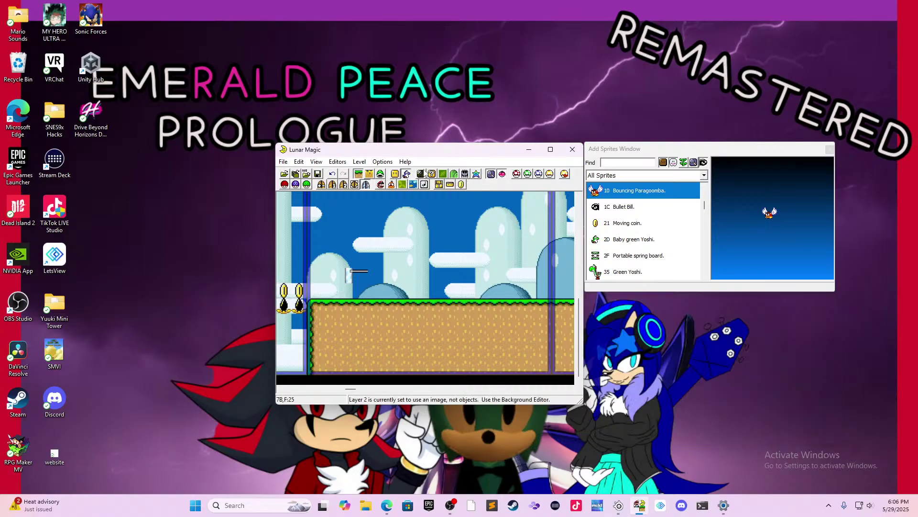
click(432, 173)
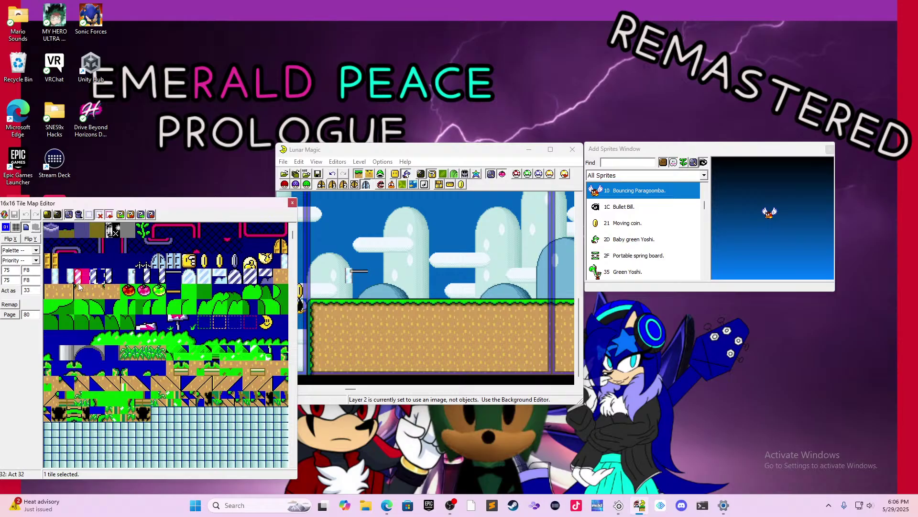
click(367, 276)
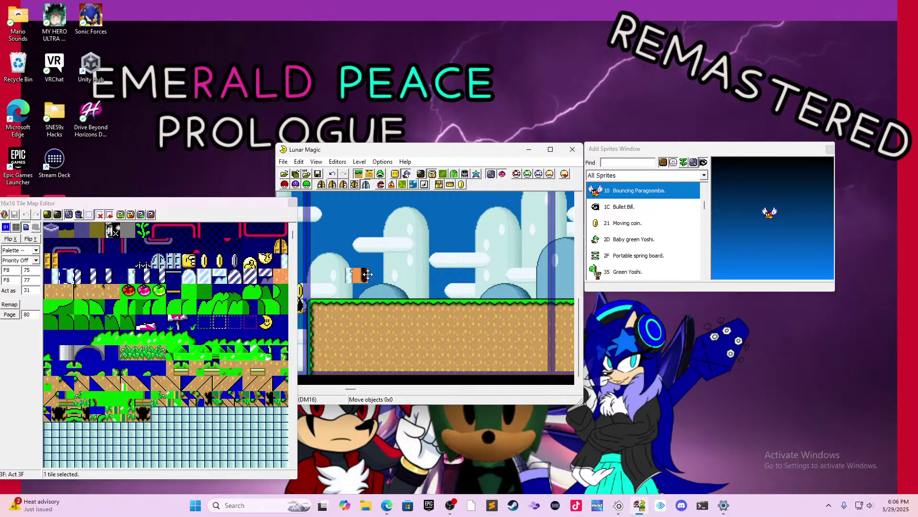
key(Delete)
right_click(364, 282)
drag(364, 282, 369, 289)
click(362, 291)
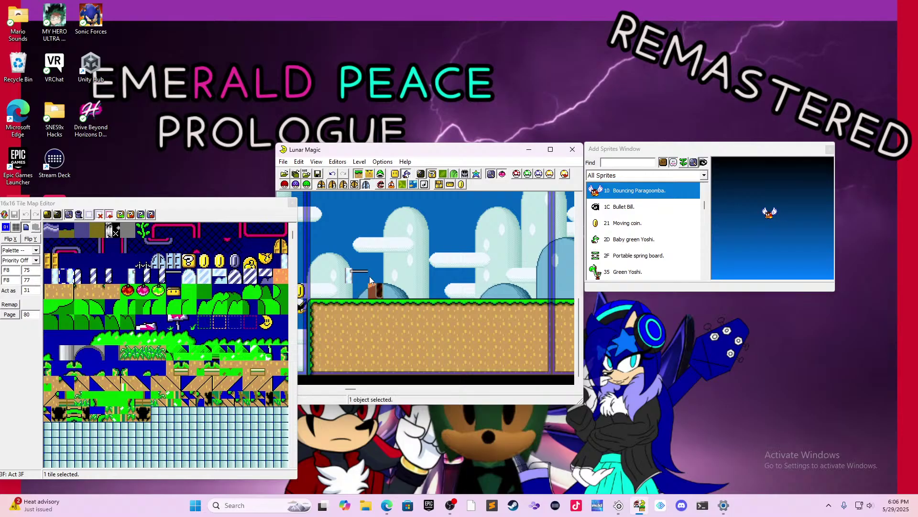
key(Delete)
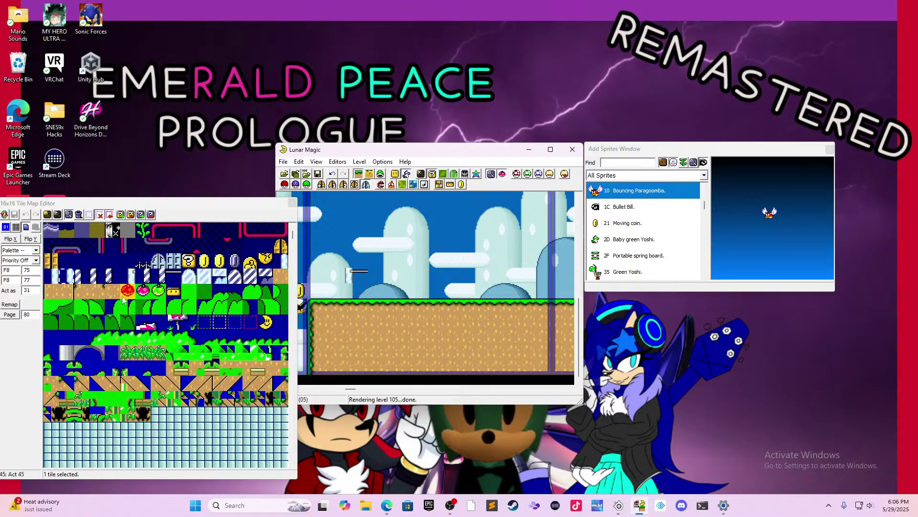
- Build two white posts two tiles tall on the ledge from the tile that acts as 30, and delete the midway point tape
click(52, 276)
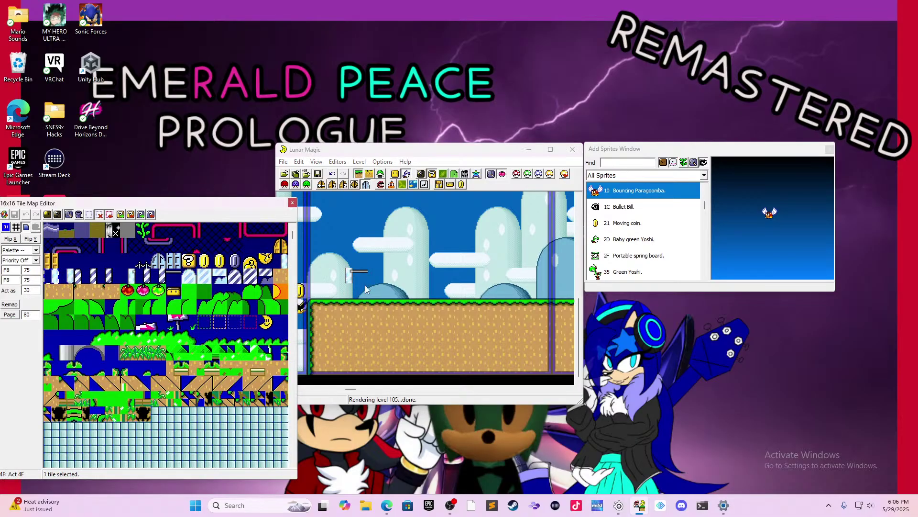
shift+right_click(360, 274)
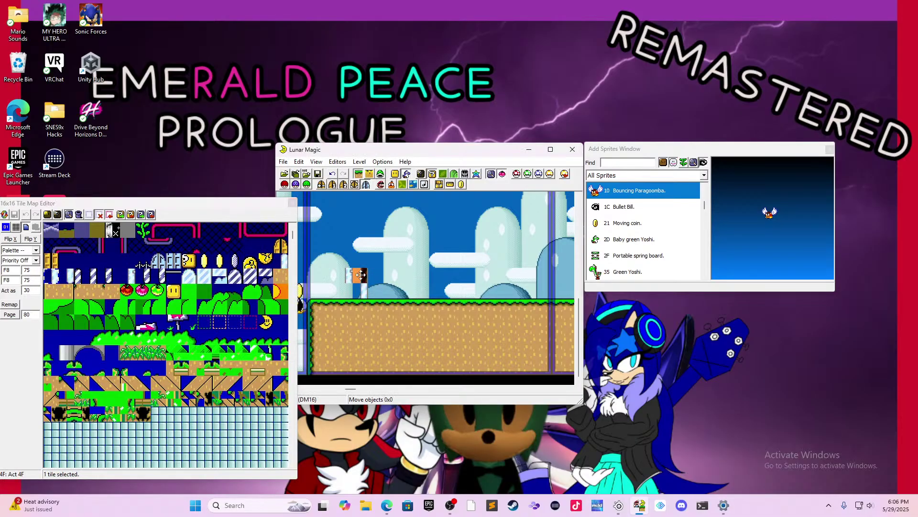
click(363, 290)
click(346, 278)
key(Delete)
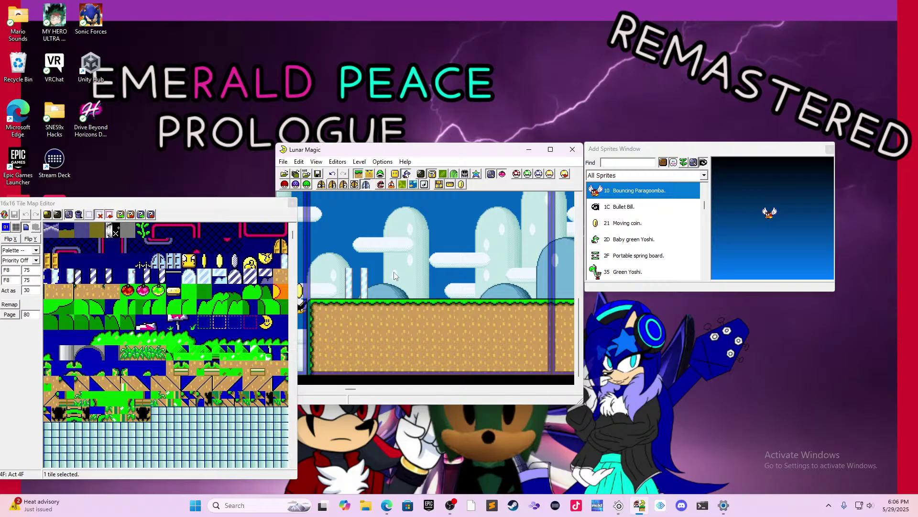
- Try capping both white posts with the midway point tile that acts as 35
click(161, 276)
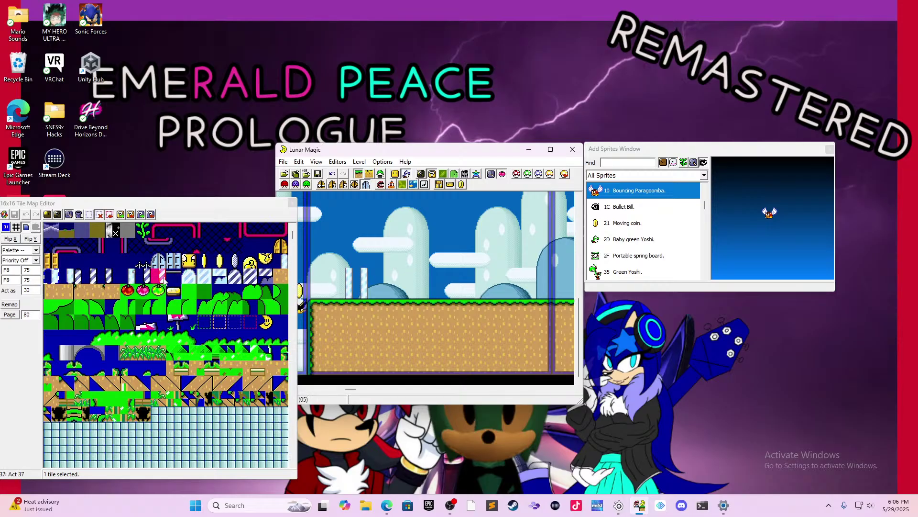
click(188, 281)
click(280, 260)
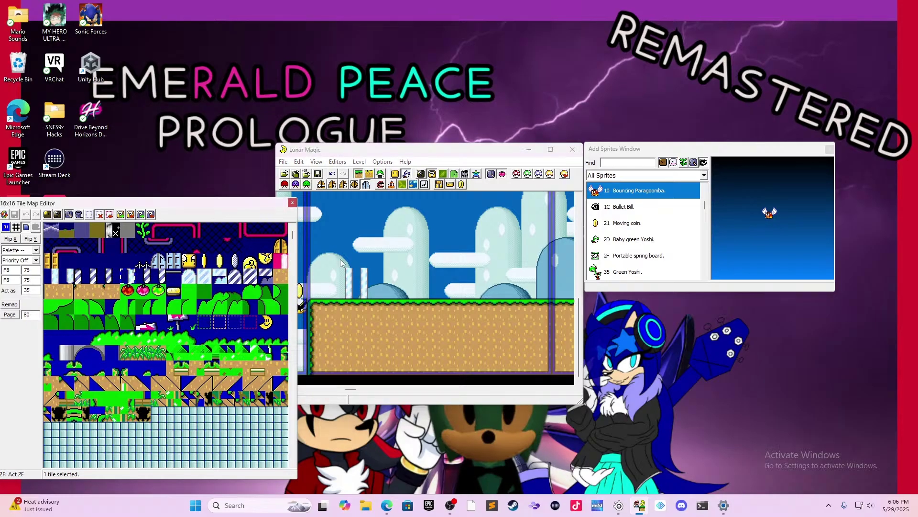
right_click(340, 260)
click(369, 265)
right_click(364, 261)
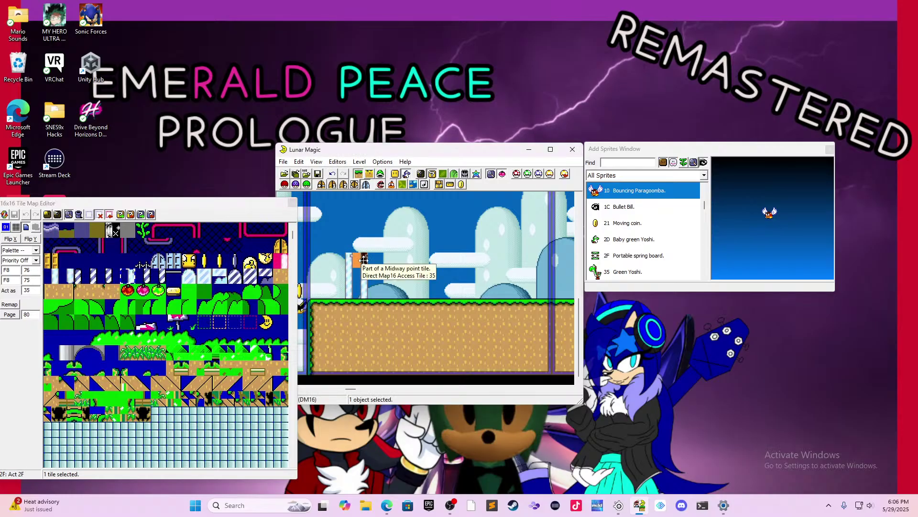
click(374, 263)
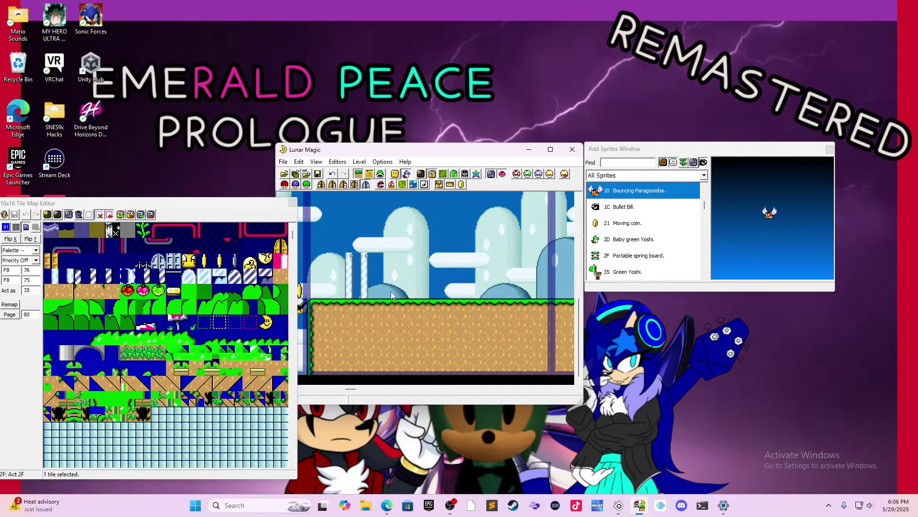
- Cap both white posts with the tile that acts as 31 and delete the stray tile that acts as 2F
click(70, 277)
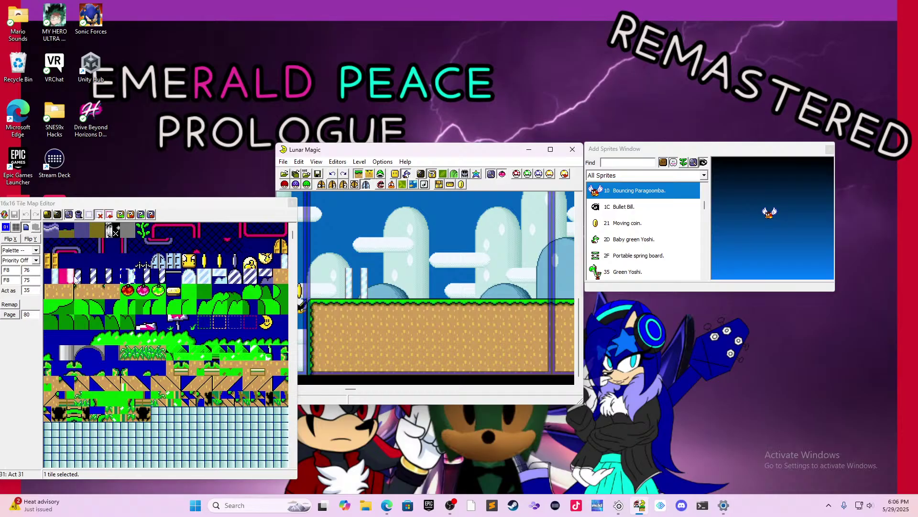
right_click(349, 259)
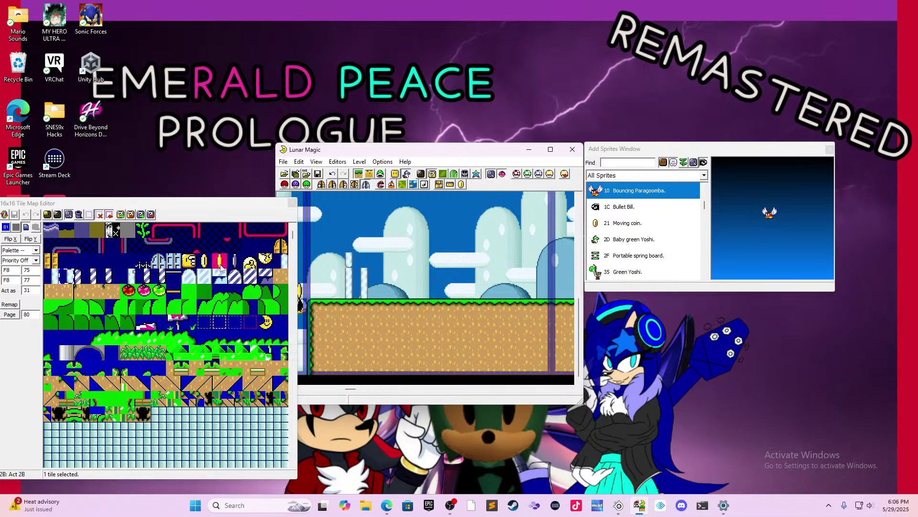
click(349, 257)
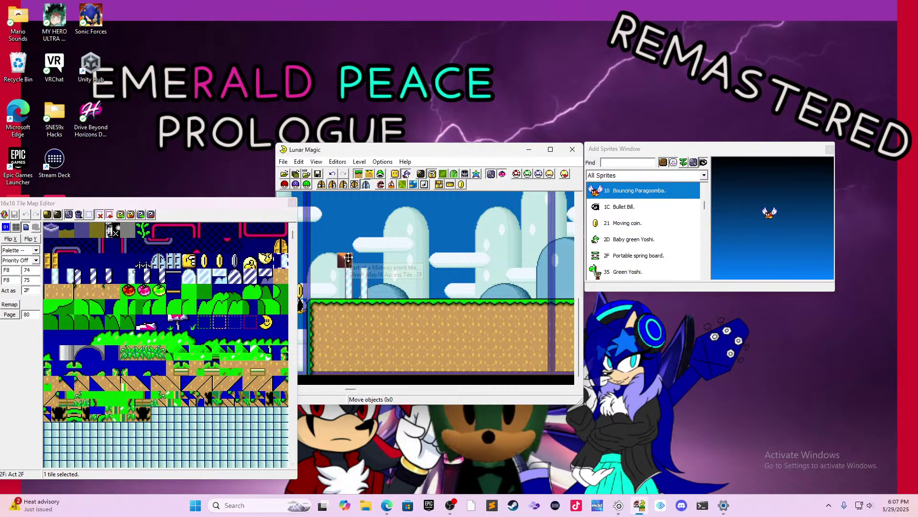
key(Delete)
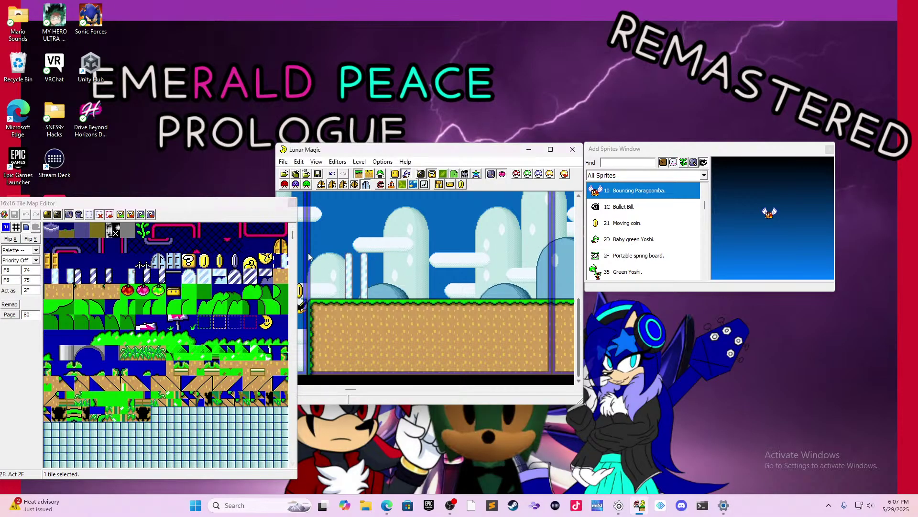
- Close the tile map editor, add the Midway point tape (46) and move it across the tops of the two white posts
click(292, 204)
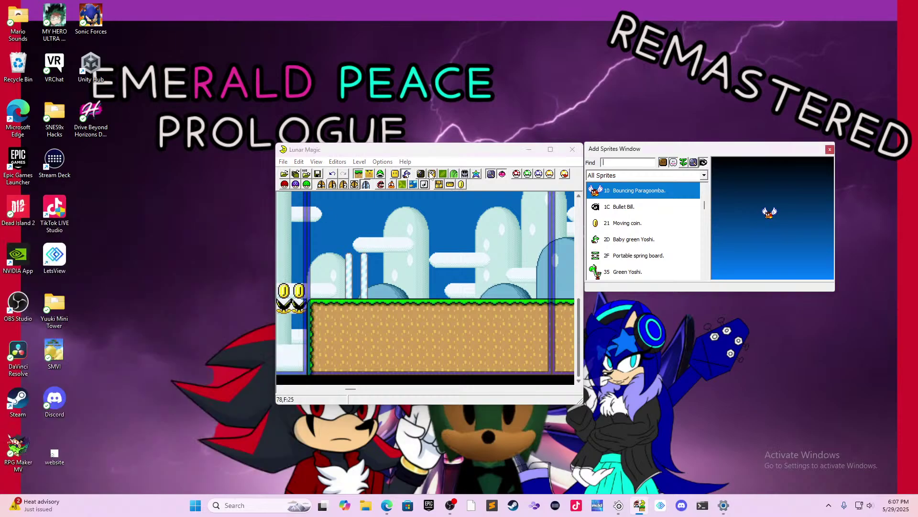
click(431, 175)
click(430, 175)
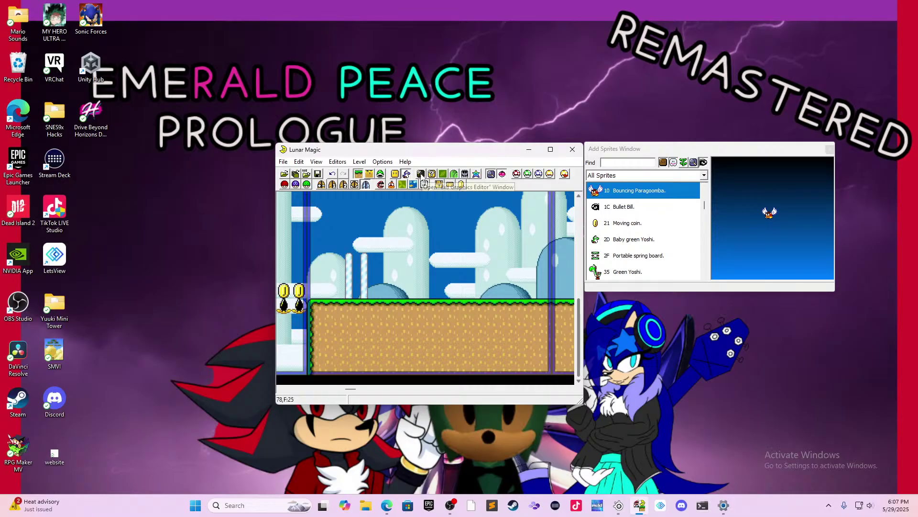
click(397, 176)
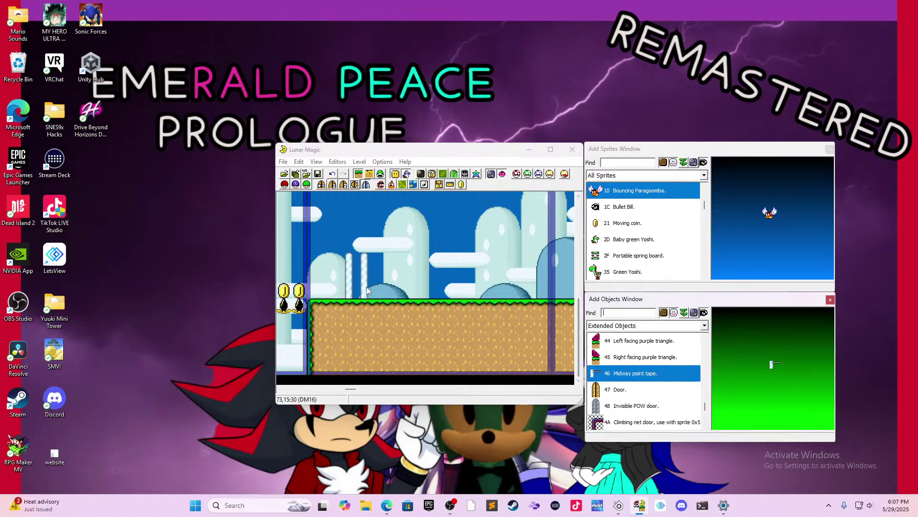
right_click(346, 276)
click(389, 280)
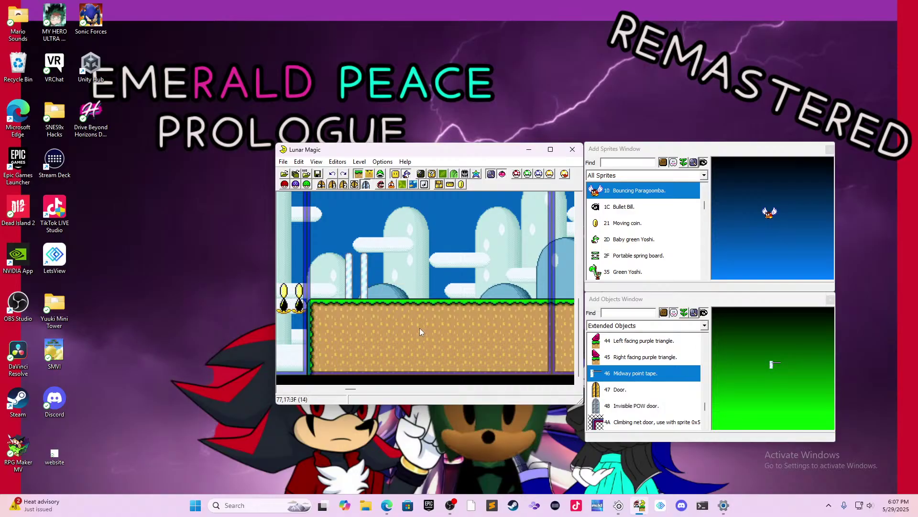
click(356, 287)
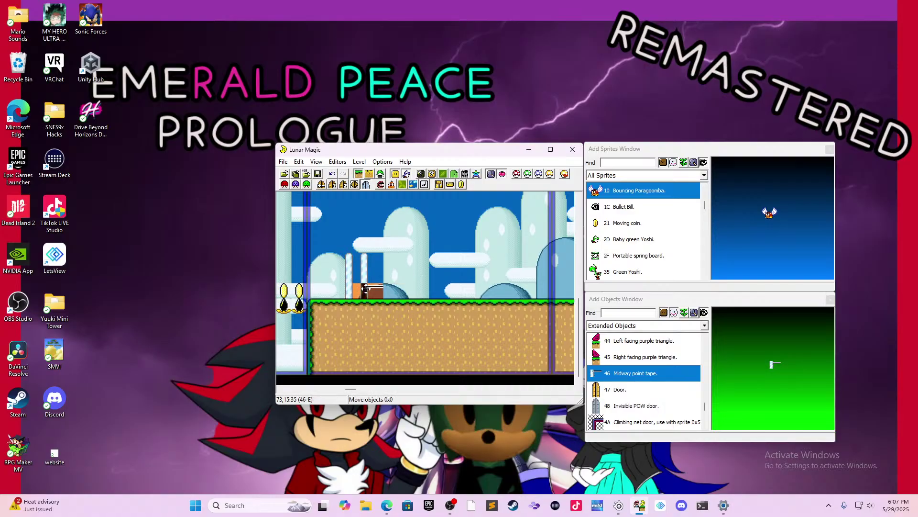
click(417, 275)
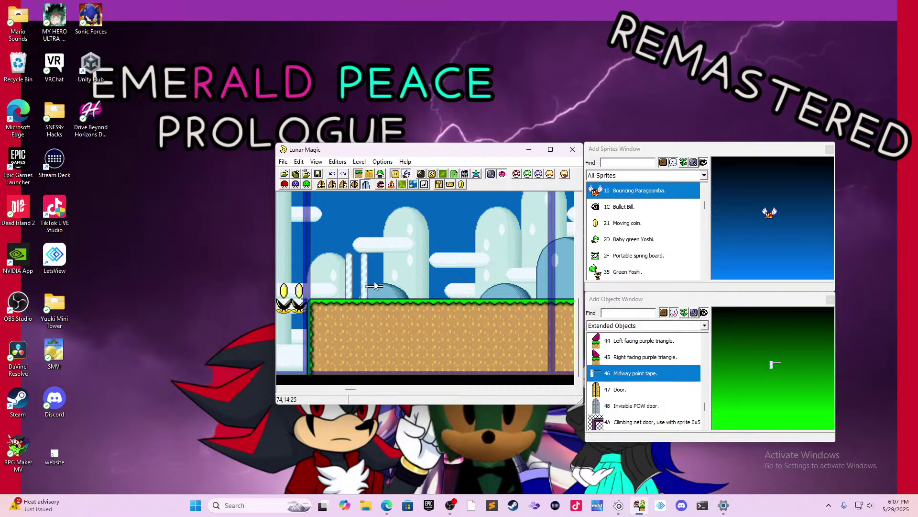
drag(382, 282, 356, 264)
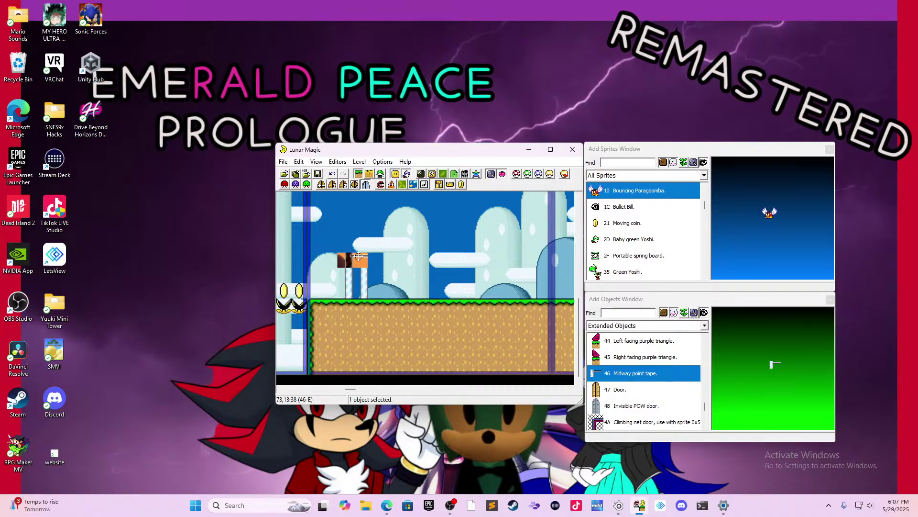
- Reopen the 16x16 tile map editor, try placing the midway point tile that acts as 31 beside the right post, and undo it
click(386, 248)
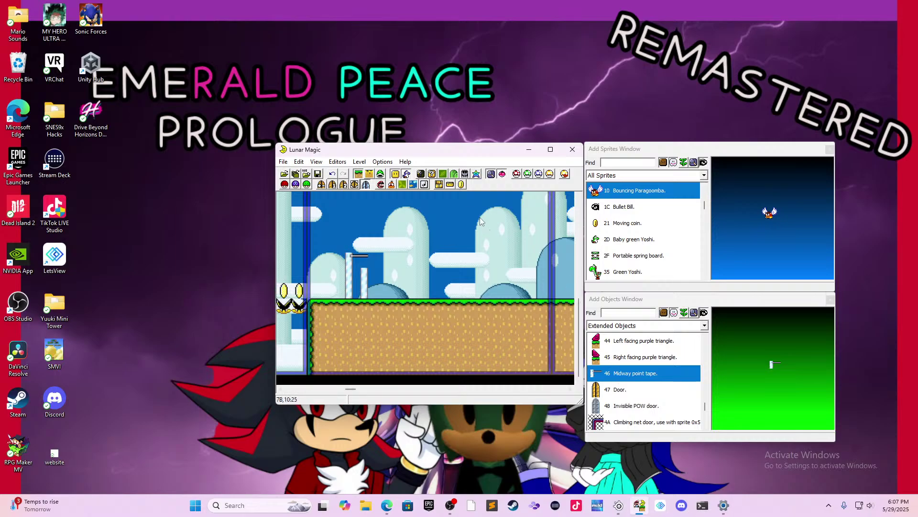
click(830, 299)
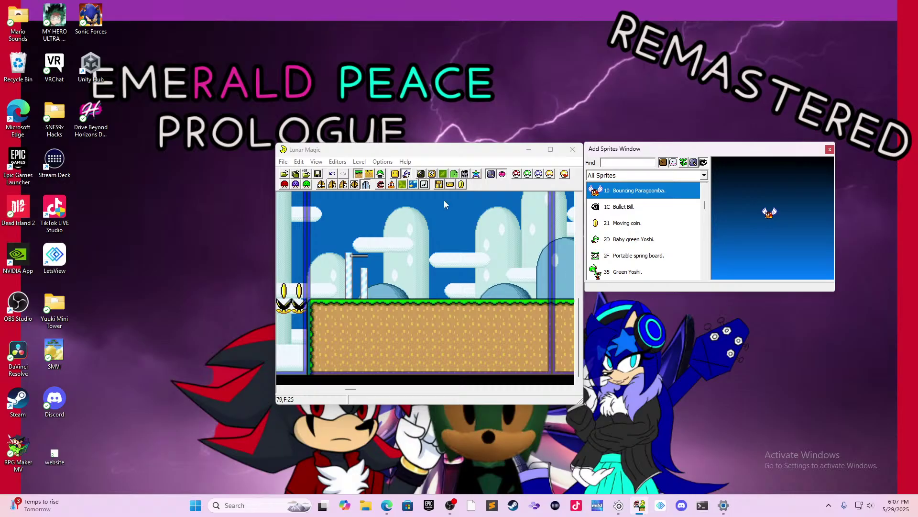
click(407, 174)
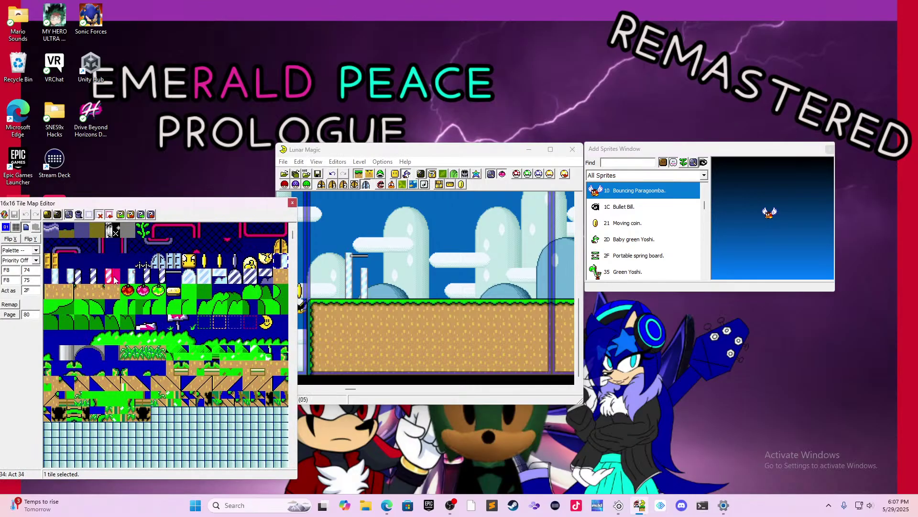
click(67, 277)
drag(272, 267, 374, 264)
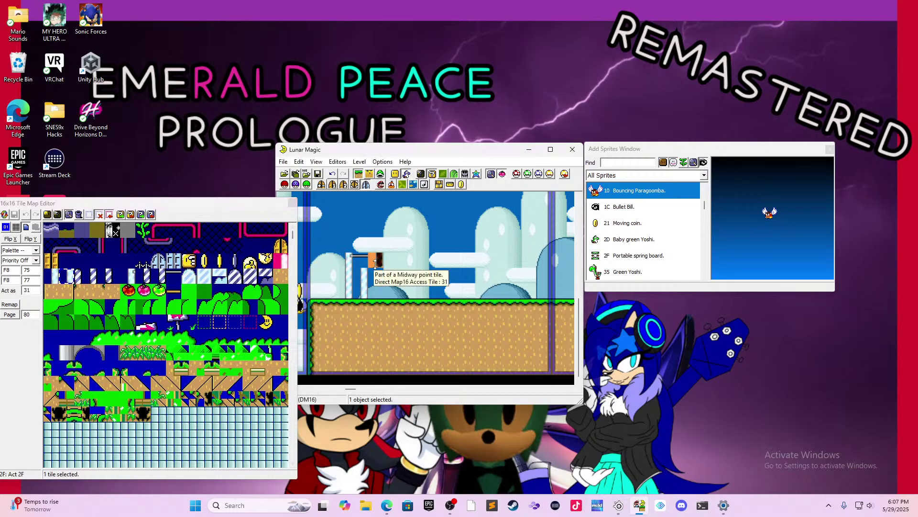
key(ctrl+z)
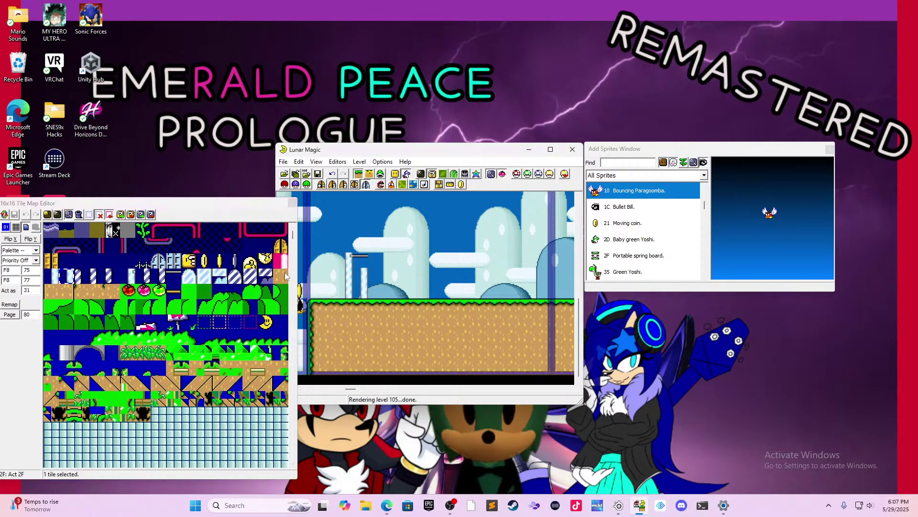
- Raise the right post to the left post's height with the tile that acts as 30 and remove the midway tape
click(51, 276)
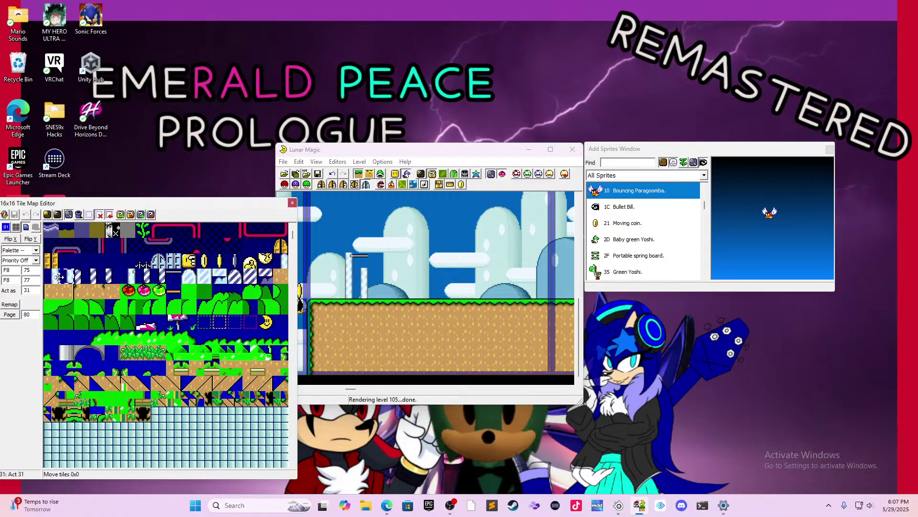
click(351, 263)
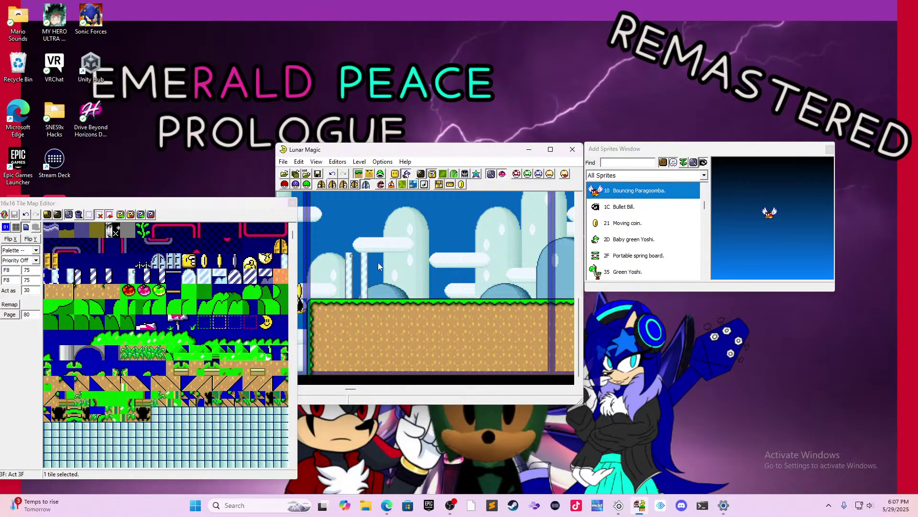
- Try stretching the tape tile that acts as 38 between the two white posts
click(173, 277)
right_click(330, 275)
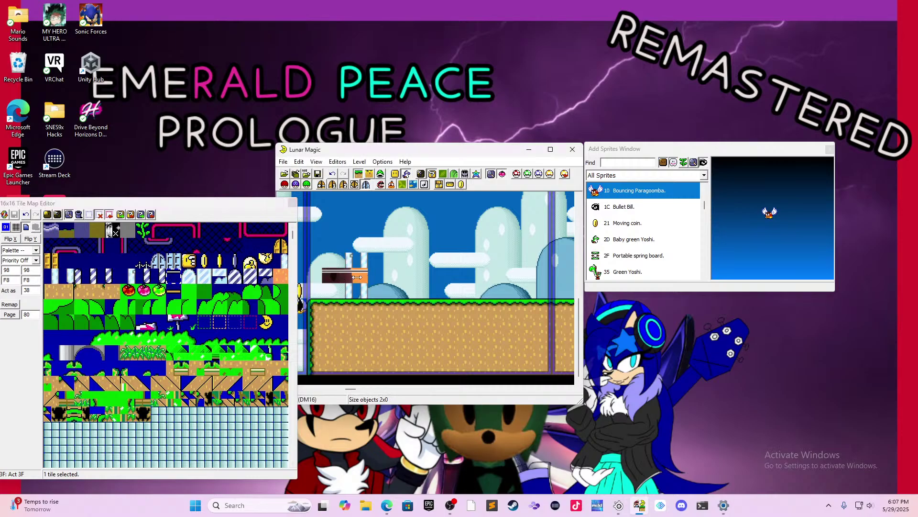
click(380, 282)
drag(333, 275, 363, 275)
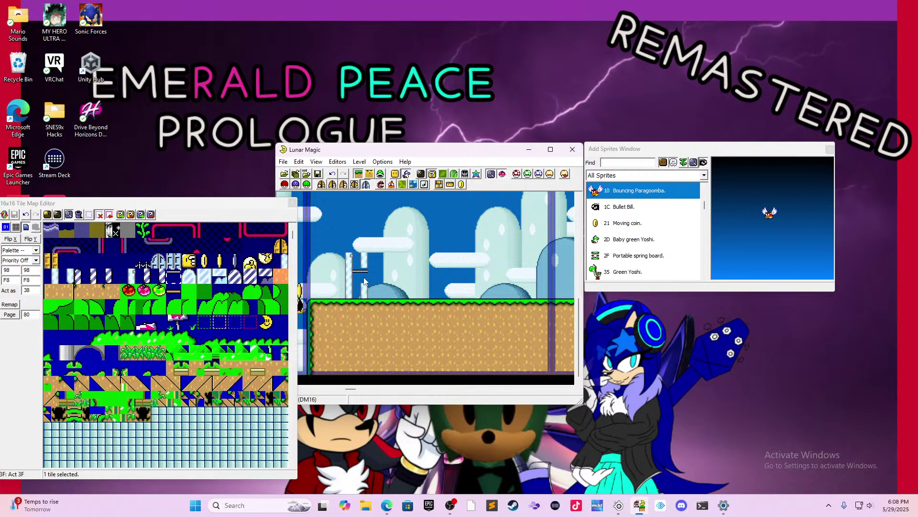
click(361, 274)
click(384, 284)
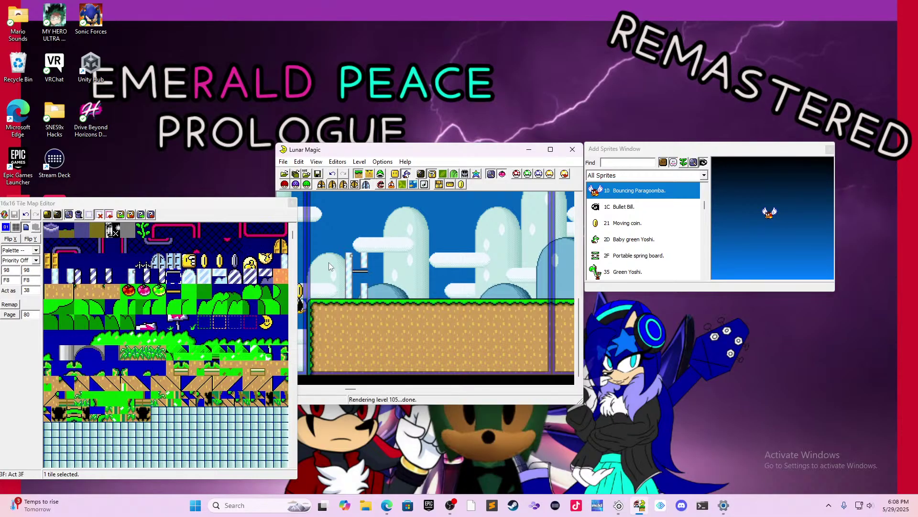
click(355, 272)
mouse_move(356, 273)
mouse_down()
mouse_move(341, 272)
mouse_move(360, 281)
mouse_up()
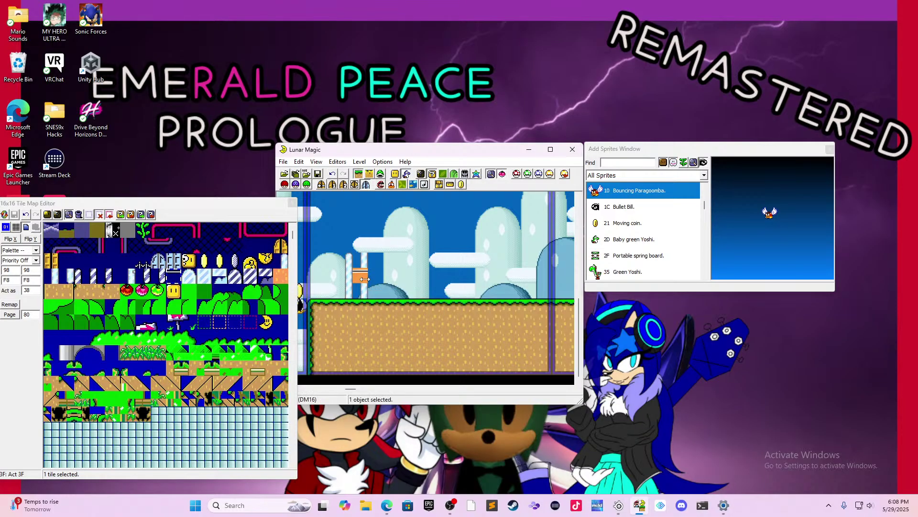
- Delete the right white post and the duplicate tape tile placed at its top
key(Delete)
key(ctrl+z)
click(365, 262)
key(Delete)
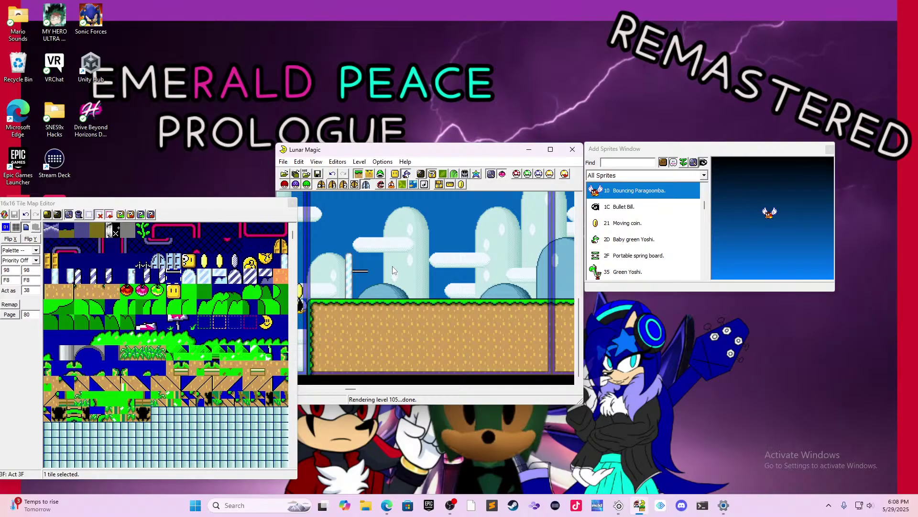
right_click(363, 261)
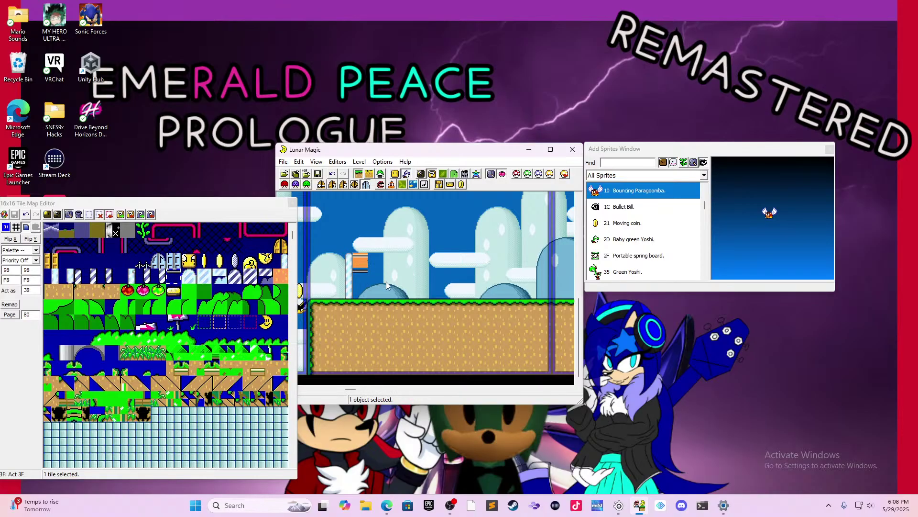
key(Delete)
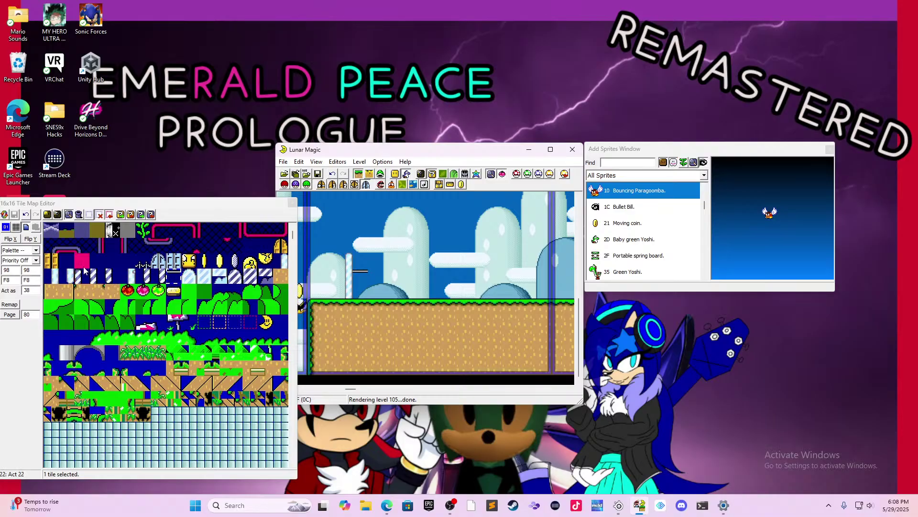
- Rebuild the right white post from the tile that acts as 30 and delete the tape tile between the posts
click(53, 276)
right_click(375, 289)
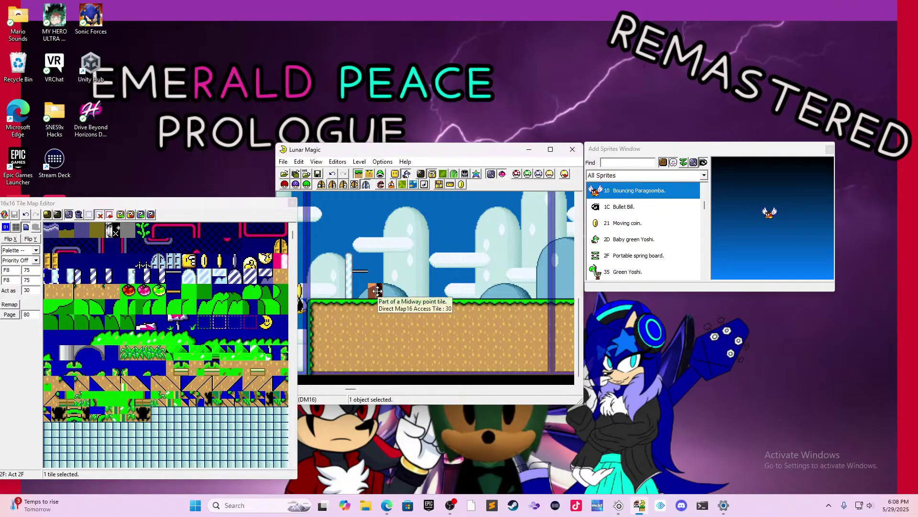
mouse_move(375, 289)
mouse_down()
mouse_move(352, 290)
mouse_move(384, 279)
mouse_up()
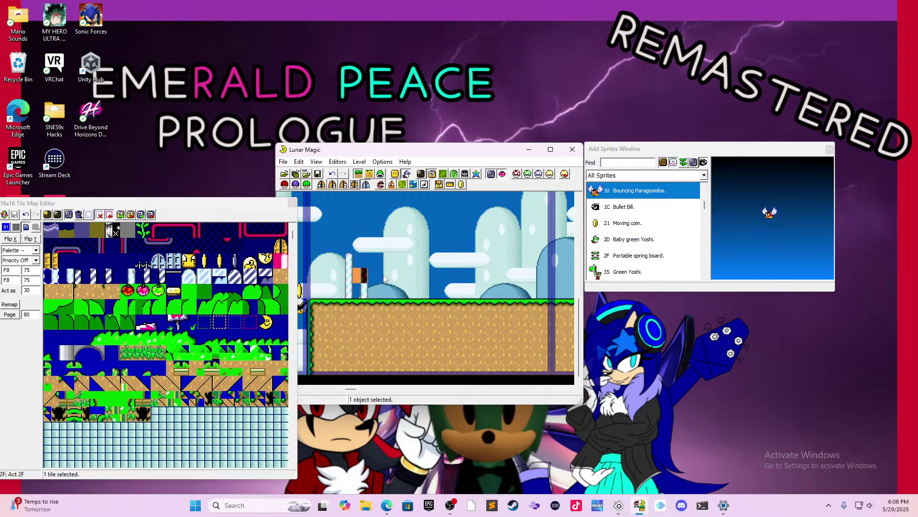
key(Delete)
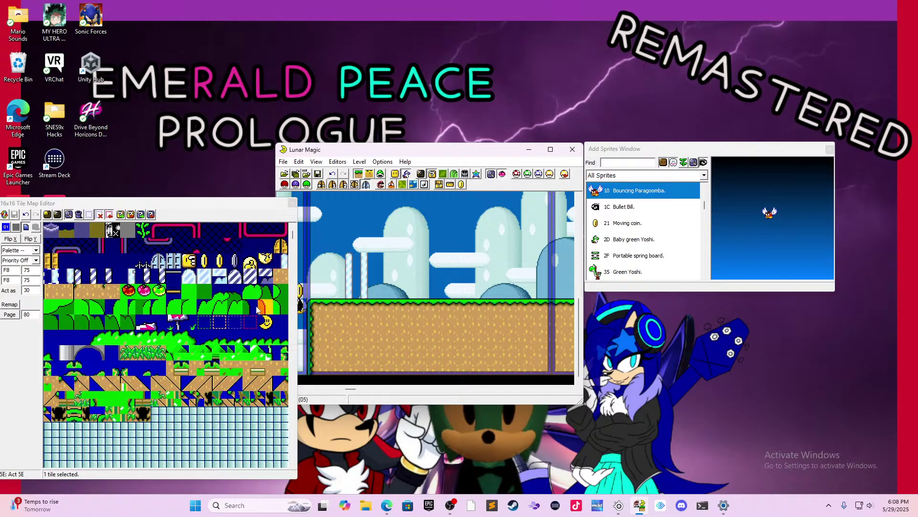
- Try adding the tape tile that acts as 38 between the posts again, undo it, and close the tile map editor
click(173, 277)
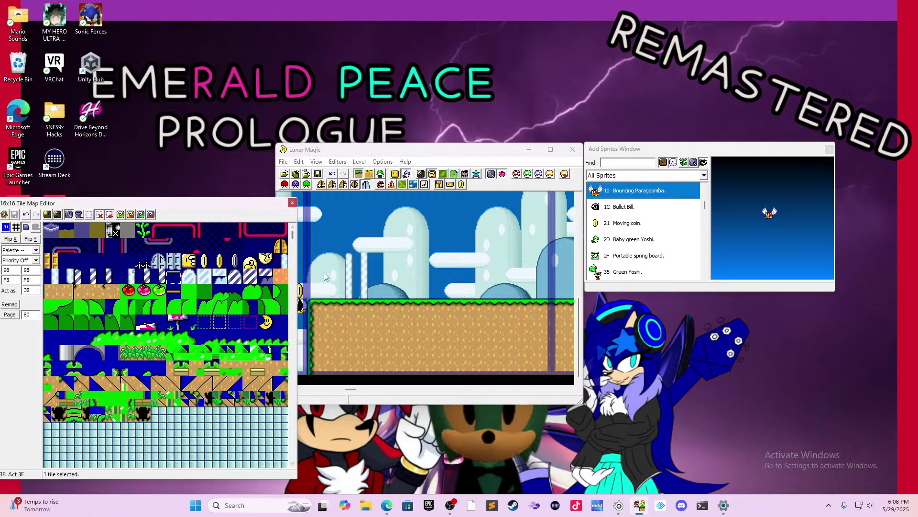
click(360, 274)
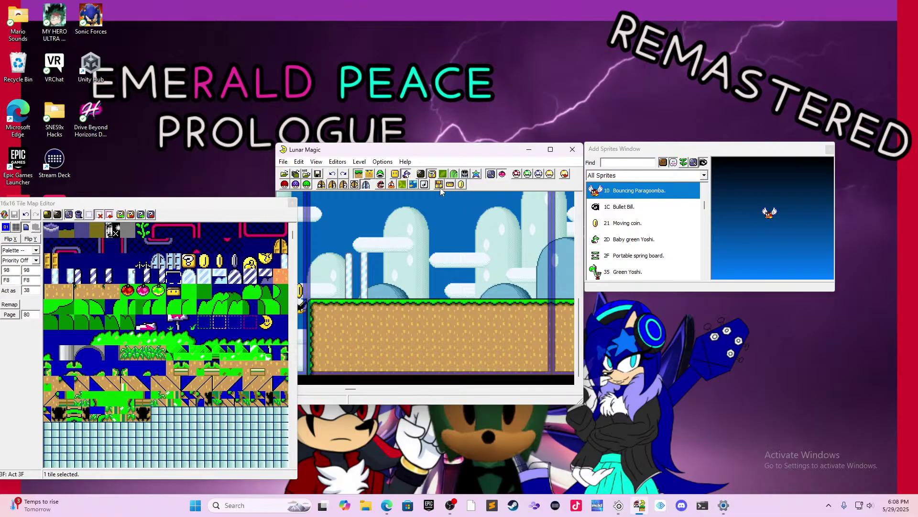
click(295, 205)
click(293, 202)
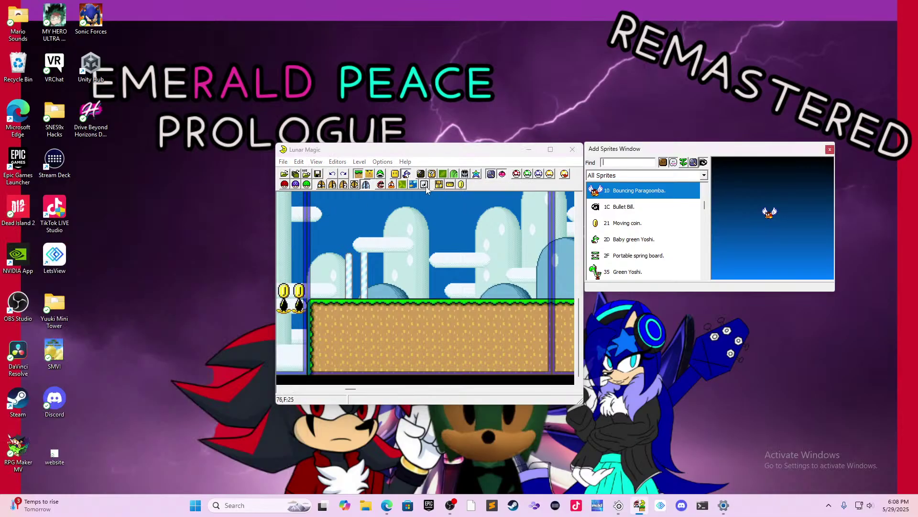
click(442, 175)
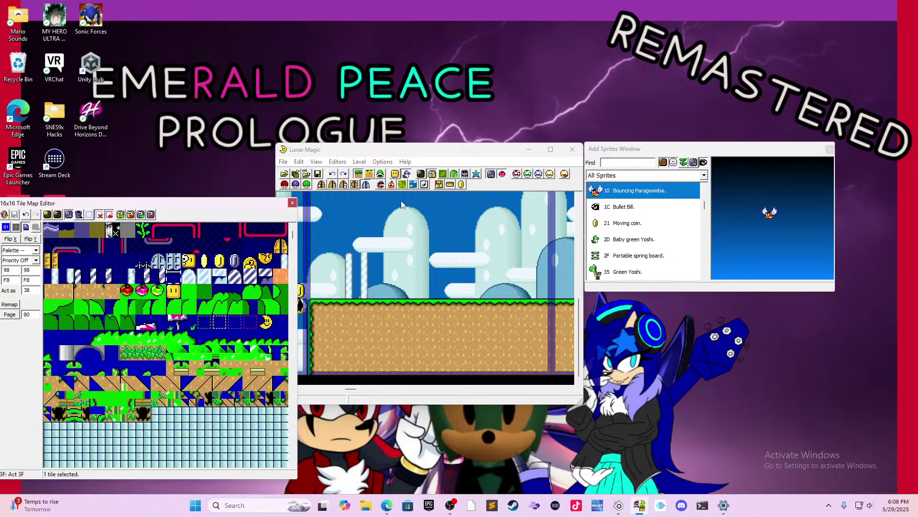
click(442, 175)
click(405, 173)
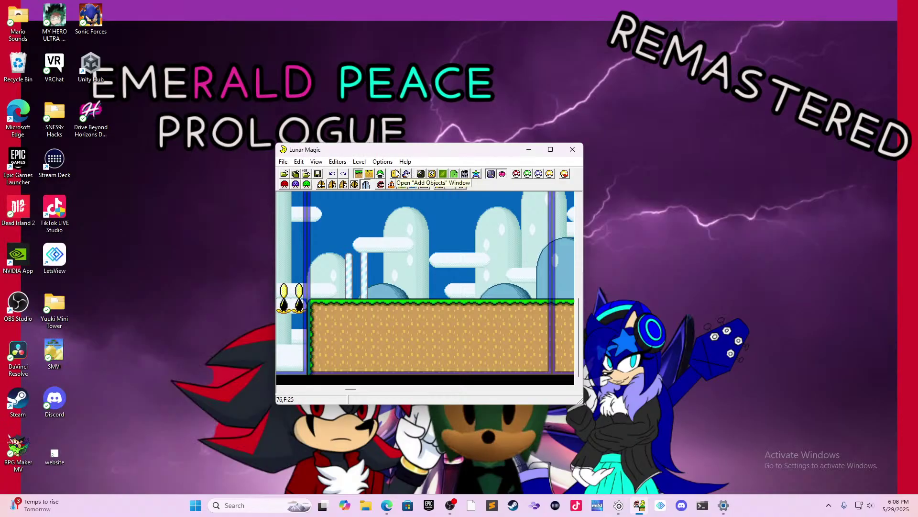
- Insert the Midway point tape (46) from the extended objects and position it between the white posts, just above the ledge
click(396, 174)
click(406, 174)
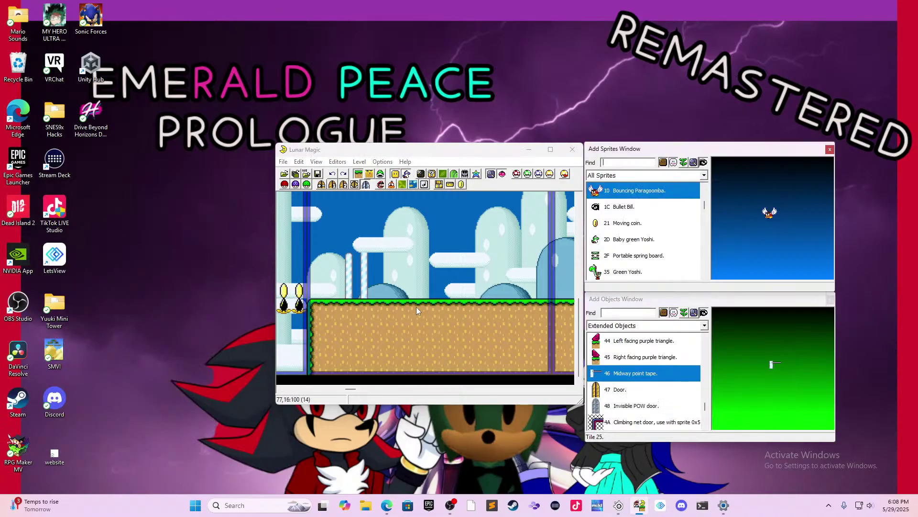
right_click(368, 271)
click(421, 290)
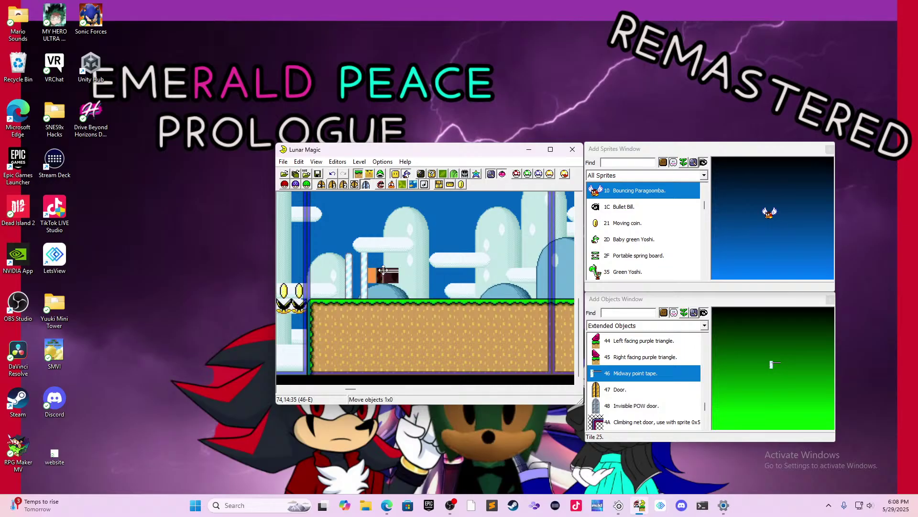
drag(384, 279, 371, 298)
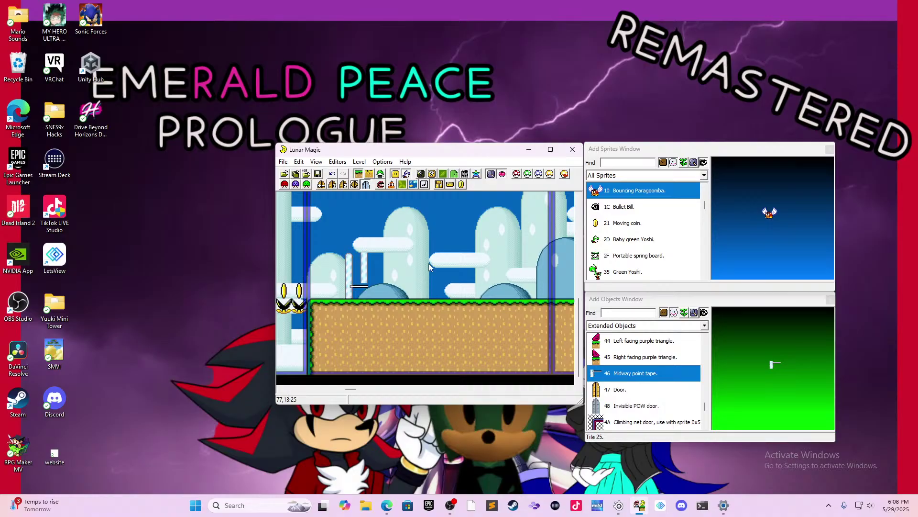
- Save the level, launch it in the emulator, and close the emulator to return to editing
key(ctrl+s)
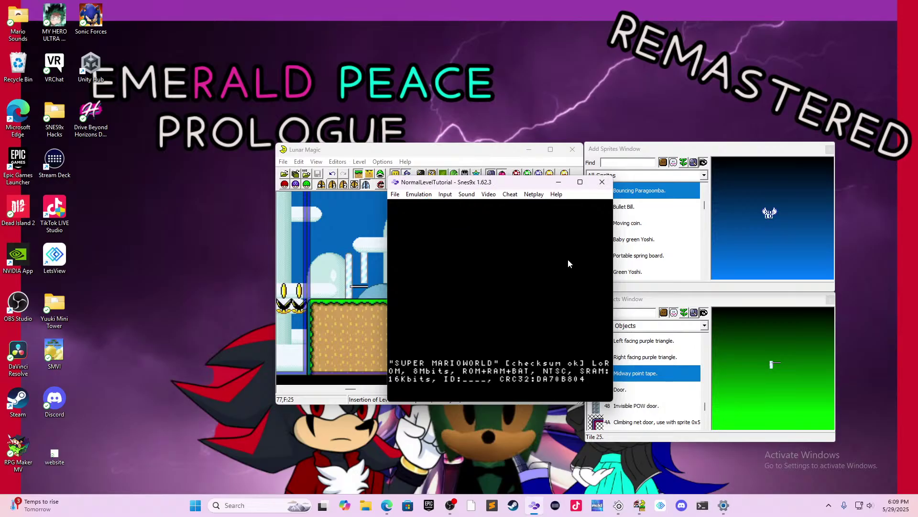
click(602, 182)
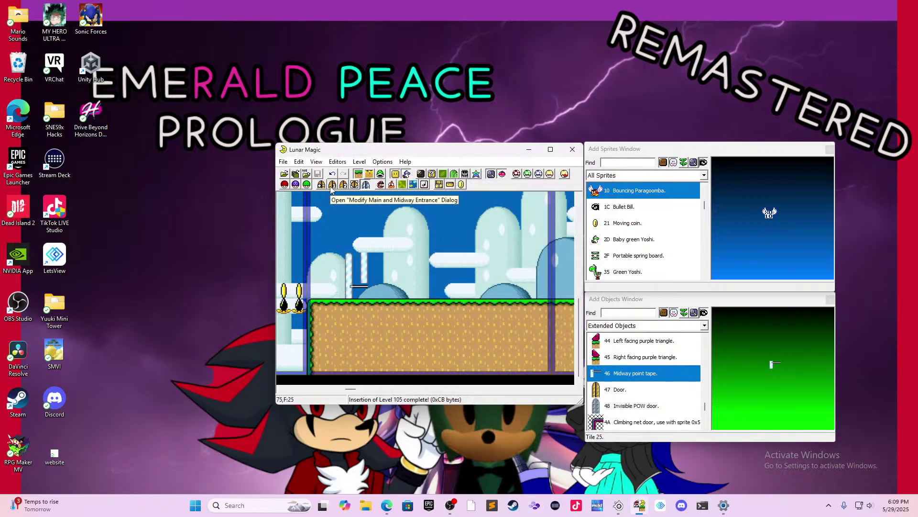
scroll(409, 231, up, 5)
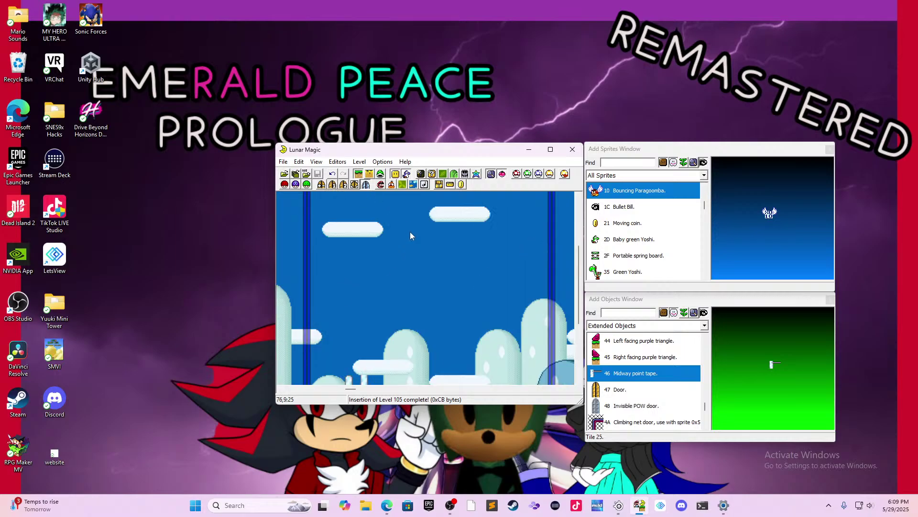
scroll(415, 221, down, 5)
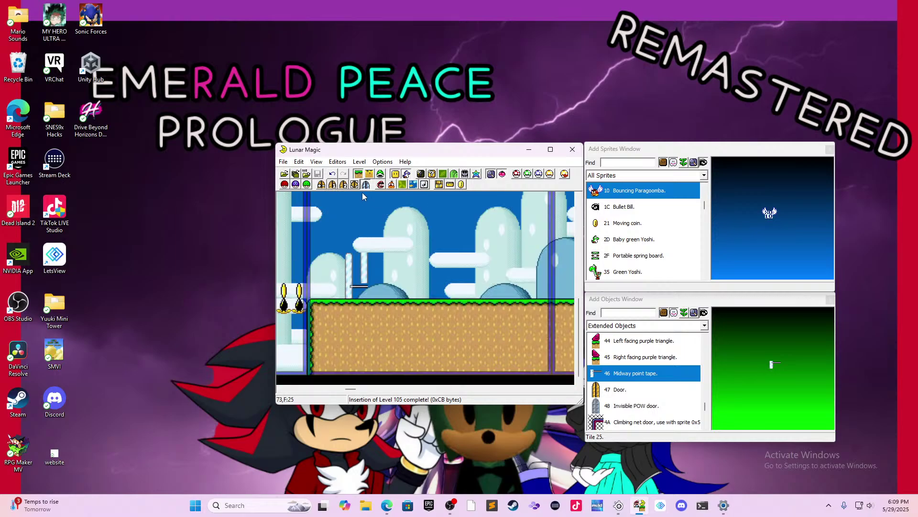
- Set the Screen Number of Midway Entrance to 7 and move the Midway Entrance marker onto the ledge just past the right post
click(333, 185)
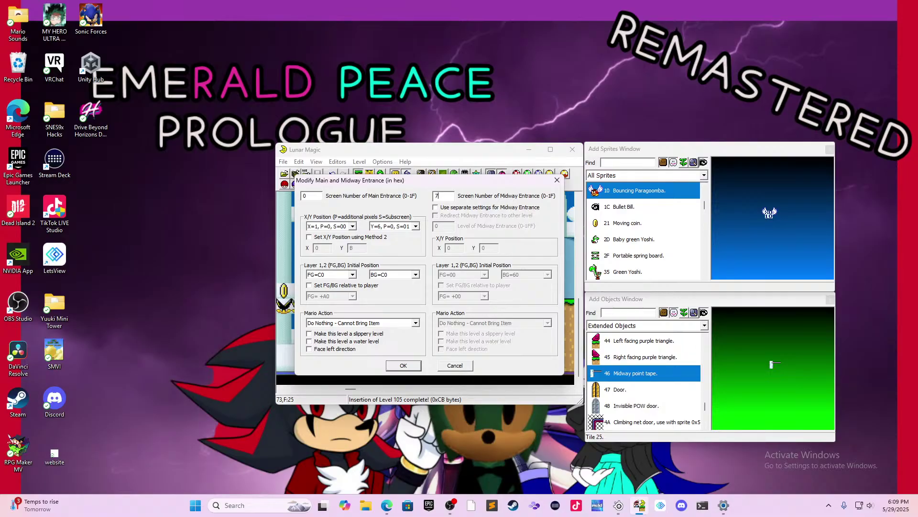
click(407, 366)
click(331, 322)
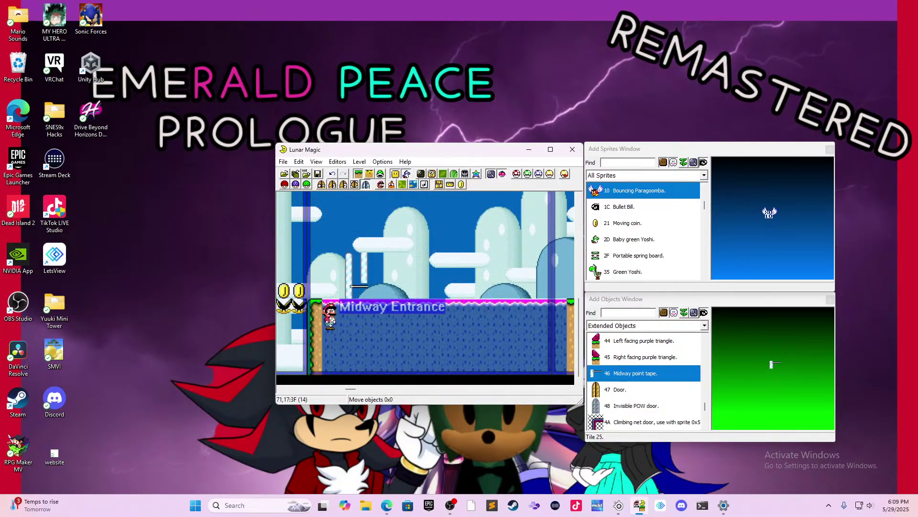
click(381, 174)
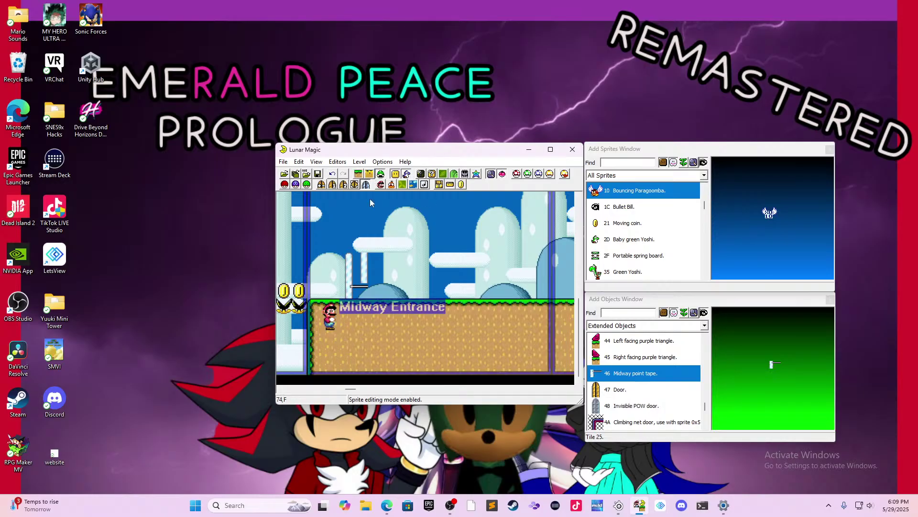
drag(322, 314, 380, 287)
click(443, 283)
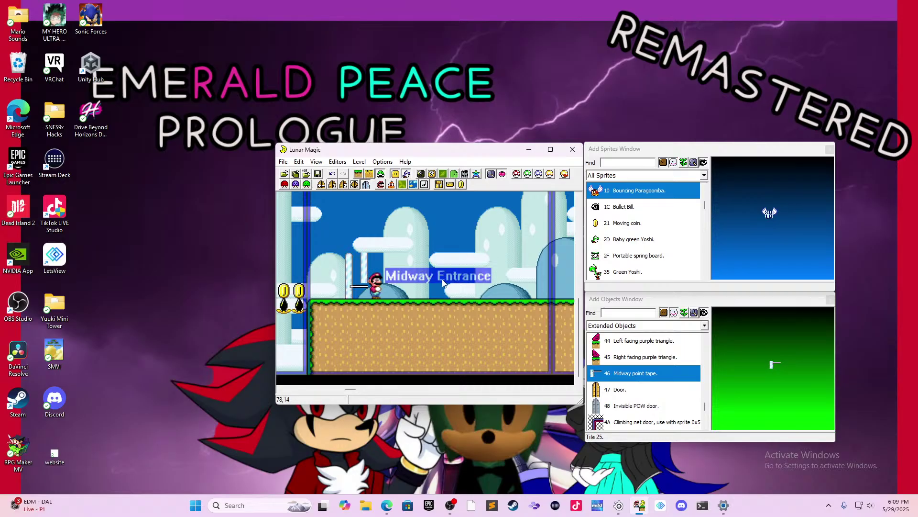
- Save the level, run it in the emulator, and start a game to reach the overworld map
key(ctrl+s)
key(F4)
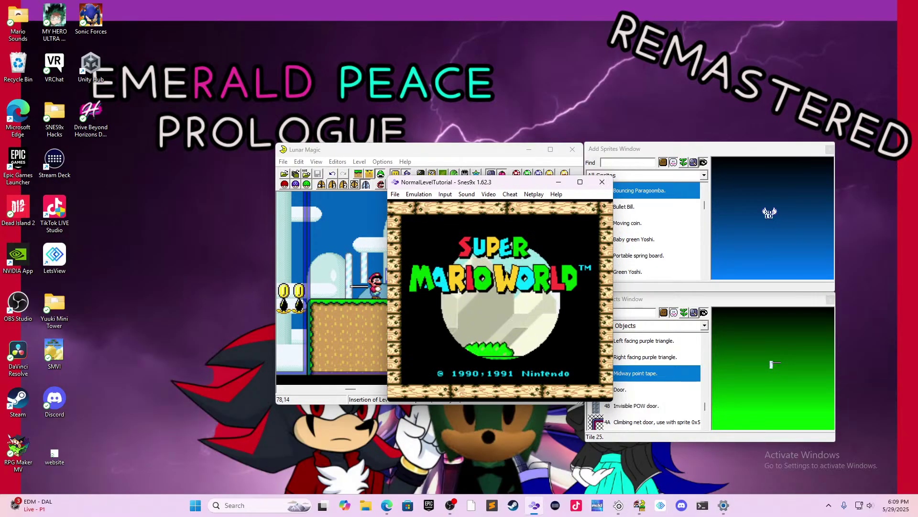
key(space)
key(space)
key(space)
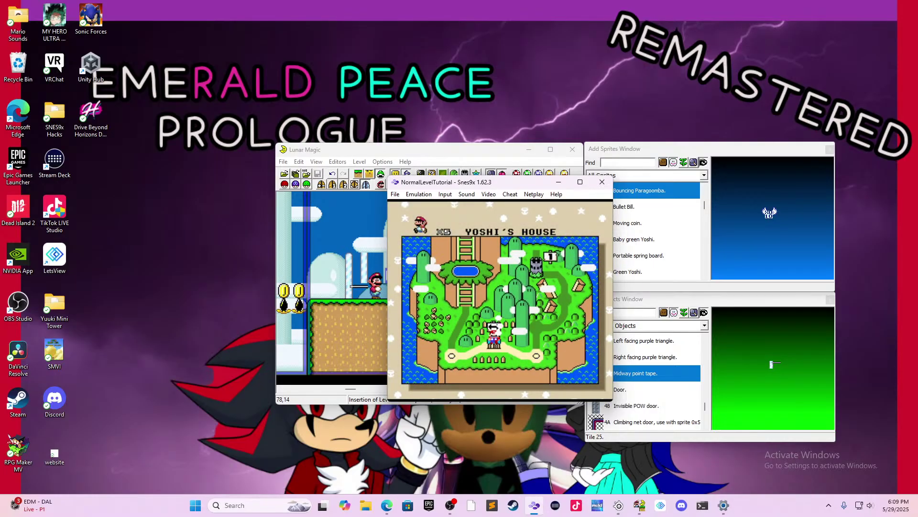
- Enter the level from the overworld map and play through the opening section up to the block beside the grey pipe
key(c)
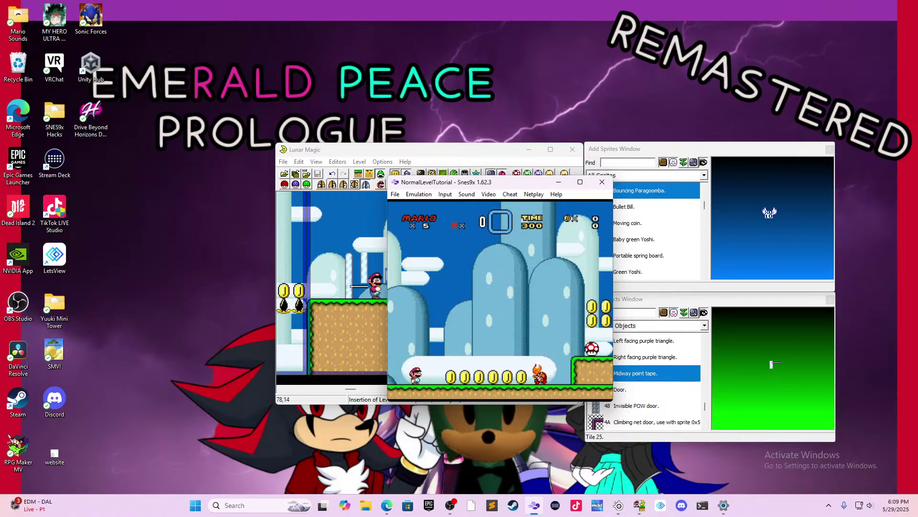
key(Right)
key(c)
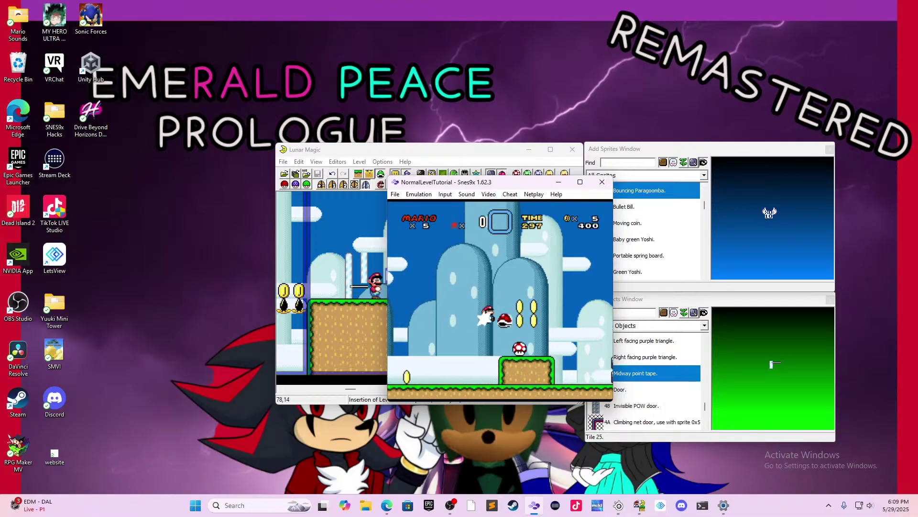
key(Right)
key(c)
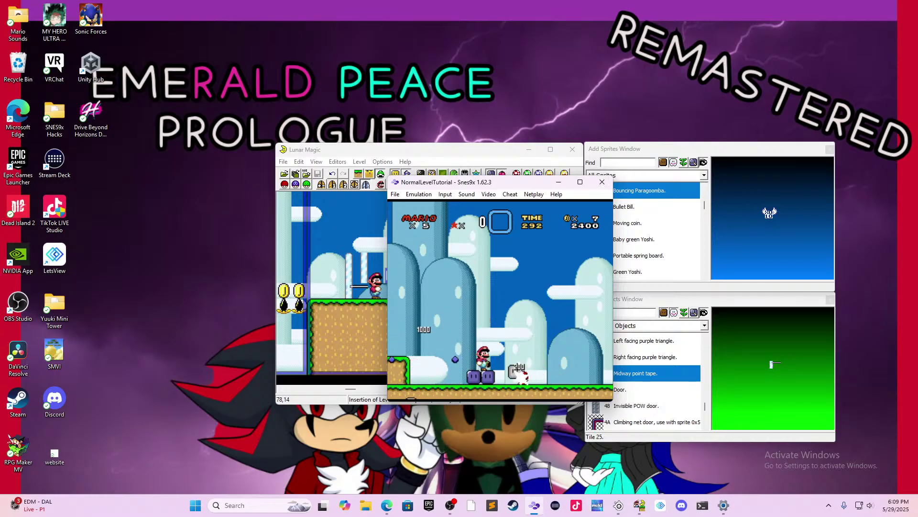
key(Right)
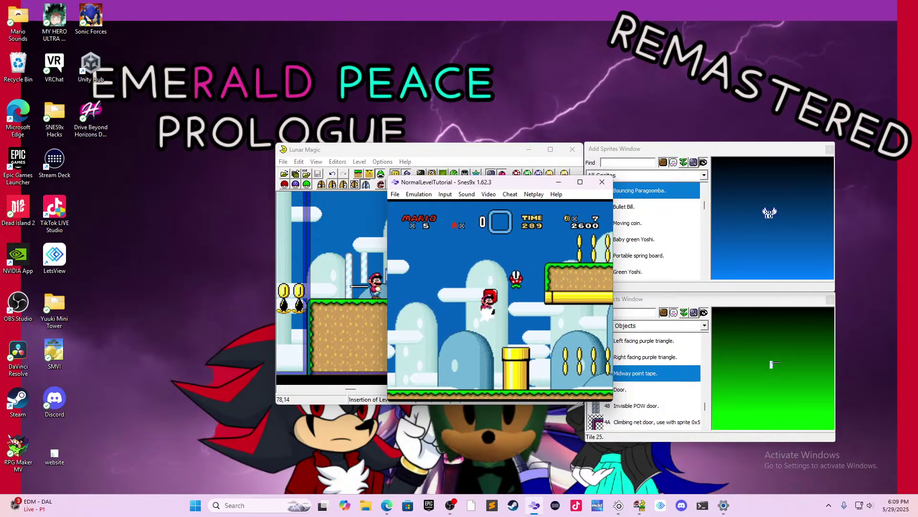
key(Right)
key(c)
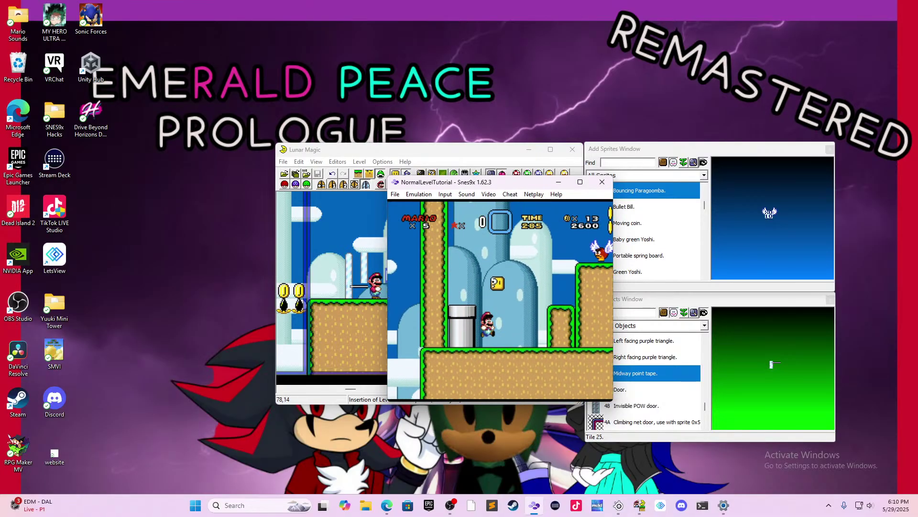
- Release Yoshi from the block, ride him across the muncher pit and pass through the midway gate
key(Left)
key(c)
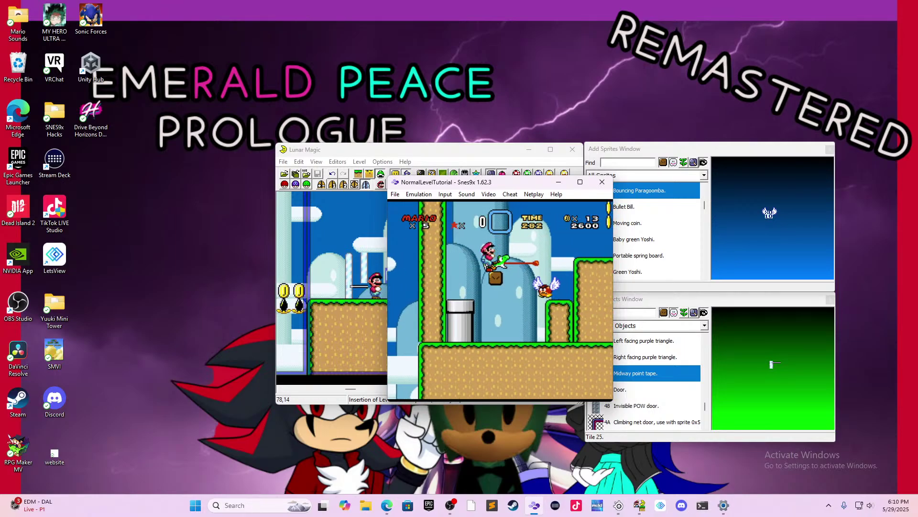
key(Right)
key(c)
key(Right)
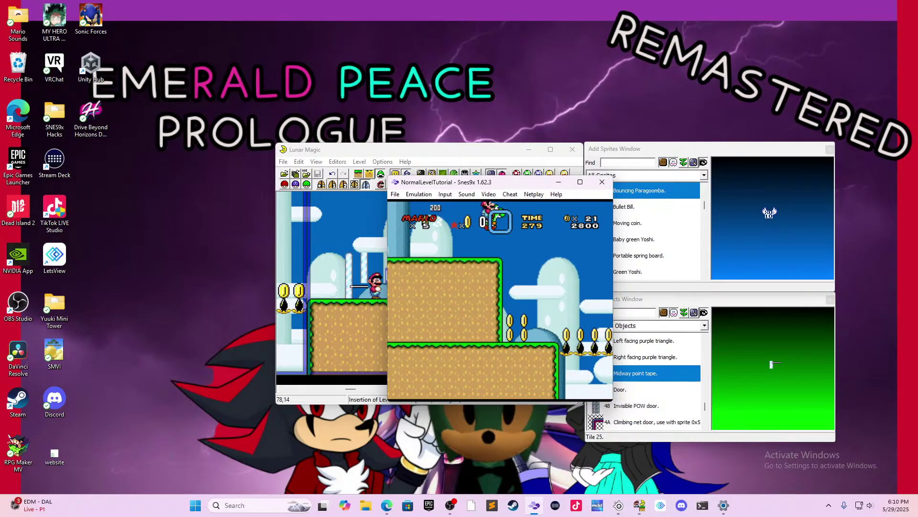
key(Right)
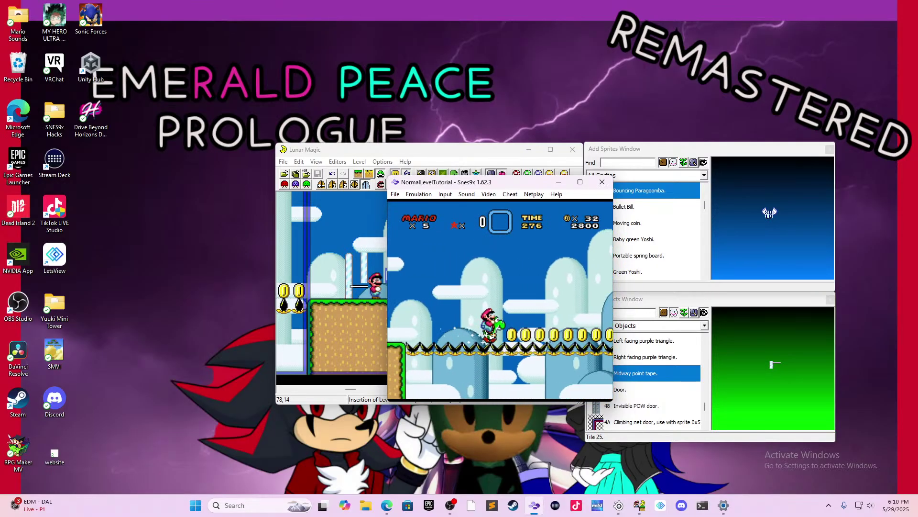
key(Left)
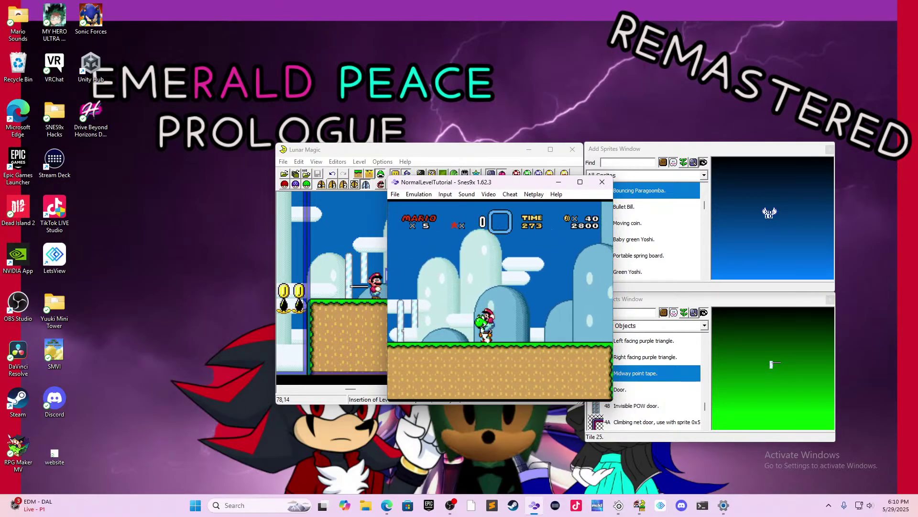
key(Right)
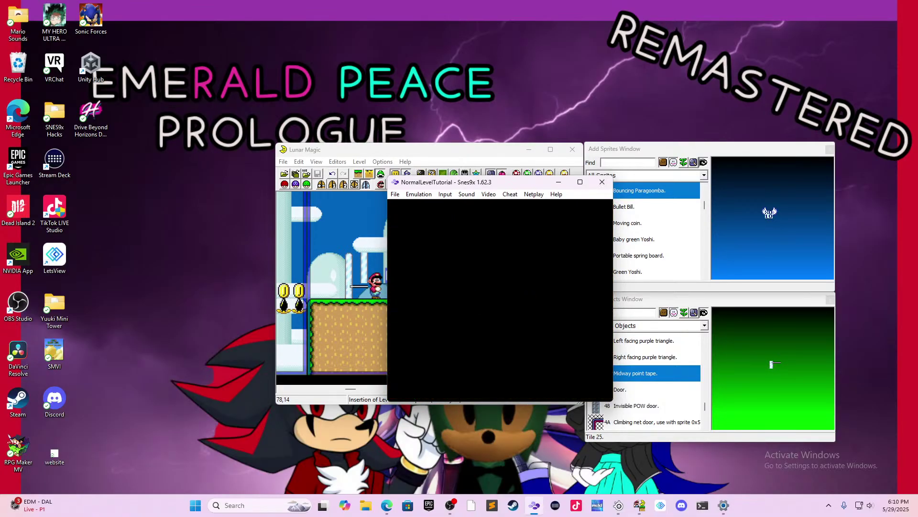
- Test the midway respawn by moving Mario around the gate posts and ledge, and close the emulator to return to editing
key(Right)
key(c)
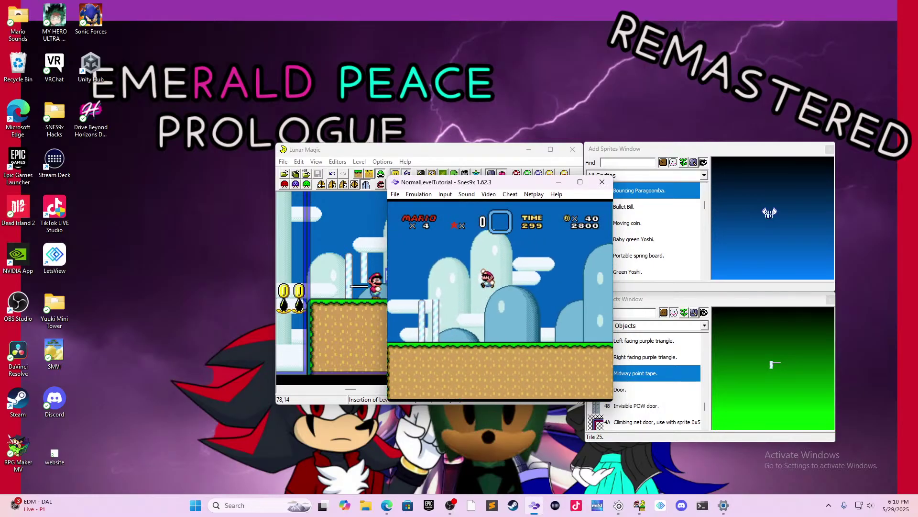
key(Left)
key(c)
key(Right)
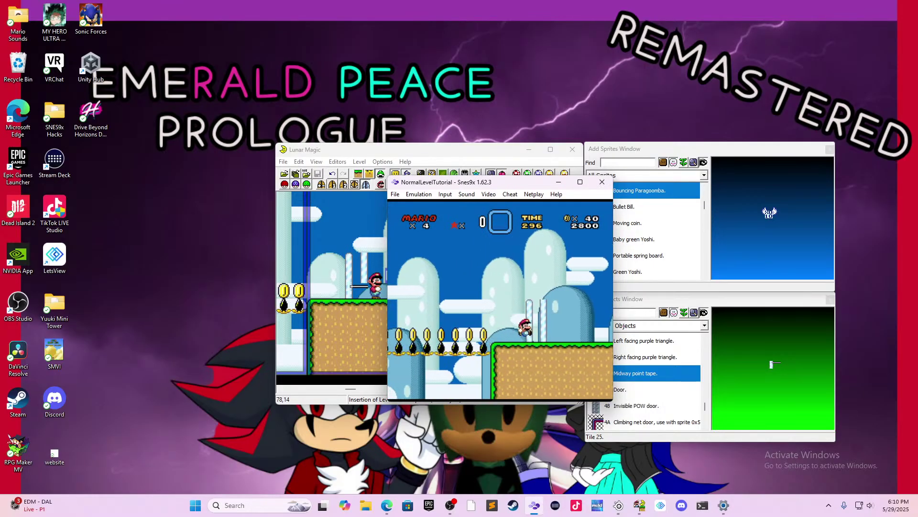
key(Right)
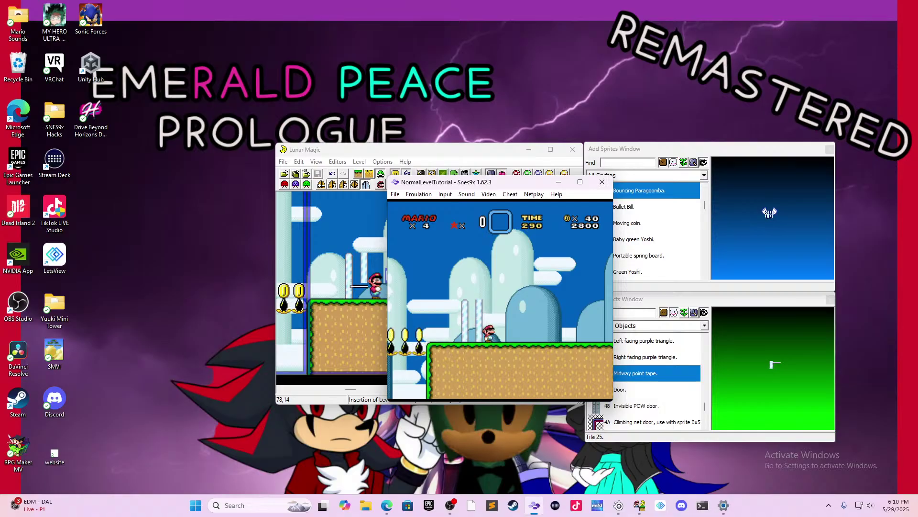
key(Right)
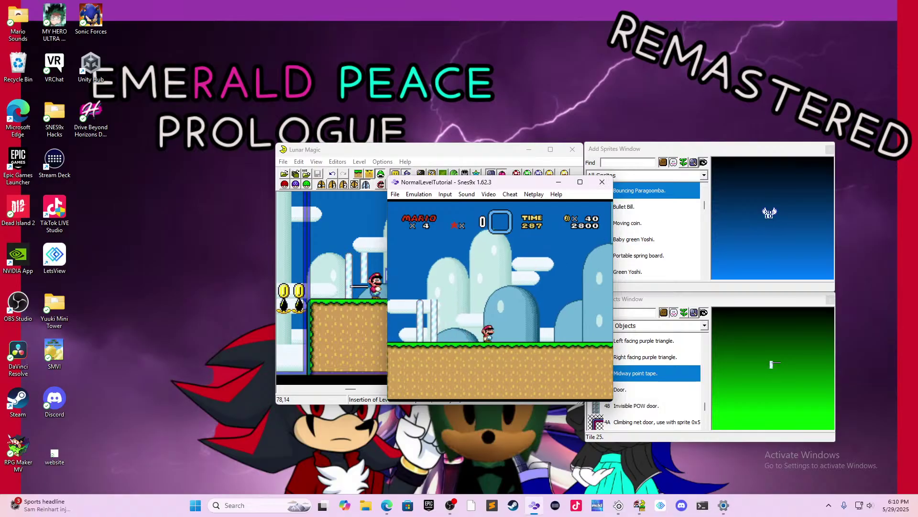
key(Left)
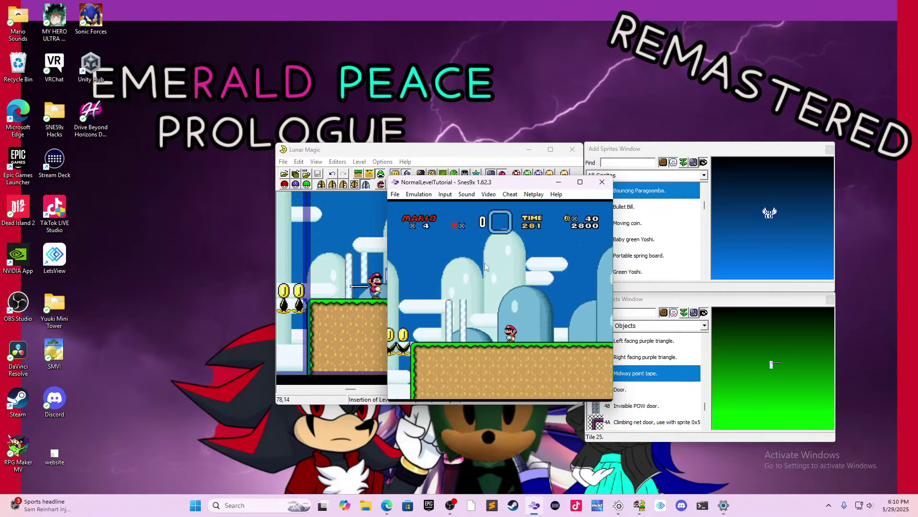
click(603, 182)
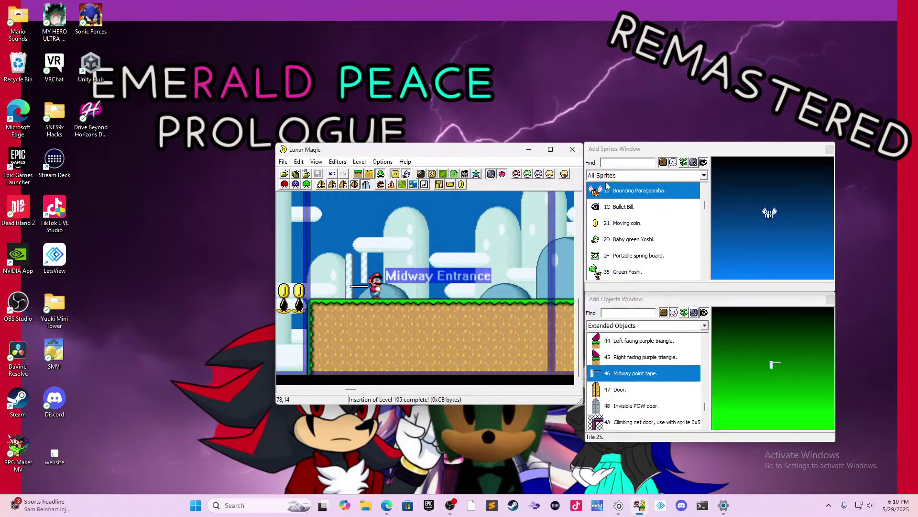
- Browse the sprite list for enemies and items, including the Mushroom (74), that could populate the area past the midway
scroll(480, 265, up, 3)
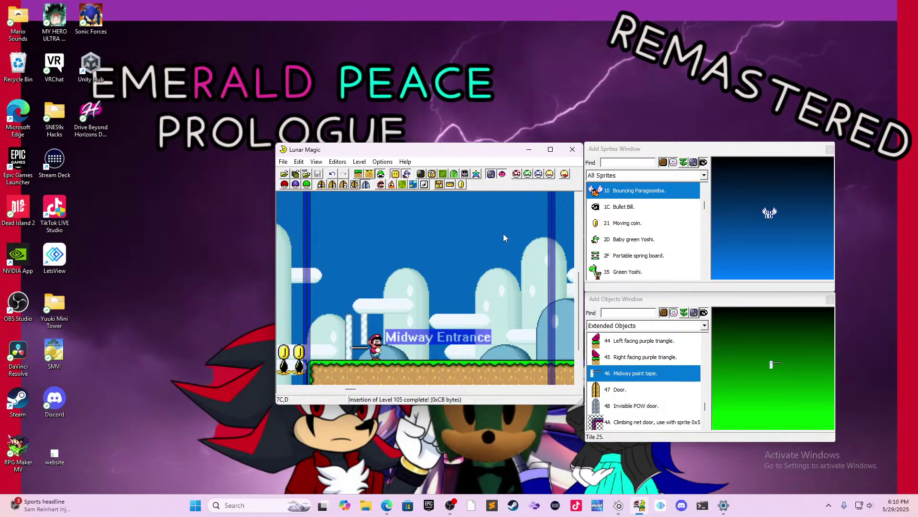
scroll(645, 239, up, 2)
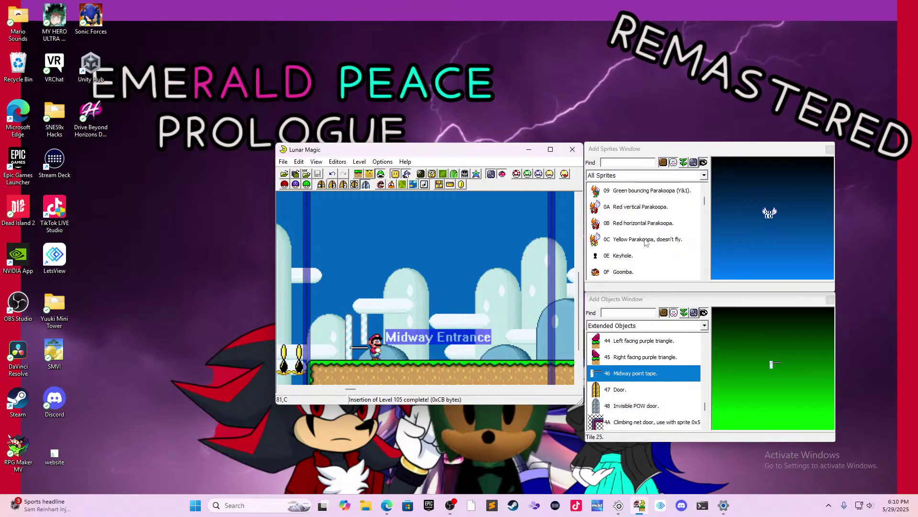
scroll(644, 239, down, 10)
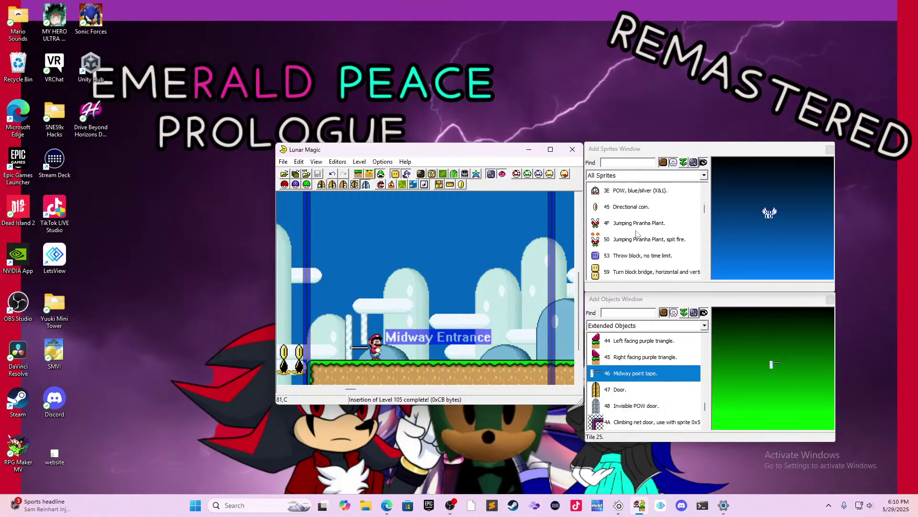
scroll(638, 237, down, 8)
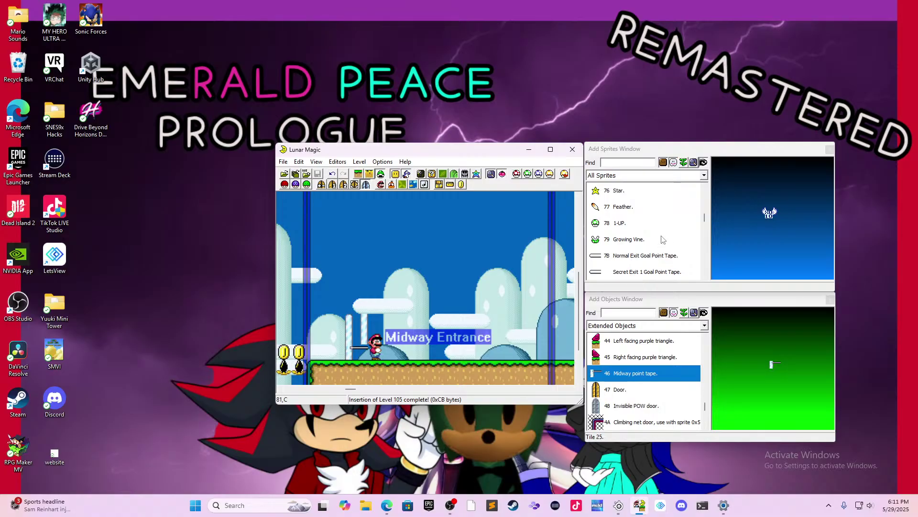
scroll(662, 239, up, 2)
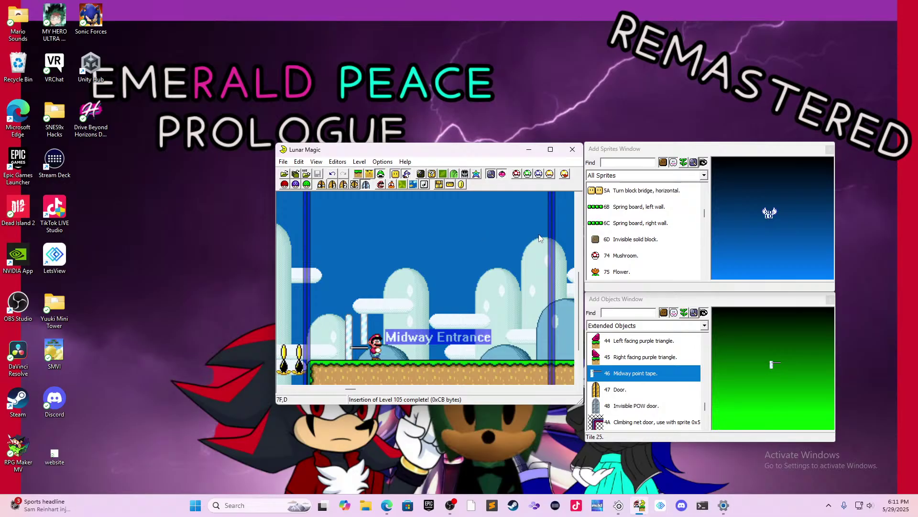
click(625, 253)
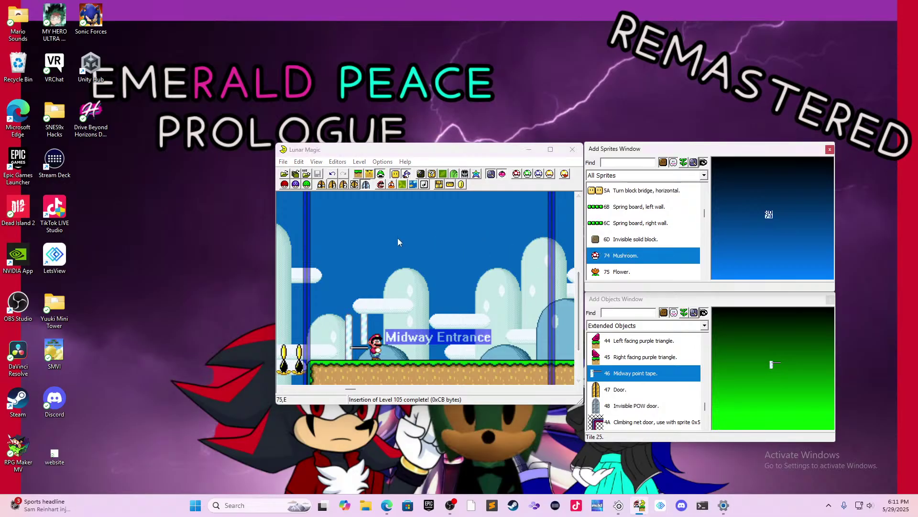
scroll(659, 231, up, 2)
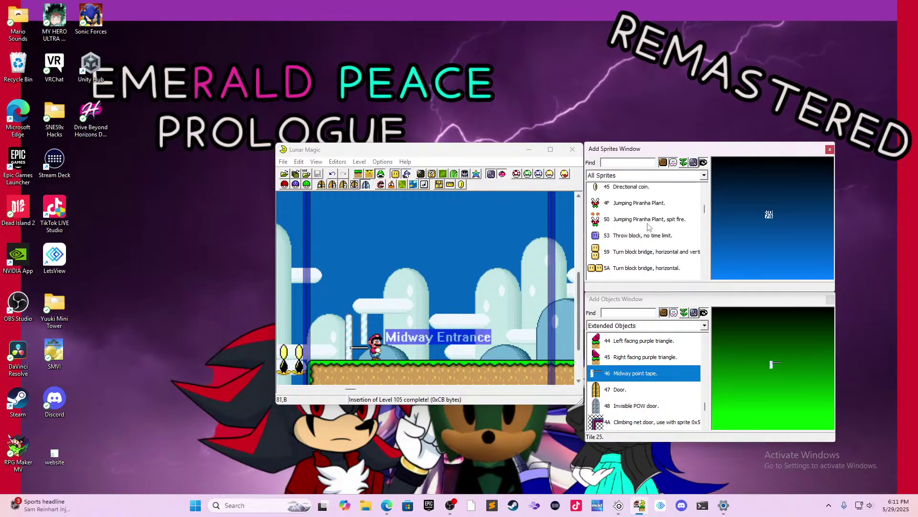
scroll(658, 232, up, 10)
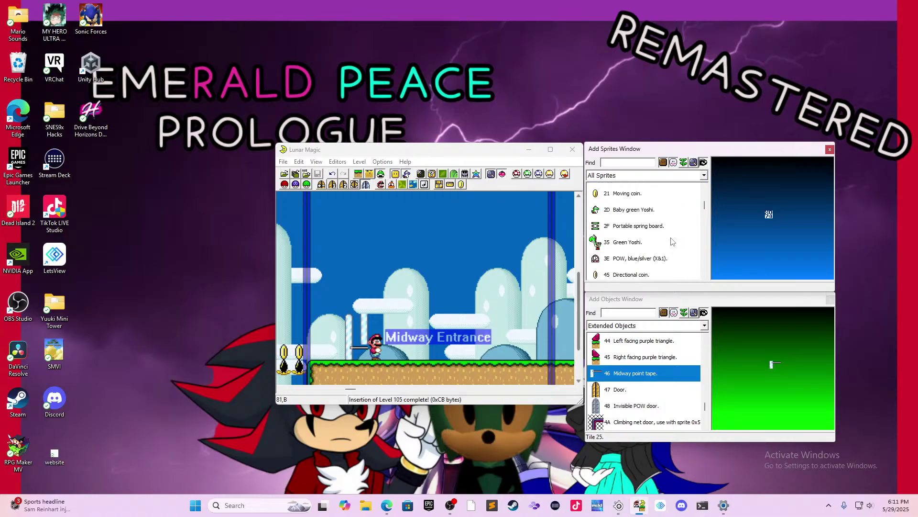
scroll(673, 245, down, 3)
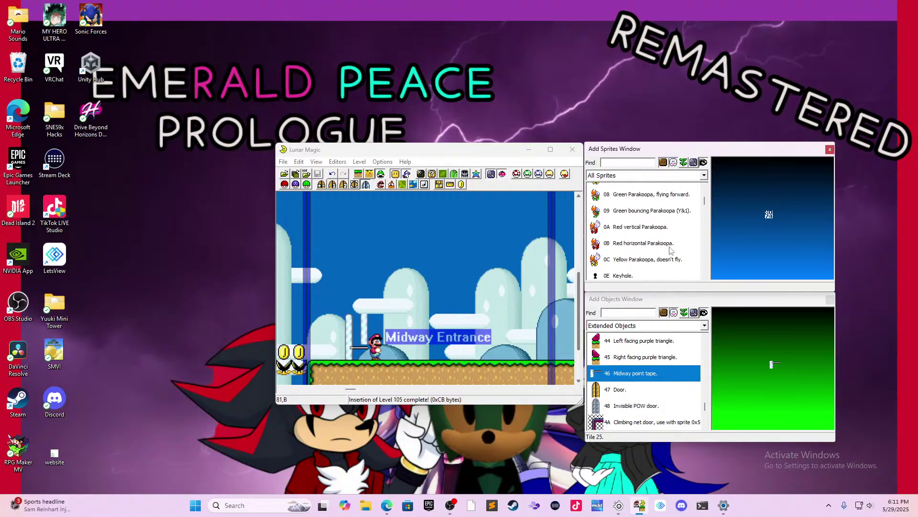
- Switch to Layer 1 editing and set the object category to All Objects
click(359, 174)
scroll(616, 363, up, 10)
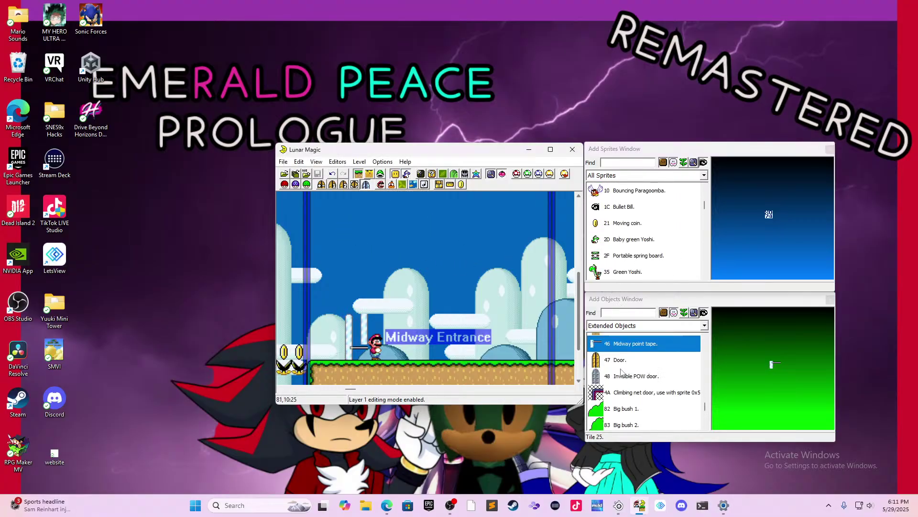
scroll(616, 363, up, 10)
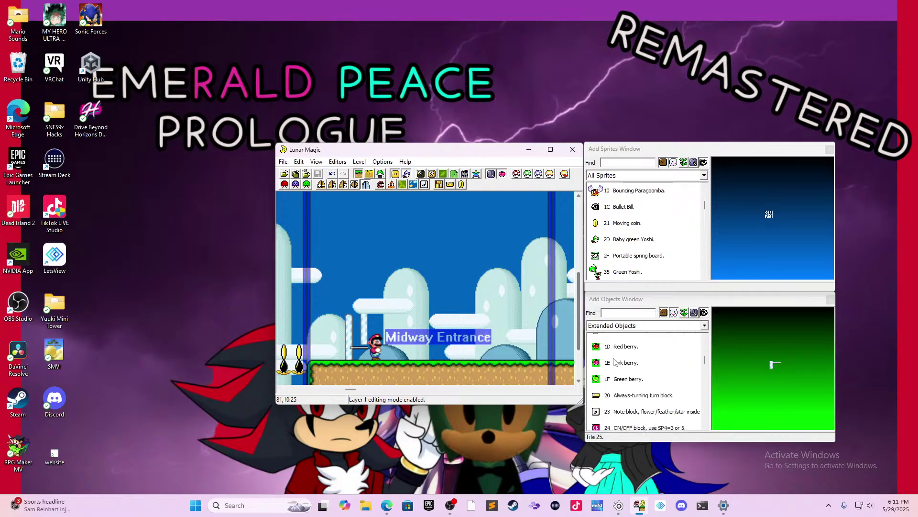
click(625, 329)
click(623, 336)
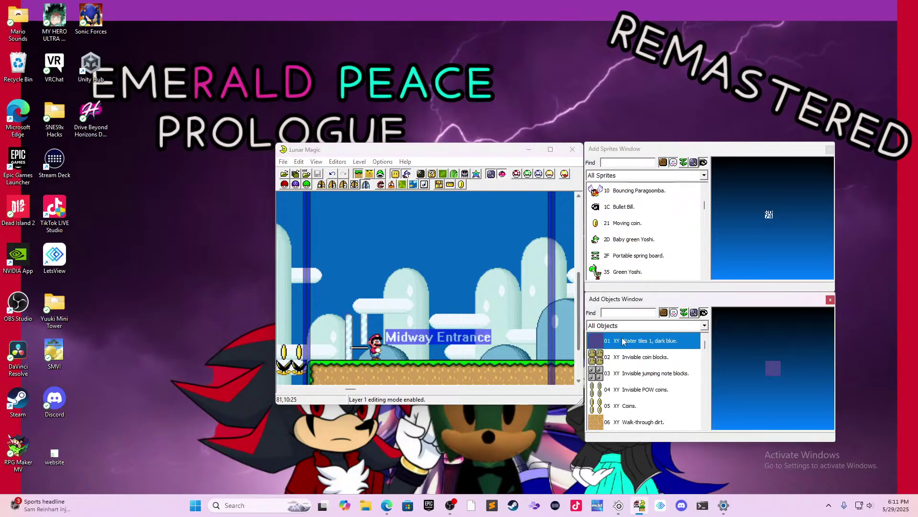
- Insert a Ledge (14) about four tiles wide on the ground past the midway entrance, near the next screen boundary
scroll(630, 354, down, 4)
scroll(630, 354, down, 3)
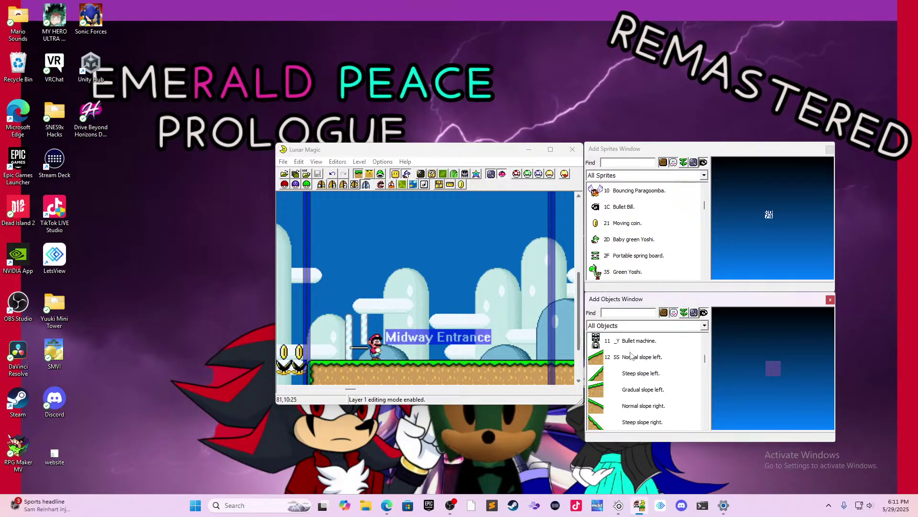
scroll(630, 355, down, 2)
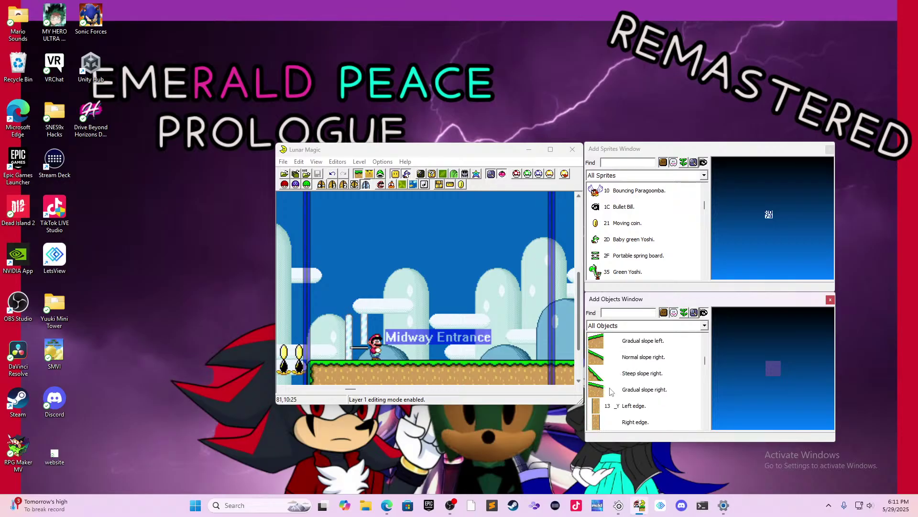
scroll(617, 395, down, 5)
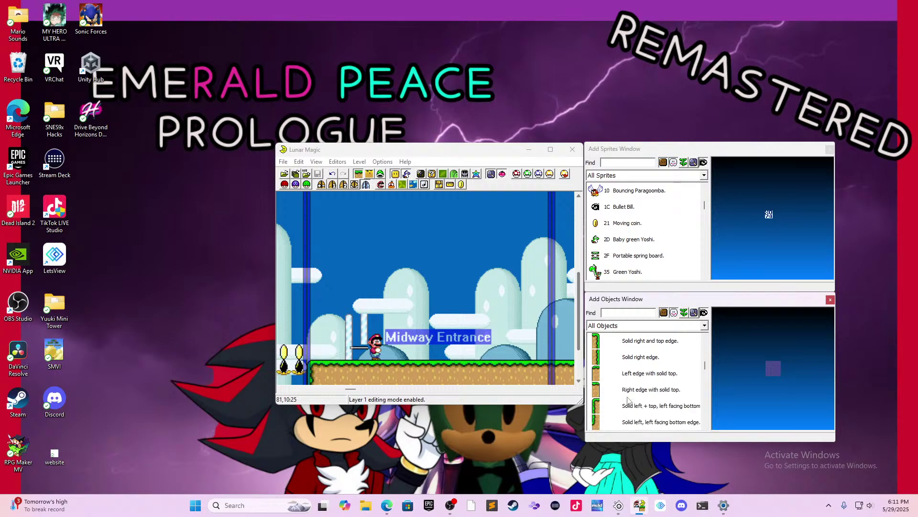
scroll(629, 400, down, 2)
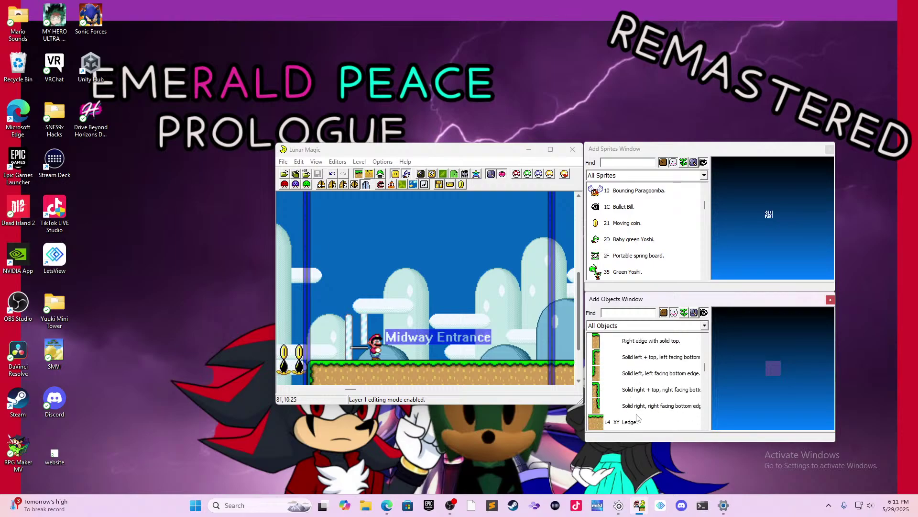
drag(637, 417, 554, 341)
right_click(544, 355)
click(534, 306)
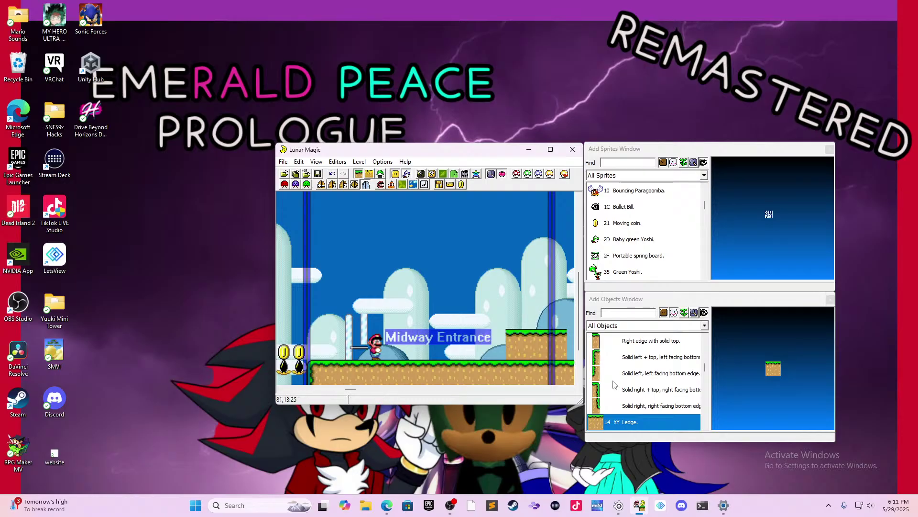
click(630, 360)
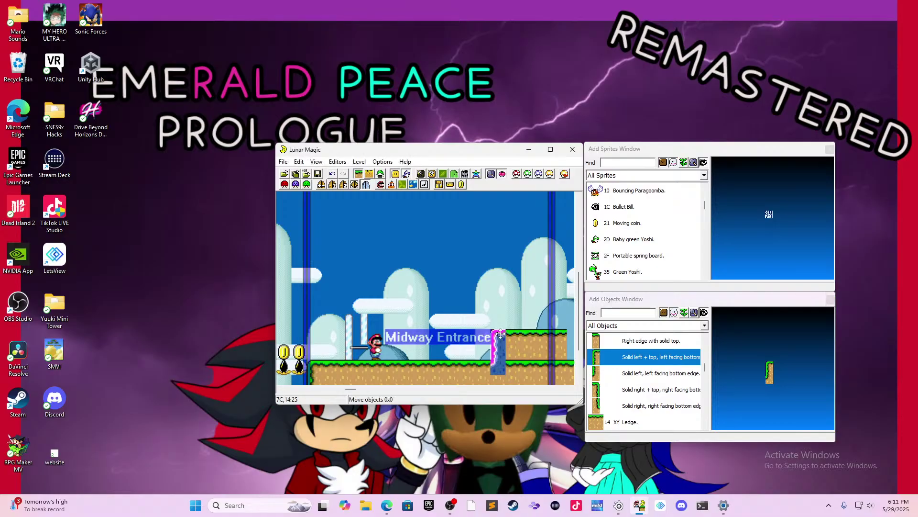
right_click(495, 333)
key(Delete)
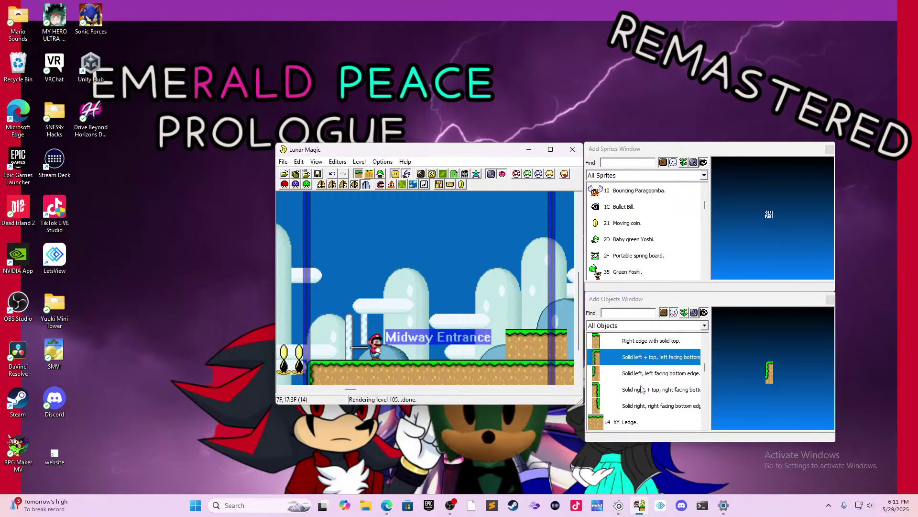
- Cap the raised ledge past the midway with a Solid right and top edge and a Solid left and top edge on its two ends
scroll(622, 378, up, 1)
click(593, 341)
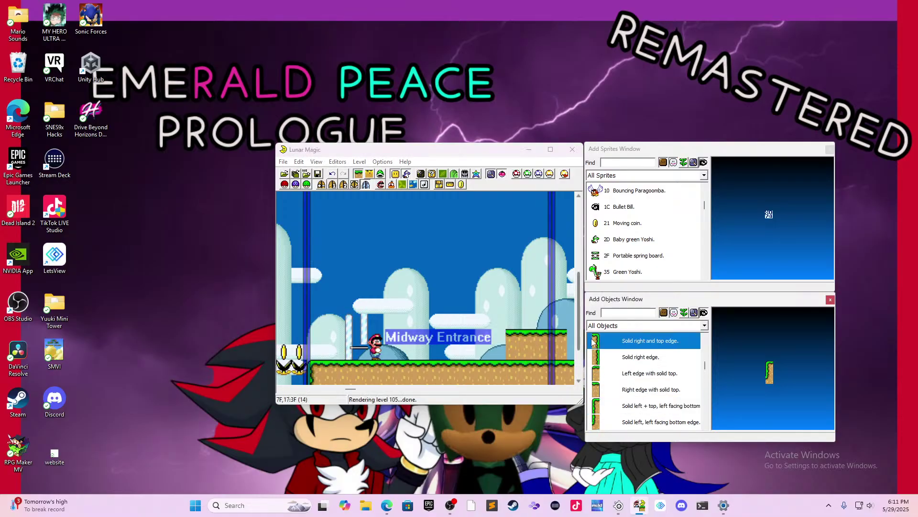
right_click(567, 337)
scroll(624, 389, up, 3)
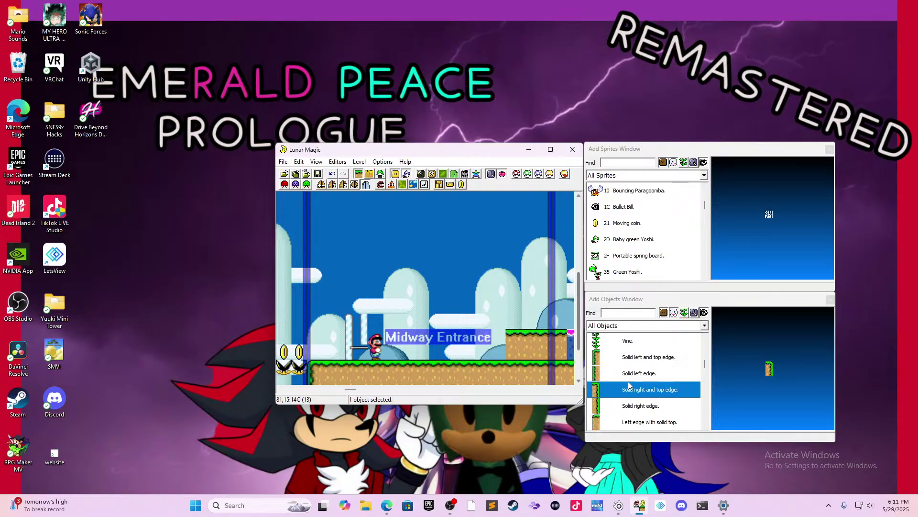
click(630, 374)
click(606, 358)
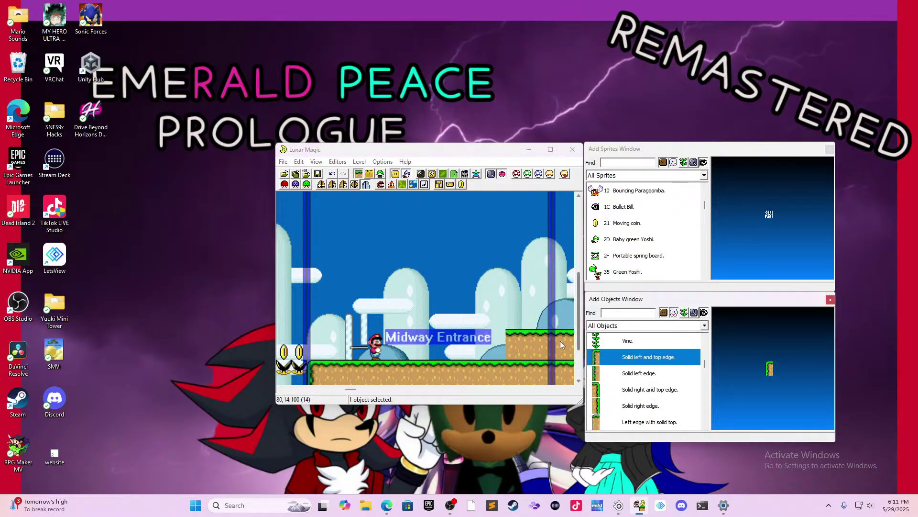
right_click(500, 337)
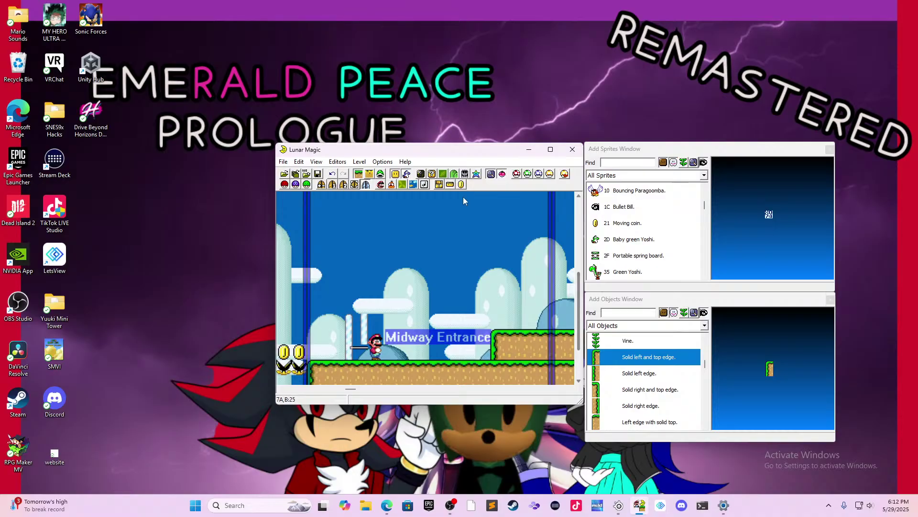
- Try to place the Mushroom (74) sprite on top of the raised ledge past the midway
click(382, 173)
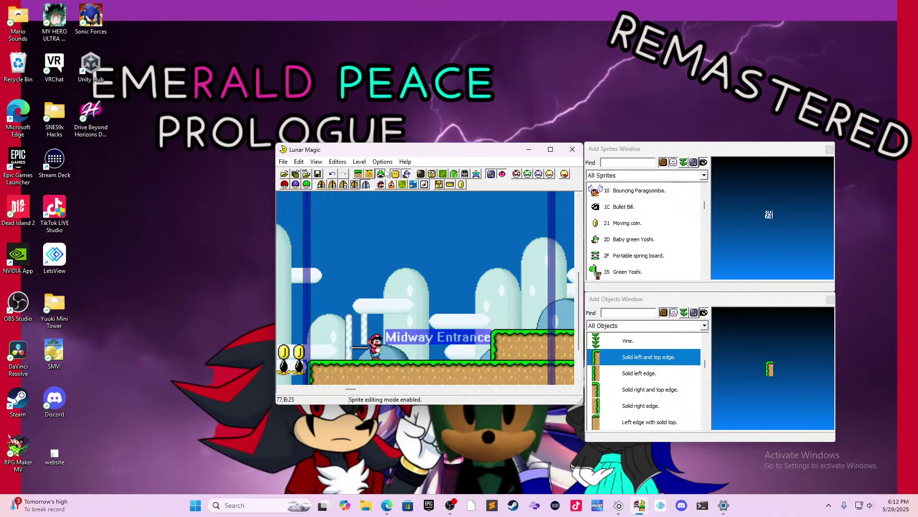
scroll(621, 239, up, 3)
scroll(622, 239, up, 3)
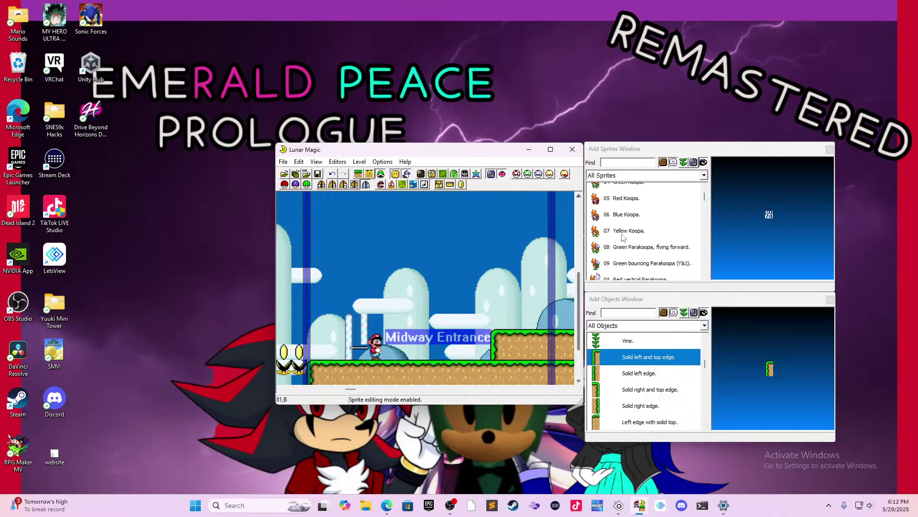
scroll(631, 241, down, 5)
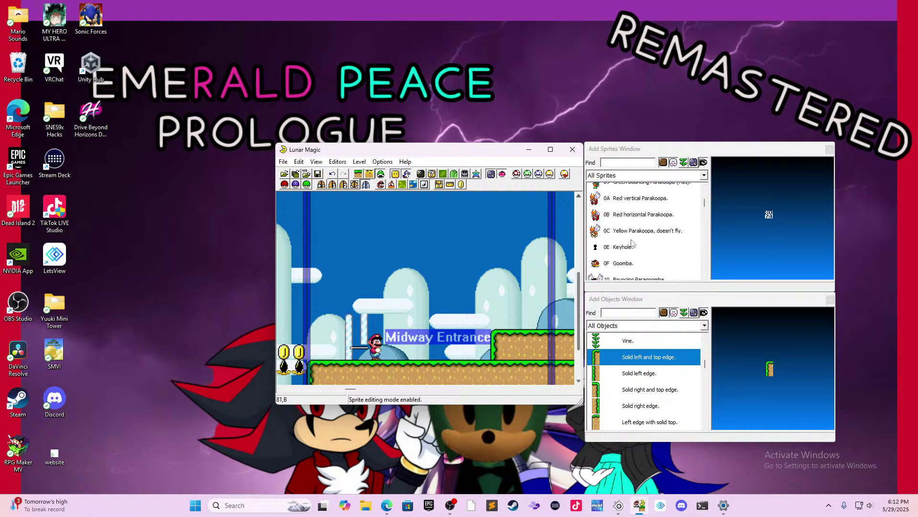
scroll(633, 242, down, 10)
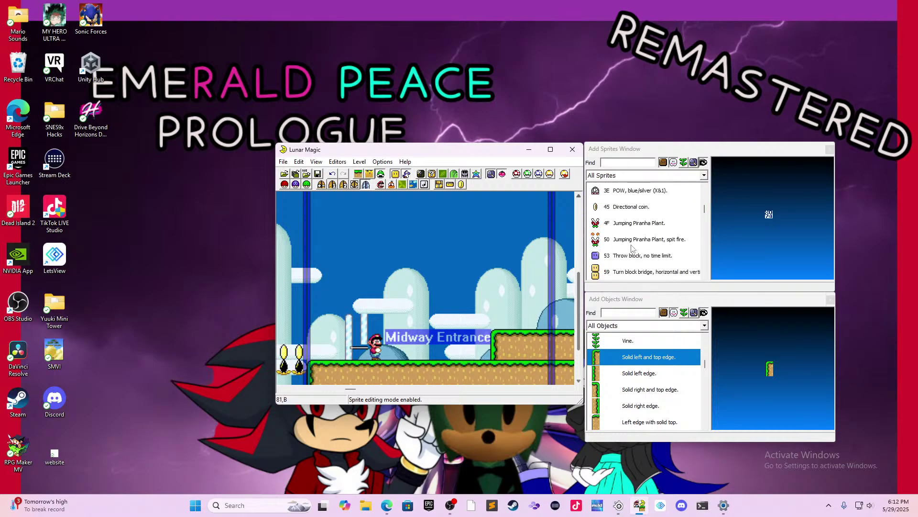
scroll(632, 233, up, 1)
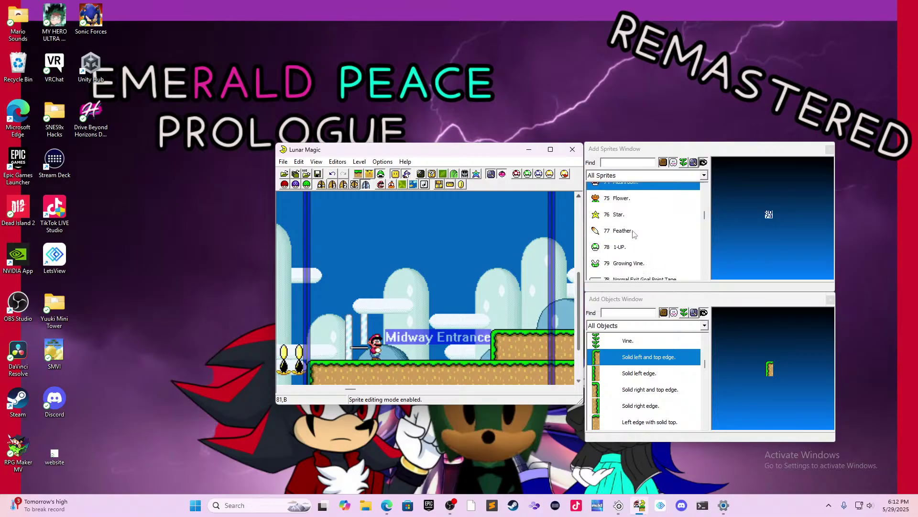
click(622, 206)
click(528, 319)
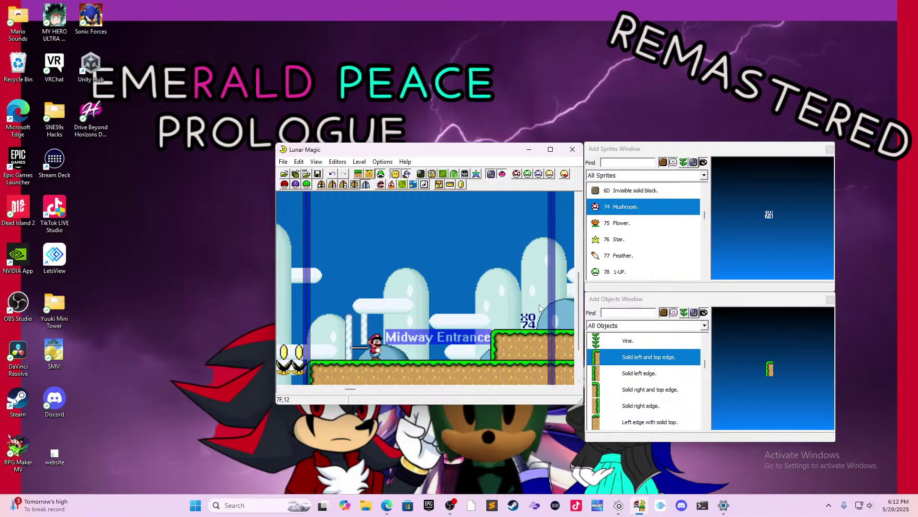
key(Delete)
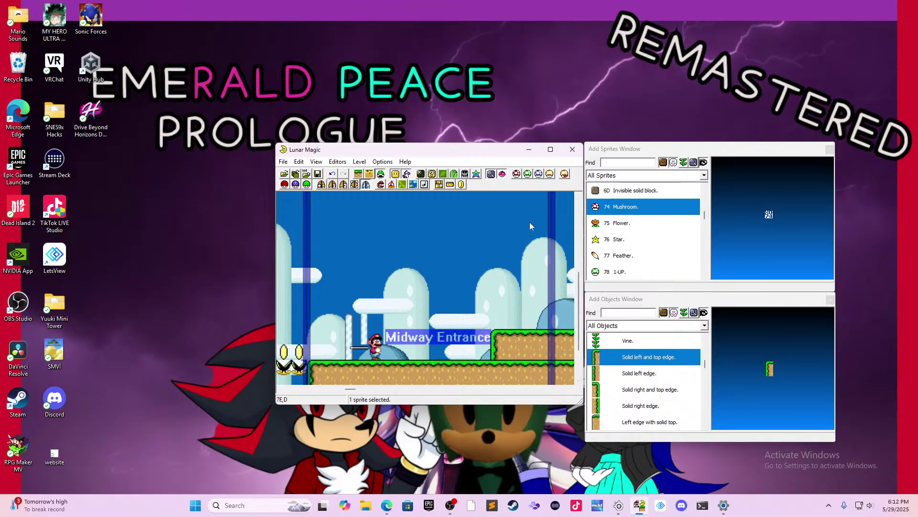
click(369, 175)
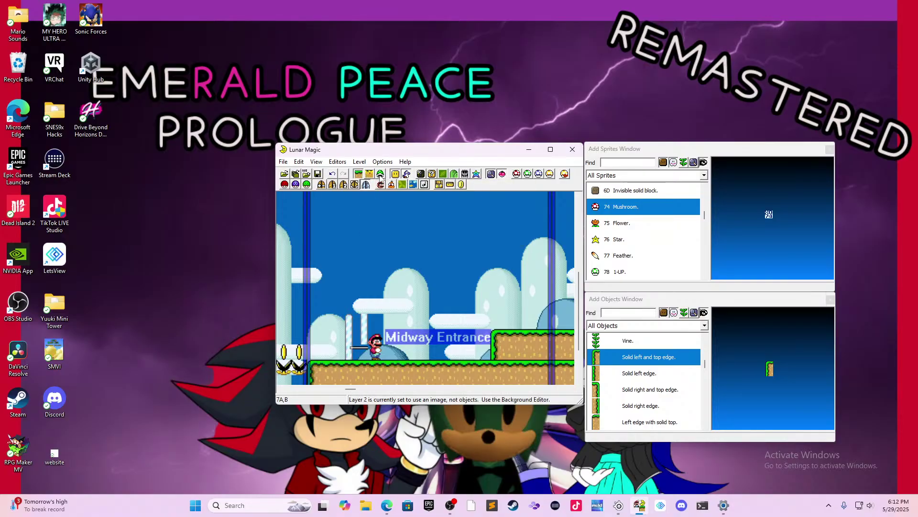
right_click(497, 315)
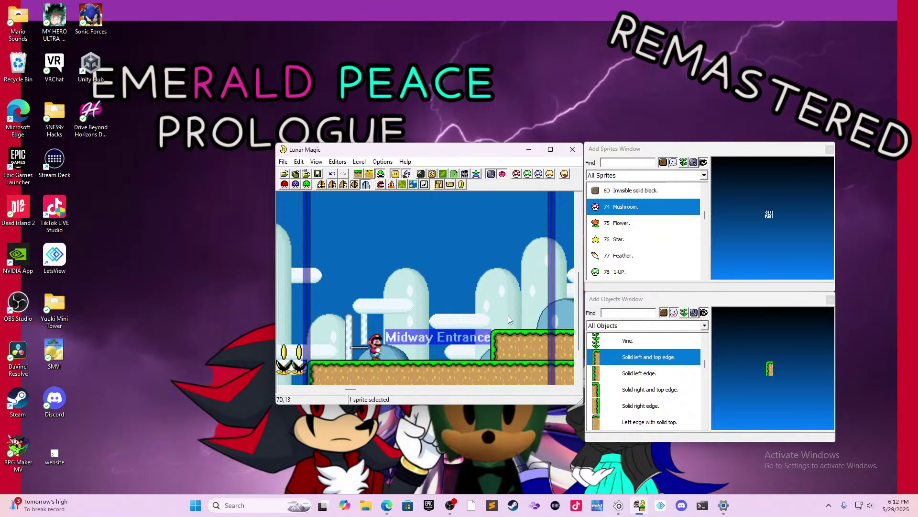
- Save level 105, then close and restart Lunar Magic
key(ctrl+s)
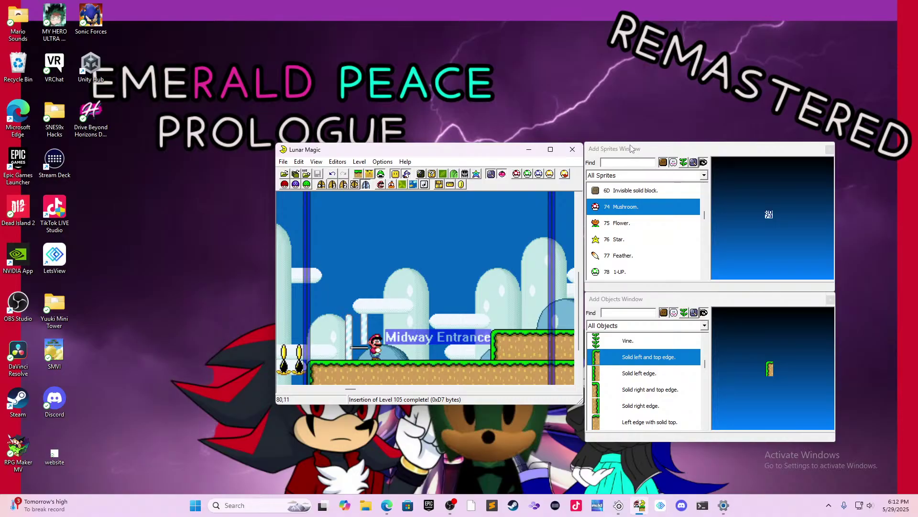
click(572, 149)
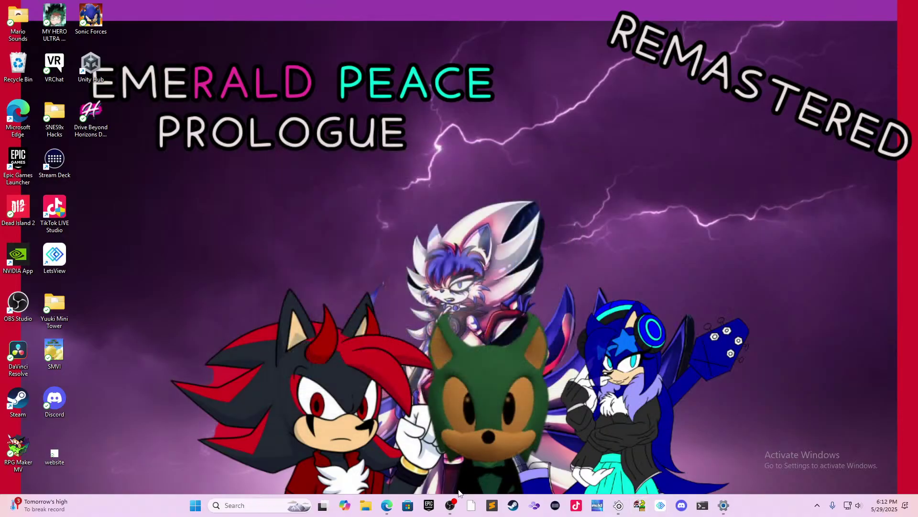
click(638, 506)
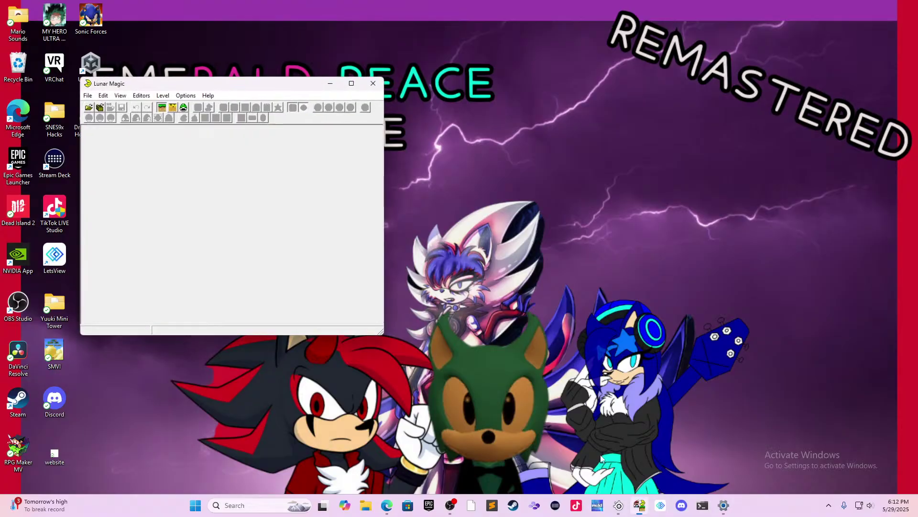
- Reopen the hack's ROM from the Yuuki Mario World Hacks folder inside SNES9x Hacks
click(92, 95)
click(106, 105)
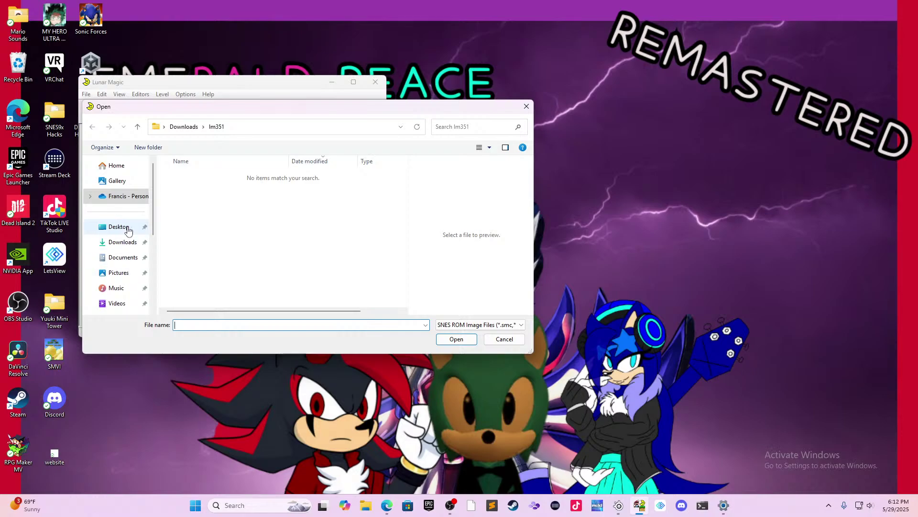
scroll(141, 229, down, 1)
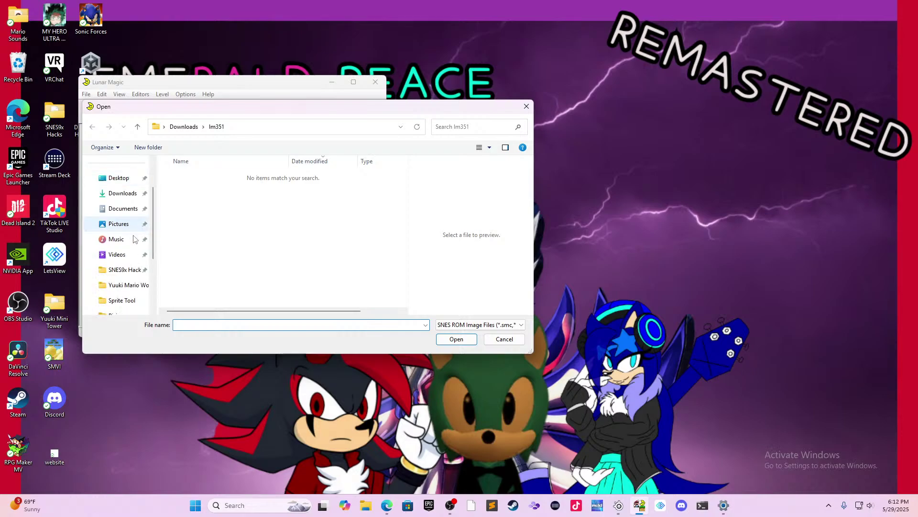
click(123, 269)
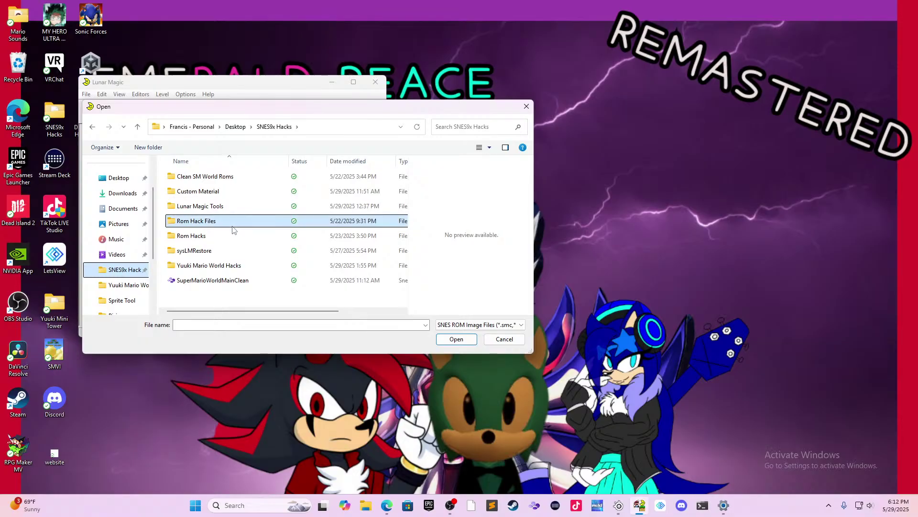
double_click(234, 220)
key(alt+Left)
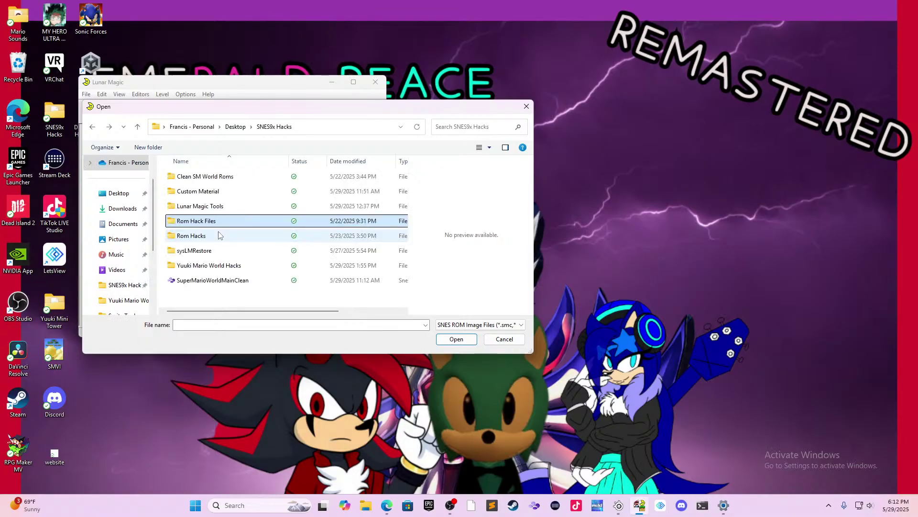
double_click(225, 265)
double_click(224, 205)
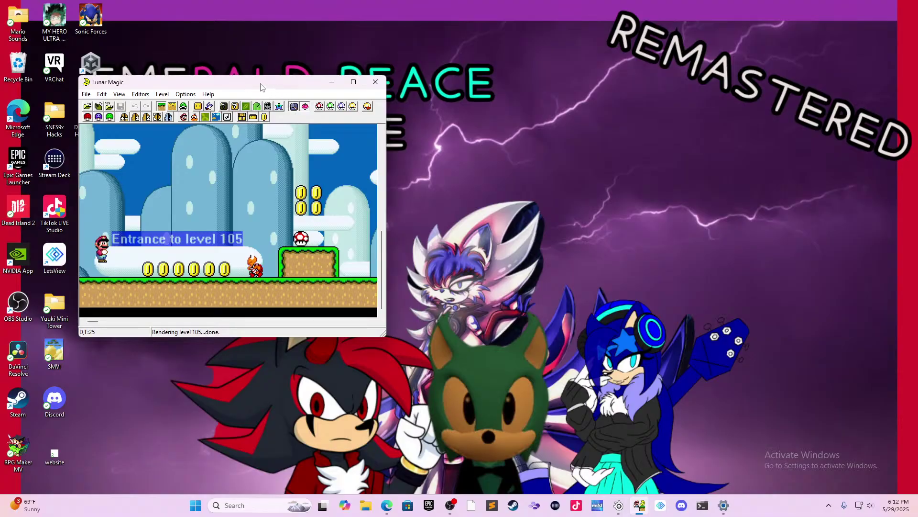
- Open the Add Sprites and Add Objects windows in sprite editing mode and arrange them beside the level view
drag(262, 87, 384, 147)
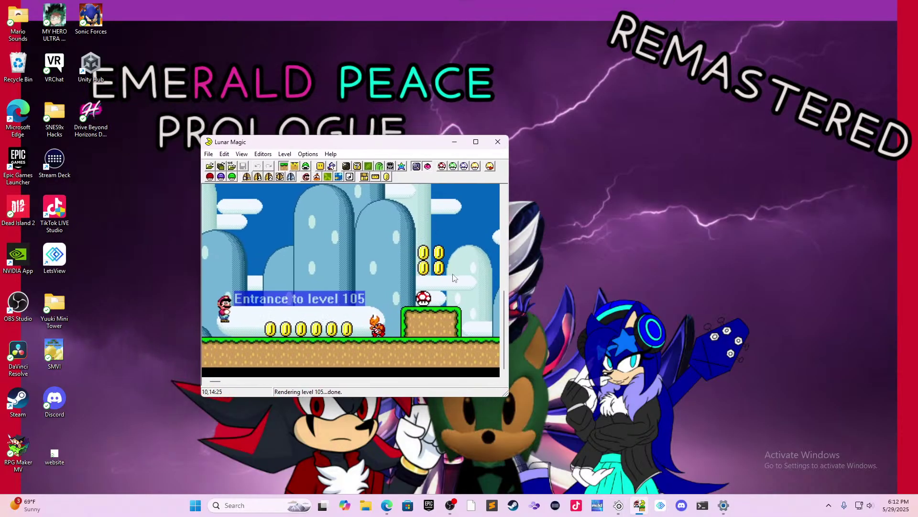
click(306, 166)
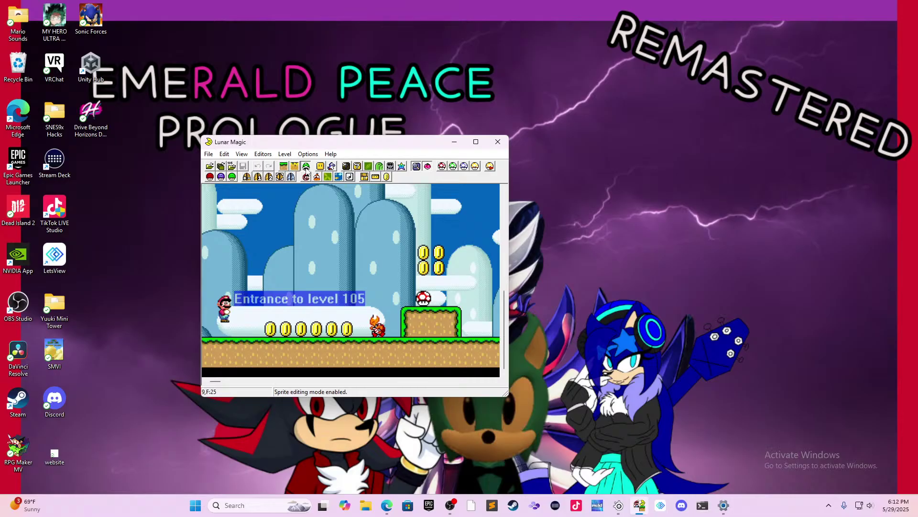
click(321, 166)
click(332, 165)
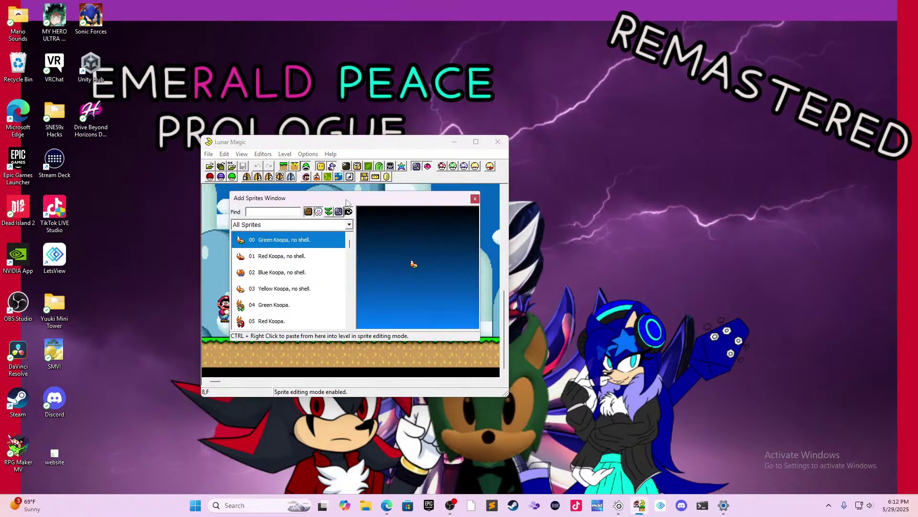
drag(347, 199, 644, 295)
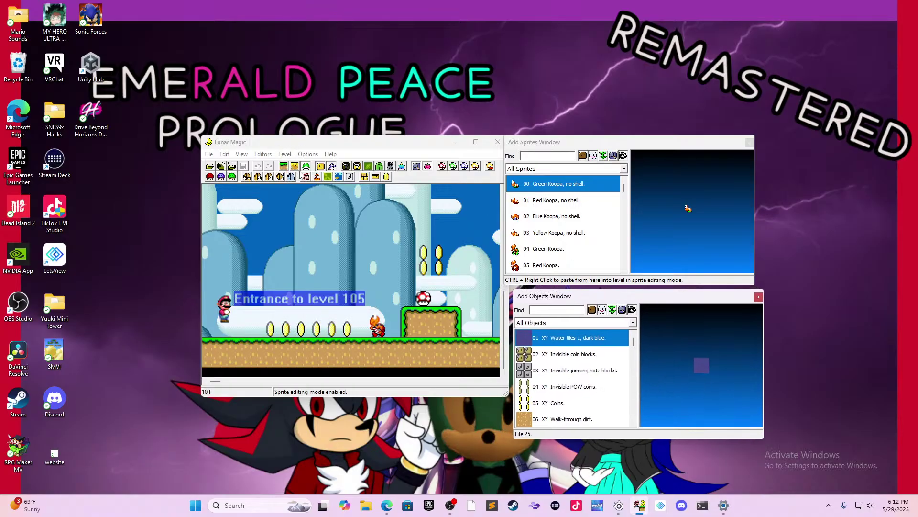
- Place a Mushroom (74) sprite on top of the raised ledge past the midway entrance, removing any stray Koopa sprite
click(284, 166)
click(306, 166)
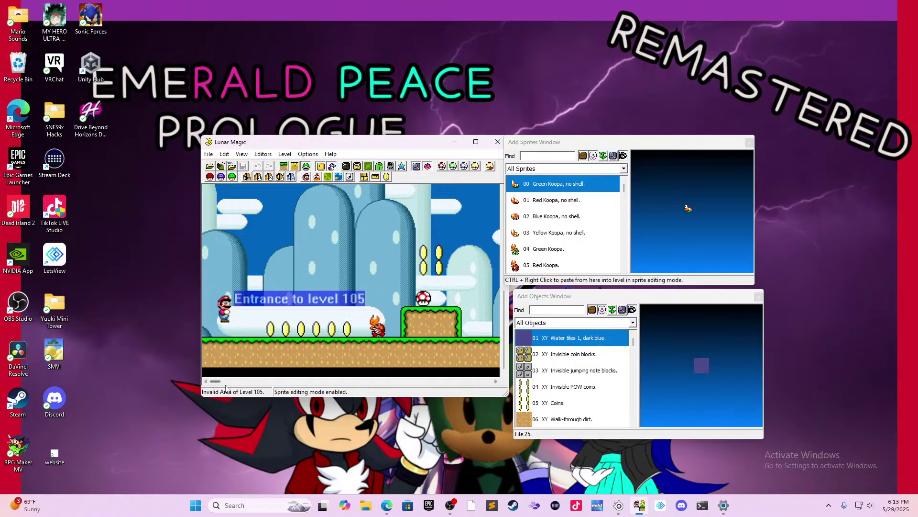
drag(220, 382, 282, 370)
ctrl+right_click(352, 242)
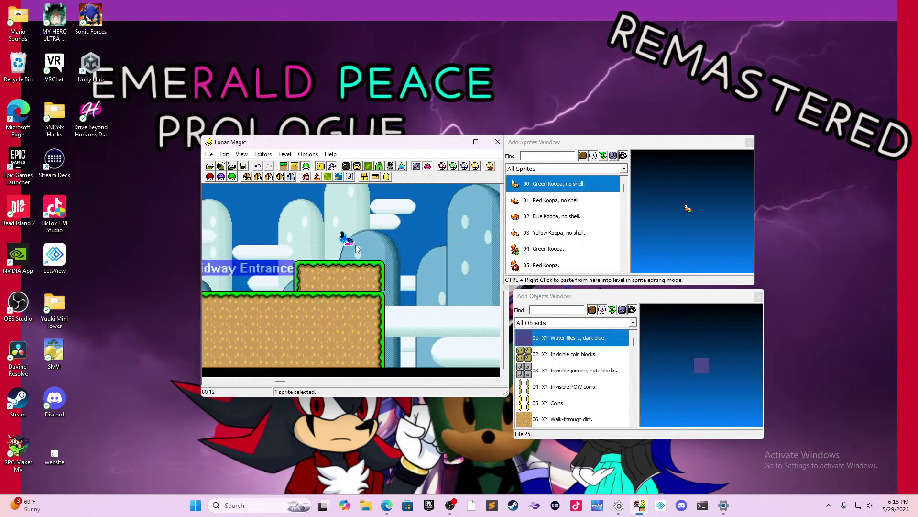
key(Delete)
scroll(548, 246, down, 3)
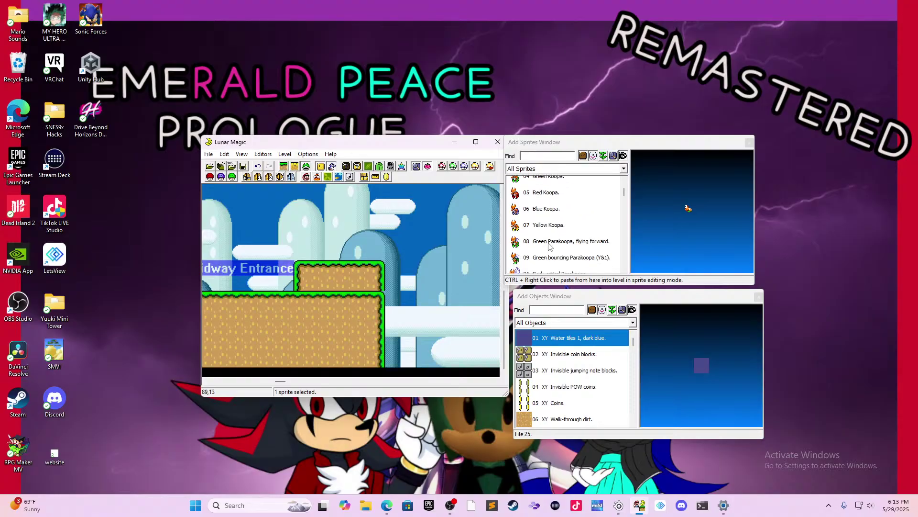
scroll(548, 245, down, 10)
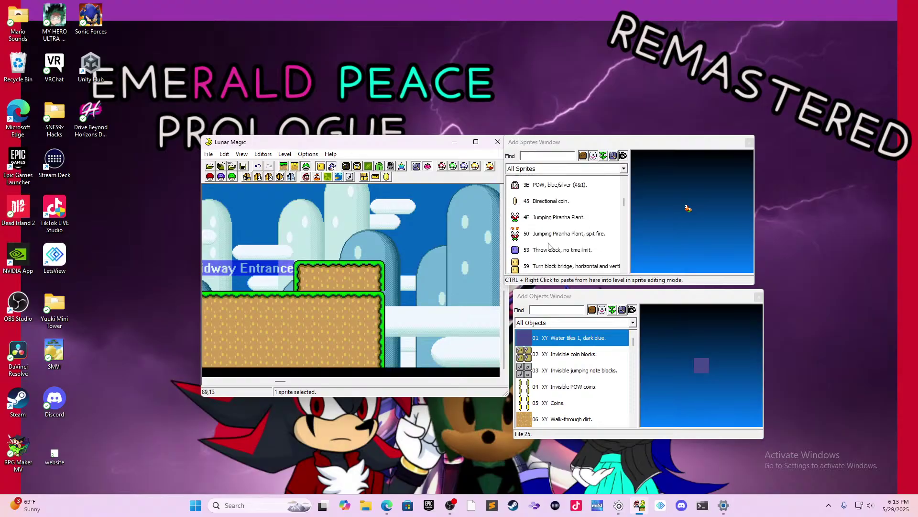
scroll(550, 247, down, 2)
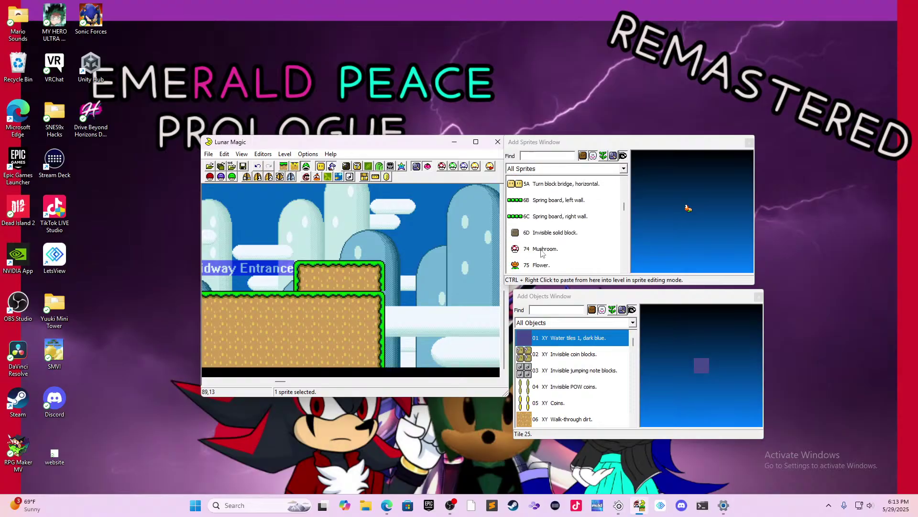
drag(542, 253, 334, 252)
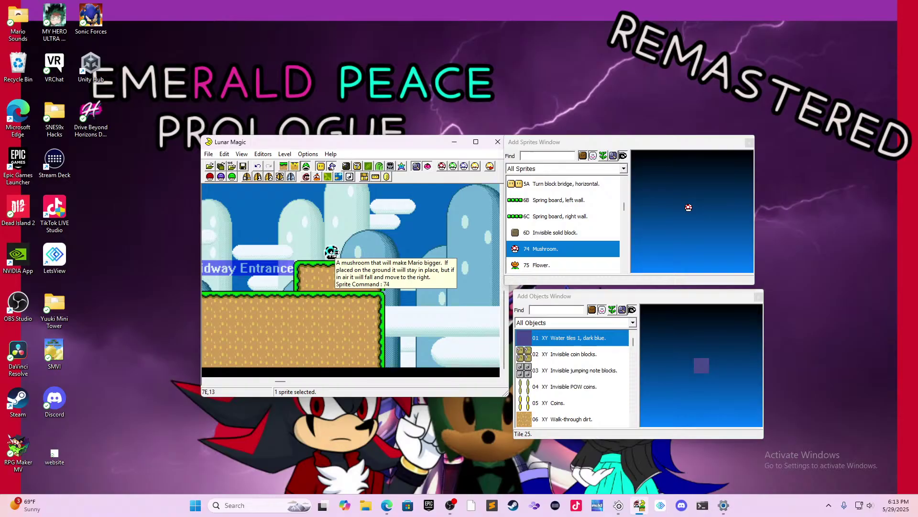
- Deselect the Mushroom, check the sky above the ledge, and save the level
click(448, 342)
scroll(378, 301, up, 3)
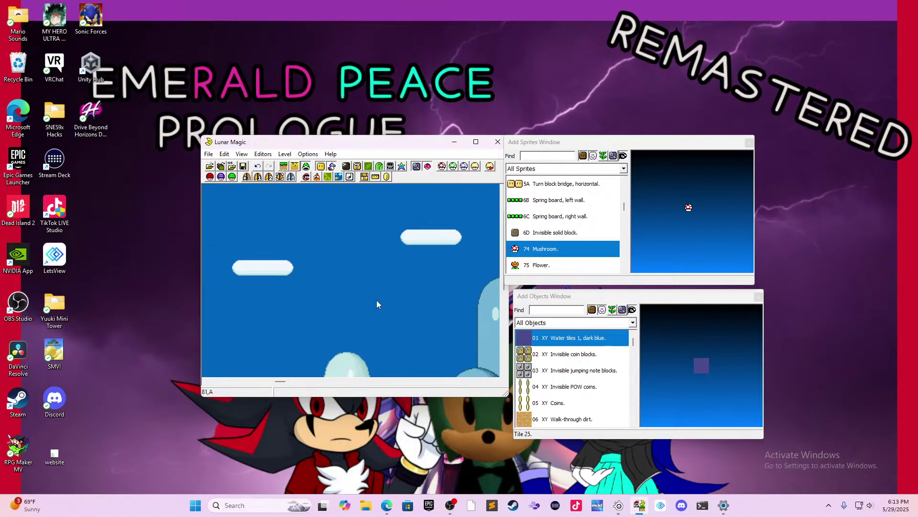
scroll(364, 314, down, 3)
key(ctrl+s)
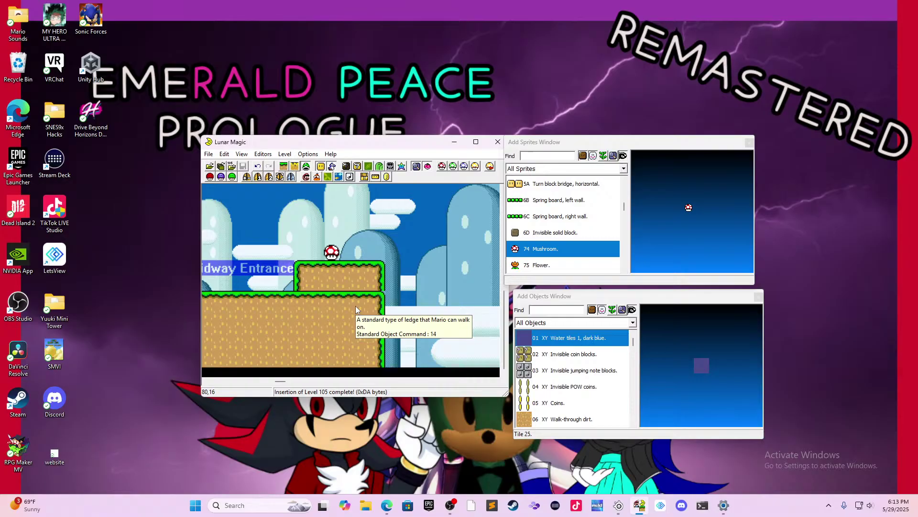
- In Layer 1 editing mode, copy the midway ground ledge and paste it at the same height, about two tiles past its end
click(284, 166)
drag(415, 320, 357, 350)
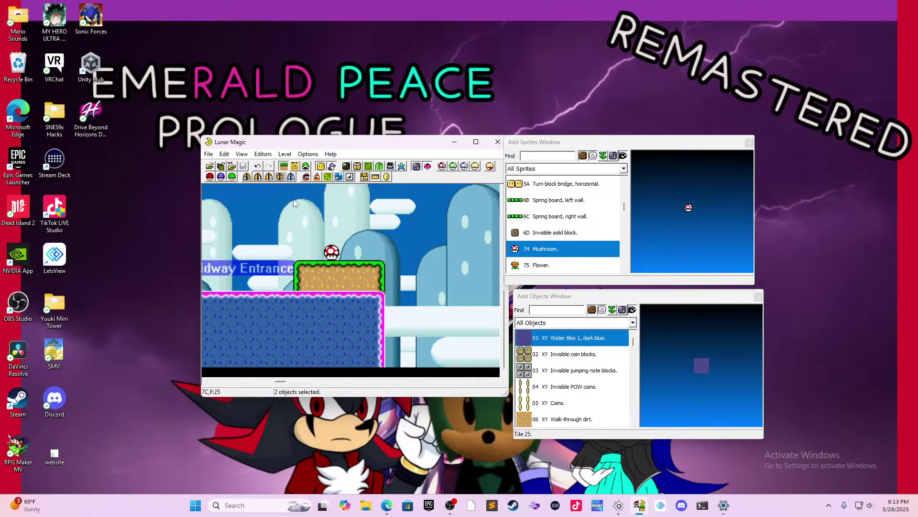
drag(282, 382, 278, 381)
drag(228, 354, 497, 336)
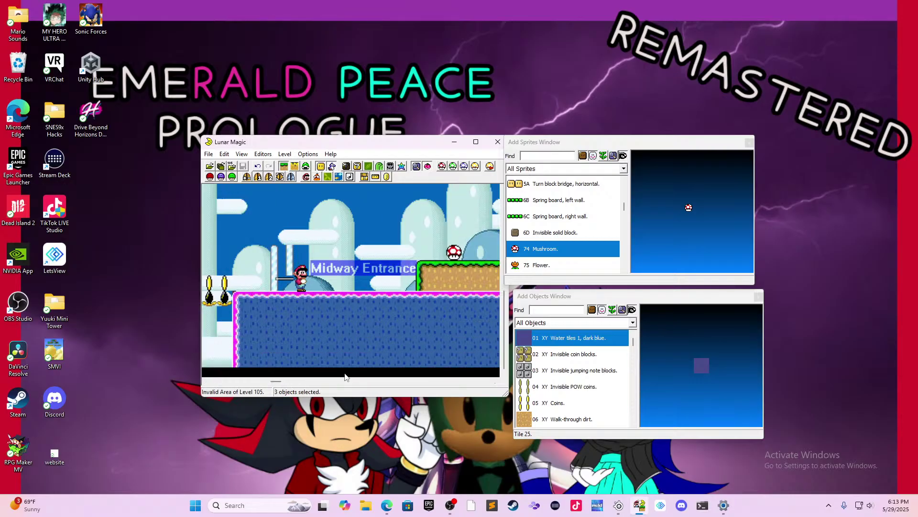
drag(280, 383, 290, 382)
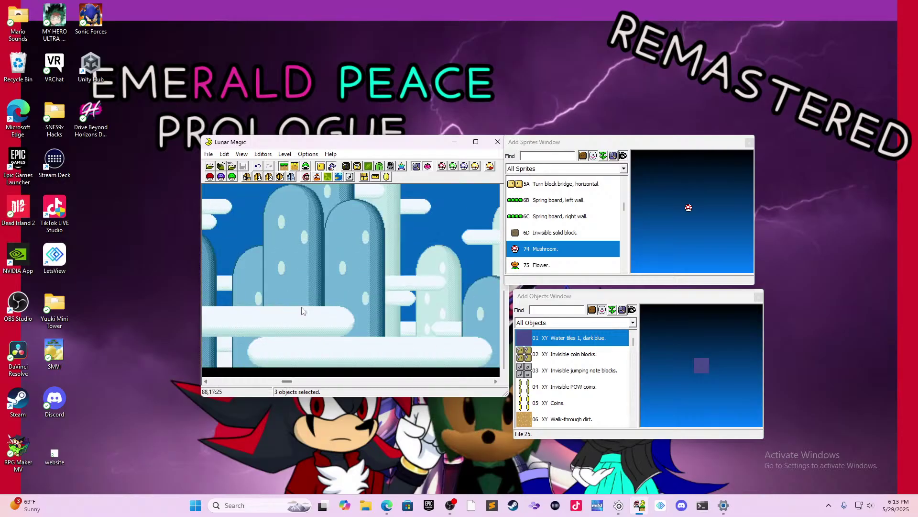
key(ctrl+v)
drag(325, 342, 284, 328)
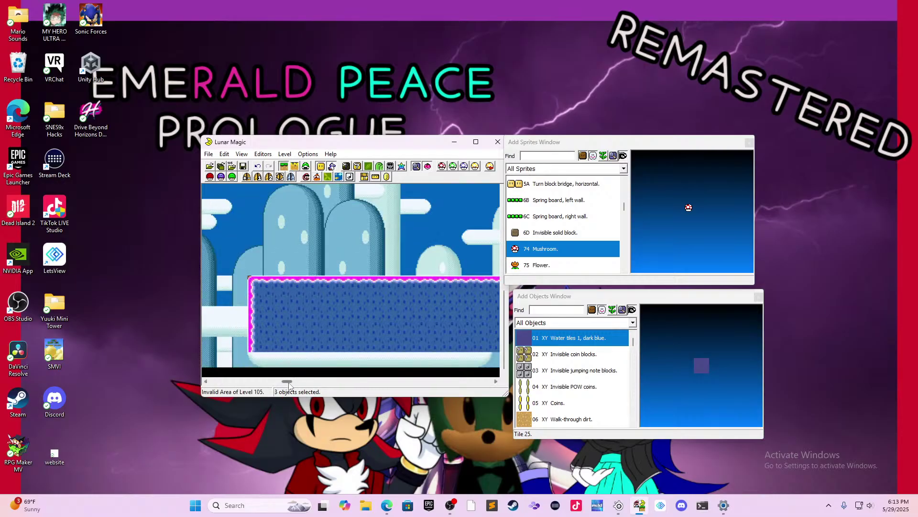
mouse_move(287, 381)
mouse_down()
mouse_move(274, 382)
mouse_move(284, 391)
mouse_up()
key(ctrl+z)
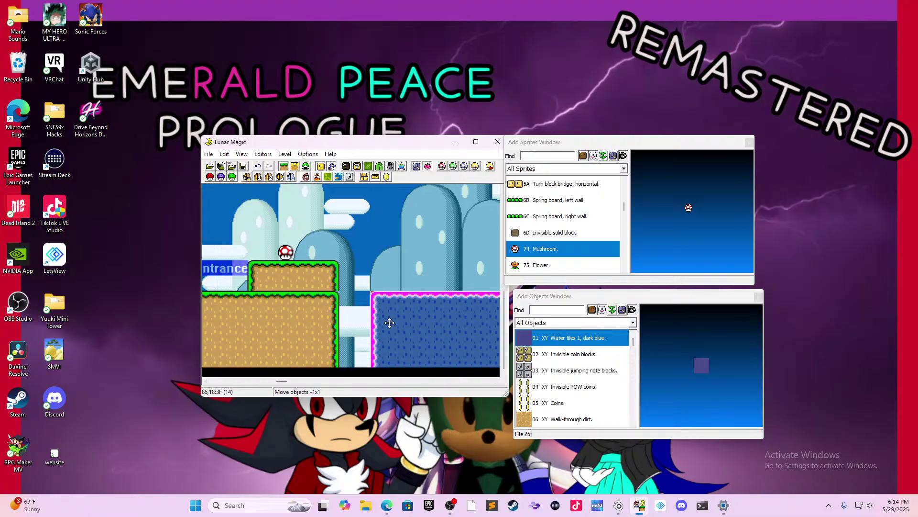
key(ctrl+z)
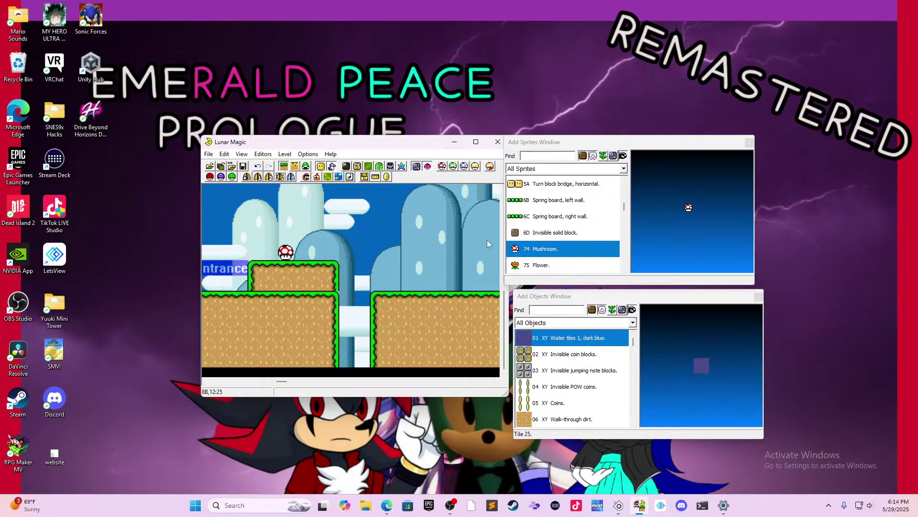
- Place a Goal point object on the copied ground ledge, with its posts standing near the start of the surface
scroll(571, 241, down, 3)
scroll(566, 419, down, 2)
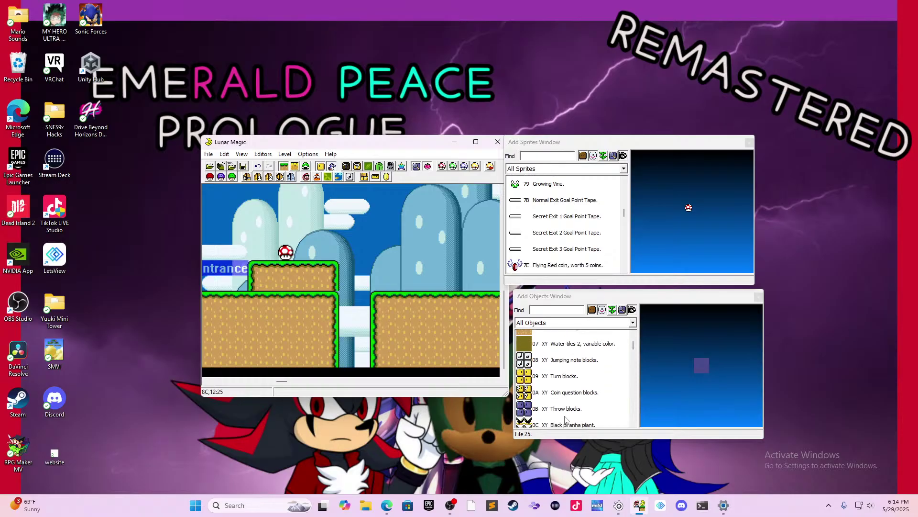
scroll(566, 419, down, 5)
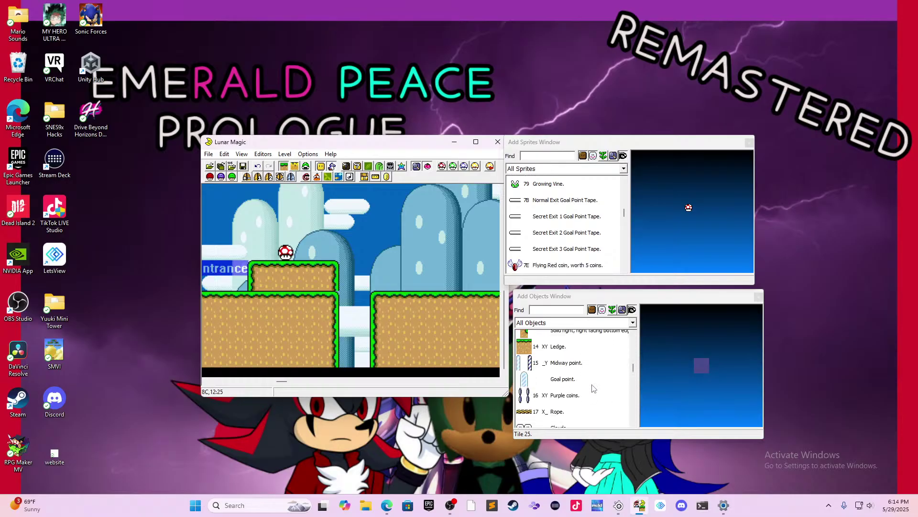
scroll(593, 388, down, 3)
scroll(593, 383, up, 2)
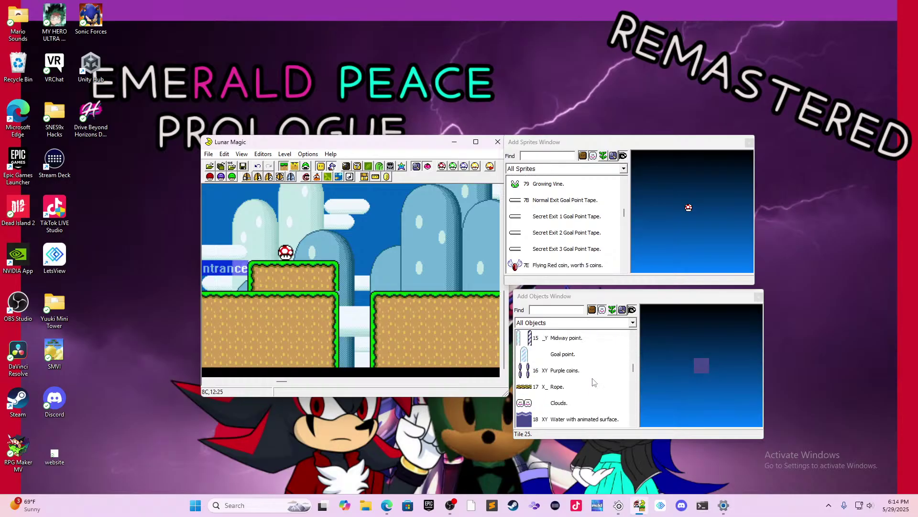
click(595, 359)
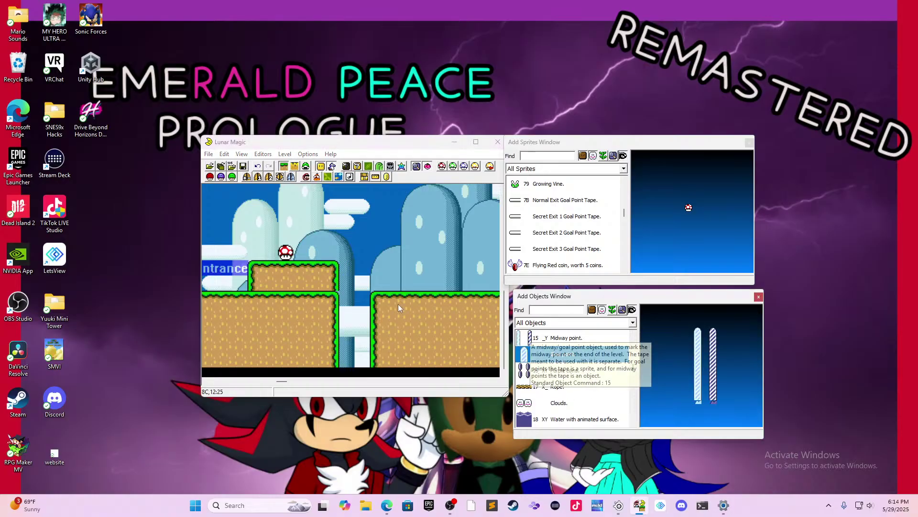
right_click(426, 230)
drag(436, 287, 429, 212)
click(462, 252)
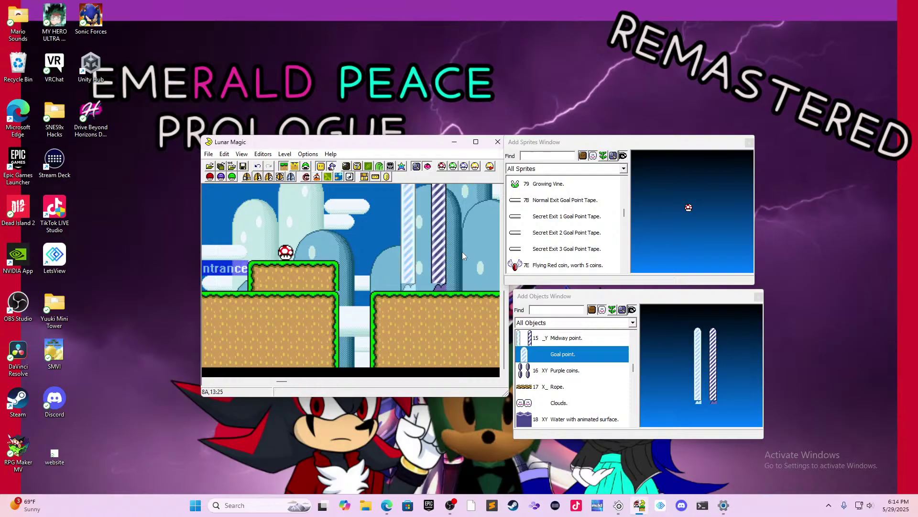
- Switch to sprite editing mode and place a Normal Exit Goal Point Tape (7B) at the base between the goal posts
scroll(461, 252, up, 2)
scroll(461, 252, down, 1)
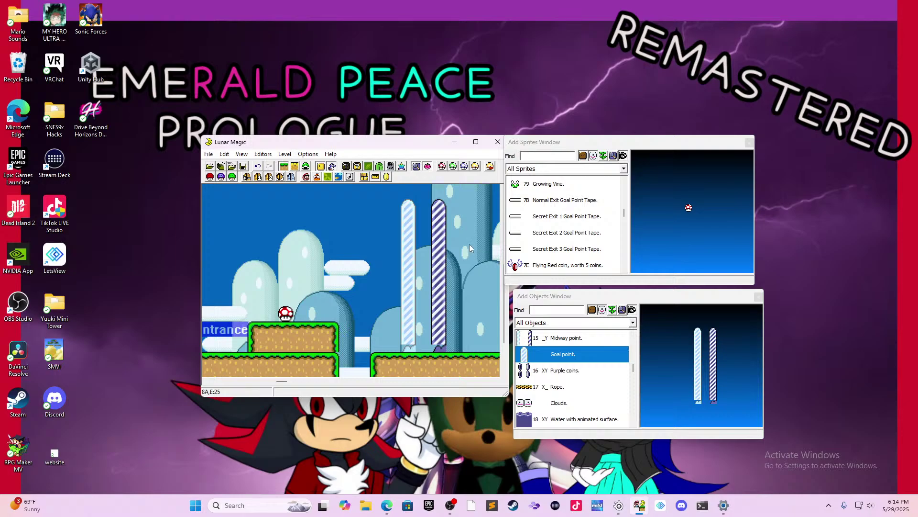
click(306, 177)
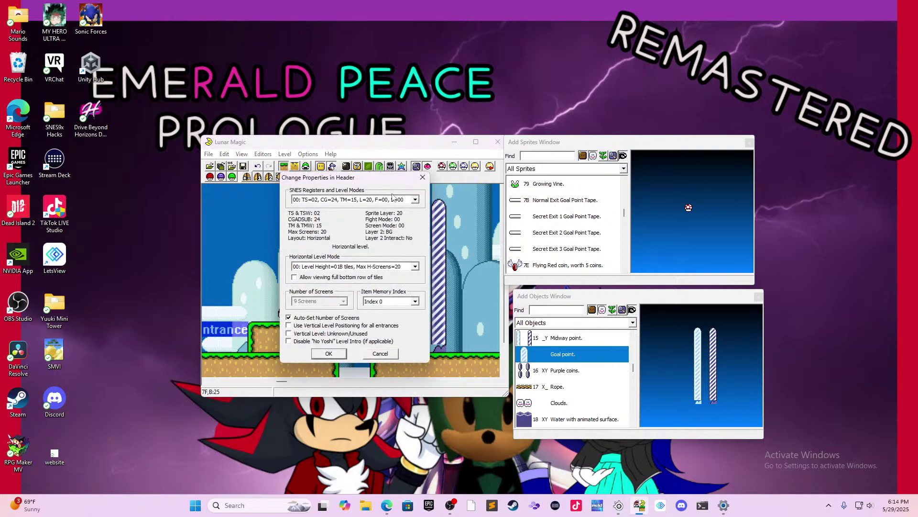
click(422, 177)
click(307, 177)
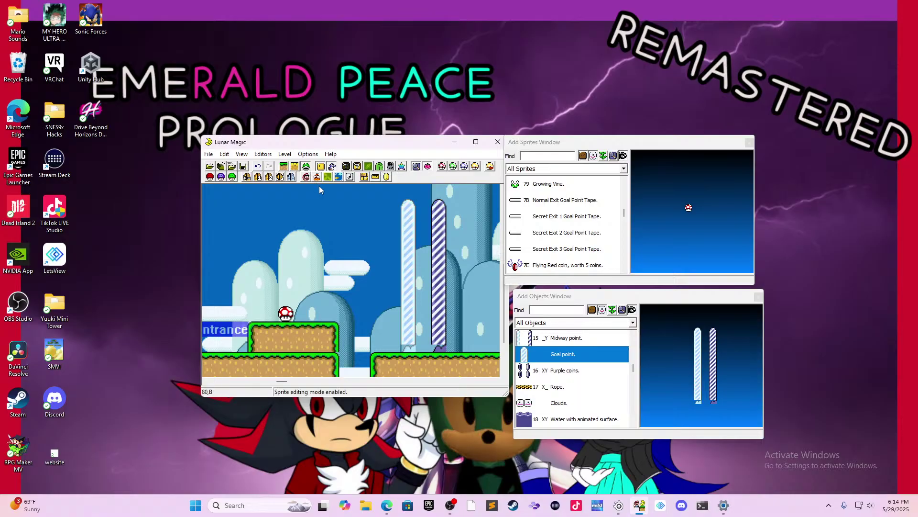
click(562, 205)
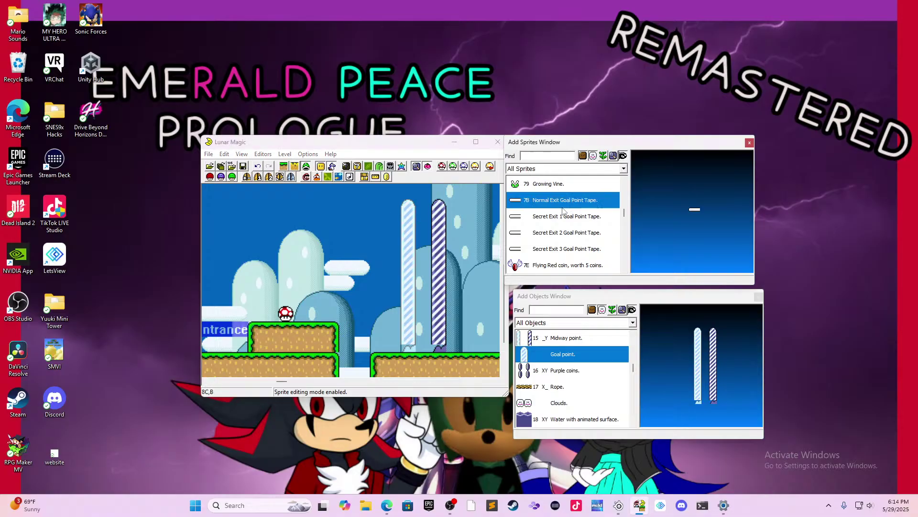
right_click(424, 334)
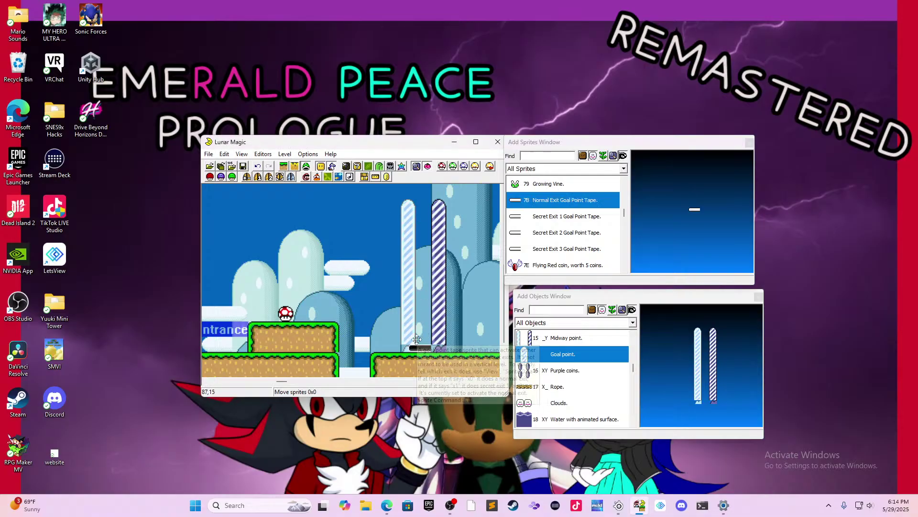
click(444, 332)
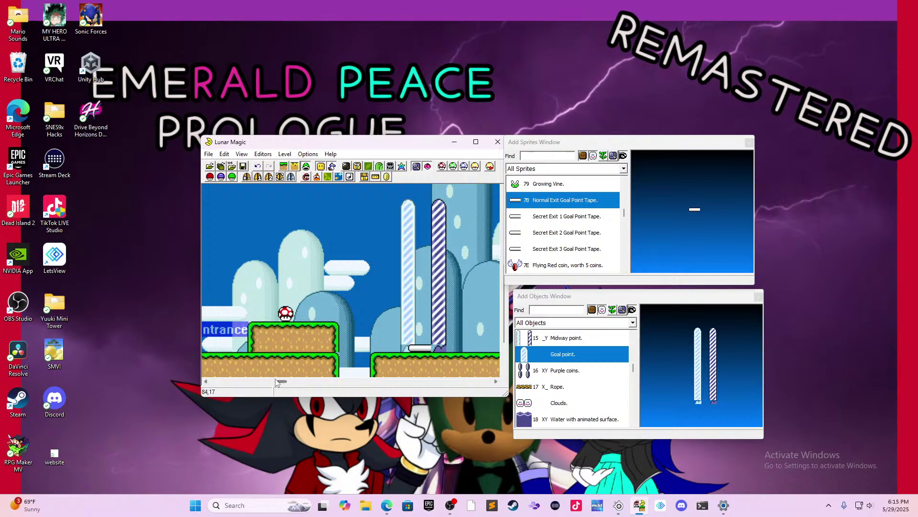
- Move the goal ground's end edge two tiles further out in Layer 1 editing mode and fill the gap with ledge terrain
drag(281, 382, 291, 383)
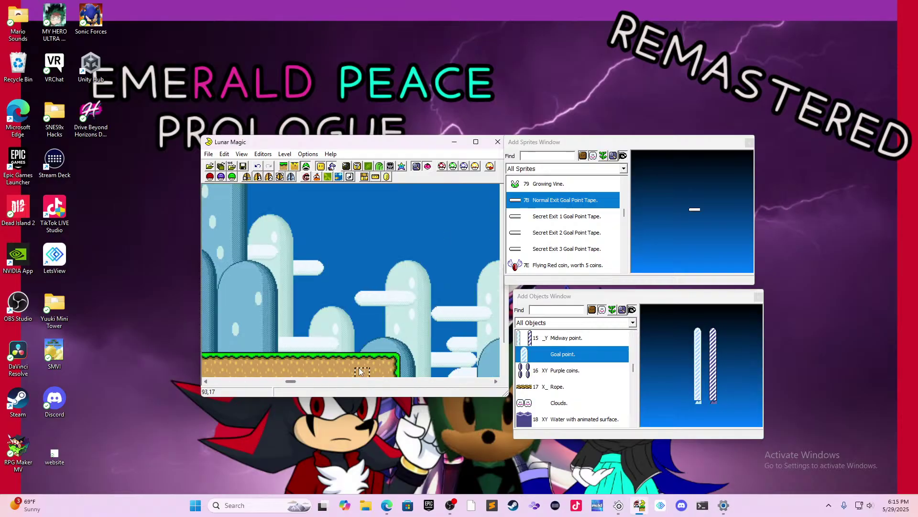
scroll(392, 366, down, 2)
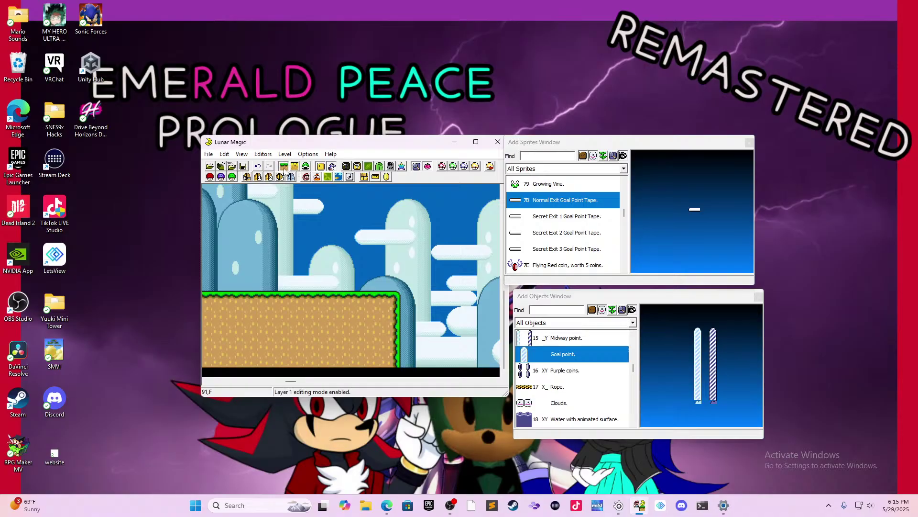
drag(387, 307, 416, 308)
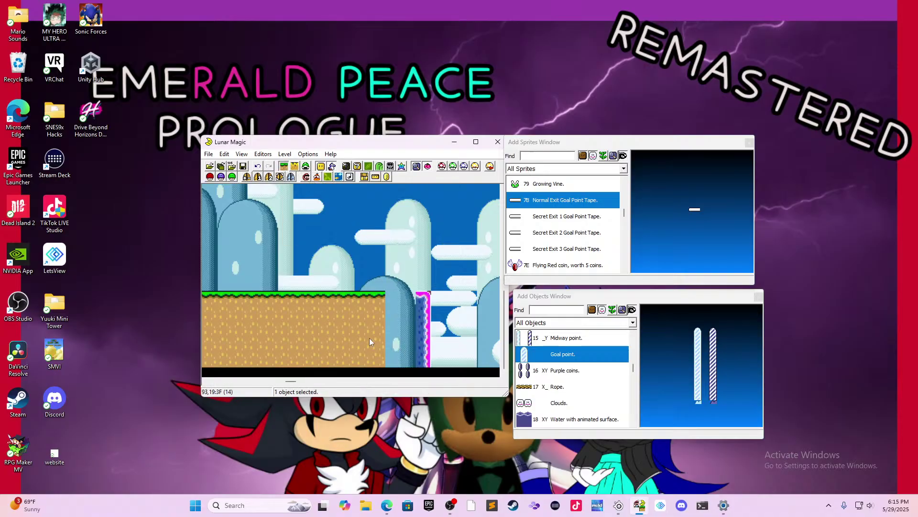
click(369, 337)
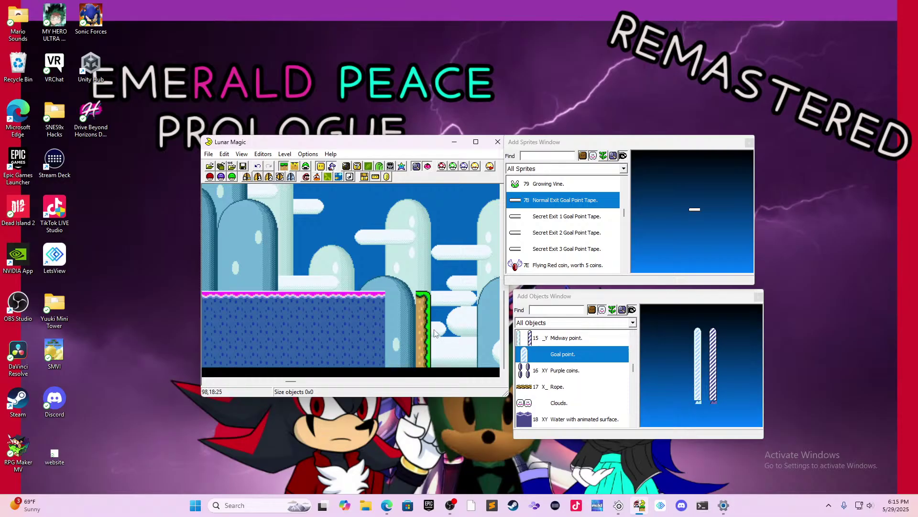
drag(393, 262, 411, 335)
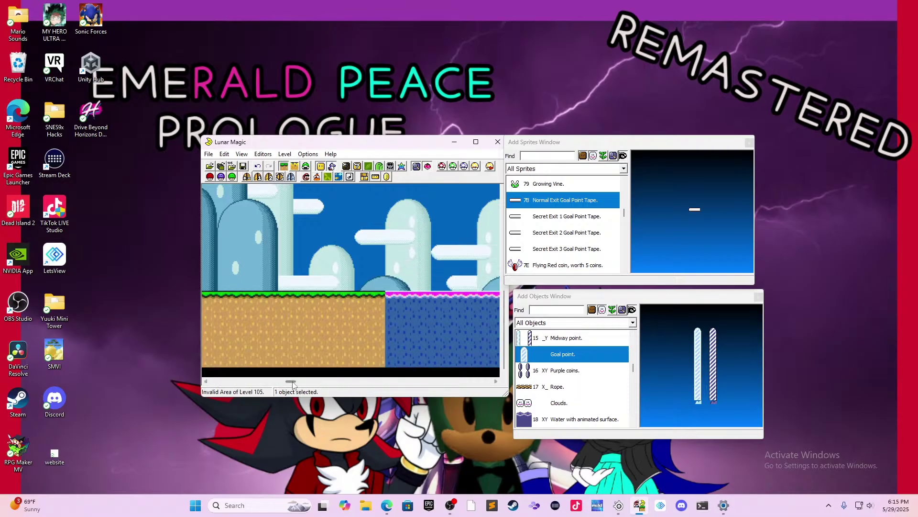
mouse_move(292, 382)
mouse_down()
mouse_move(305, 380)
mouse_move(297, 382)
mouse_up()
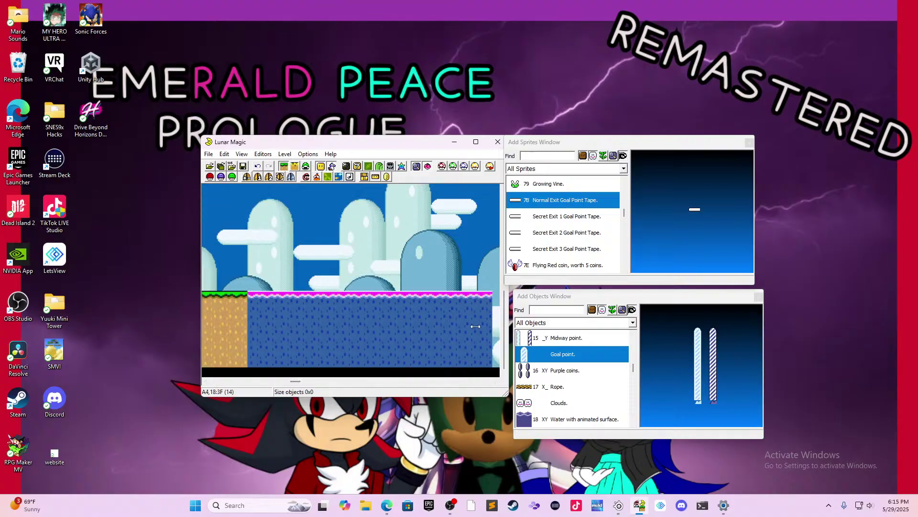
drag(492, 320, 266, 351)
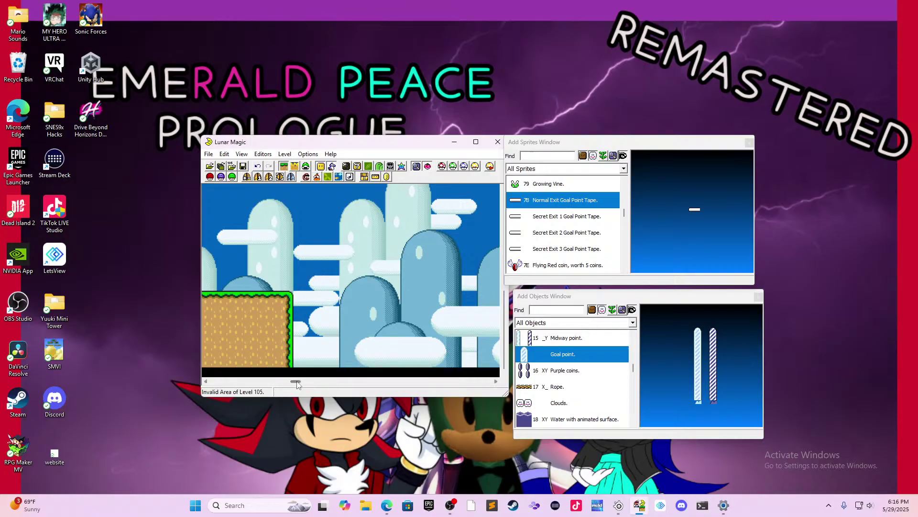
mouse_move(296, 381)
mouse_down()
mouse_move(283, 386)
mouse_move(295, 384)
mouse_up()
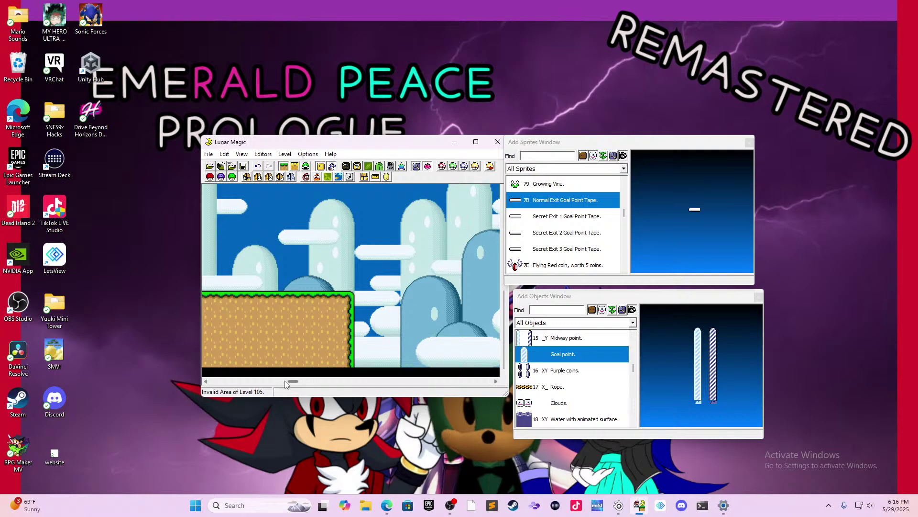
- Shorten the main ledge behind the goal posts by 8 tiles, leaving a gap before the end piece
drag(293, 383, 284, 388)
scroll(327, 335, up, 1)
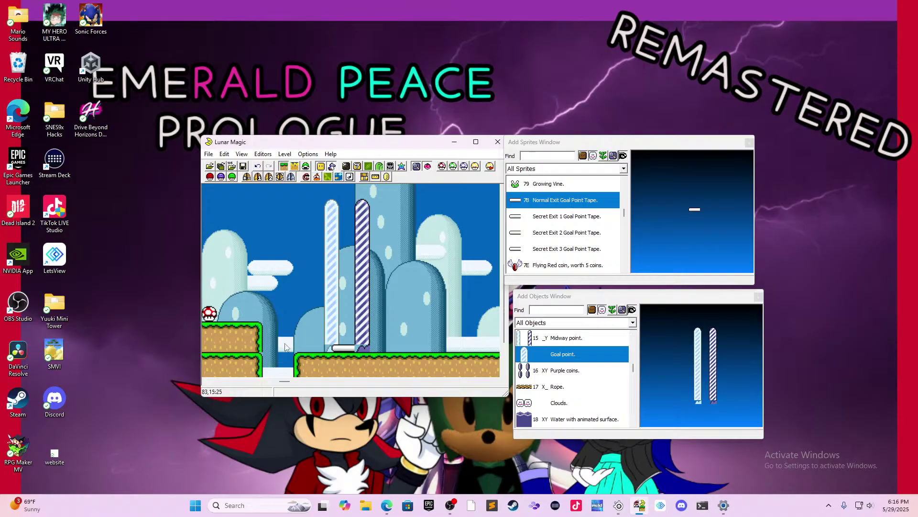
drag(289, 386, 294, 386)
click(375, 361)
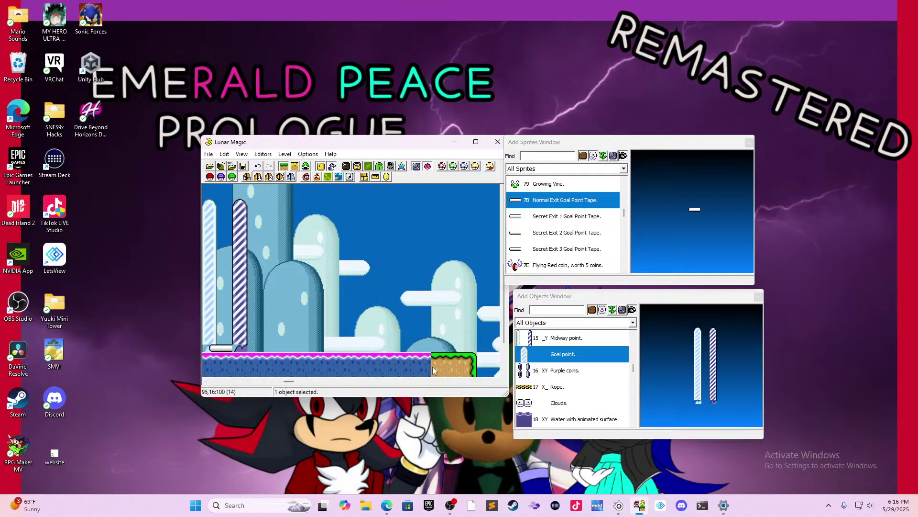
drag(430, 368, 309, 367)
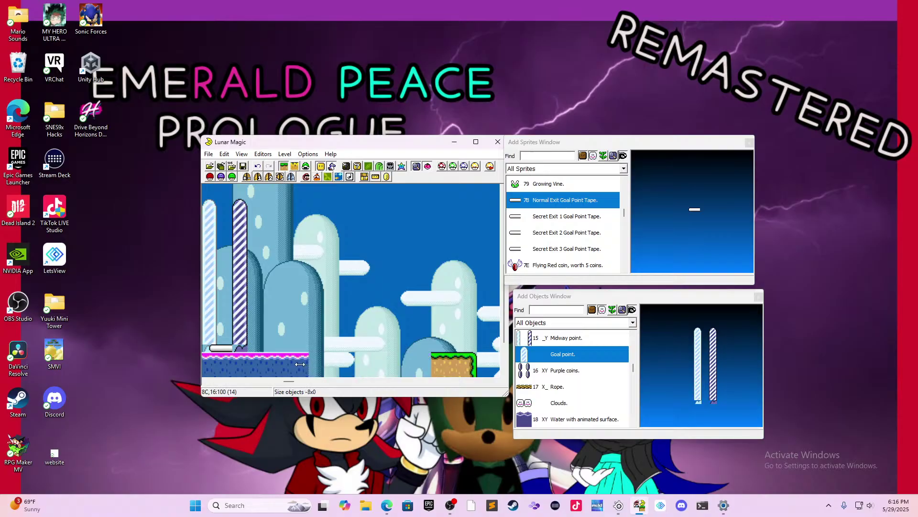
mouse_move(441, 358)
mouse_down()
mouse_move(408, 364)
mouse_move(436, 357)
mouse_up()
click(385, 339)
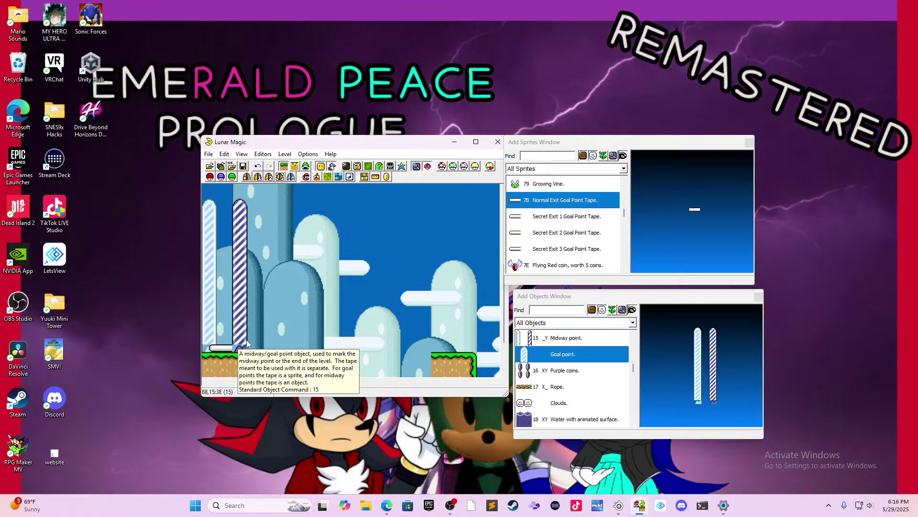
- Stretch the shortened ledge back out to meet the end piece, closing the gap behind the goal posts
scroll(305, 331, down, 2)
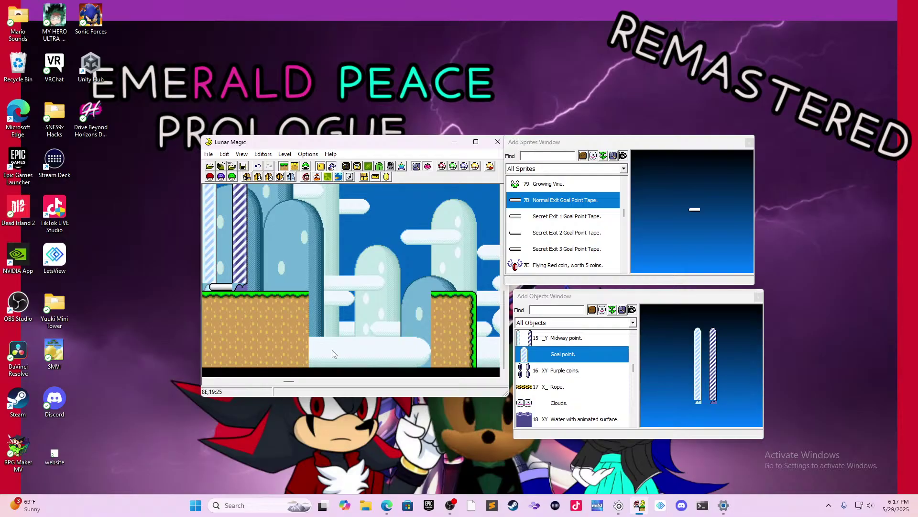
click(302, 327)
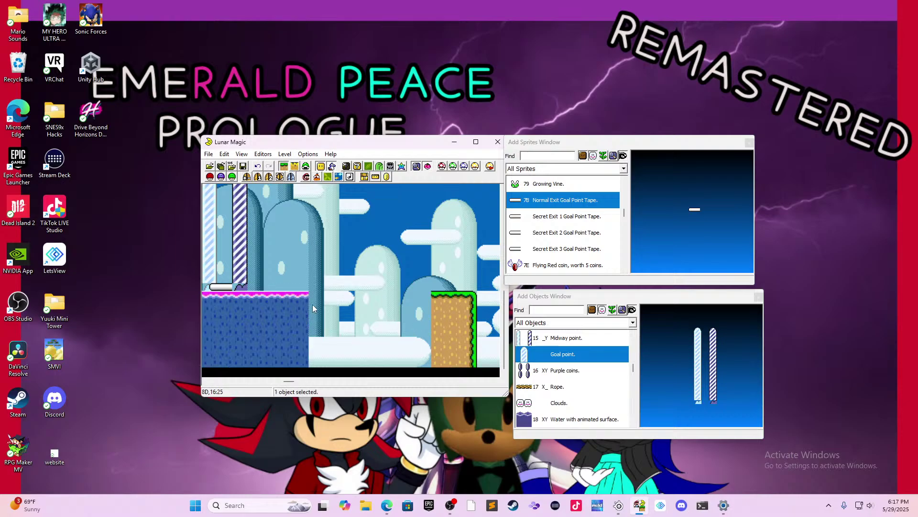
drag(307, 306, 424, 306)
click(412, 286)
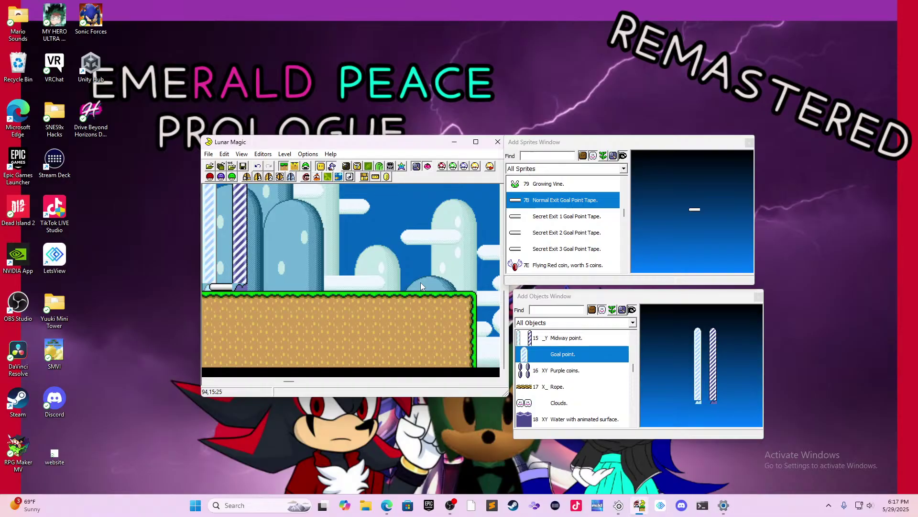
- Save and launch the level in Snes9x, start a game, and move Mario to Yoshi's Island 1 on the overworld map
key(F4)
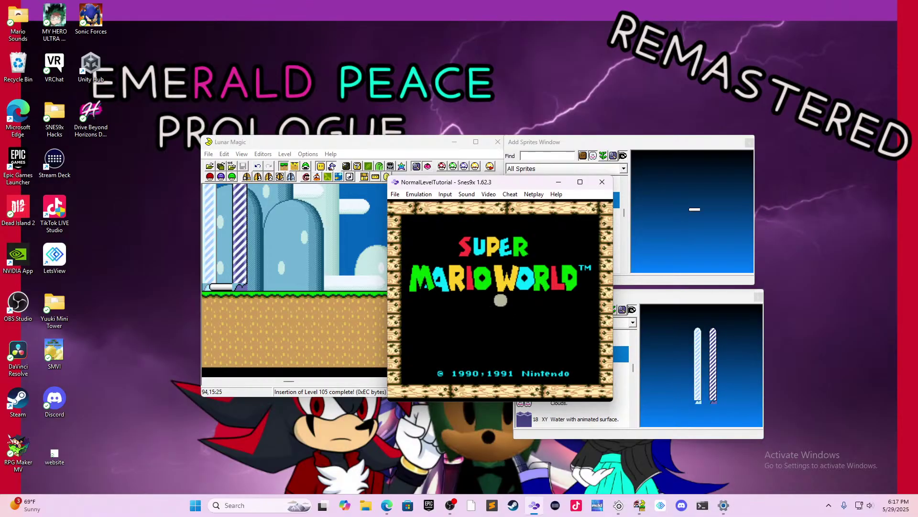
key(Return)
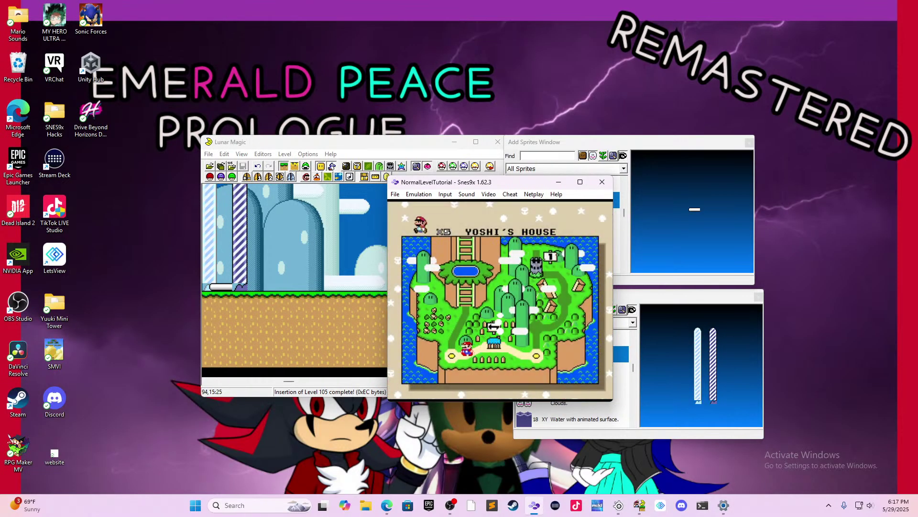
key(Left)
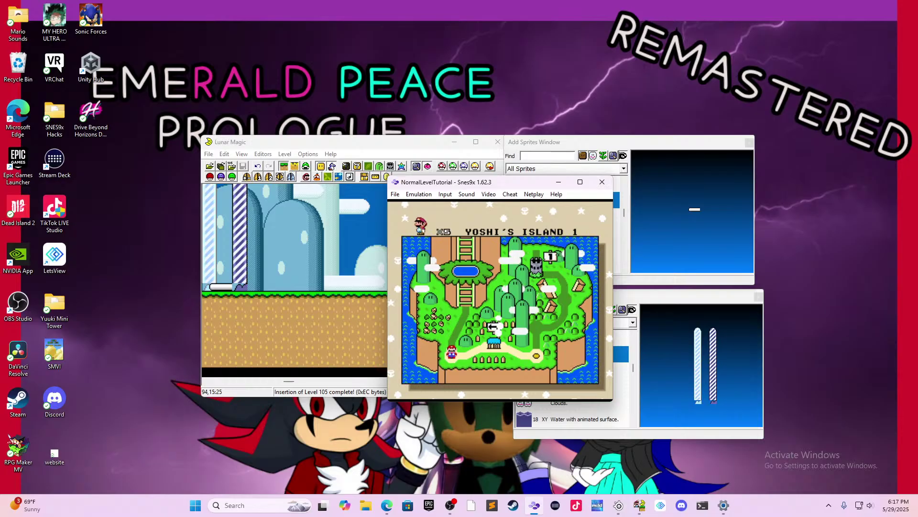
- Enter Yoshi's Island 1 and playtest the opening stretch, passing the Koopas, the Mushroom ledge and the purple blocks
key(x)
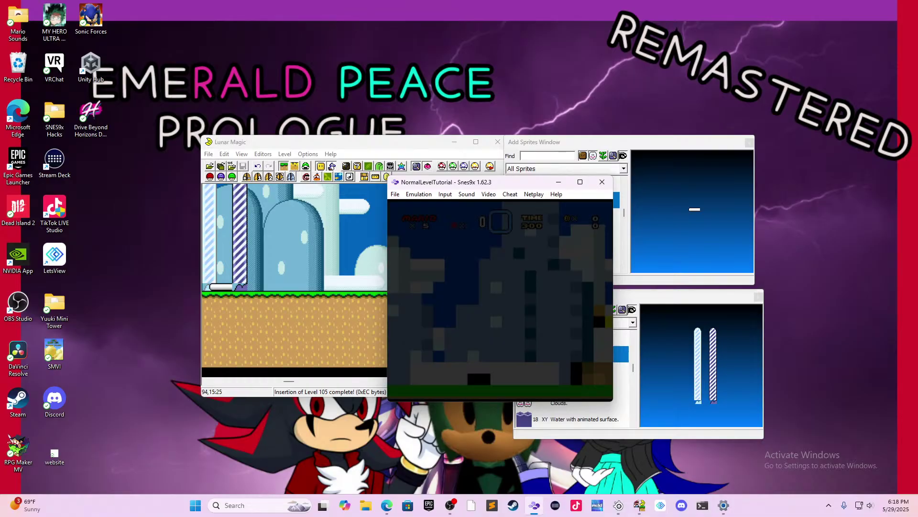
key(Right)
key(c)
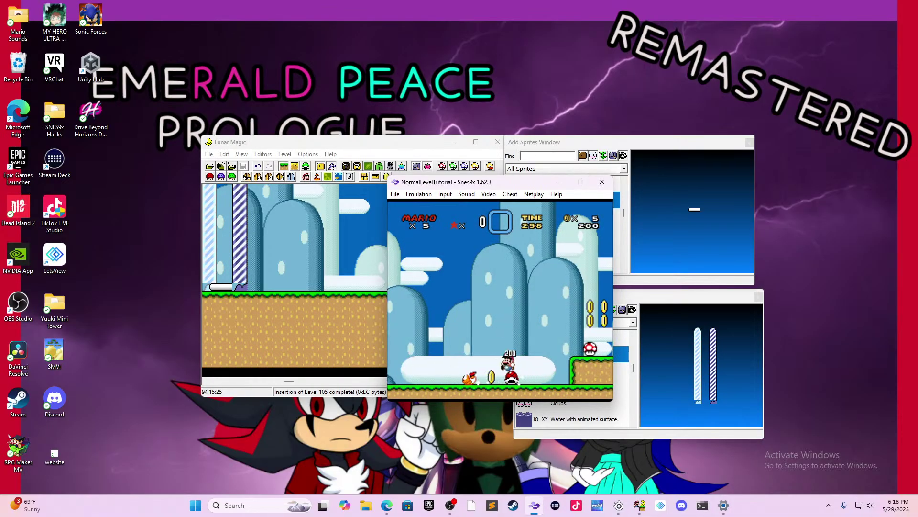
key(Right)
key(c)
key(Right)
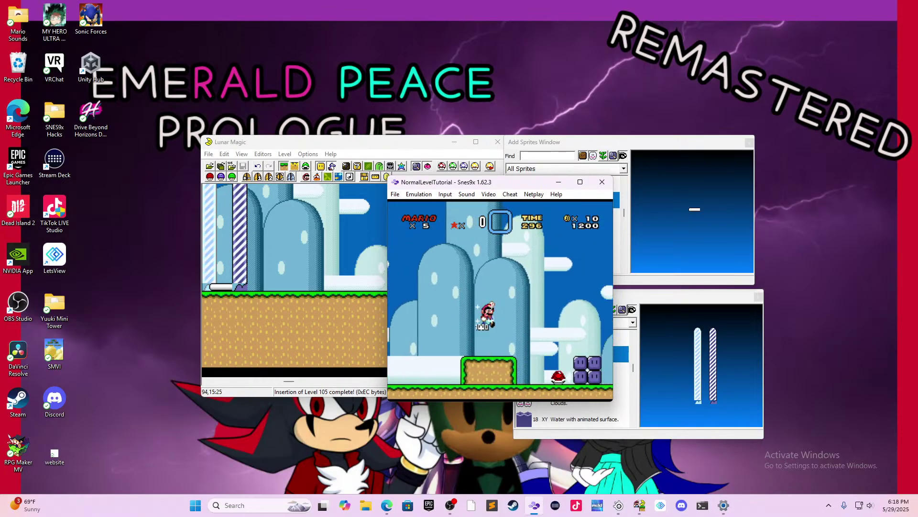
key(c)
key(Right)
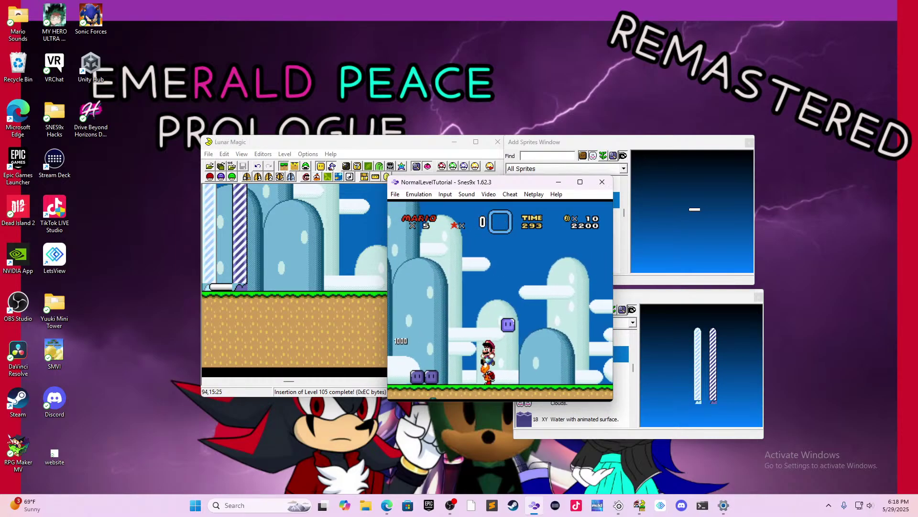
- Jump Mario past the yellow Piranha Plant pipe, collect coins beneath the floating ledge and enter the purple pipe
key(c)
key(Right)
key(c)
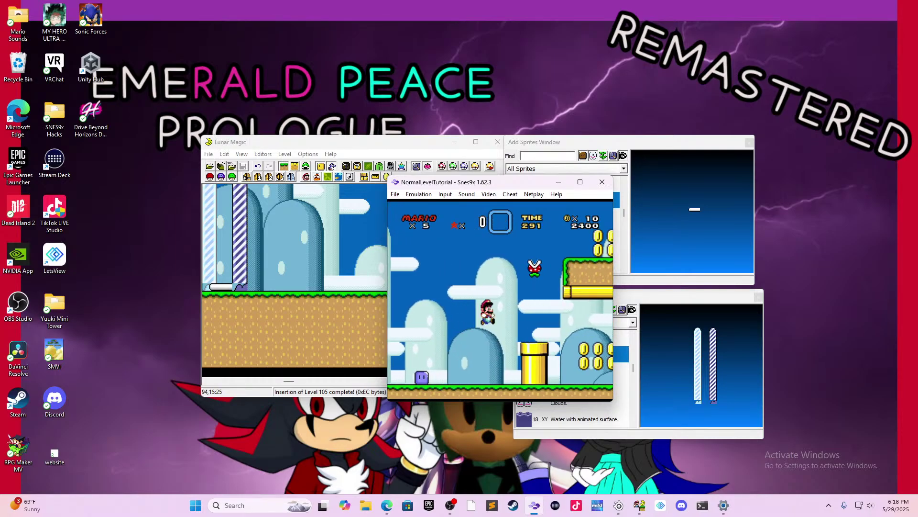
key(Right)
key(c)
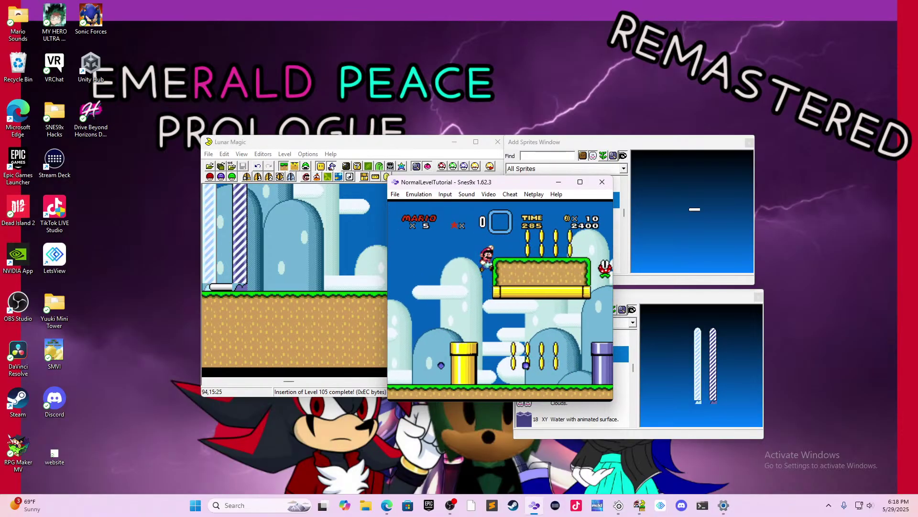
key(Right)
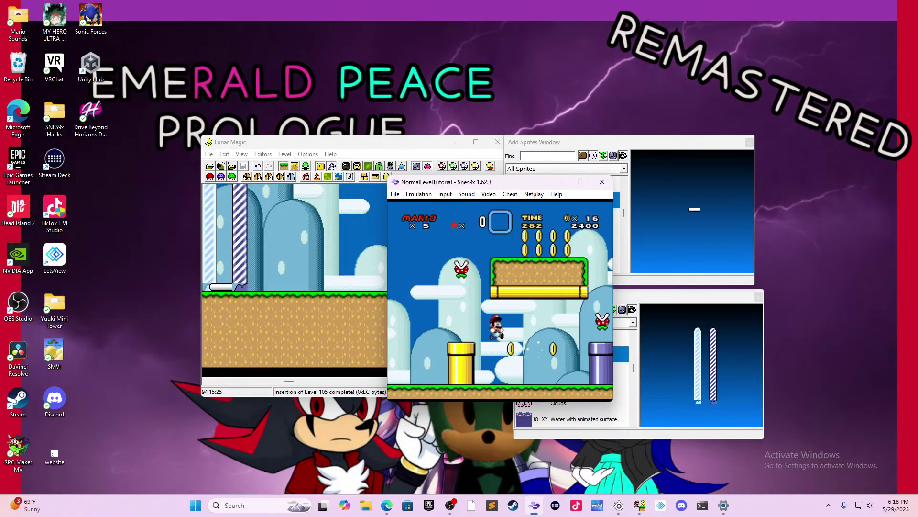
key(Right)
key(c)
key(Right)
key(c)
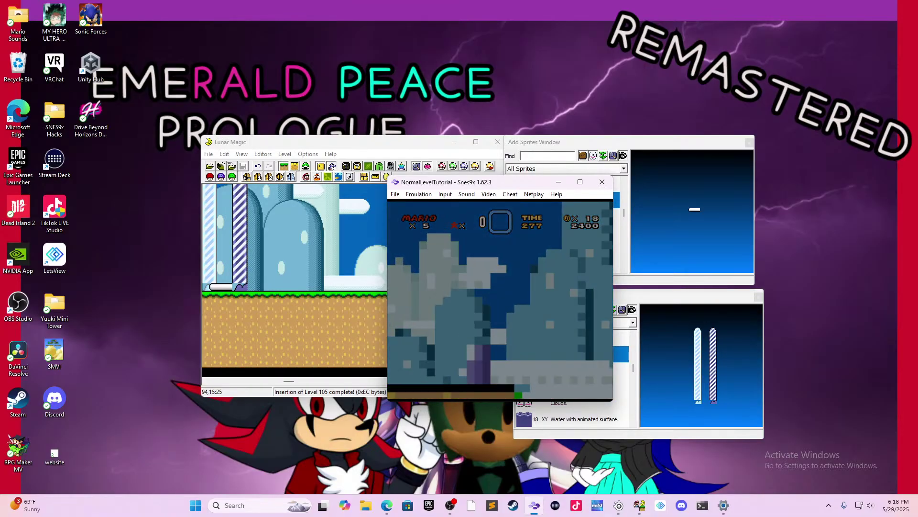
- Get Yoshi in the second area, ride across the Munchers past the midway and finish the level at the goal posts
key(c)
key(Left)
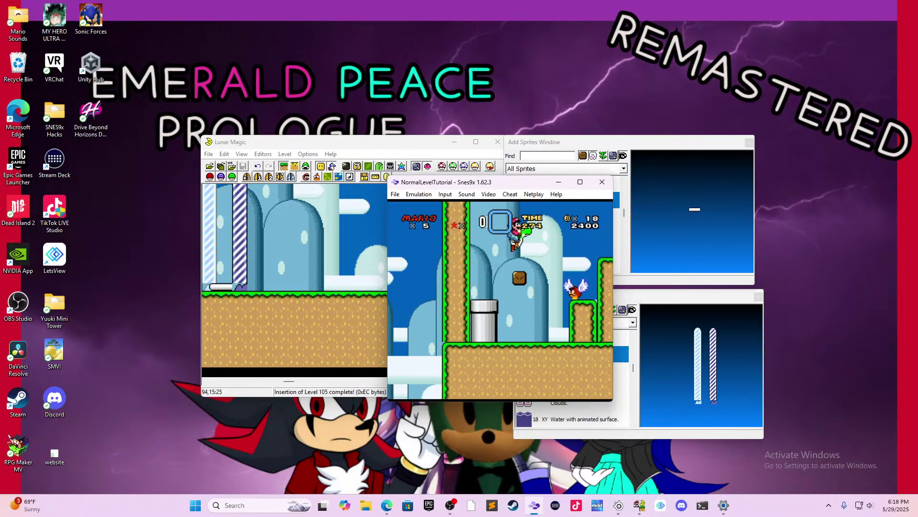
key(Right)
key(c)
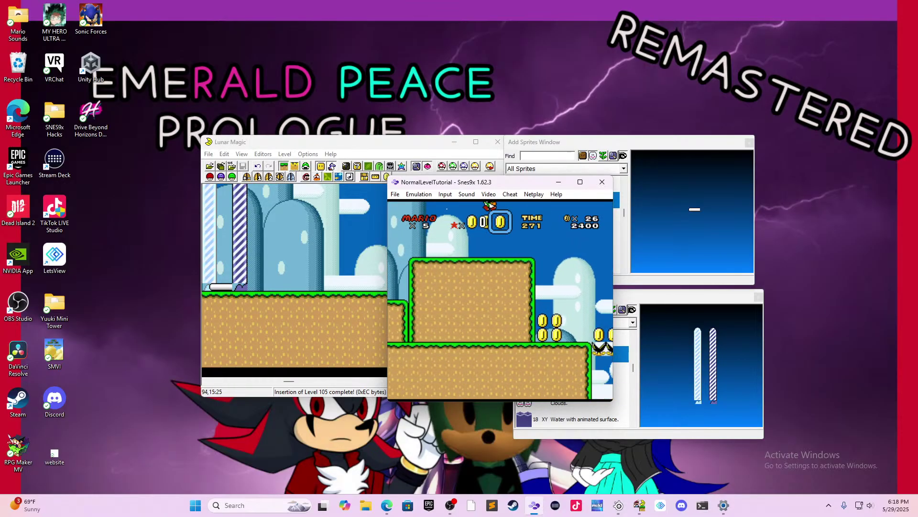
key(Right)
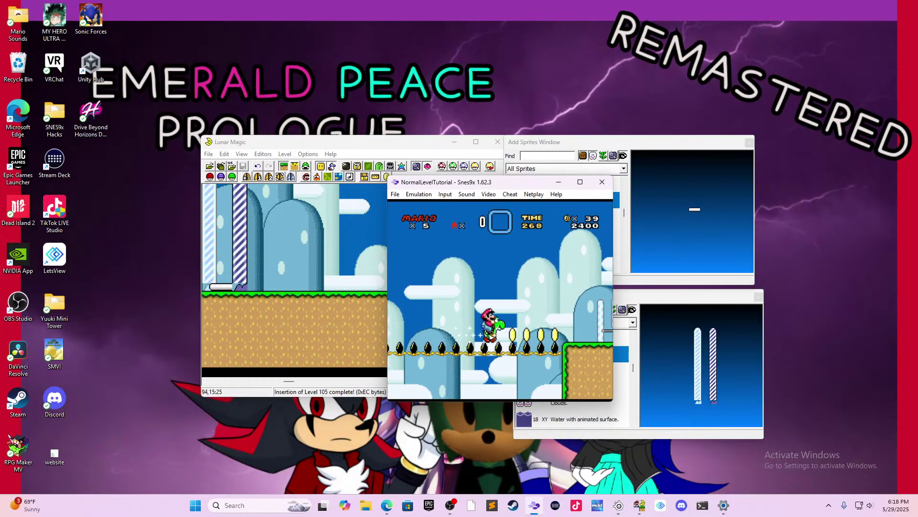
key(Right)
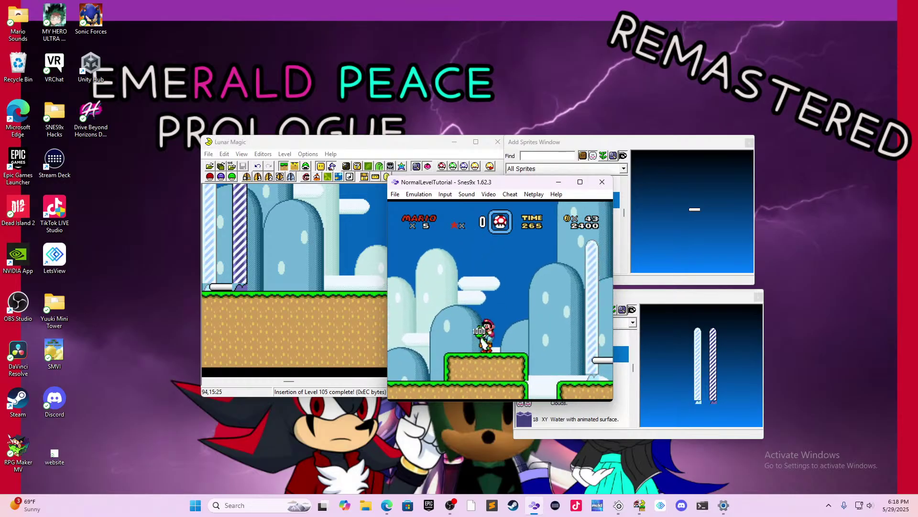
key(c)
key(Right)
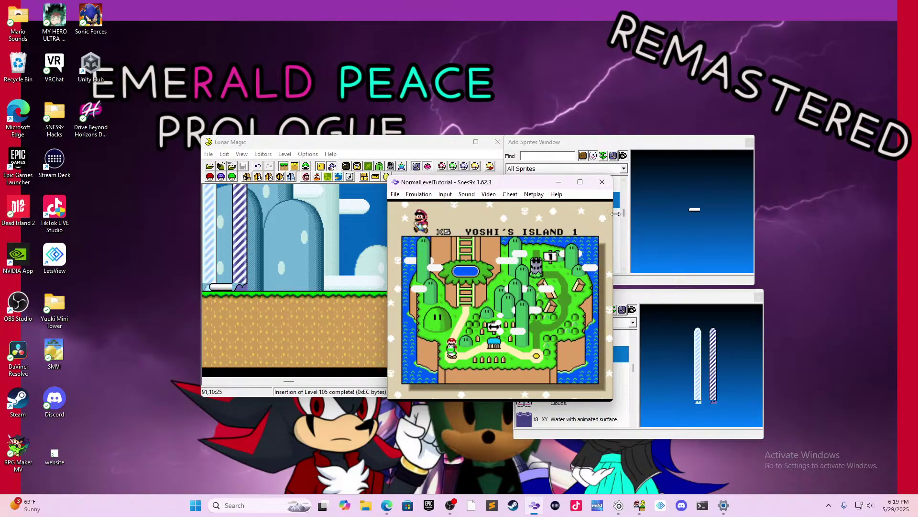
- Close the emulator, return to Lunar Magic and look over the level from its early section to the Muncher pit
click(605, 184)
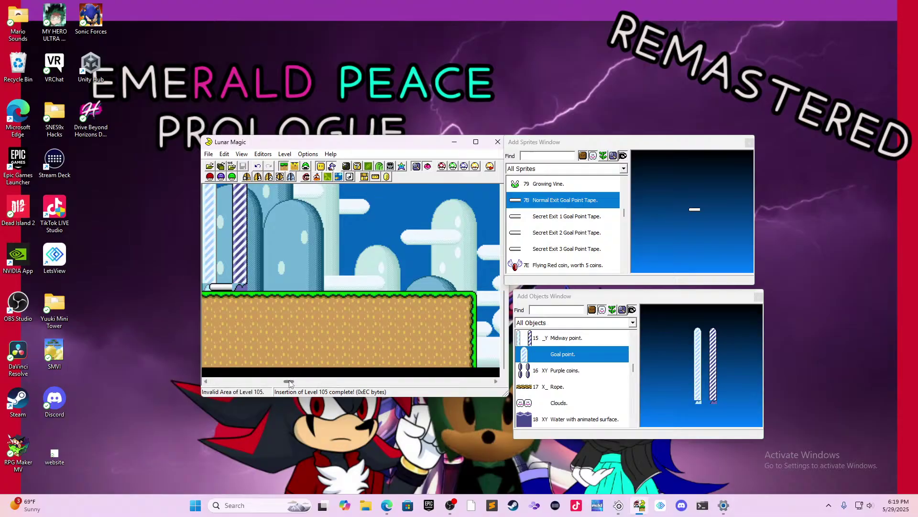
drag(289, 383, 226, 383)
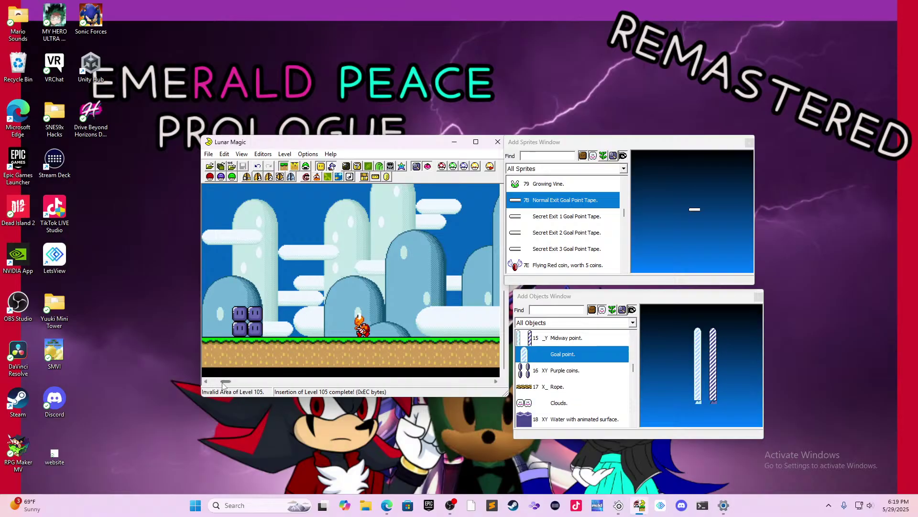
drag(226, 381, 268, 373)
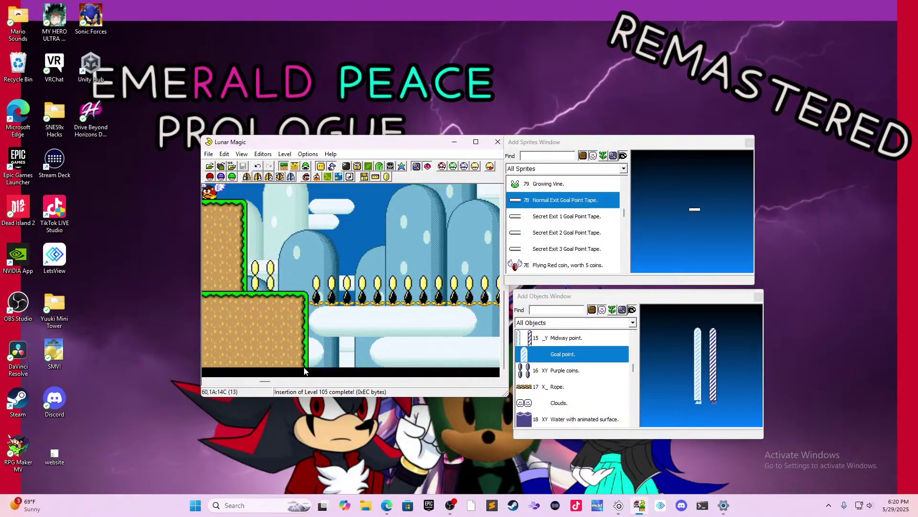
- Set the level editor's zoom to 150% and look back over the early pipe section
click(285, 154)
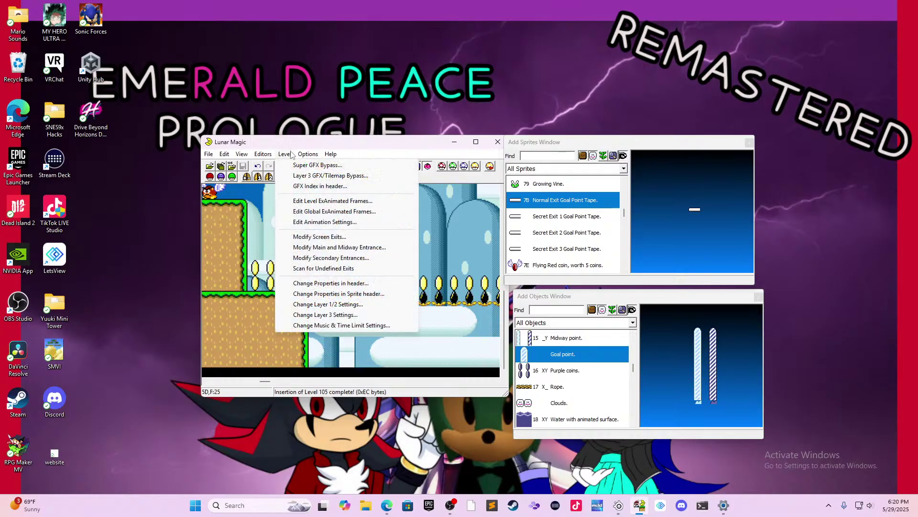
click(263, 153)
click(242, 154)
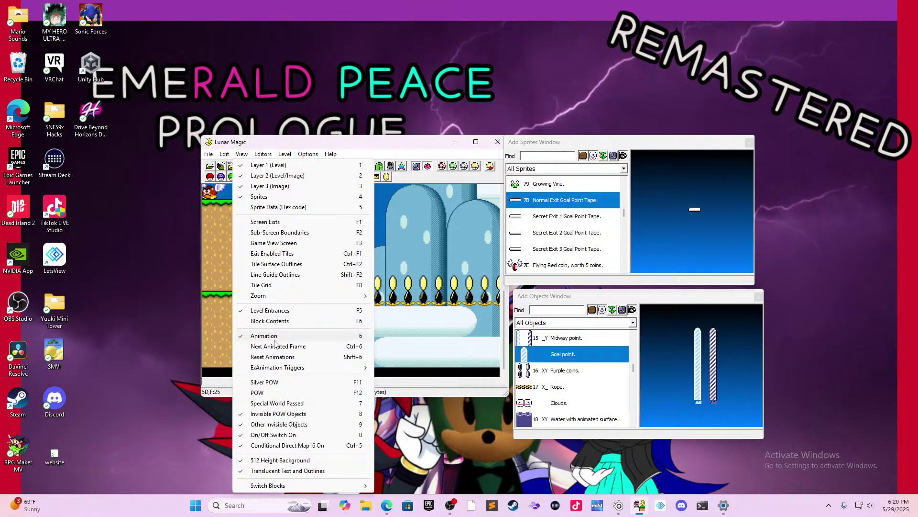
mouse_move(290, 367)
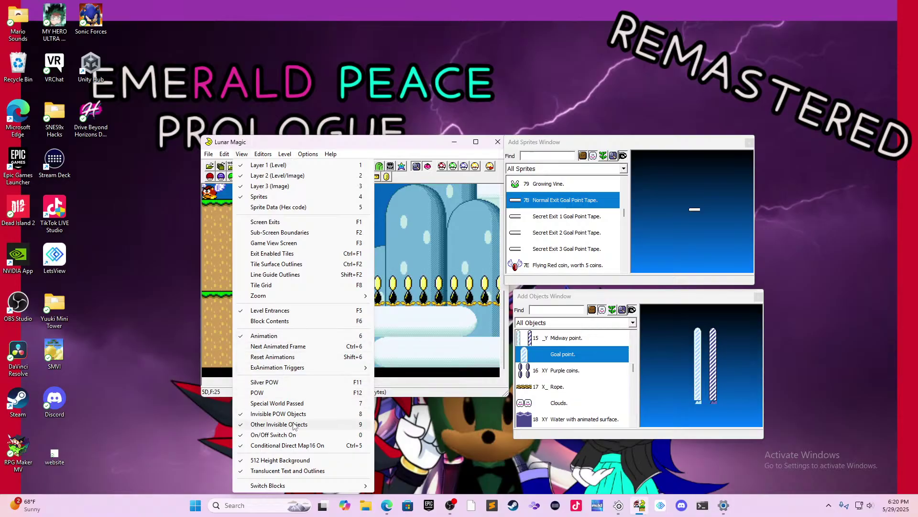
mouse_move(364, 296)
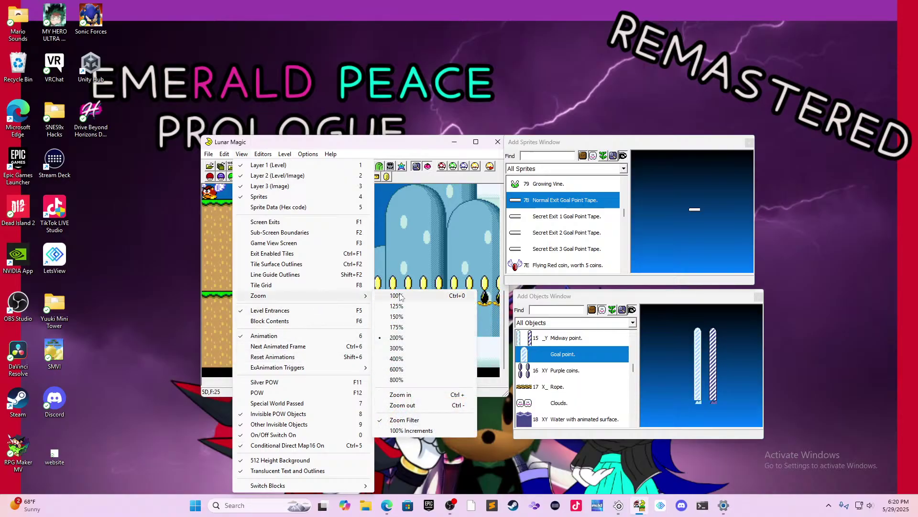
click(397, 316)
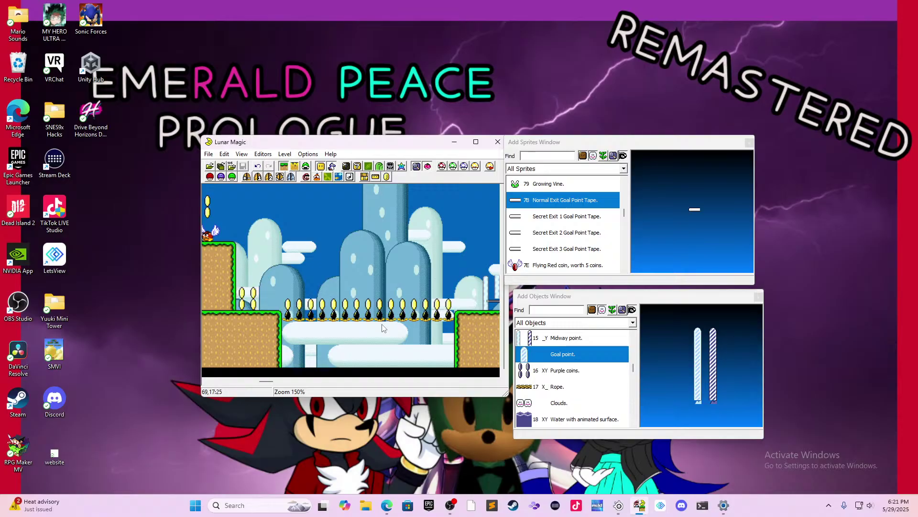
drag(259, 382, 229, 377)
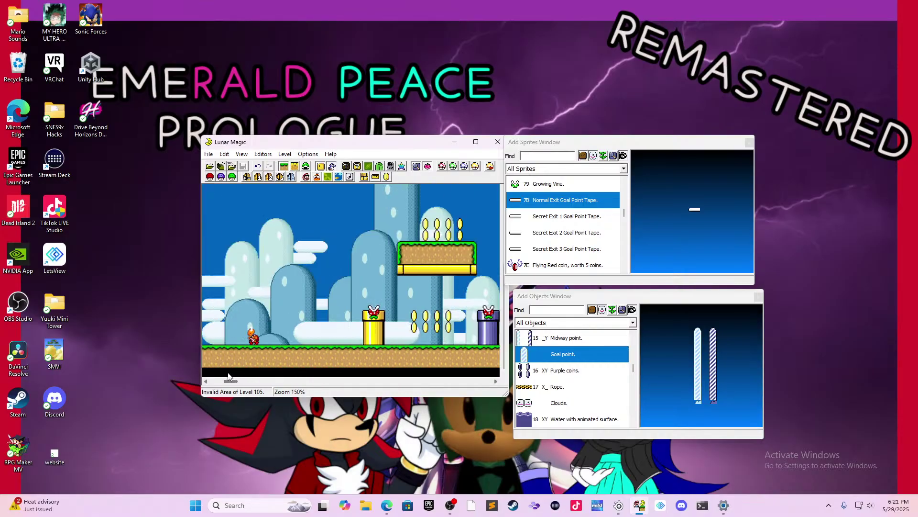